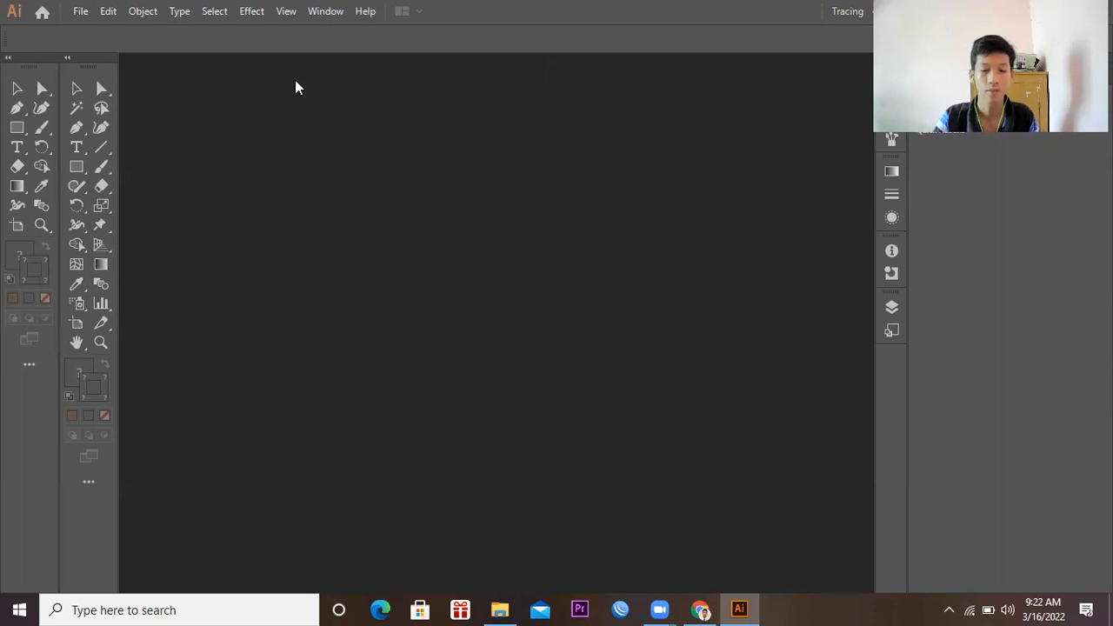
Step: Switch to Google Classroom in Chrome and open the Materi Praktikum 1 (Perkenalan Adobe Illustrator) material in the KOMPUTER GRAFIS class
{"action": "left_click", "coordinate": [700, 608]}
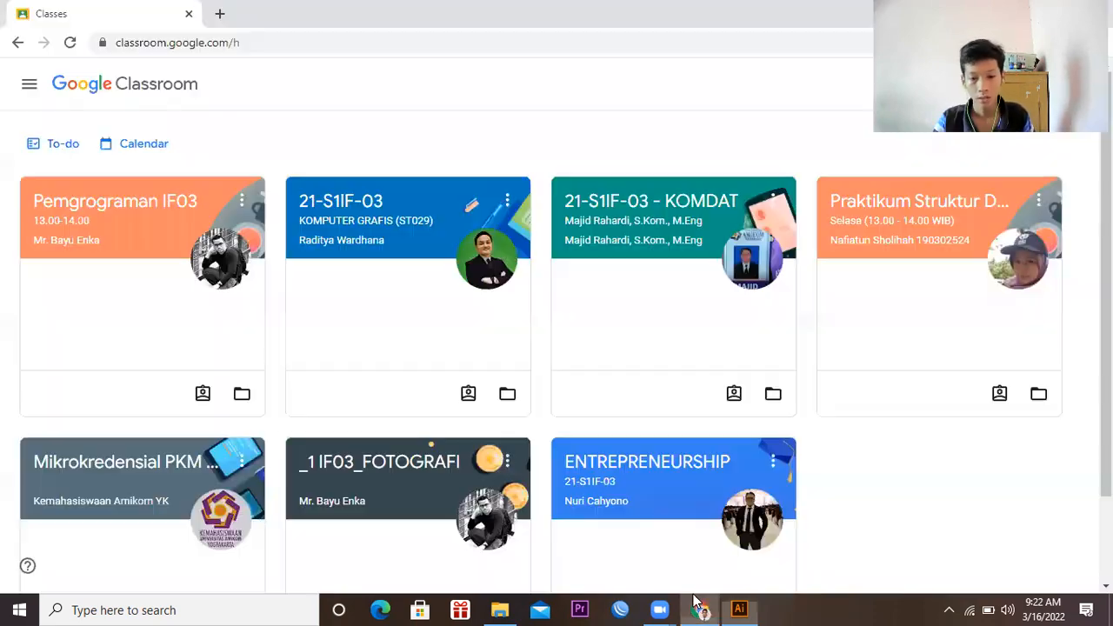
{"action": "left_click", "coordinate": [343, 223]}
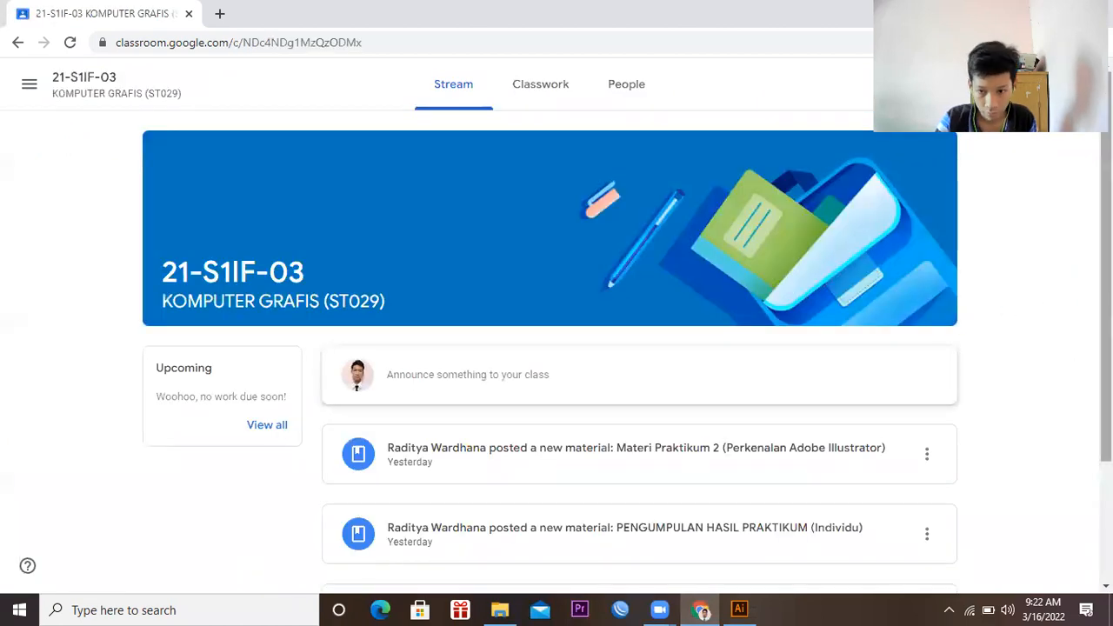
{"action": "scroll", "coordinate": [711, 330], "scroll_direction": "down", "scroll_amount": 2}
{"action": "left_click", "coordinate": [727, 405]}
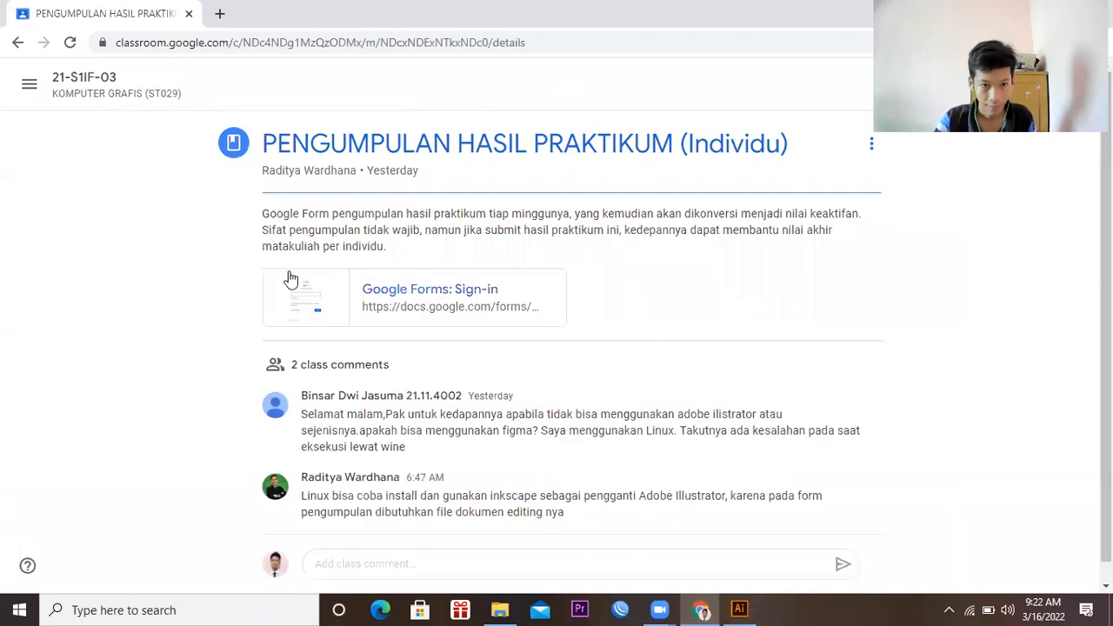
{"action": "left_click", "coordinate": [19, 45]}
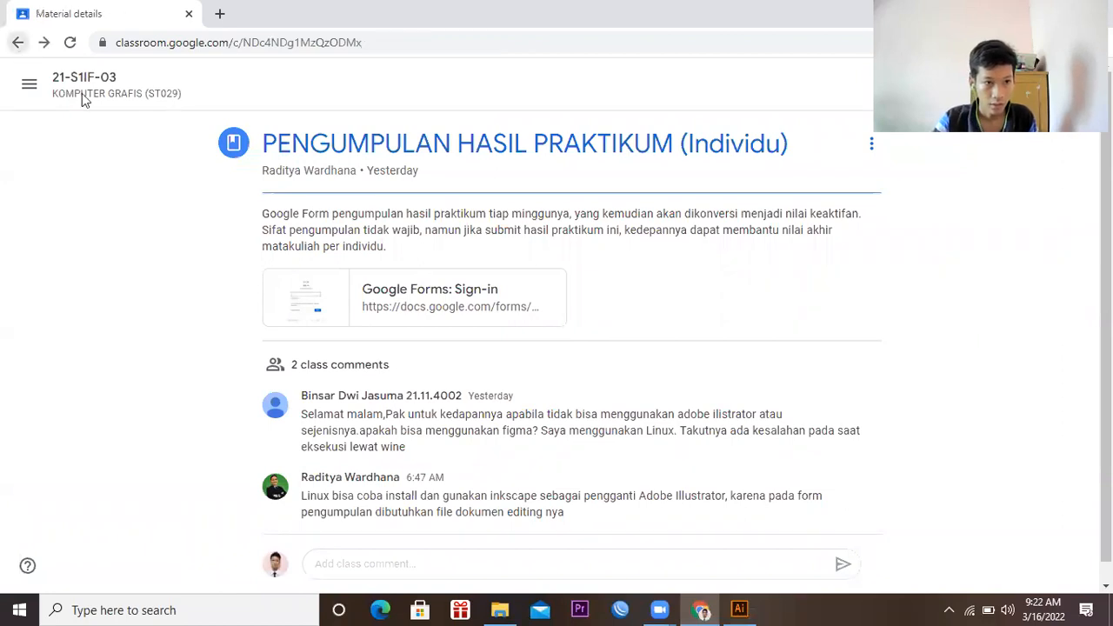
{"action": "scroll", "coordinate": [1058, 359], "scroll_direction": "down", "scroll_amount": 3}
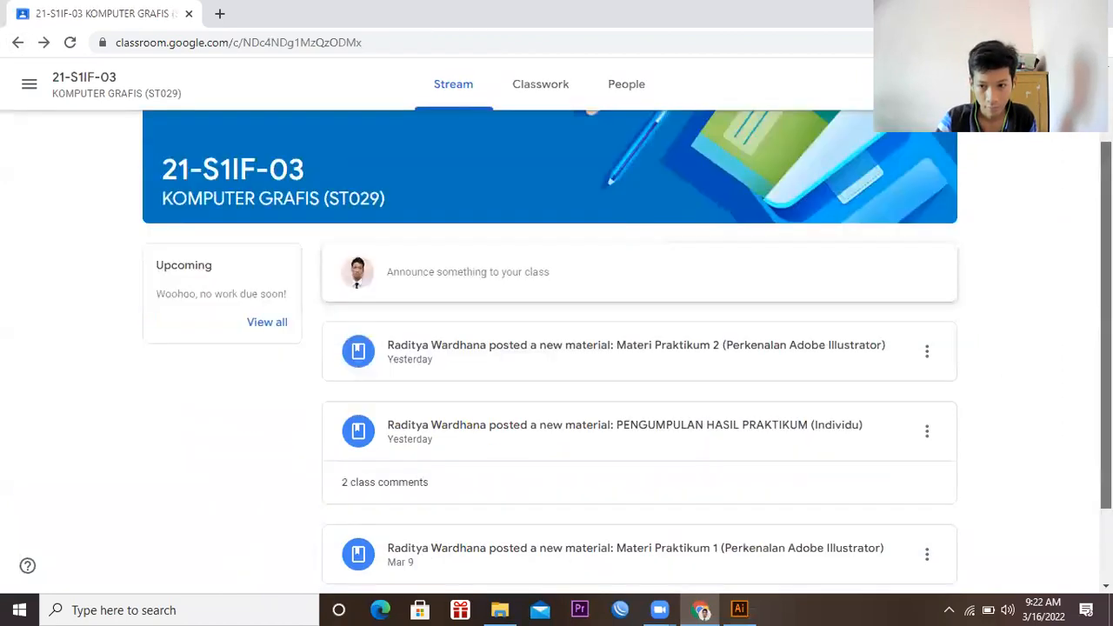
{"action": "left_click", "coordinate": [513, 508]}
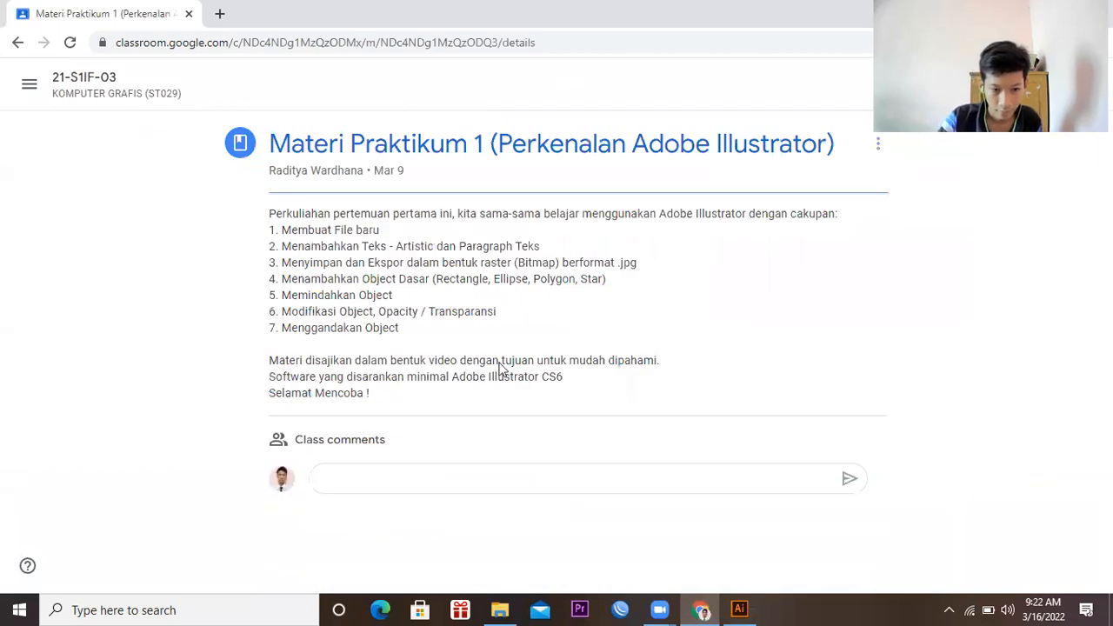
Step: Review the practicum topic list, from adding text and exporting through basic shapes, moving, modifying and duplicating objects
{"action": "left_click_drag", "start_coordinate": [293, 246], "coordinate": [648, 287]}
{"action": "left_click", "coordinate": [455, 280]}
{"action": "left_click", "coordinate": [647, 293]}
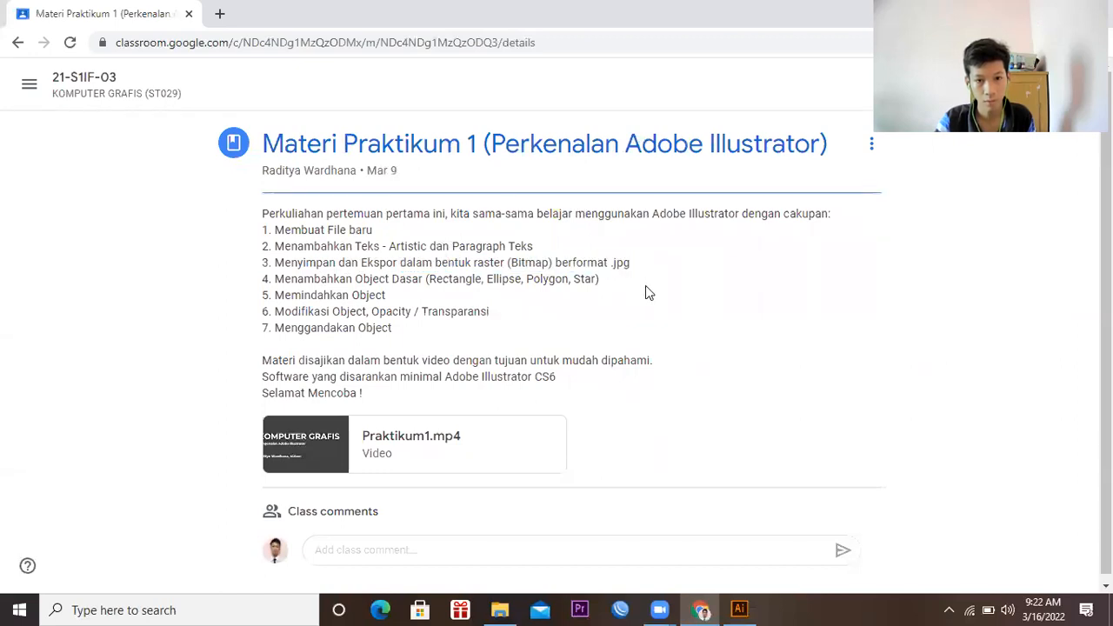
{"action": "left_click_drag", "start_coordinate": [275, 279], "coordinate": [430, 295]}
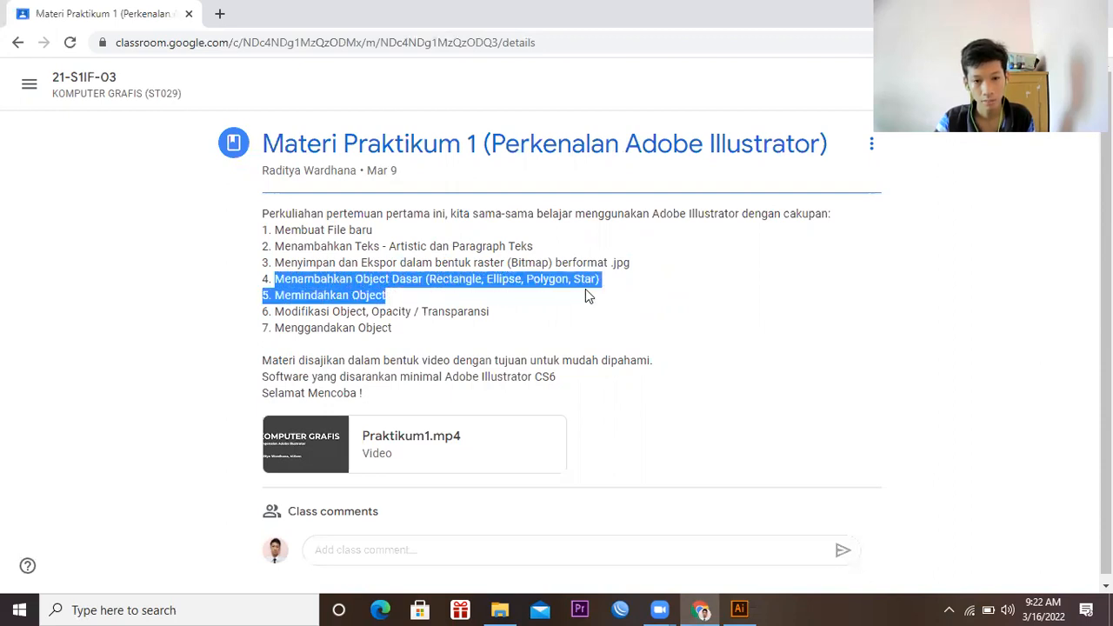
{"action": "left_click_drag", "start_coordinate": [585, 295], "coordinate": [606, 287]}
{"action": "left_click_drag", "start_coordinate": [291, 313], "coordinate": [489, 310]}
{"action": "left_click_drag", "start_coordinate": [274, 329], "coordinate": [359, 326]}
{"action": "left_click", "coordinate": [447, 330]}
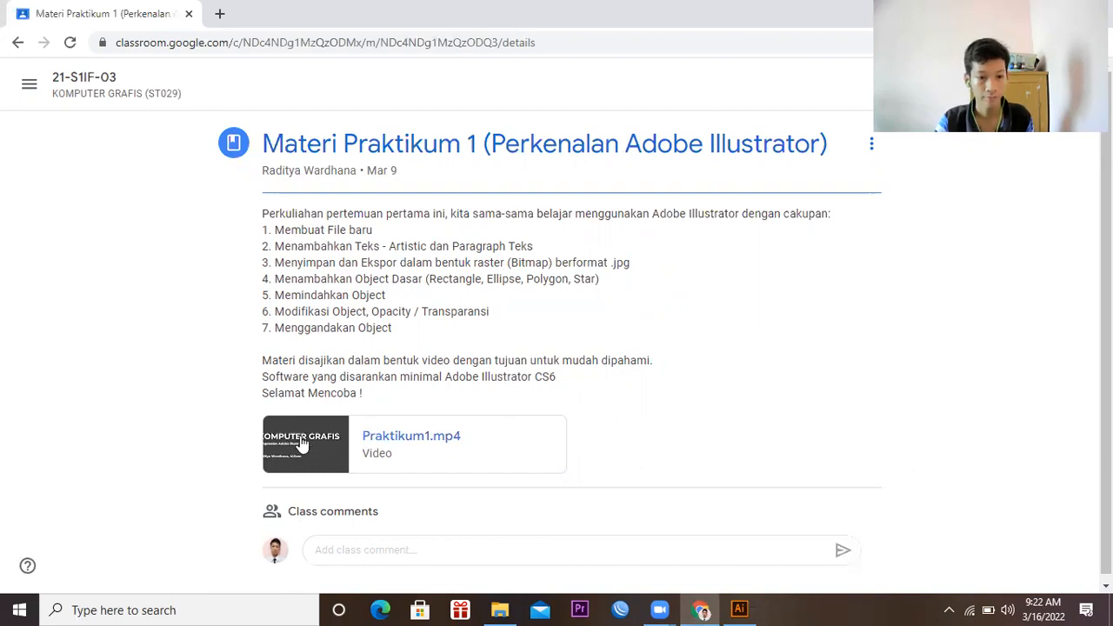
Step: Switch to Adobe Illustrator and start a new document with the A4 print preset, using millimeters as units
{"action": "left_click", "coordinate": [746, 607]}
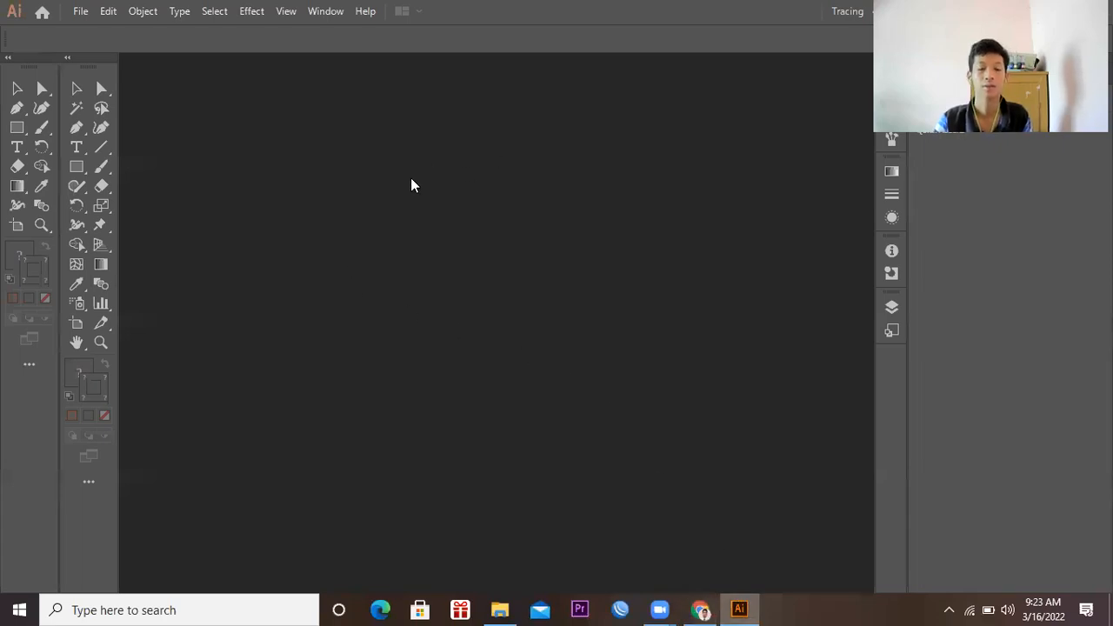
{"action": "left_click", "coordinate": [78, 11]}
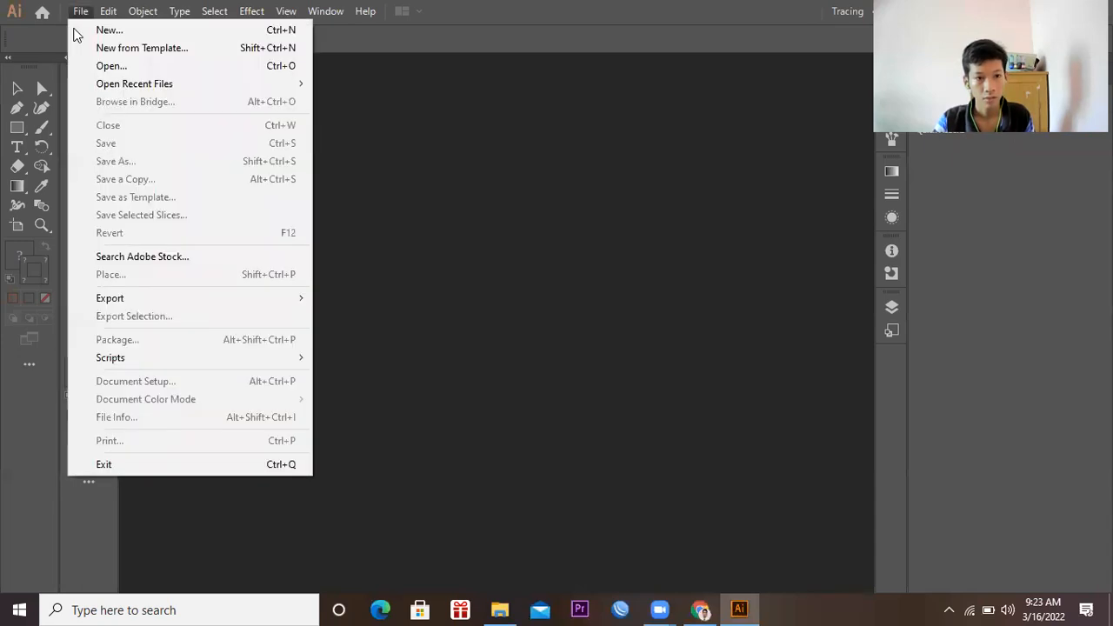
{"action": "mouse_move", "coordinate": [108, 11]}
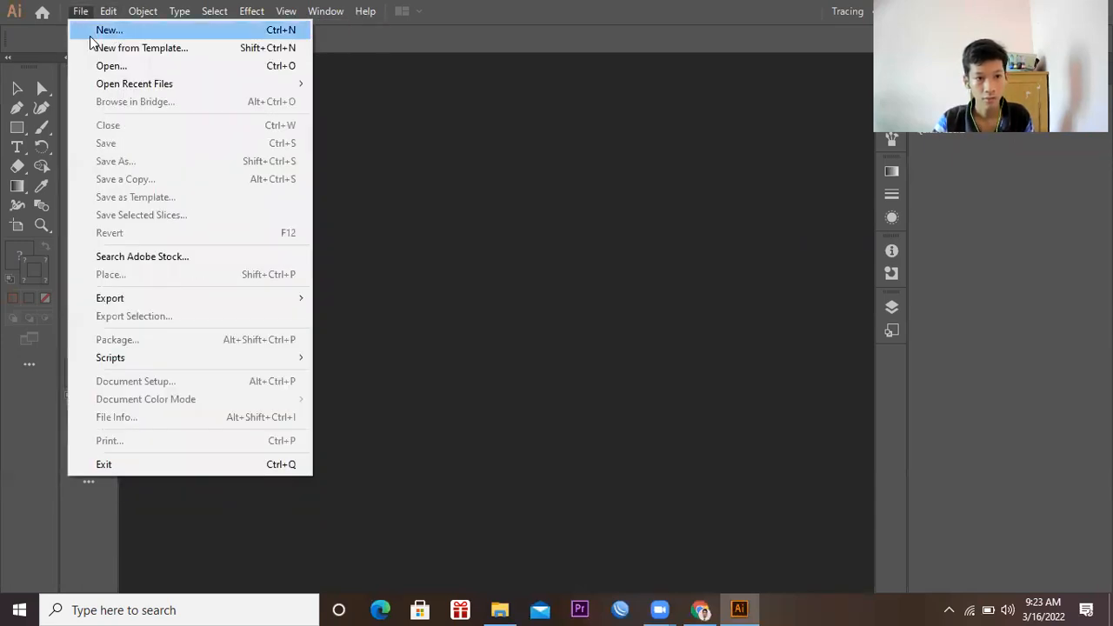
{"action": "left_click", "coordinate": [92, 32]}
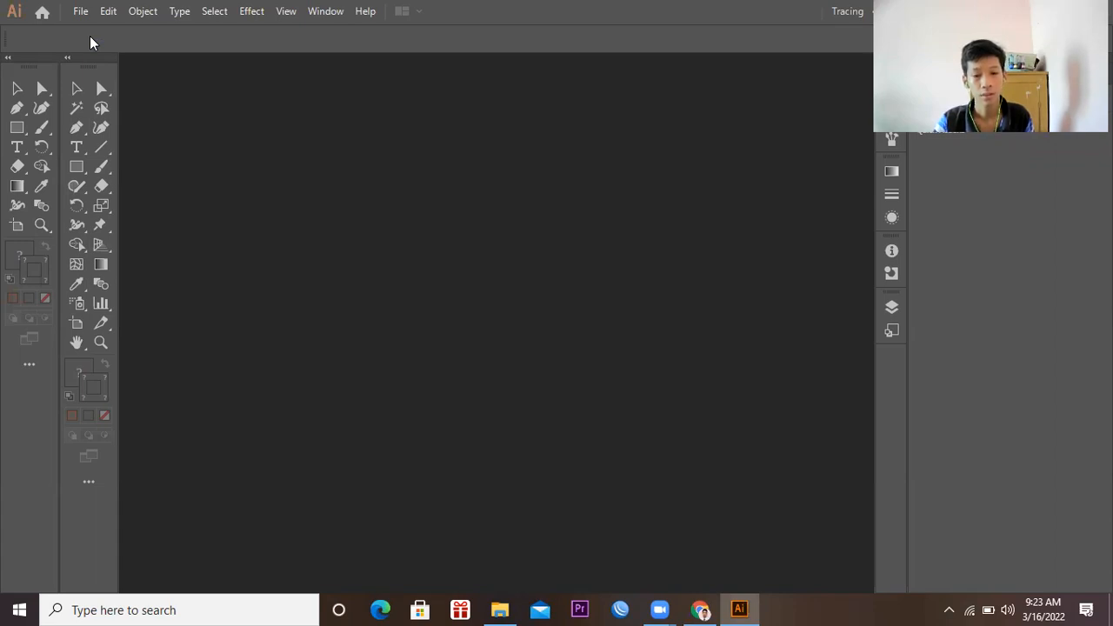
{"action": "key", "text": "ctrl+n"}
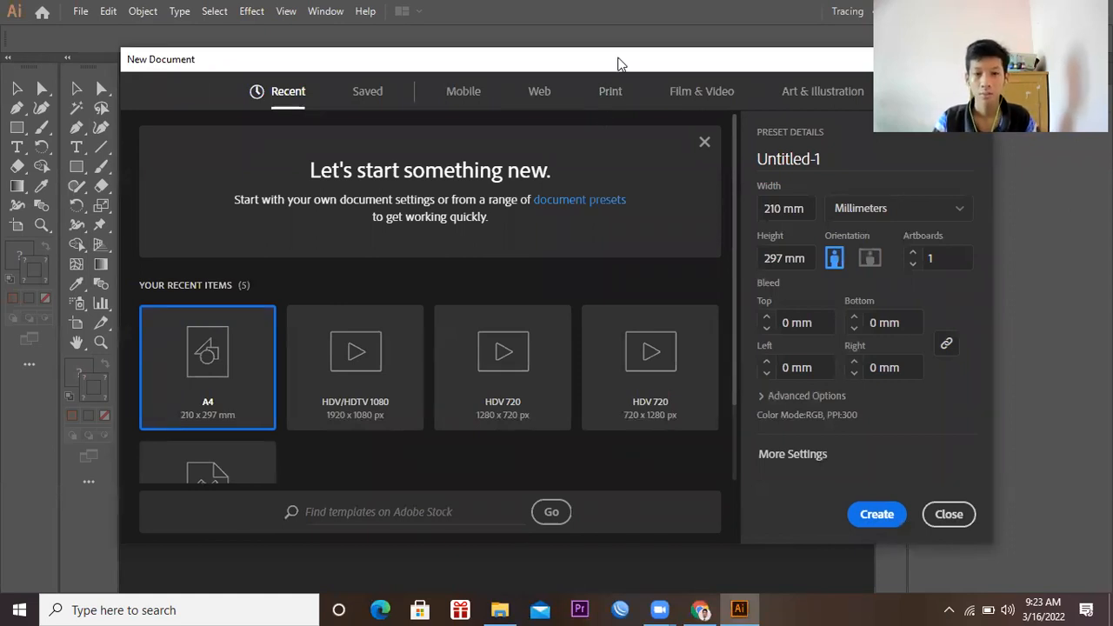
{"action": "left_click_drag", "start_coordinate": [619, 63], "coordinate": [612, 67]}
{"action": "left_click", "coordinate": [594, 88]}
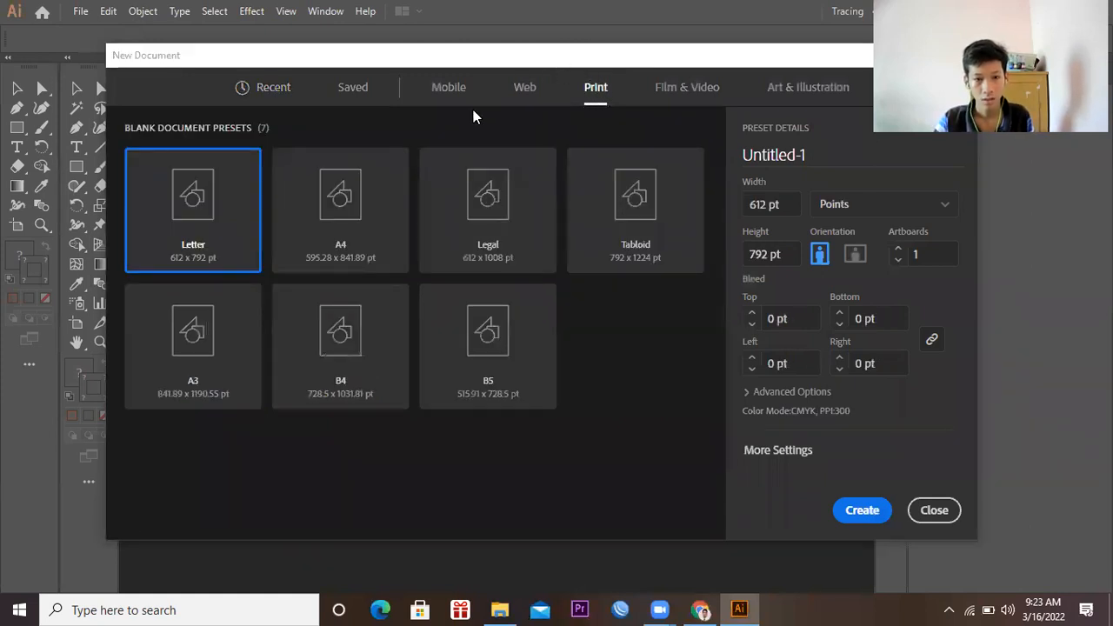
{"action": "left_click", "coordinate": [346, 226]}
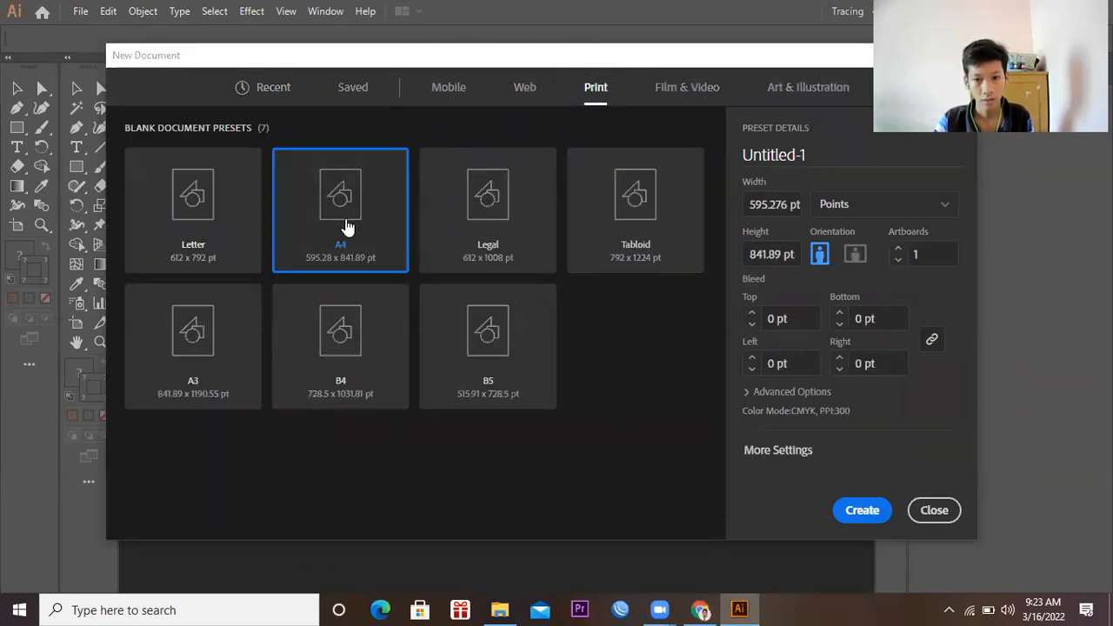
{"action": "left_click", "coordinate": [871, 206]}
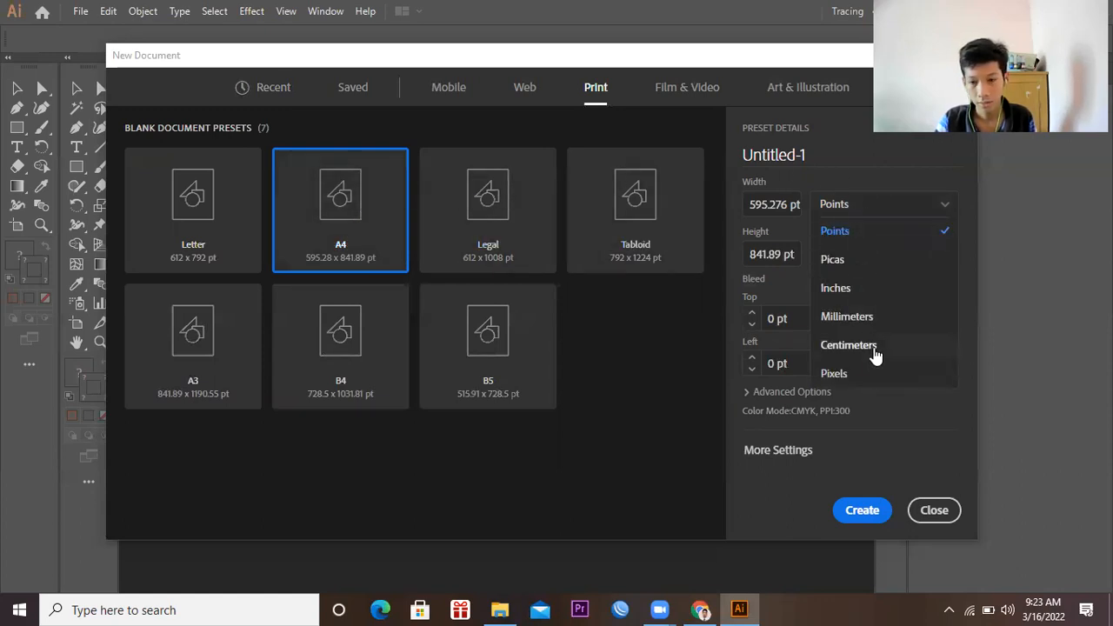
{"action": "left_click", "coordinate": [847, 317]}
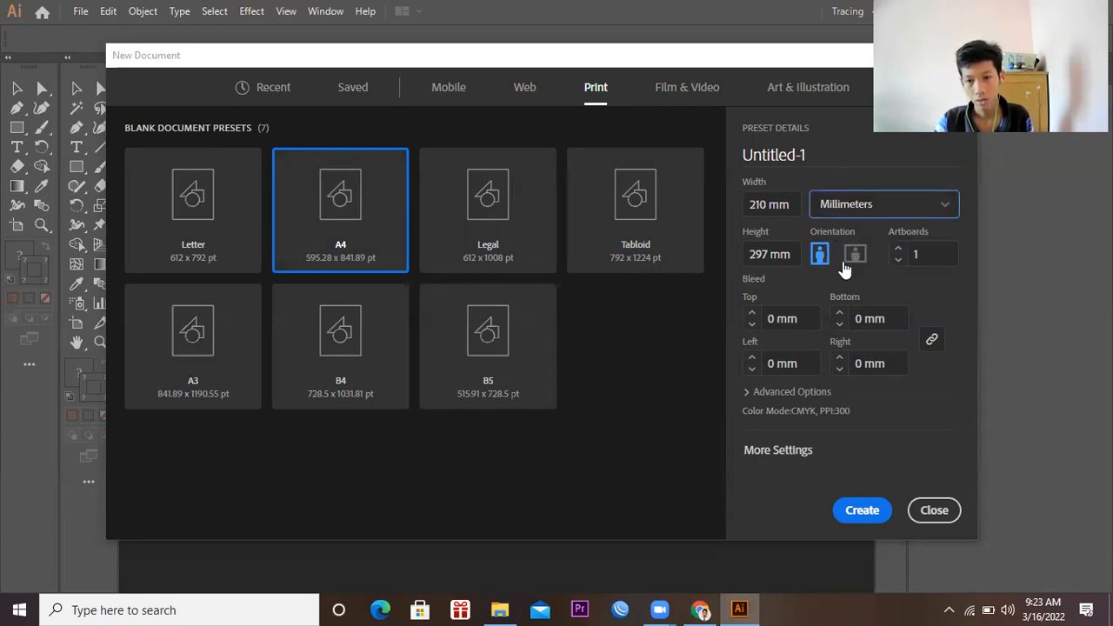
Step: Set the new document's color mode to RGB Color and create the document
{"action": "left_click", "coordinate": [778, 392]}
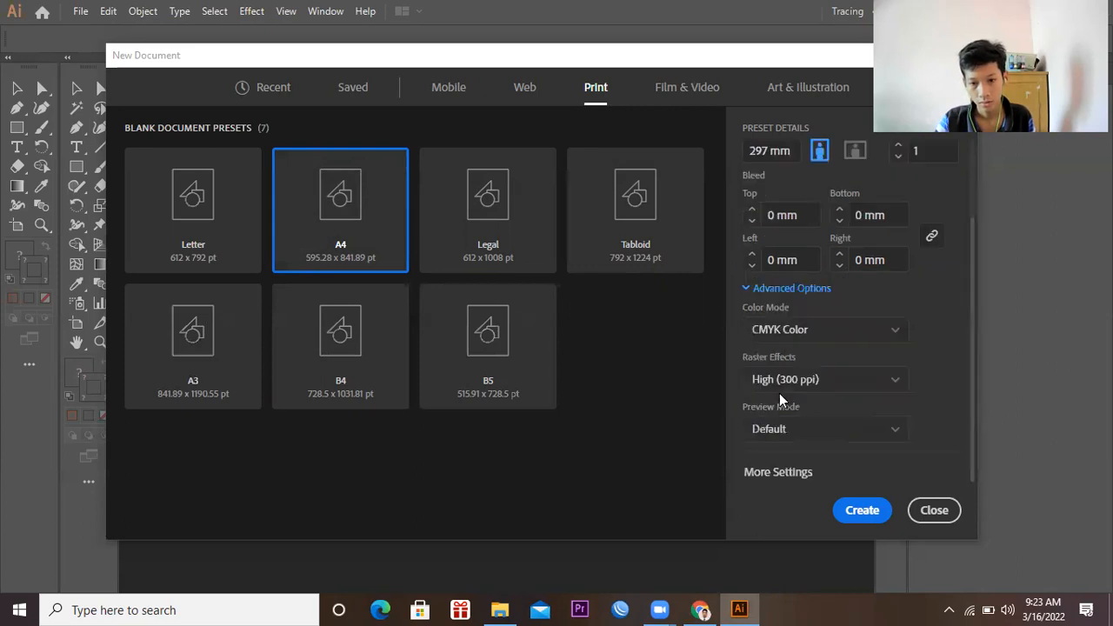
{"action": "left_click", "coordinate": [780, 342]}
{"action": "left_click", "coordinate": [800, 354]}
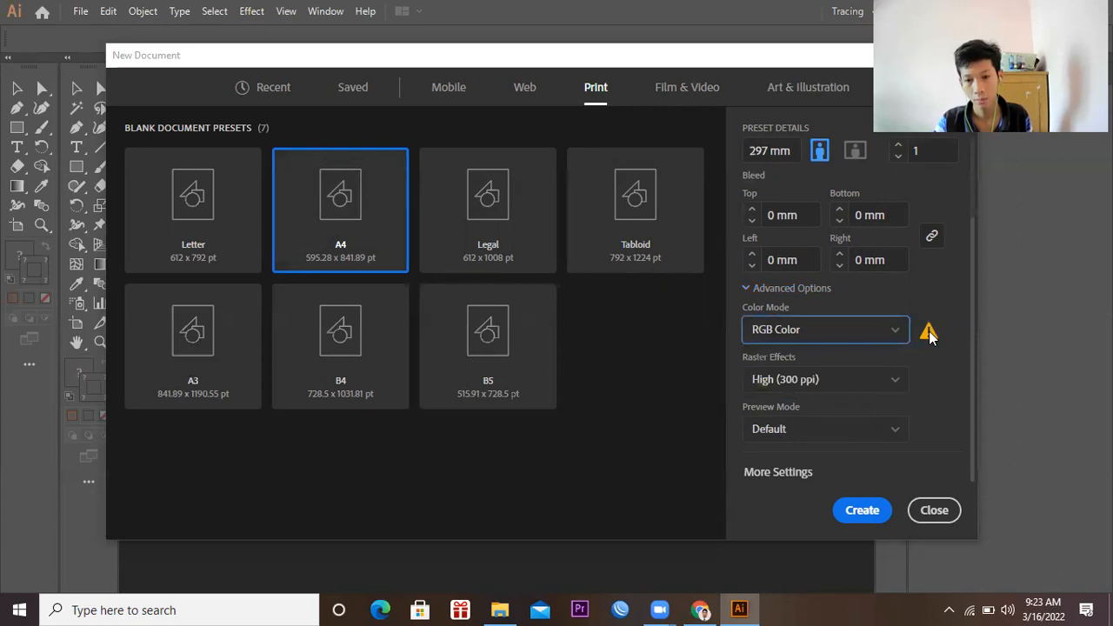
{"action": "mouse_move", "coordinate": [926, 333]}
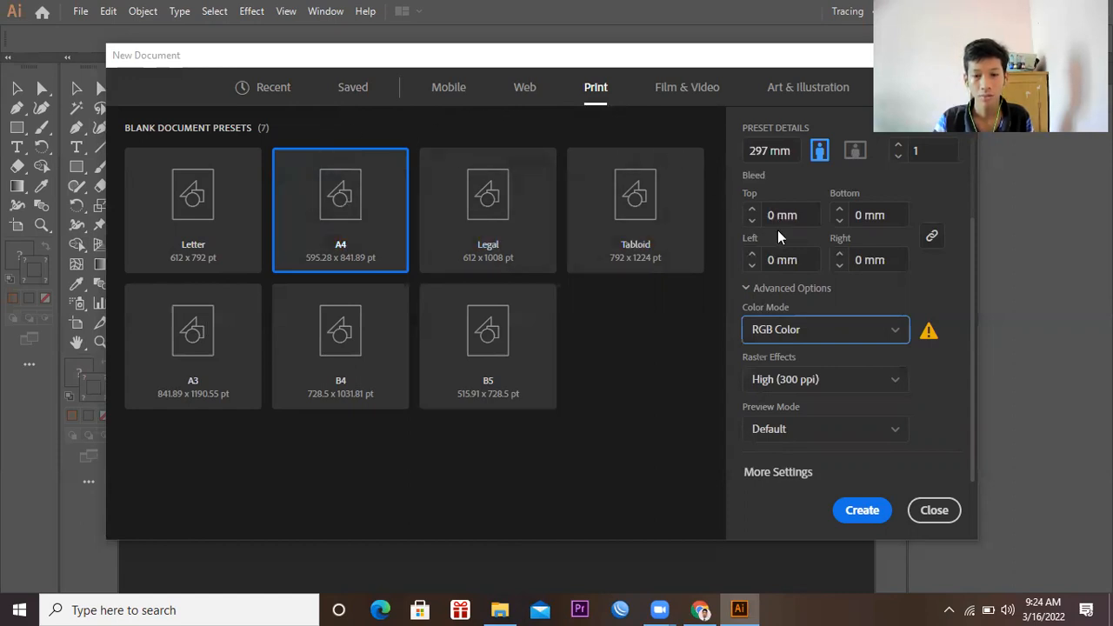
{"action": "left_click", "coordinate": [839, 337]}
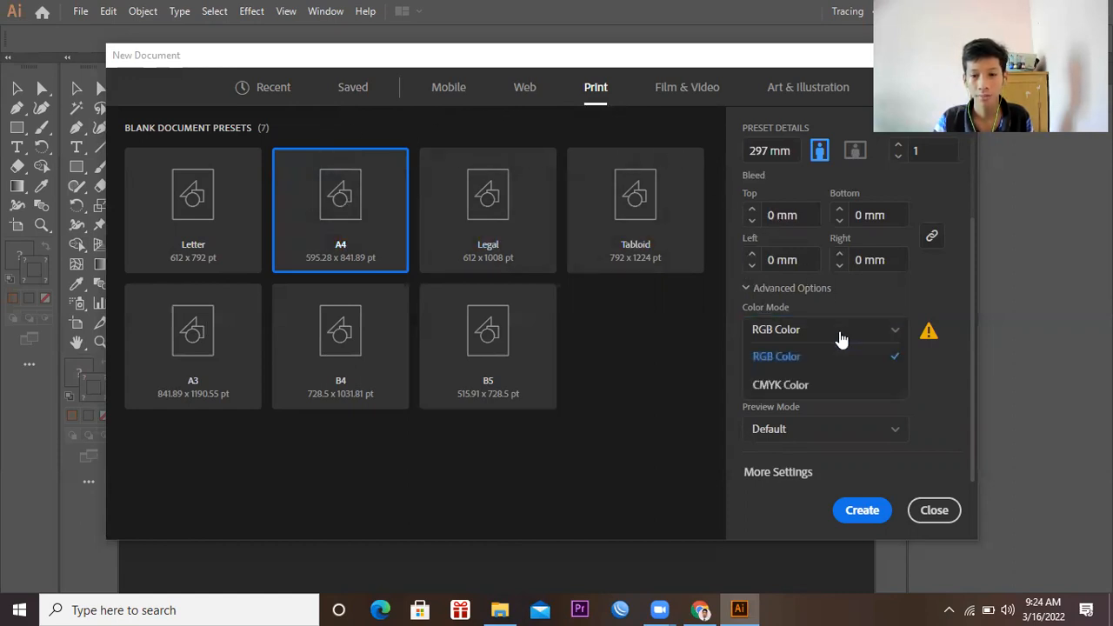
{"action": "left_click", "coordinate": [833, 333]}
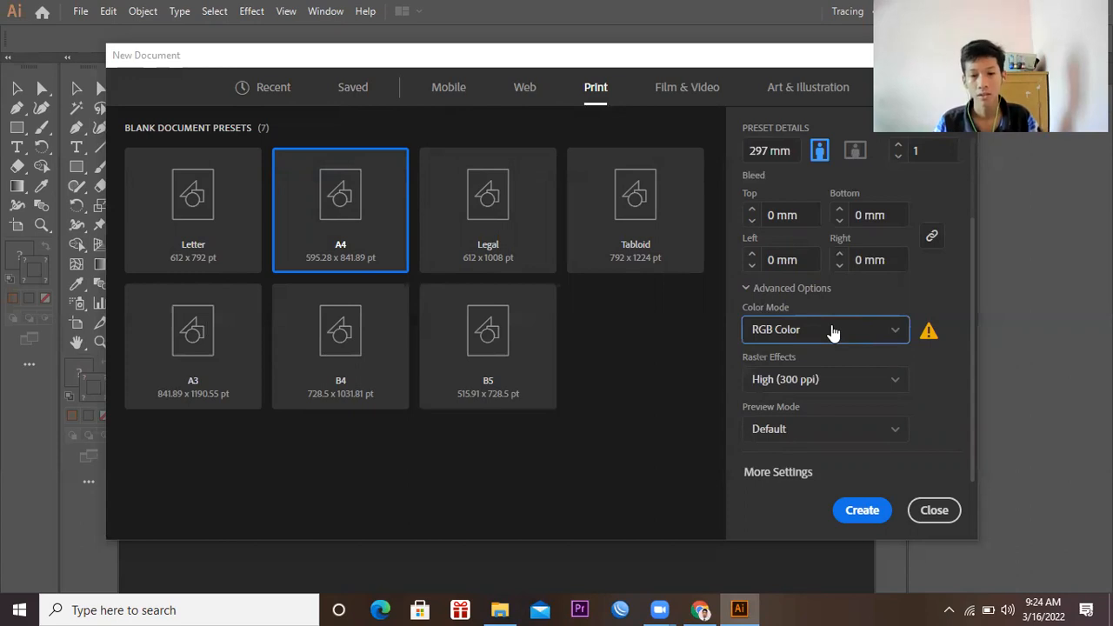
{"action": "left_click", "coordinate": [863, 339]}
{"action": "left_click", "coordinate": [858, 335]}
{"action": "left_click", "coordinate": [858, 334]}
{"action": "left_click", "coordinate": [857, 335]}
{"action": "left_click", "coordinate": [858, 337]}
{"action": "left_click", "coordinate": [839, 345]}
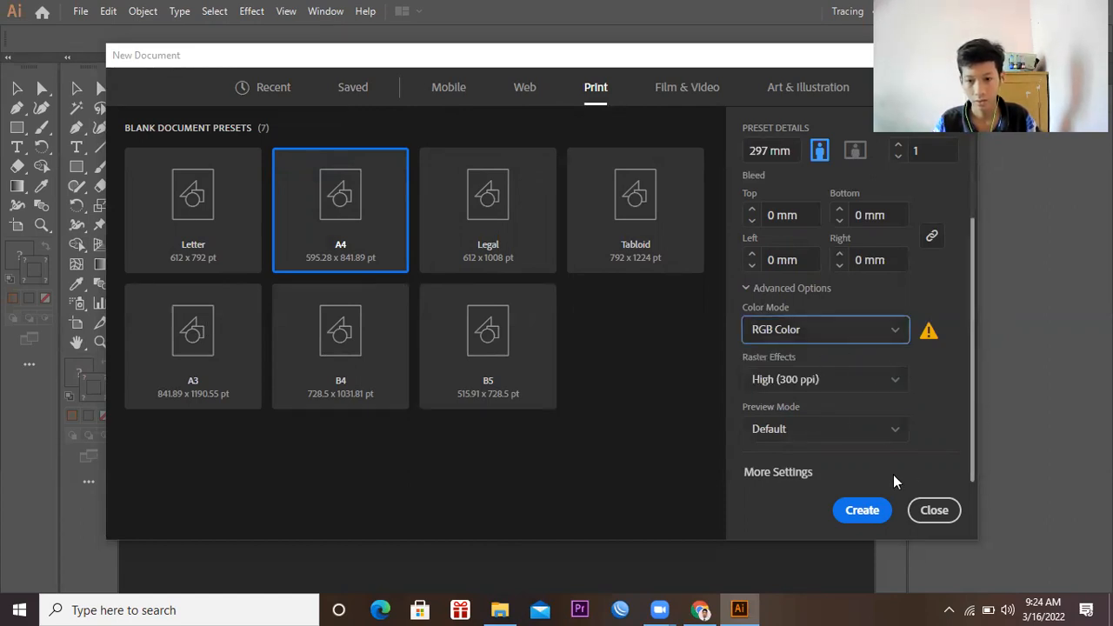
{"action": "left_click", "coordinate": [862, 511]}
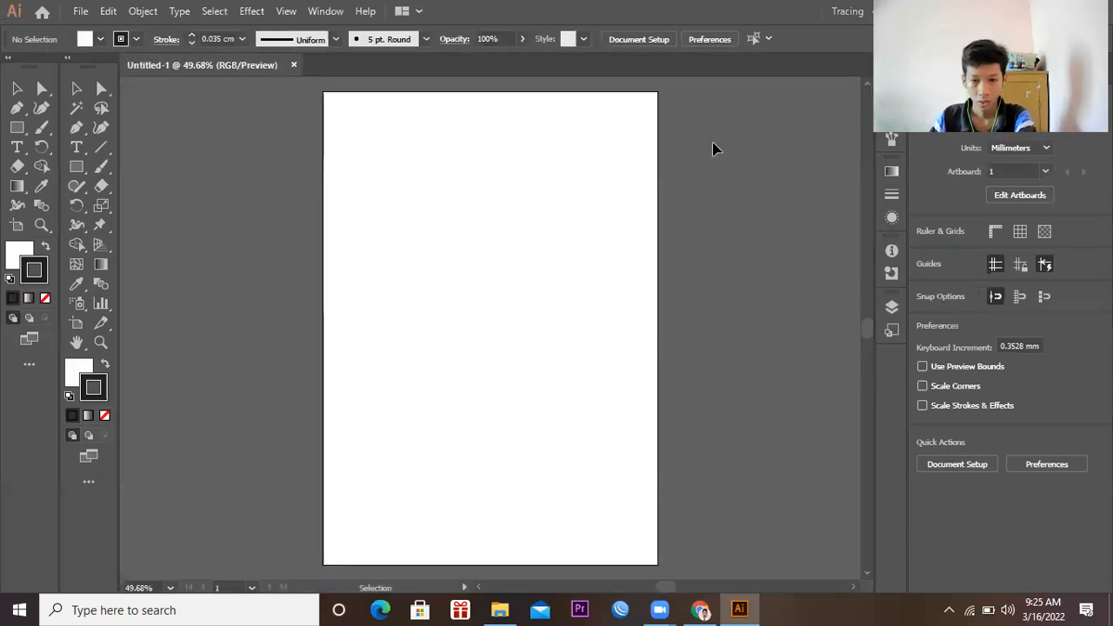
Step: Switch to Chrome and review the first two practicum topics: creating a new file and adding artistic and paragraph text
{"action": "left_click", "coordinate": [700, 610]}
{"action": "left_click_drag", "start_coordinate": [276, 228], "coordinate": [372, 229]}
{"action": "left_click", "coordinate": [372, 239]}
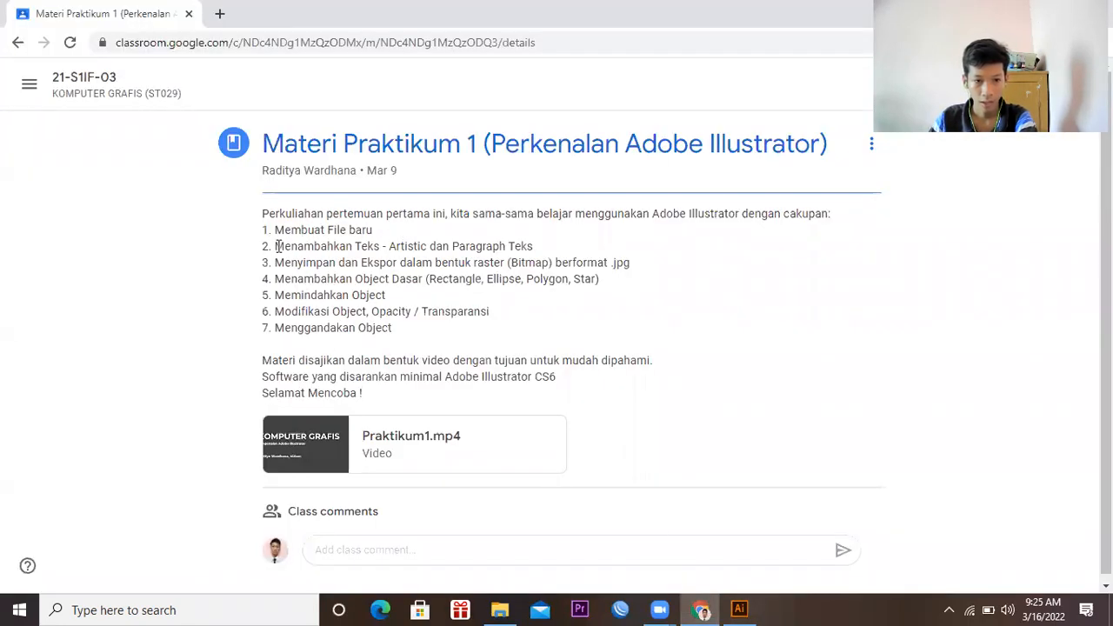
{"action": "left_click_drag", "start_coordinate": [275, 247], "coordinate": [533, 248]}
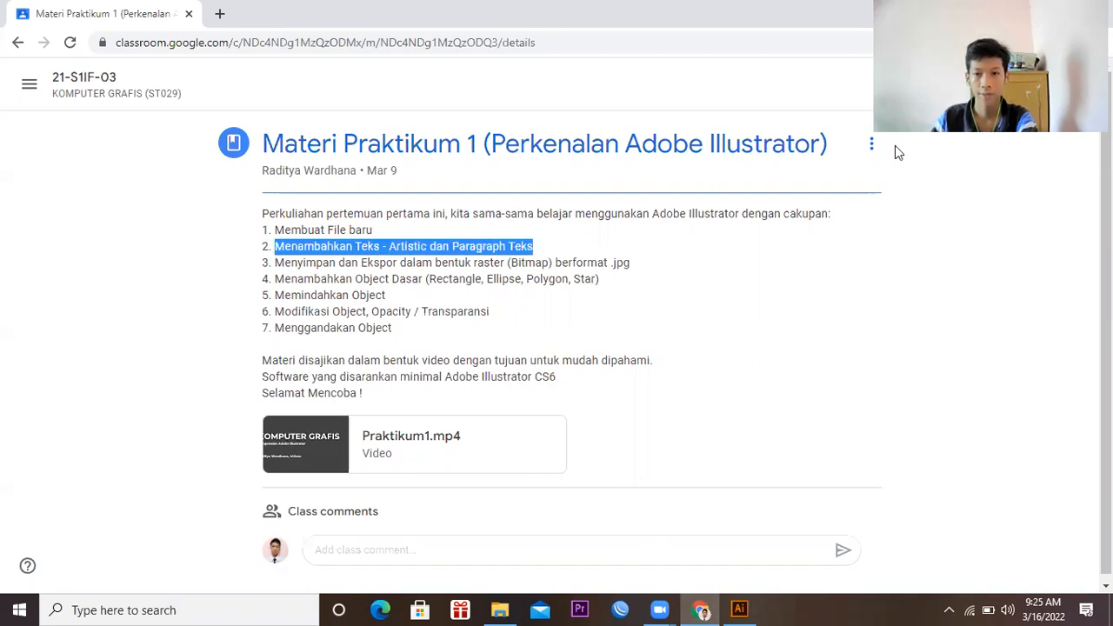
Step: Switch back to Adobe Illustrator and add the point text "ARTISTIC TEXT" near the upper-left part of the artboard
{"action": "left_click", "coordinate": [738, 608]}
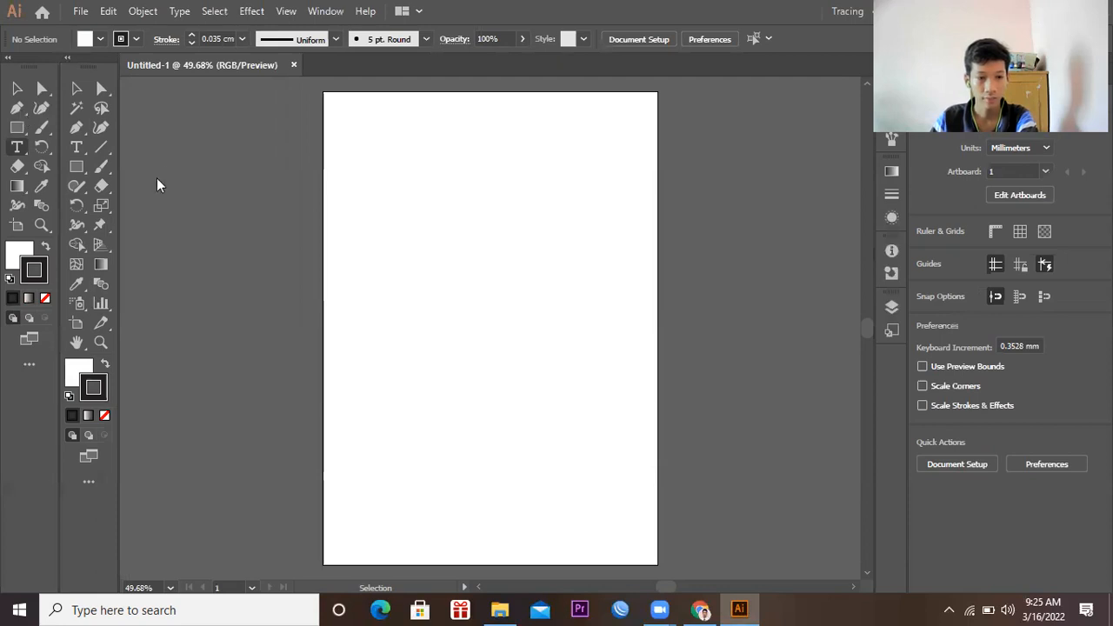
{"action": "left_click", "coordinate": [17, 151]}
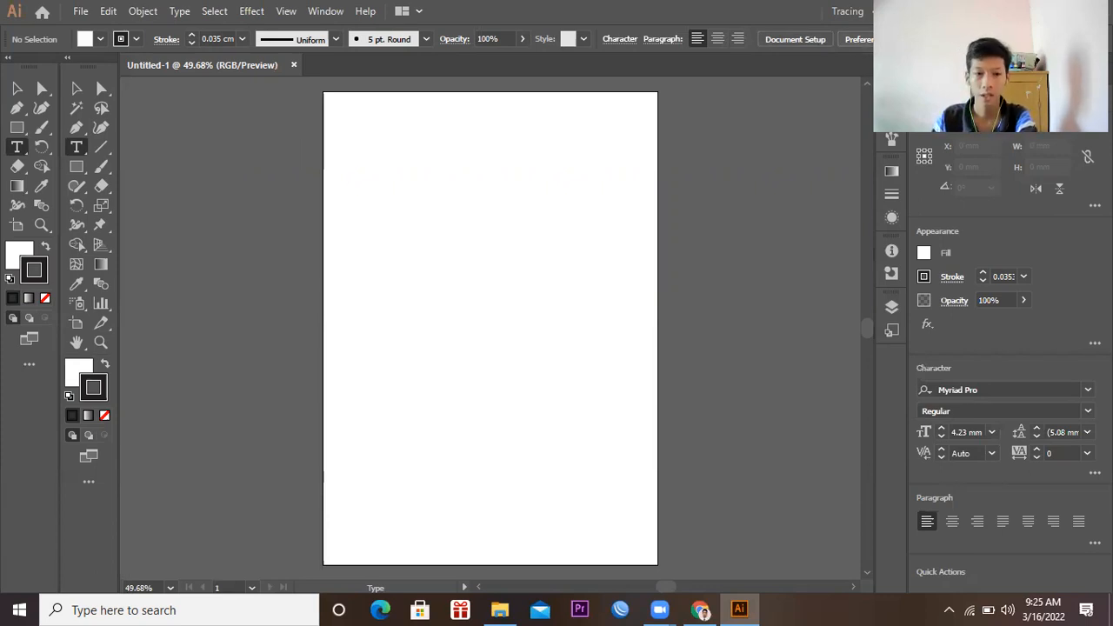
{"action": "left_click", "coordinate": [377, 163]}
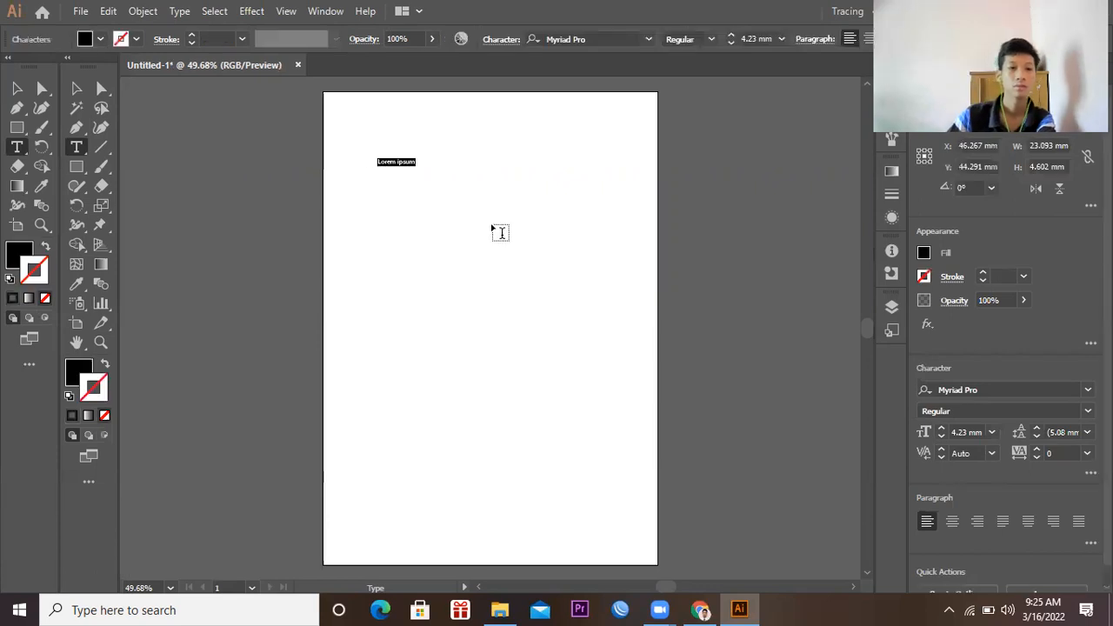
{"action": "type", "text": "M"}
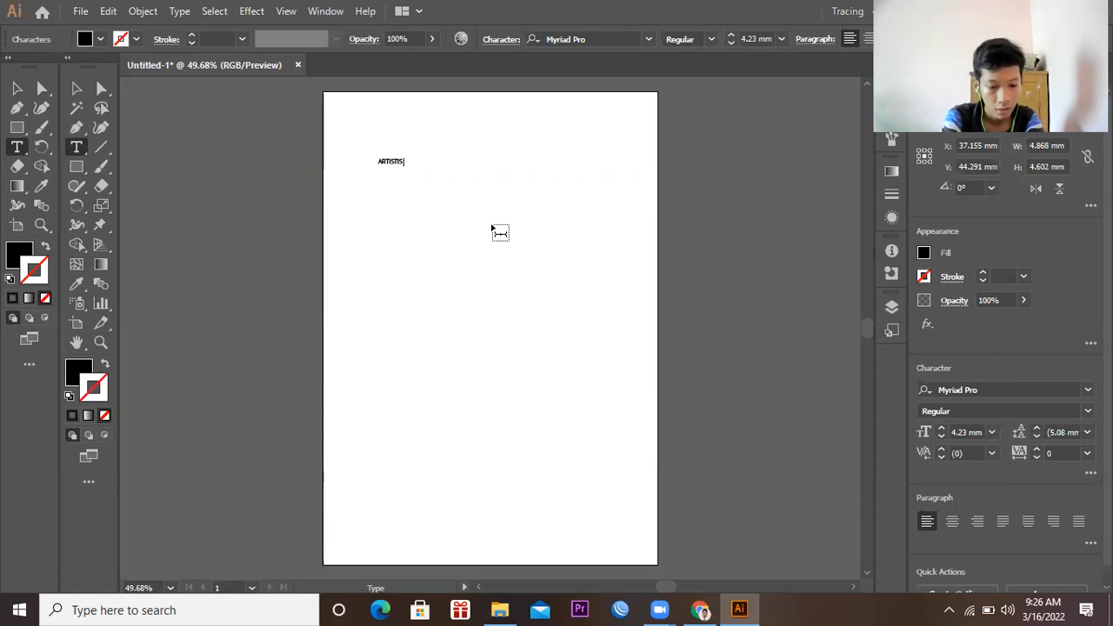
{"action": "type", "text": "RTISTI"}
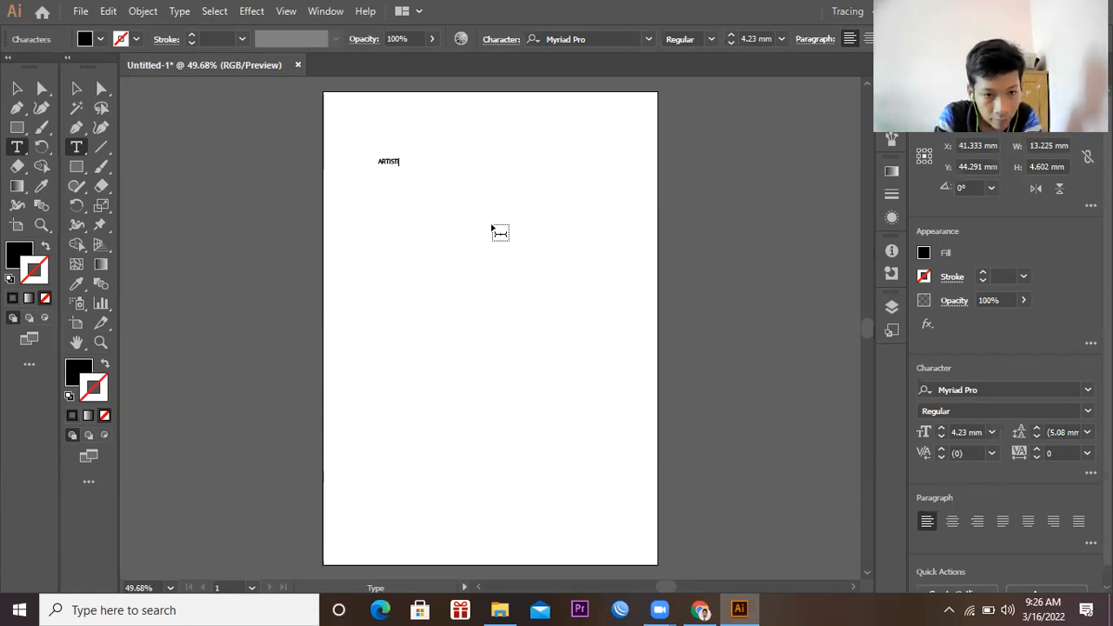
{"action": "type", "text": "C"}
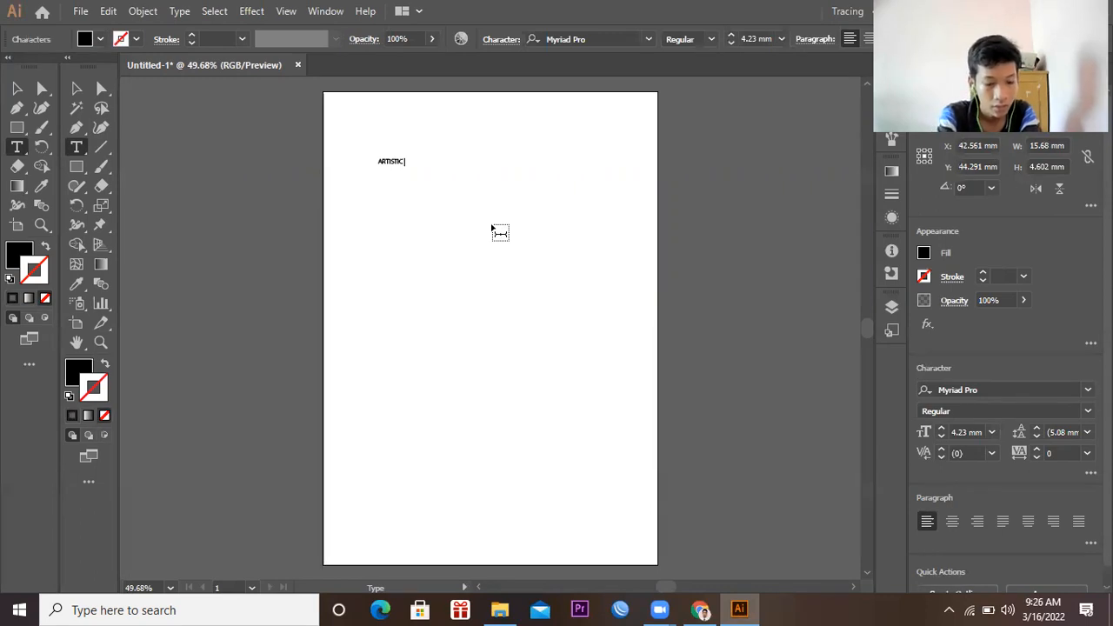
{"action": "type", "text": " TEXT"}
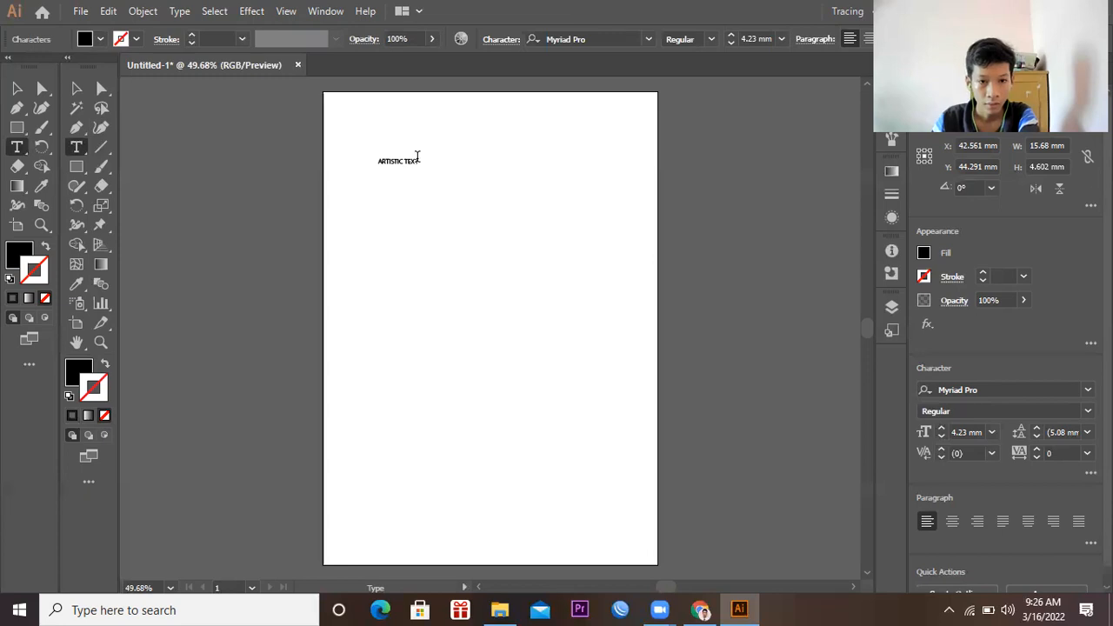
Step: Set the "ARTISTIC TEXT" text to 25 mm and change its font to Acumin Variable Concept
{"action": "key", "text": "ctrl+a"}
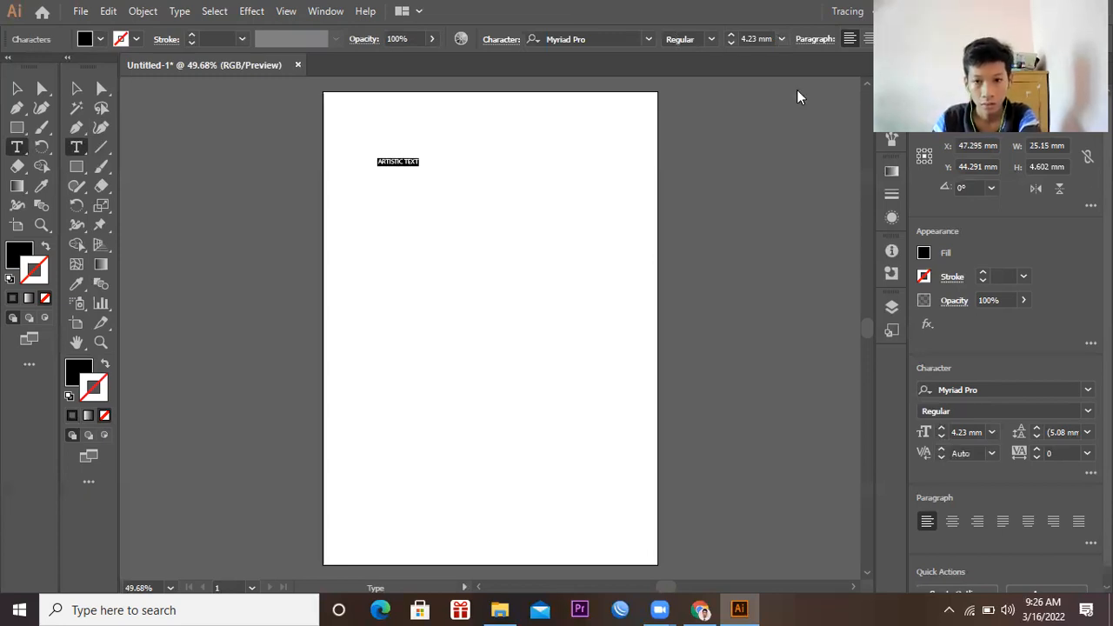
{"action": "left_click", "coordinate": [781, 38]}
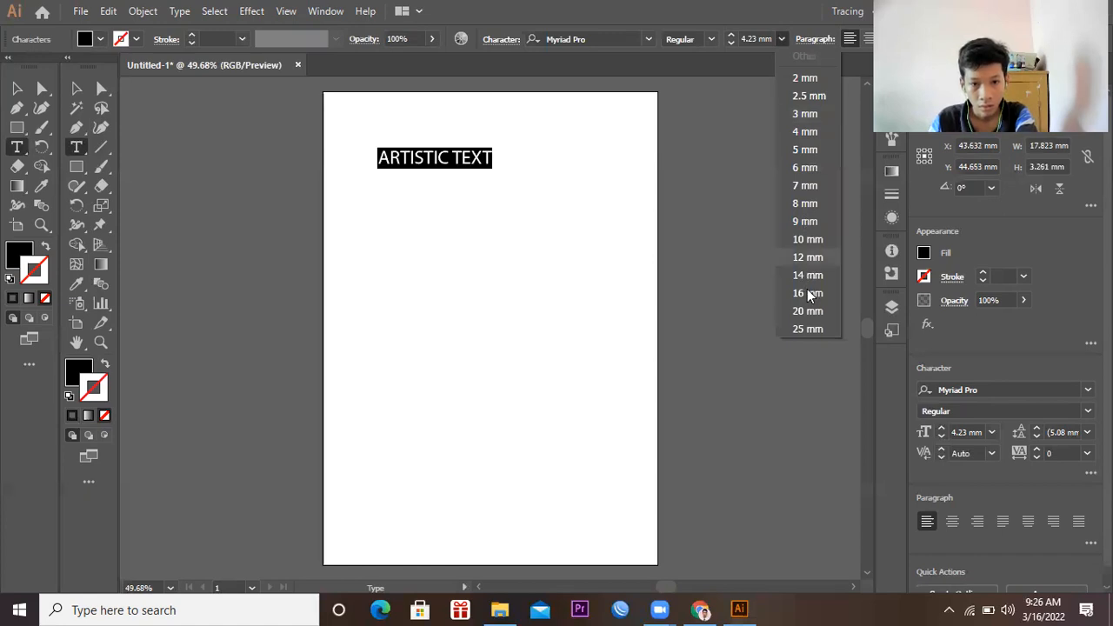
{"action": "left_click", "coordinate": [809, 329]}
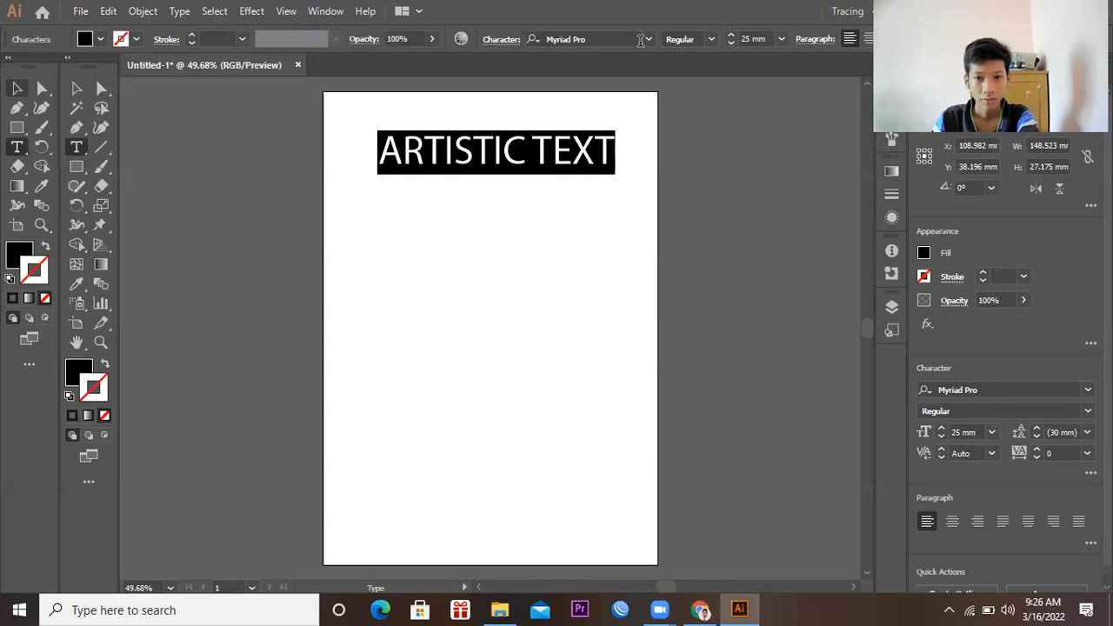
{"action": "left_click", "coordinate": [650, 40]}
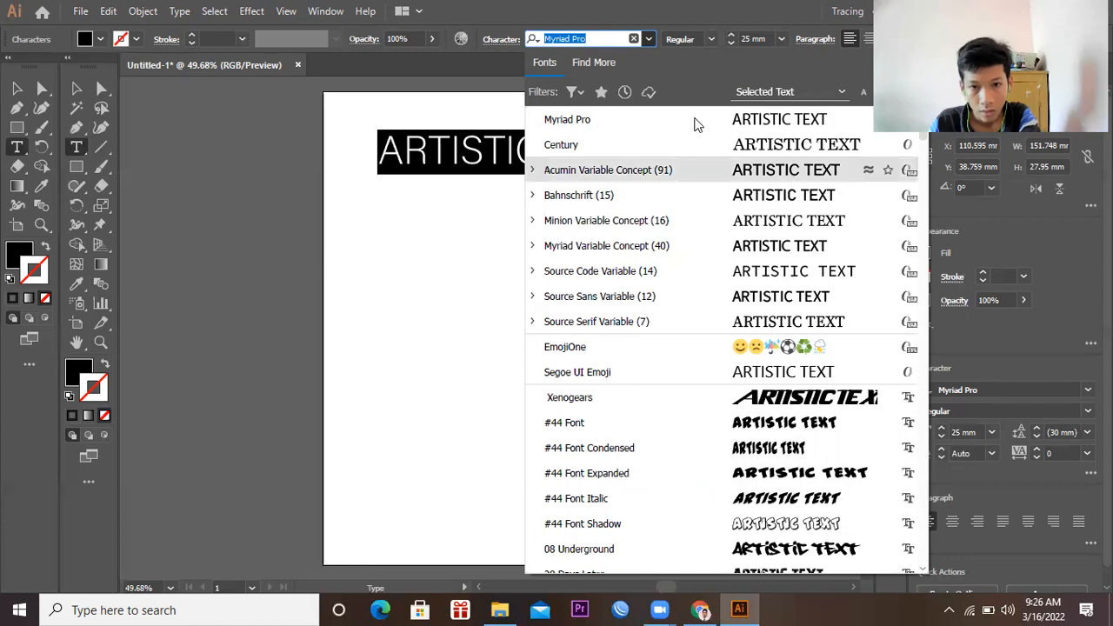
{"action": "key", "text": "Return"}
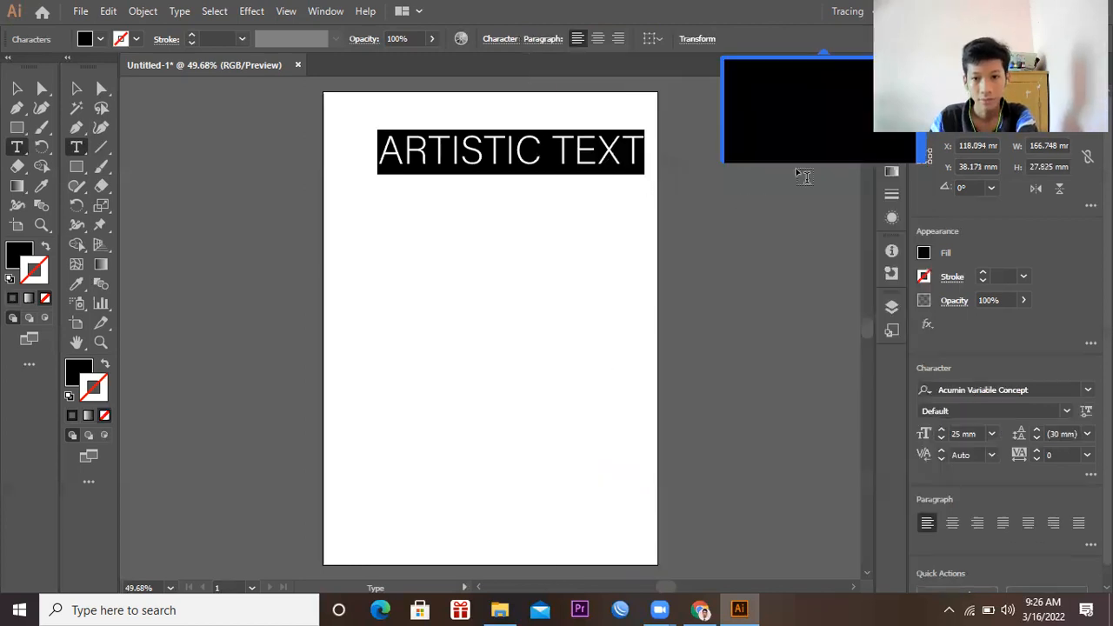
{"action": "left_click", "coordinate": [746, 142]}
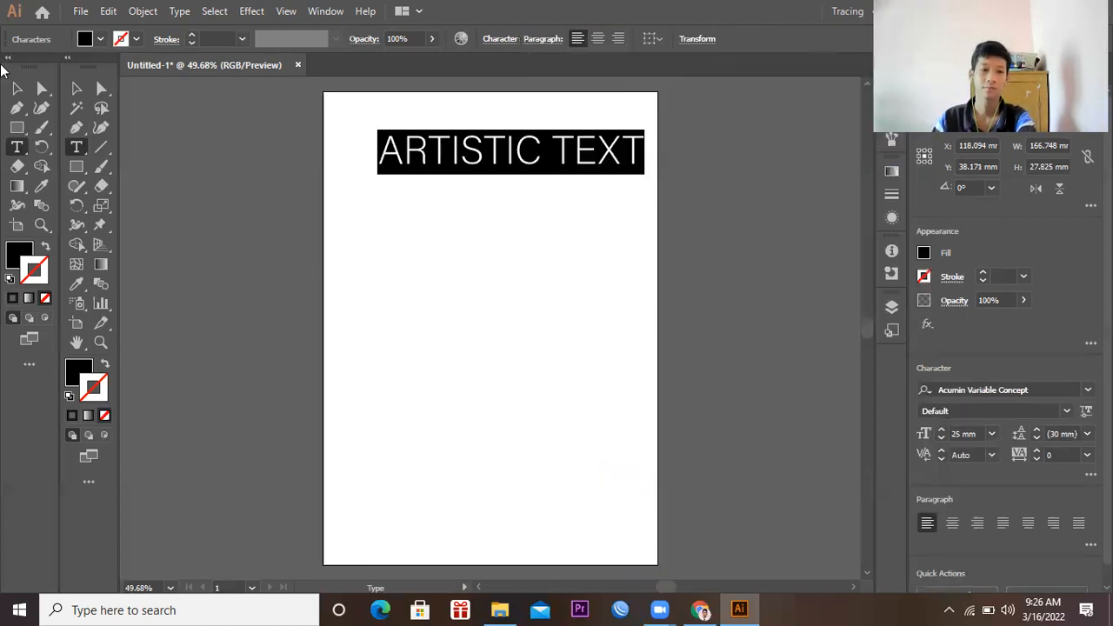
Step: Move the "ARTISTIC TEXT" heading to the top center of the artboard and deselect it
{"action": "left_click", "coordinate": [17, 88]}
{"action": "left_click_drag", "start_coordinate": [531, 151], "coordinate": [502, 141]}
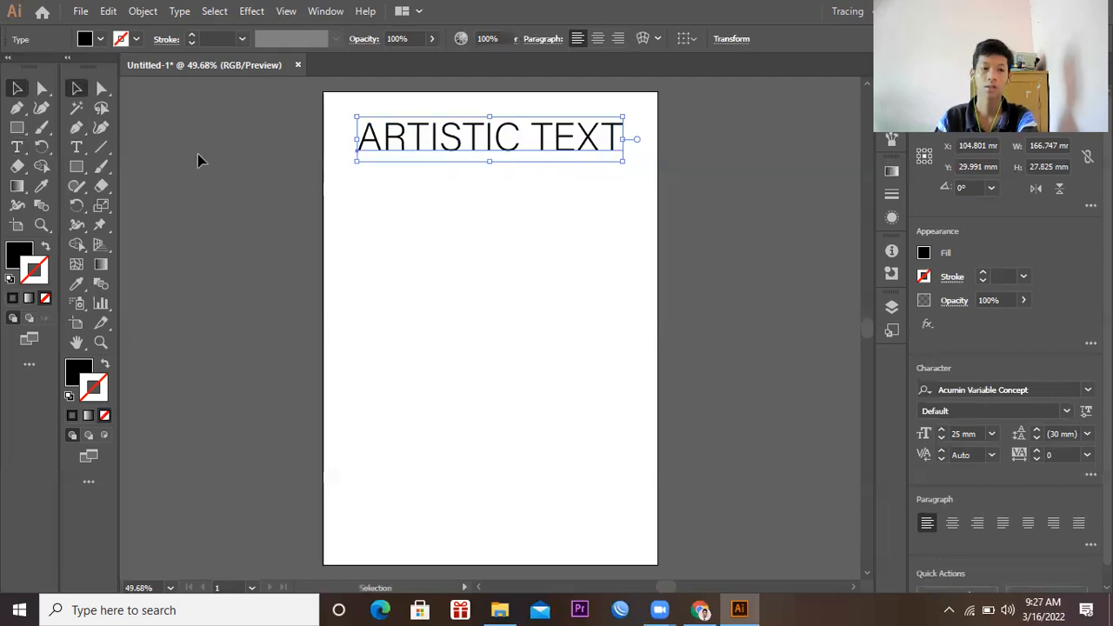
{"action": "left_click", "coordinate": [172, 141]}
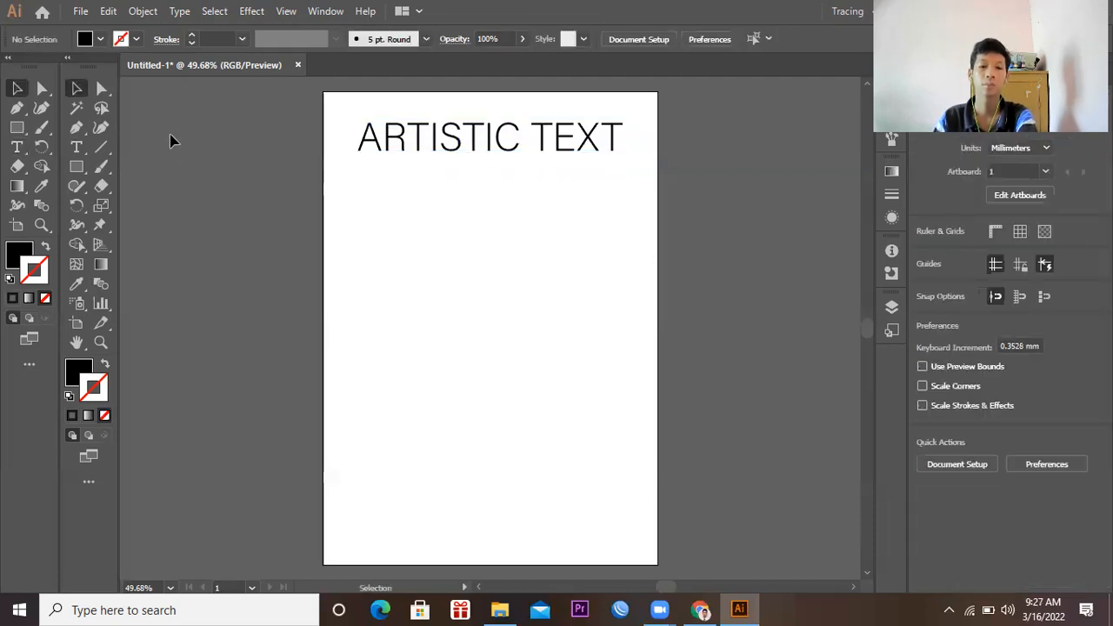
Step: Add paragraph text with the Lorem ipsum placeholder in an area about 163 by 146 mm below the heading
{"action": "left_click", "coordinate": [15, 149]}
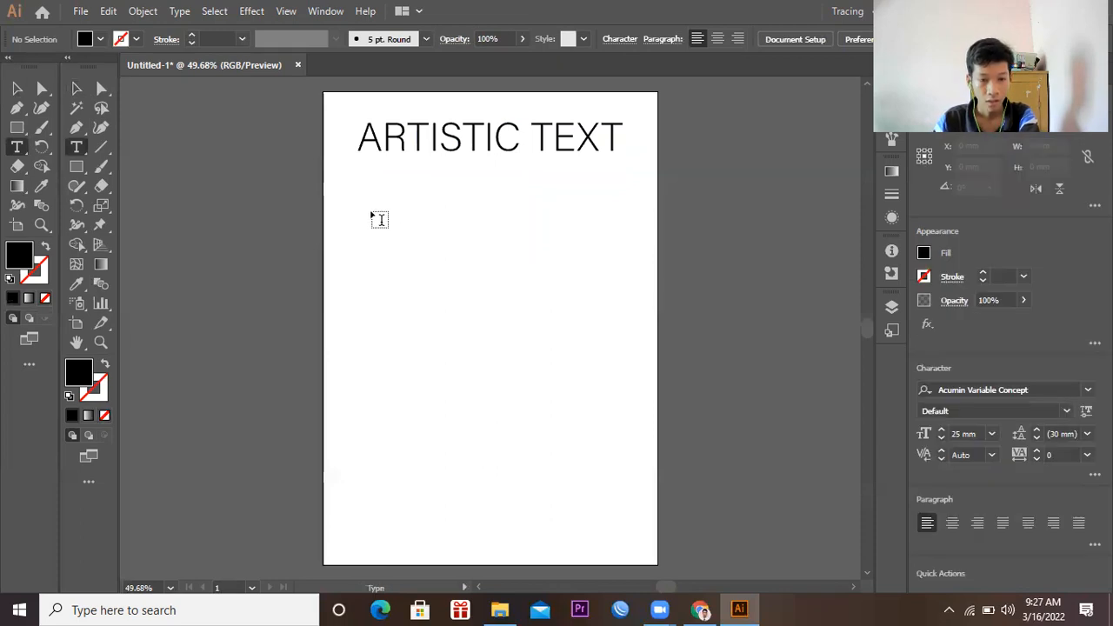
{"action": "left_click_drag", "start_coordinate": [372, 211], "coordinate": [630, 441]}
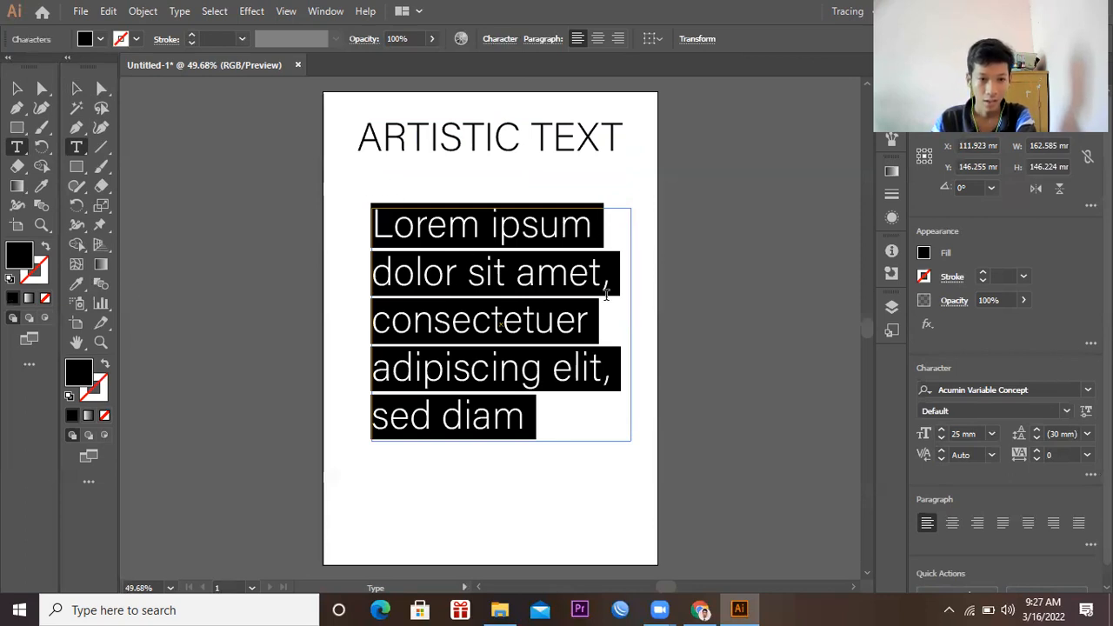
{"action": "left_click", "coordinate": [17, 88]}
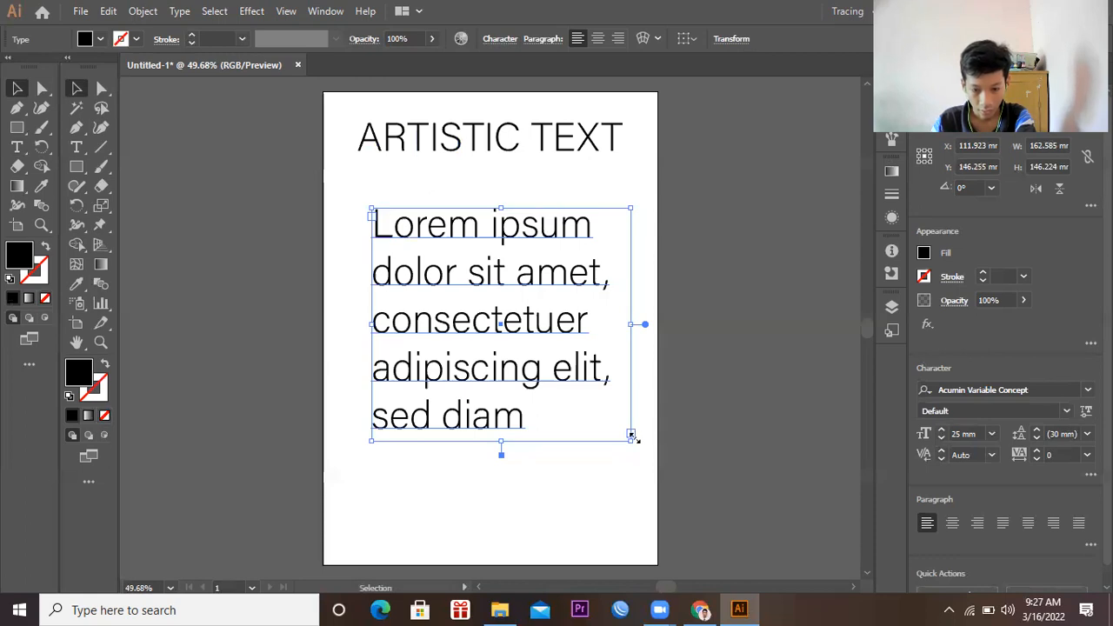
Step: Adjust the paragraph frame's height to about 149 mm and move the frame so its left edge lines up with the heading
{"action": "left_click_drag", "start_coordinate": [501, 444], "coordinate": [494, 494]}
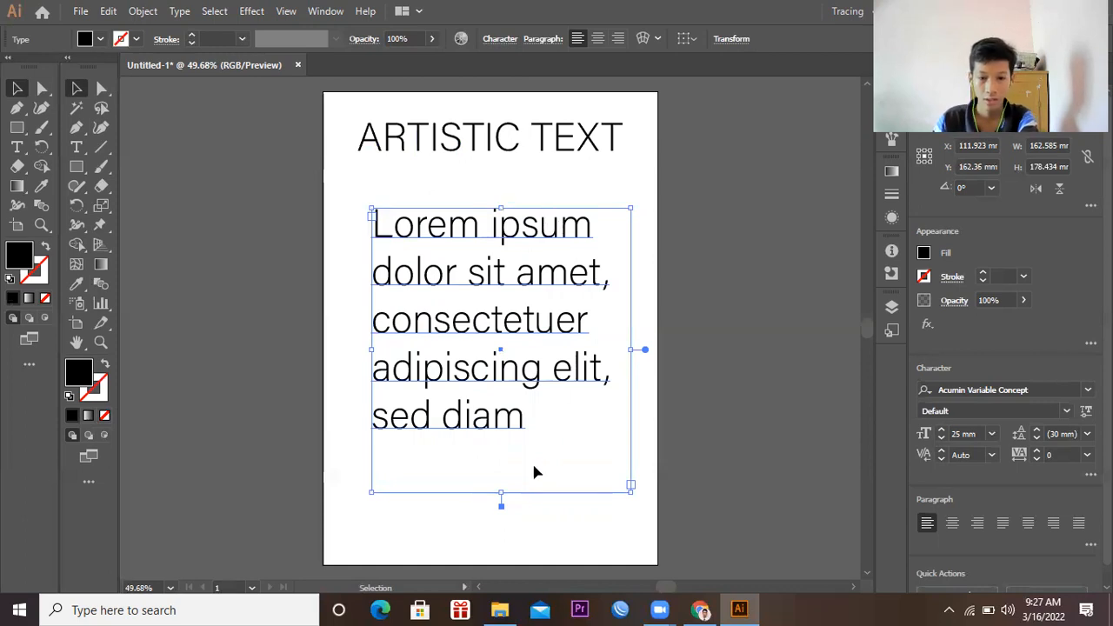
{"action": "left_click_drag", "start_coordinate": [500, 494], "coordinate": [504, 437]}
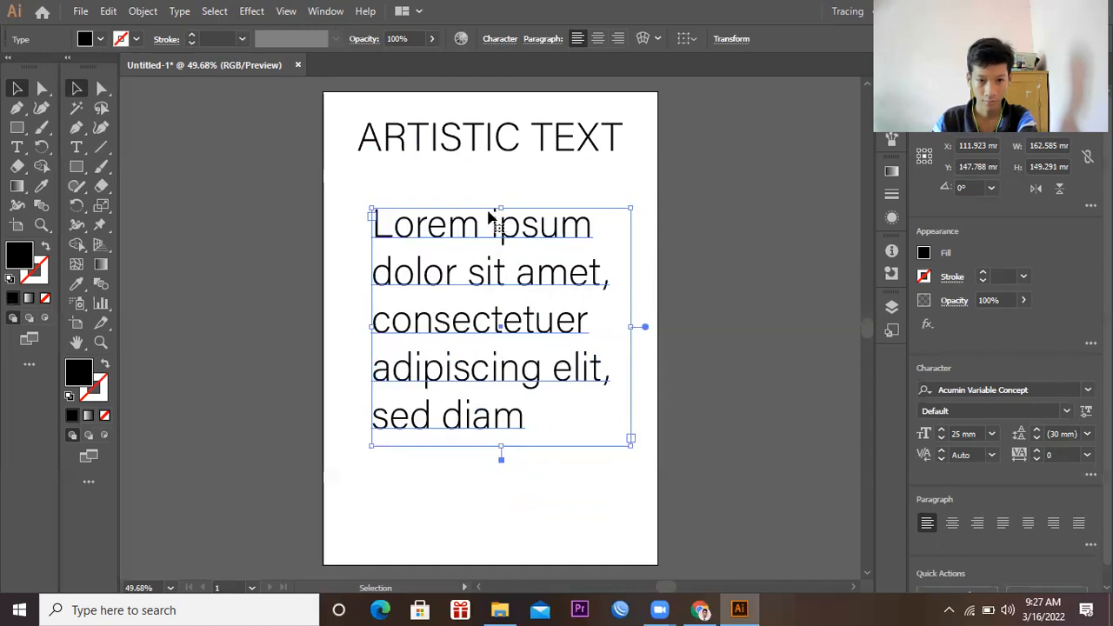
{"action": "left_click_drag", "start_coordinate": [502, 246], "coordinate": [526, 227]}
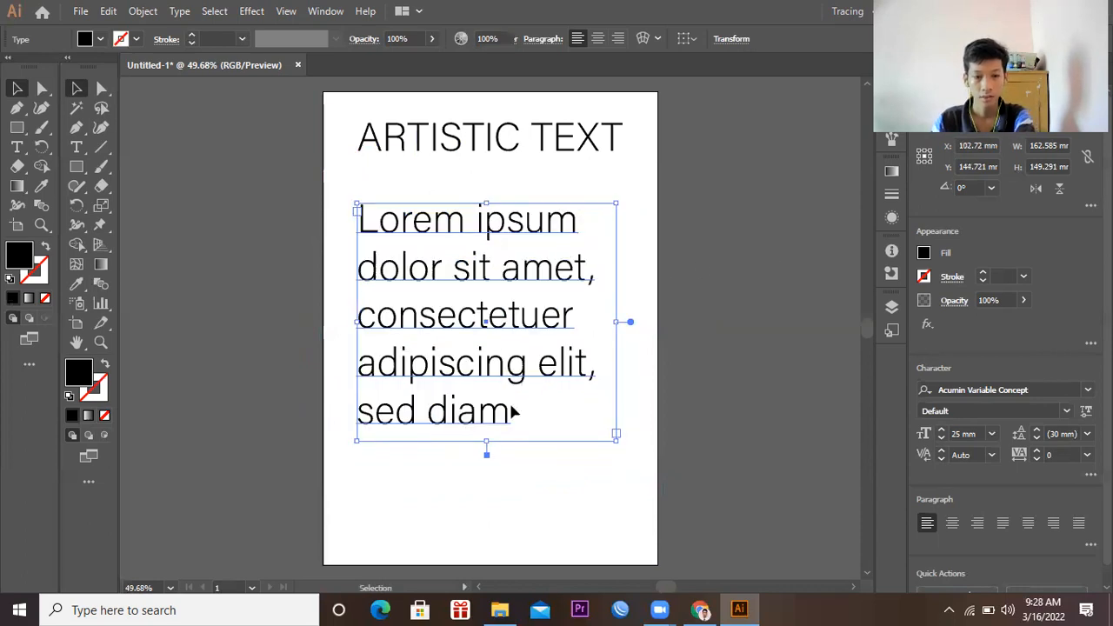
Step: Select all of the paragraph's text, and move its frame down to about X 111.9 mm, Y 161.6 mm
{"action": "left_click", "coordinate": [539, 426]}
{"action": "mouse_move", "coordinate": [491, 418]}
{"action": "left_mouse_down"}
{"action": "mouse_move", "coordinate": [537, 419]}
{"action": "mouse_move", "coordinate": [519, 411]}
{"action": "mouse_move", "coordinate": [511, 421]}
{"action": "left_mouse_up"}
{"action": "double_click", "coordinate": [563, 328]}
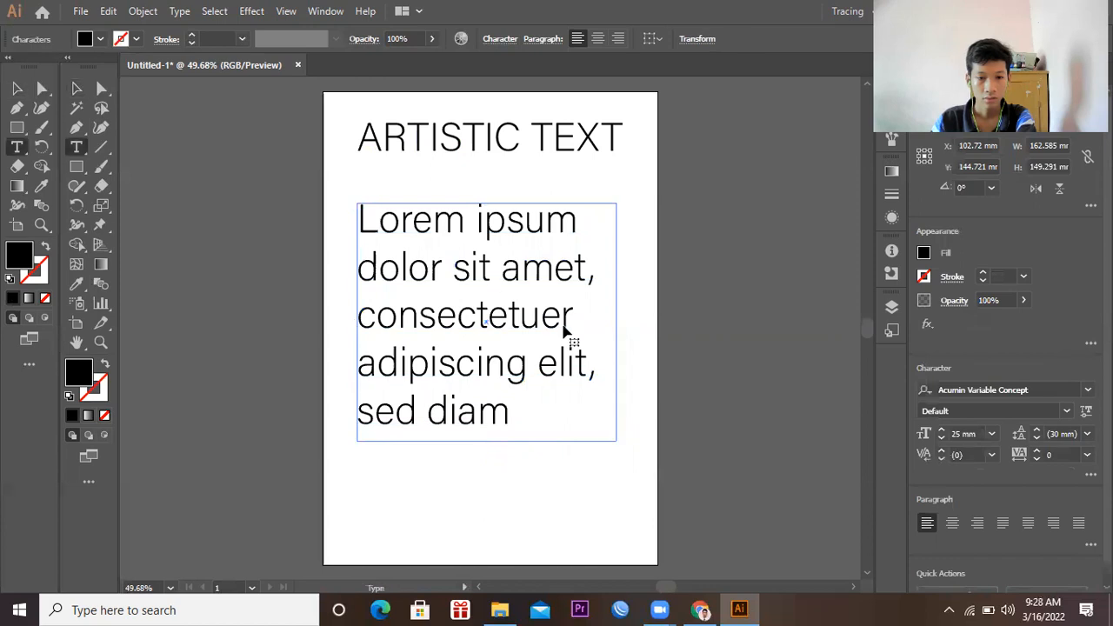
{"action": "left_click_drag", "start_coordinate": [509, 410], "coordinate": [392, 199]}
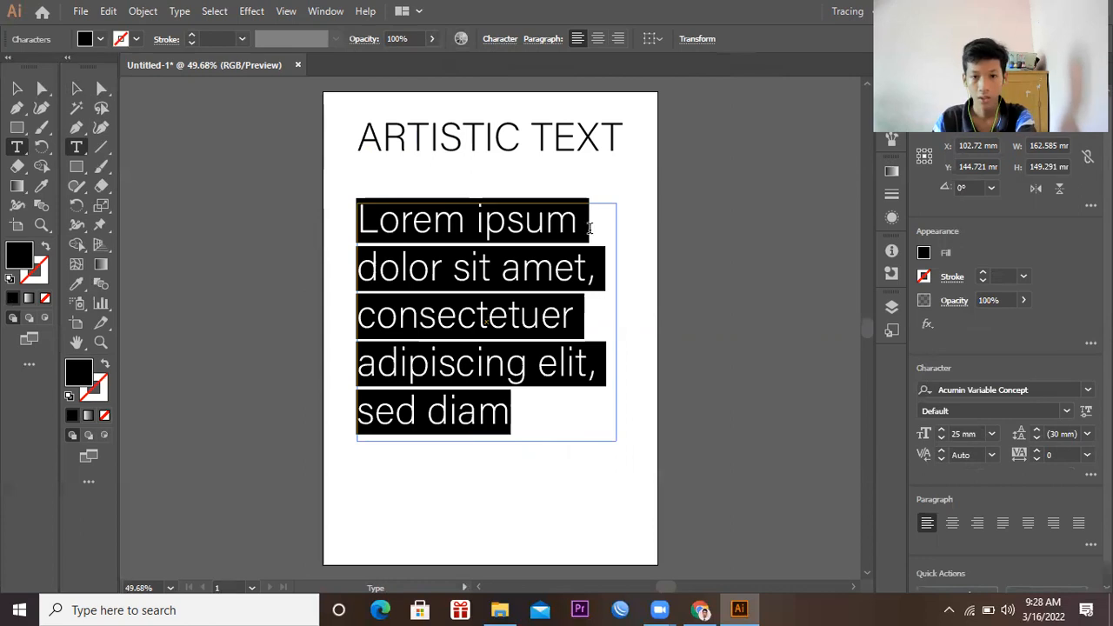
{"action": "left_click", "coordinate": [463, 137]}
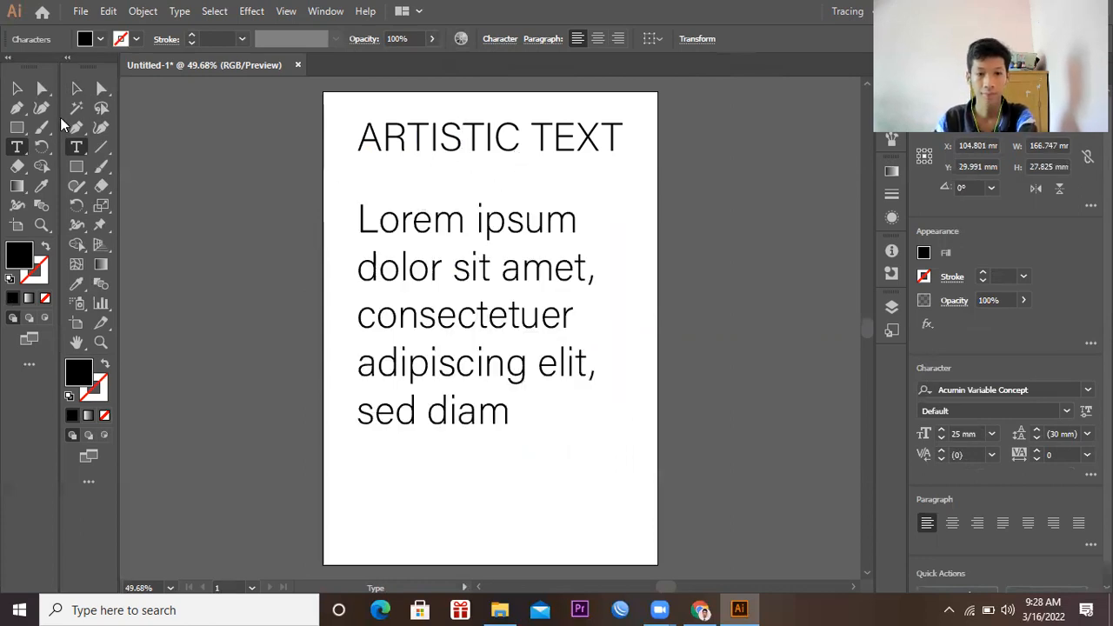
{"action": "left_click_drag", "start_coordinate": [468, 230], "coordinate": [480, 300]}
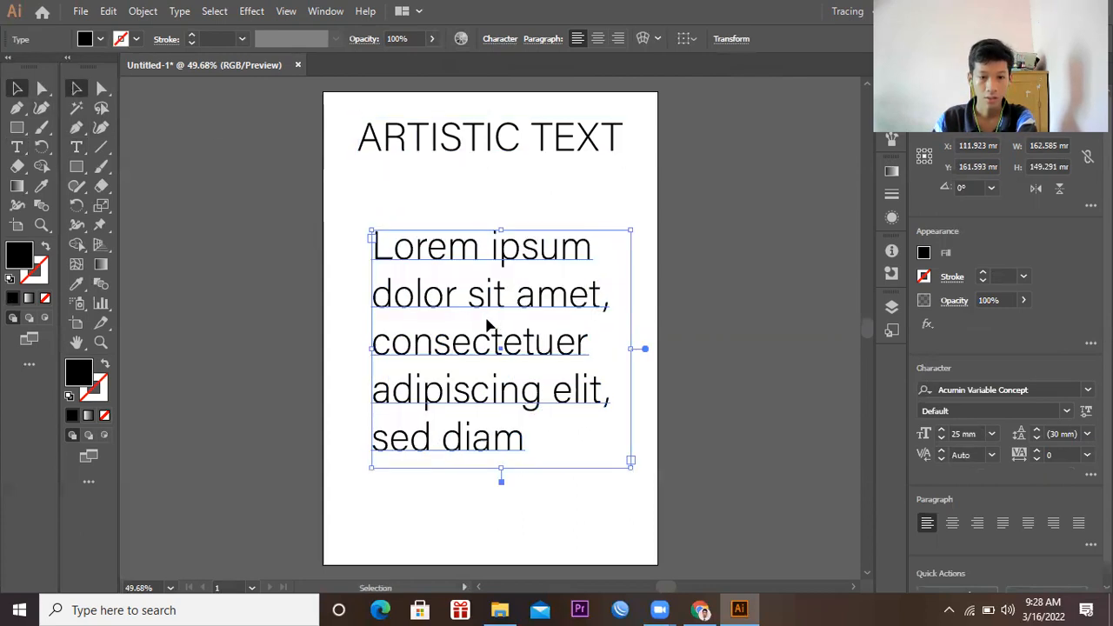
Step: View the artboard at 100% and compare the artistic heading with the paragraph text by selecting each one
{"action": "left_click", "coordinate": [170, 588]}
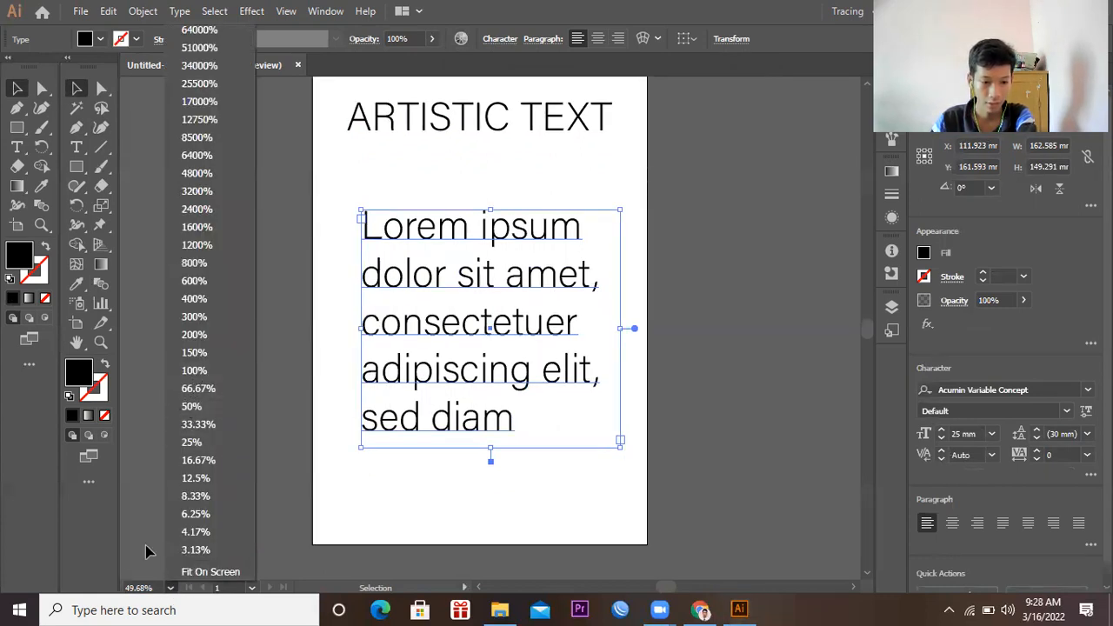
{"action": "left_click", "coordinate": [193, 372]}
{"action": "left_click_drag", "start_coordinate": [865, 333], "coordinate": [865, 257]}
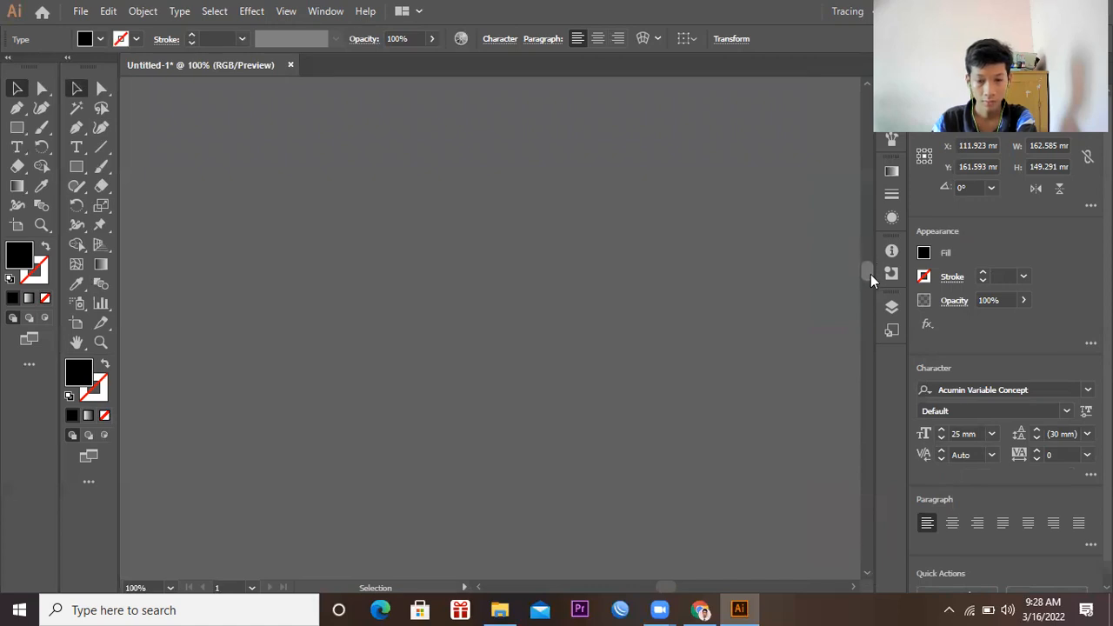
{"action": "left_click_drag", "start_coordinate": [870, 301], "coordinate": [872, 322]}
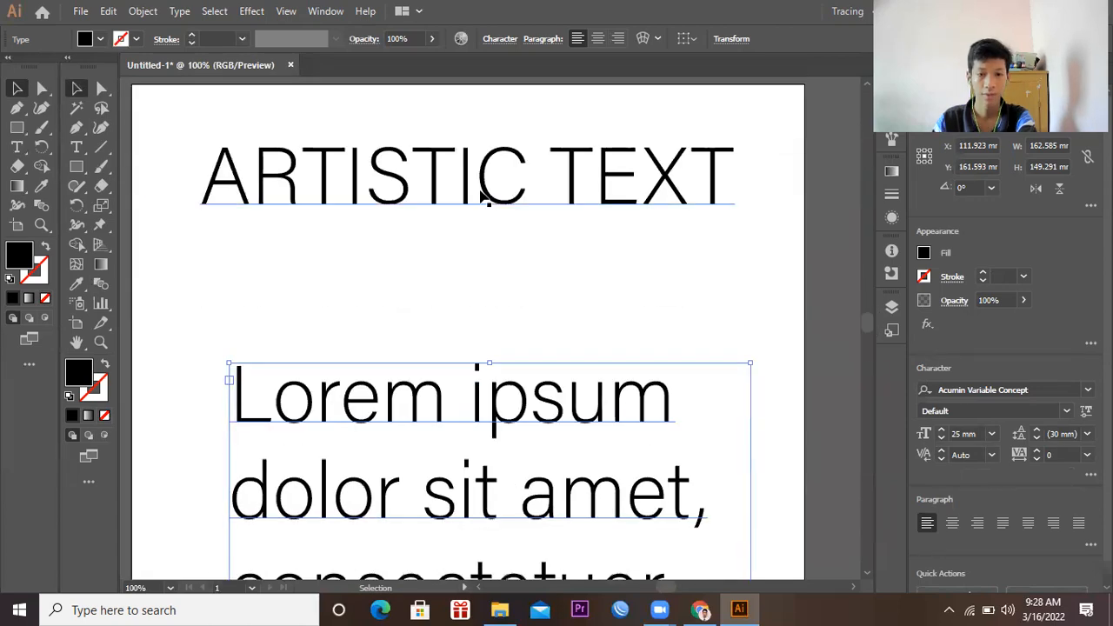
{"action": "left_click", "coordinate": [409, 163]}
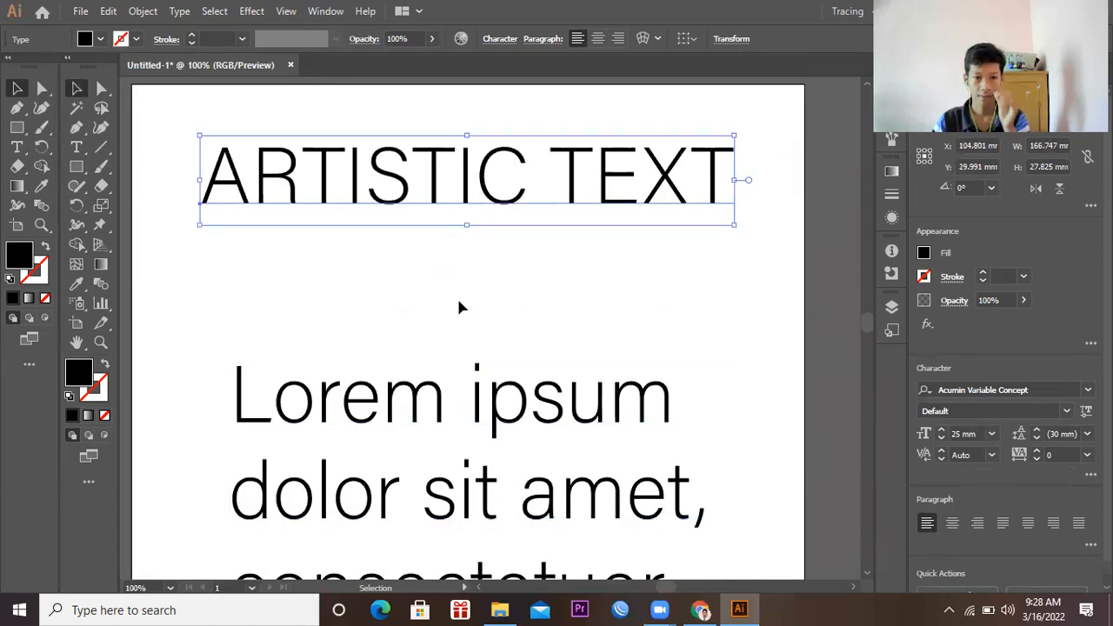
{"action": "left_click", "coordinate": [476, 395]}
{"action": "left_click", "coordinate": [246, 196]}
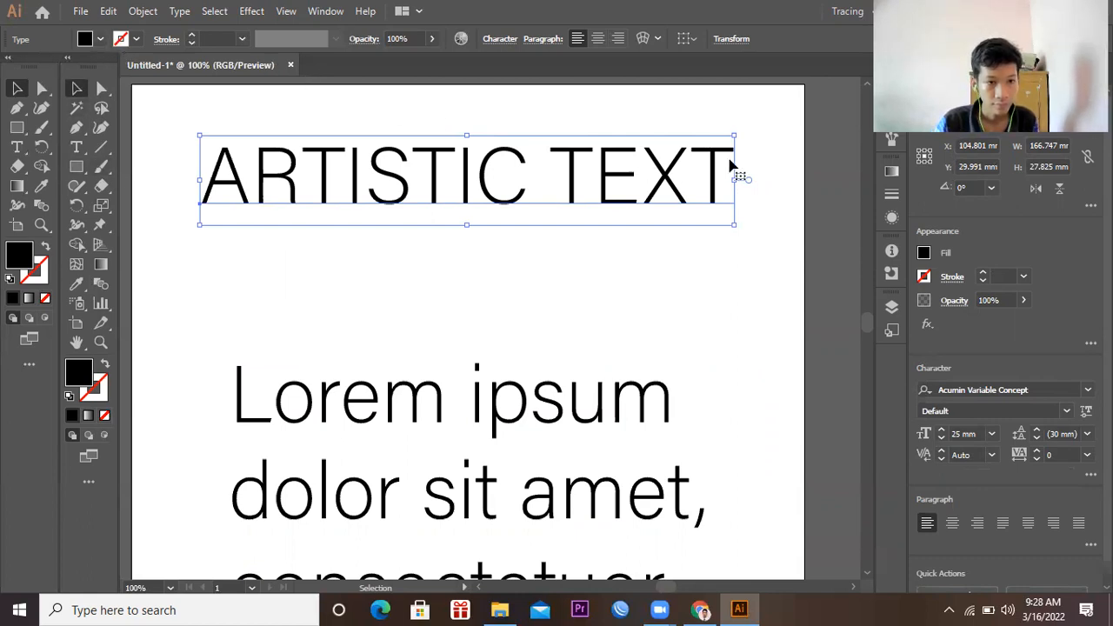
Step: Select the whole "ARTISTIC TEXT" heading and change its font to Canted FX Bold
{"action": "mouse_move", "coordinate": [704, 174]}
{"action": "left_mouse_down"}
{"action": "mouse_move", "coordinate": [628, 174]}
{"action": "mouse_move", "coordinate": [700, 174]}
{"action": "left_mouse_up"}
{"action": "double_click", "coordinate": [660, 179]}
{"action": "key", "text": "ctrl+a"}
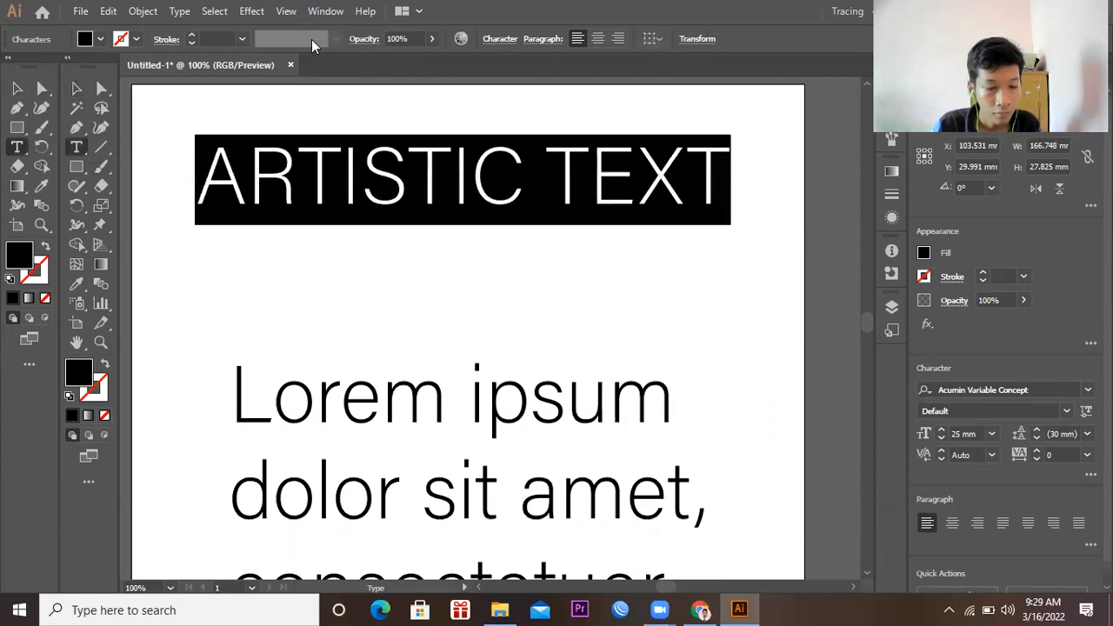
{"action": "left_click", "coordinate": [242, 39]}
{"action": "left_click", "coordinate": [242, 39]}
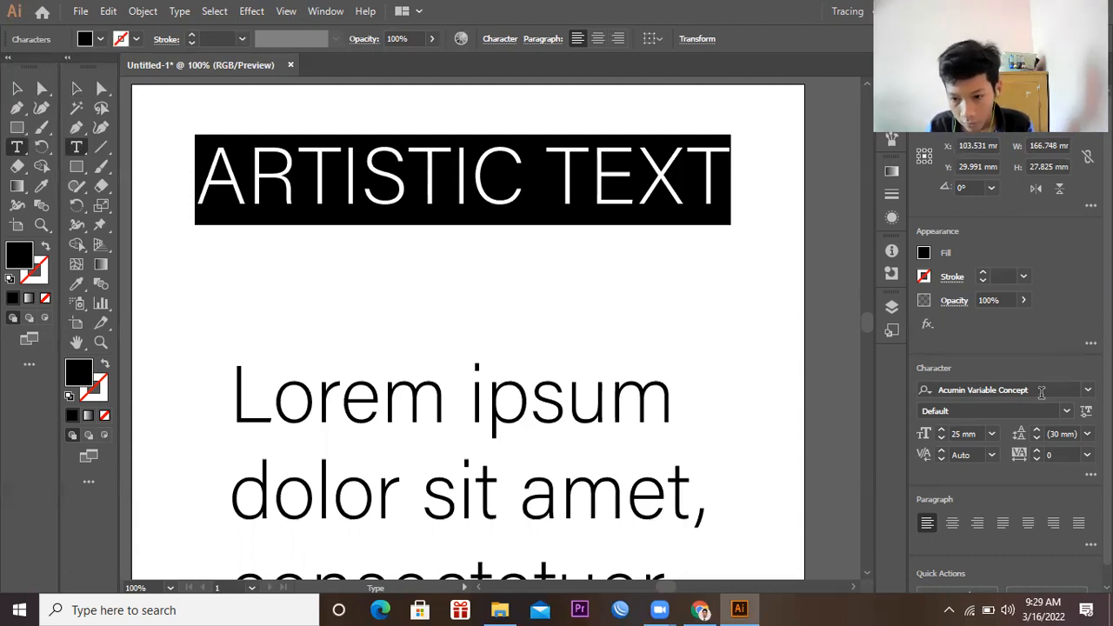
{"action": "left_click", "coordinate": [1087, 390]}
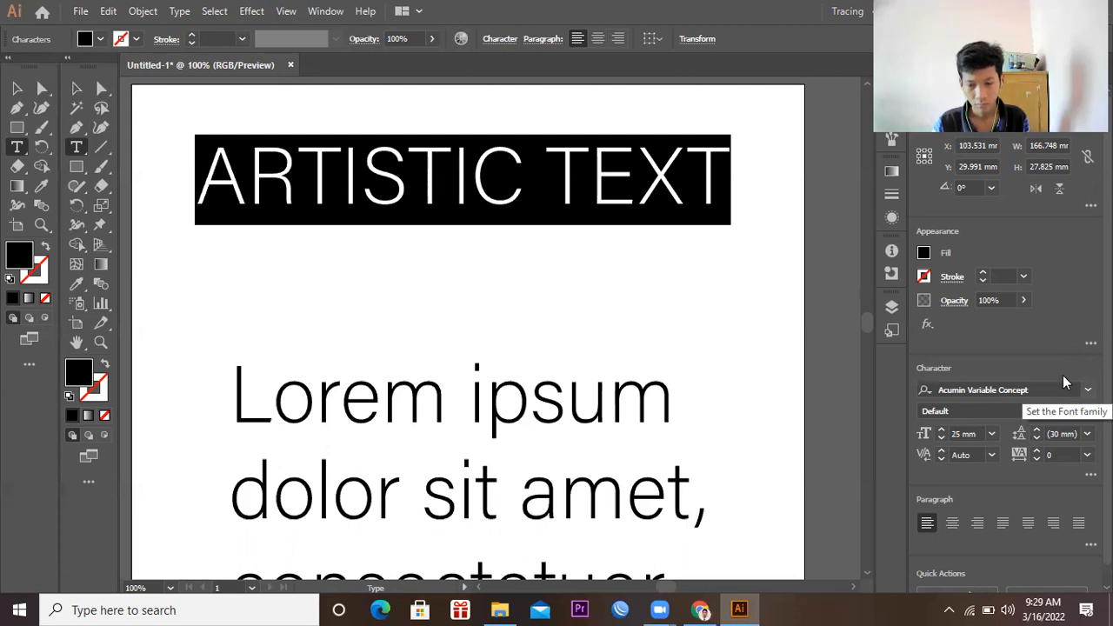
{"action": "left_click", "coordinate": [1088, 389]}
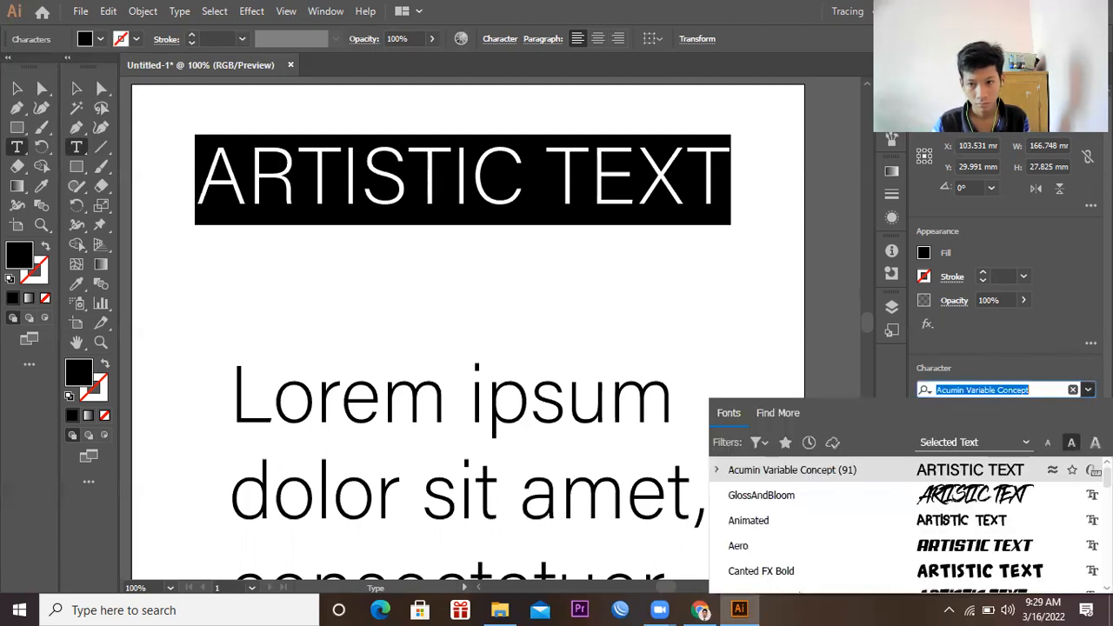
{"action": "left_click", "coordinate": [972, 570]}
{"action": "key", "text": "Escape"}
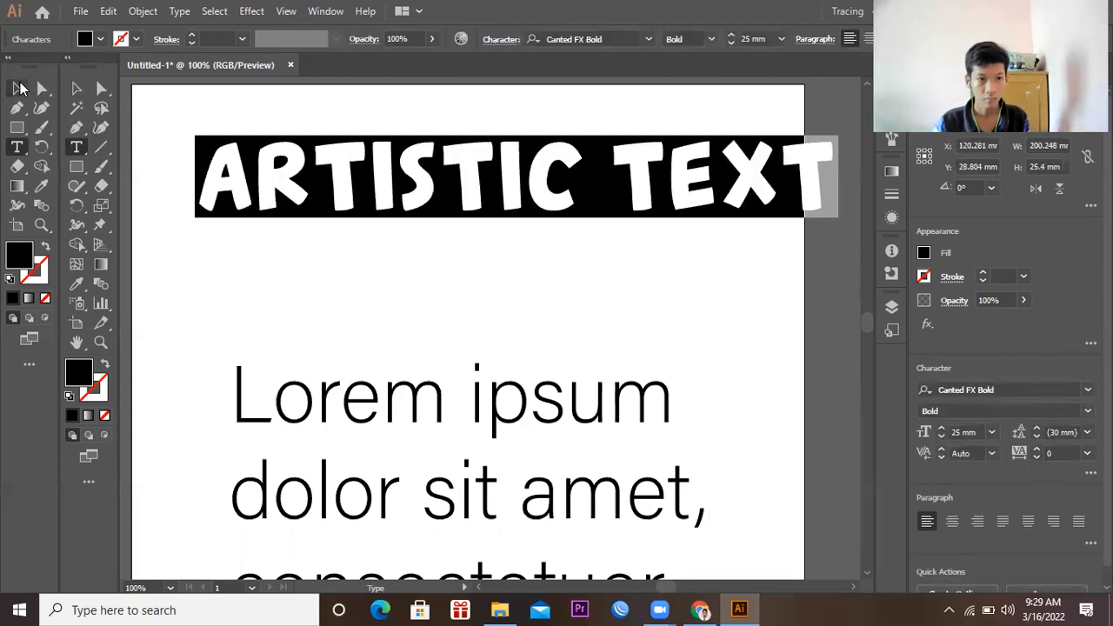
Step: Reduce the heading's font size to 20 mm and reposition it near the top center of the artboard
{"action": "left_click_drag", "start_coordinate": [497, 175], "coordinate": [461, 171]}
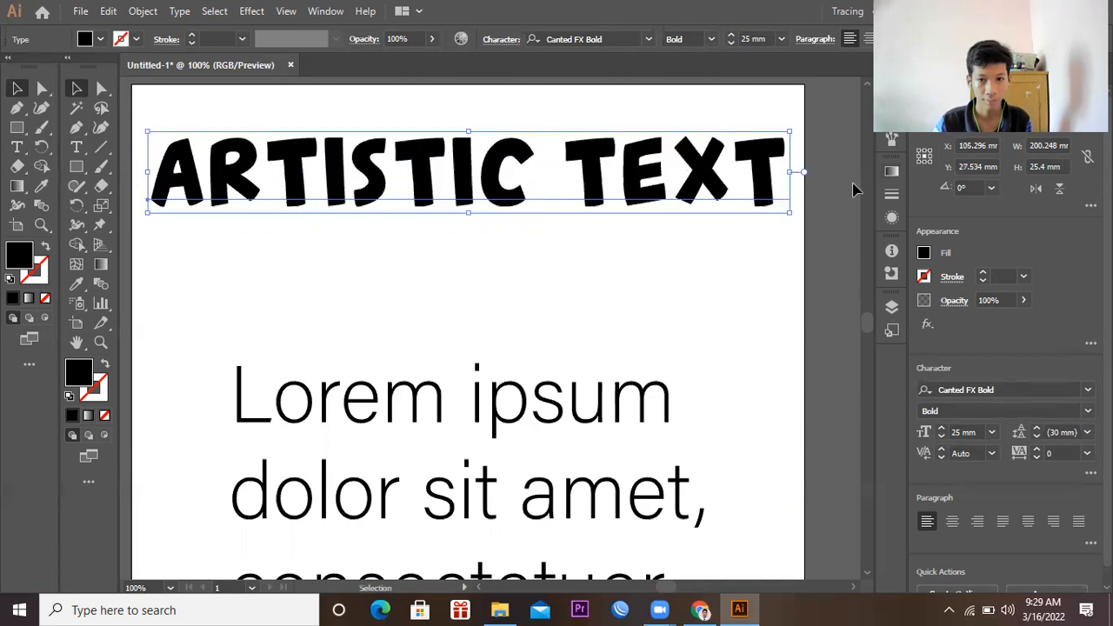
{"action": "left_click", "coordinate": [781, 39]}
{"action": "left_click", "coordinate": [815, 311]}
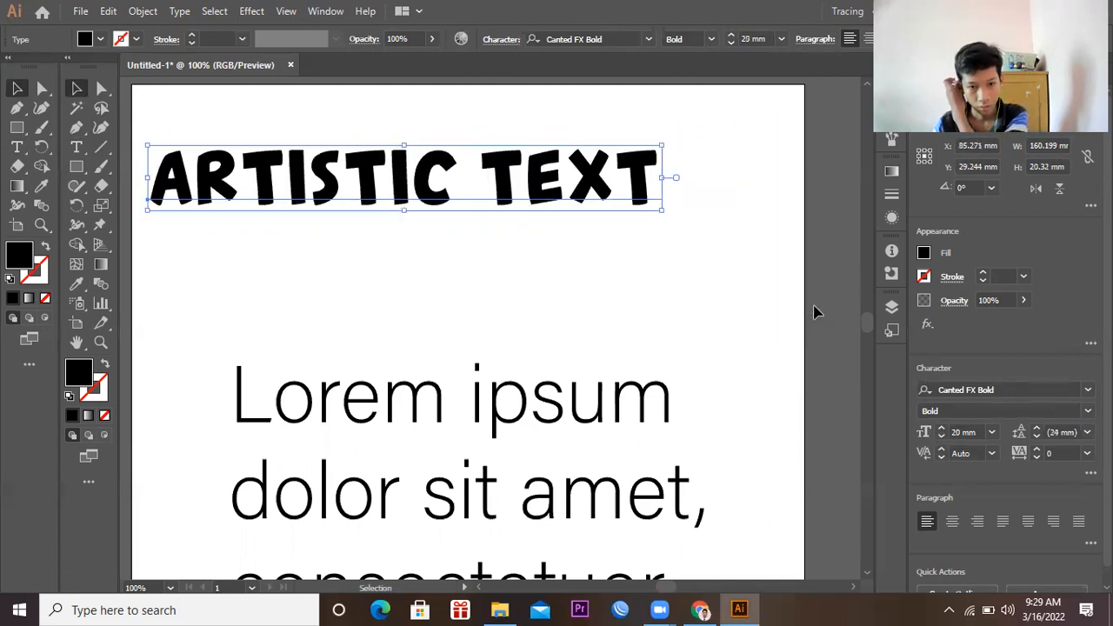
{"action": "left_click_drag", "start_coordinate": [532, 186], "coordinate": [573, 192]}
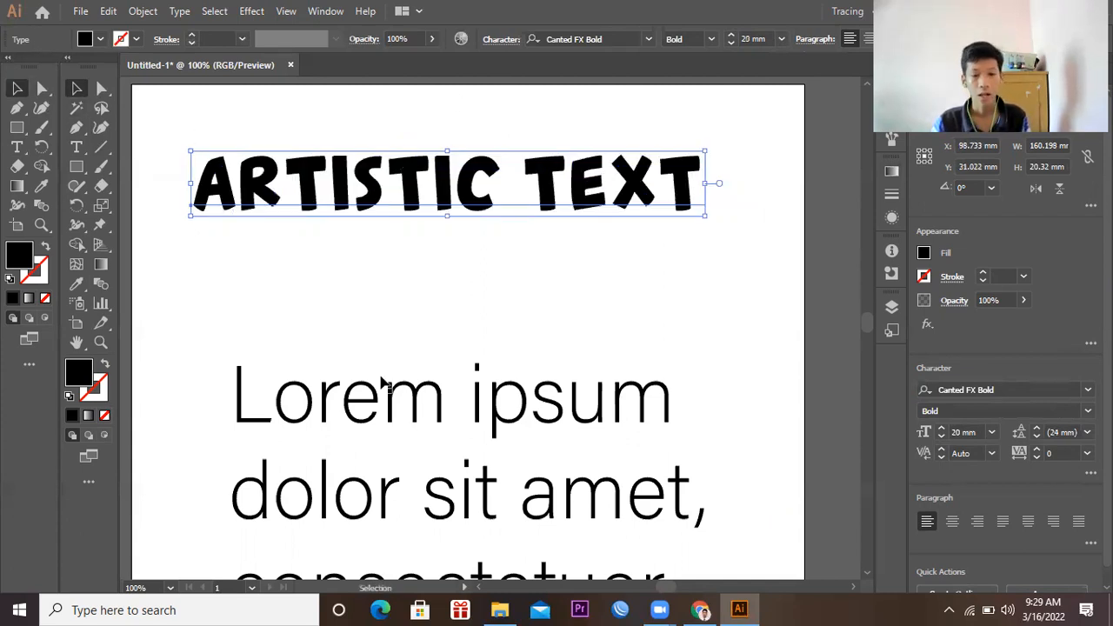
Step: Switch to Chrome and review the practicum topic list, highlighting "Memindahkan Object"
{"action": "left_click", "coordinate": [700, 610]}
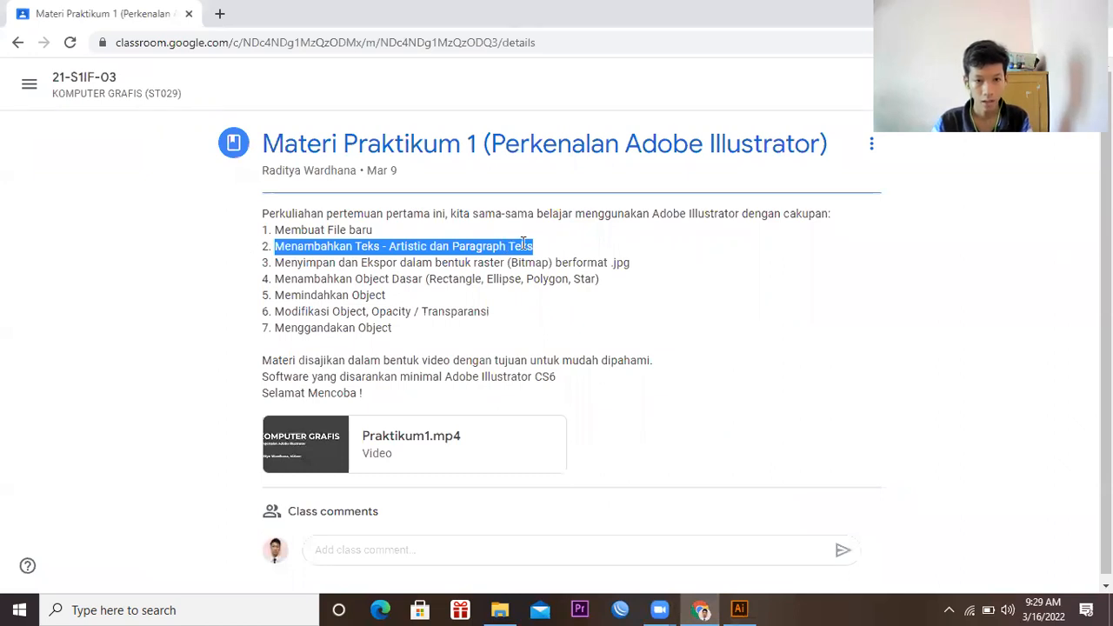
{"action": "left_click", "coordinate": [338, 278]}
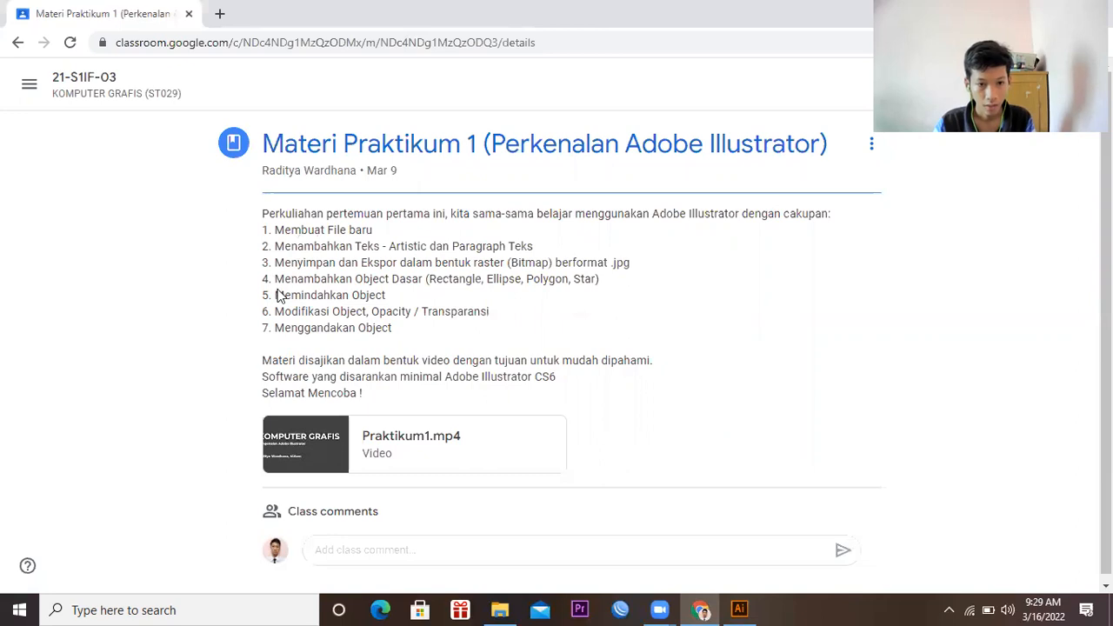
{"action": "left_click_drag", "start_coordinate": [275, 297], "coordinate": [410, 302]}
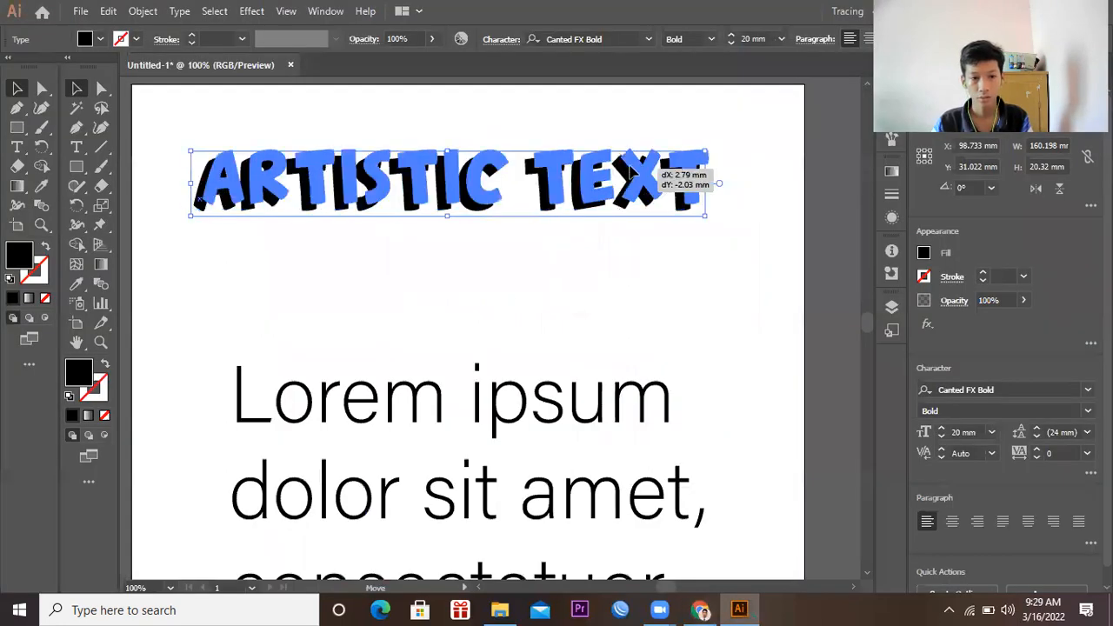
Step: Duplicate the "ARTISTIC TEXT" heading about 21.6 mm straight below the original, and delete the copy
{"action": "left_click_drag", "start_coordinate": [670, 174], "coordinate": [627, 187]}
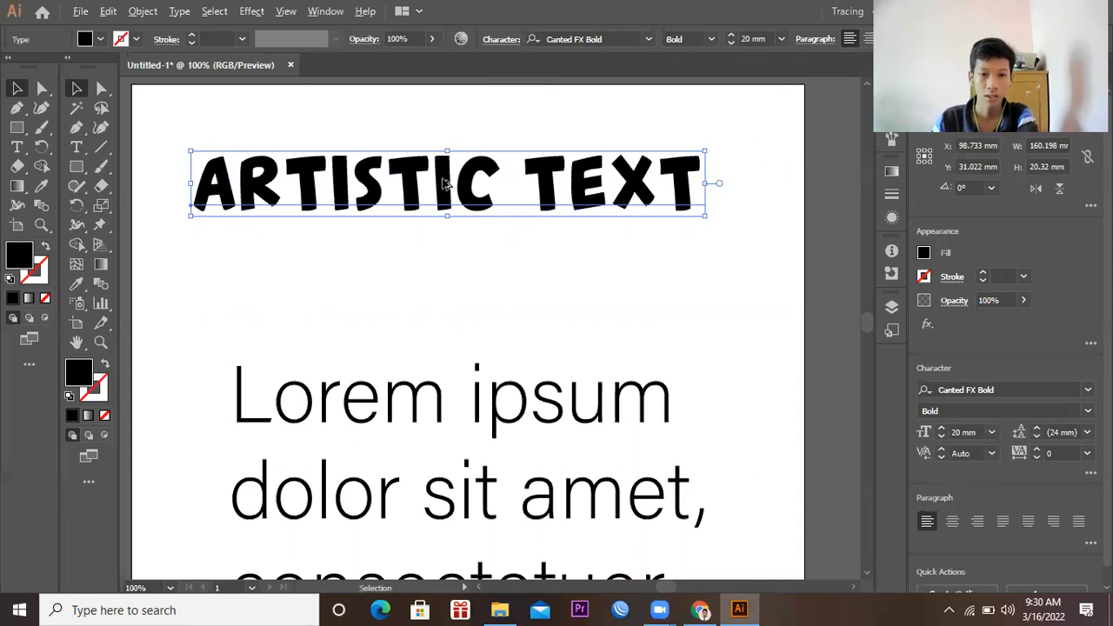
{"action": "left_click_drag", "start_coordinate": [444, 184], "coordinate": [443, 252]}
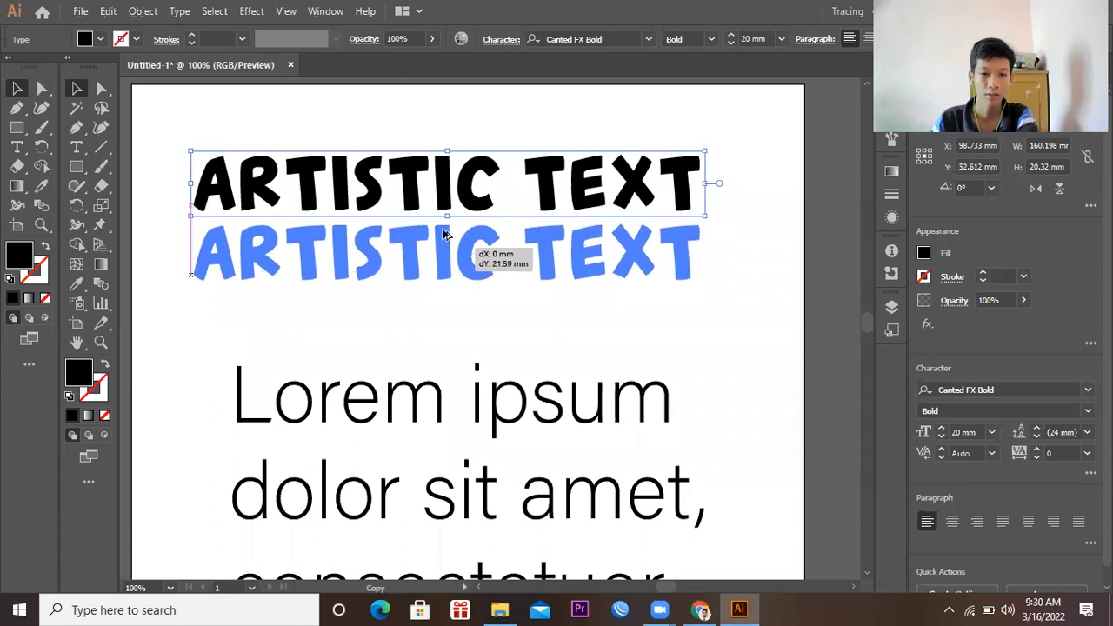
{"action": "left_click_drag", "start_coordinate": [449, 207], "coordinate": [457, 200]}
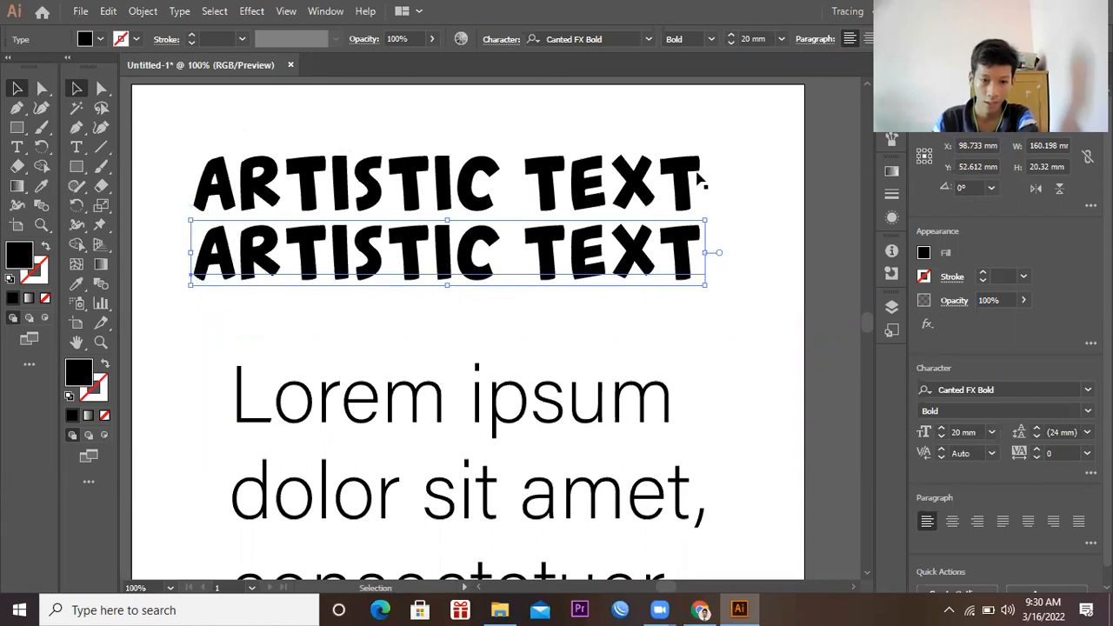
{"action": "mouse_move", "coordinate": [380, 255]}
{"action": "left_mouse_down"}
{"action": "mouse_move", "coordinate": [432, 248]}
{"action": "mouse_move", "coordinate": [380, 251]}
{"action": "left_mouse_up"}
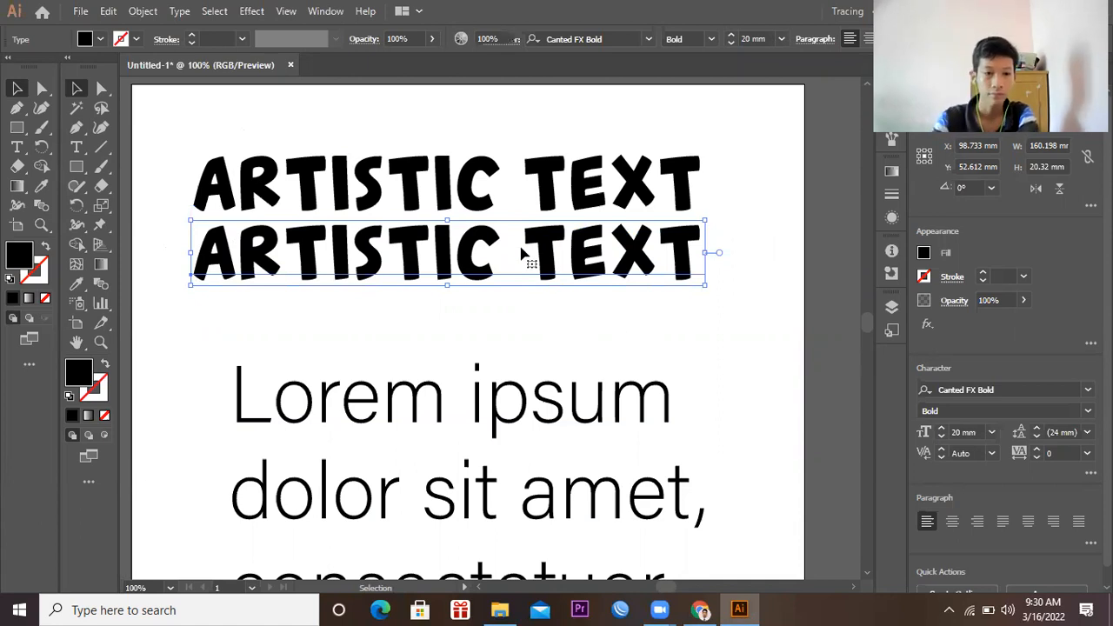
{"action": "key", "text": "Delete"}
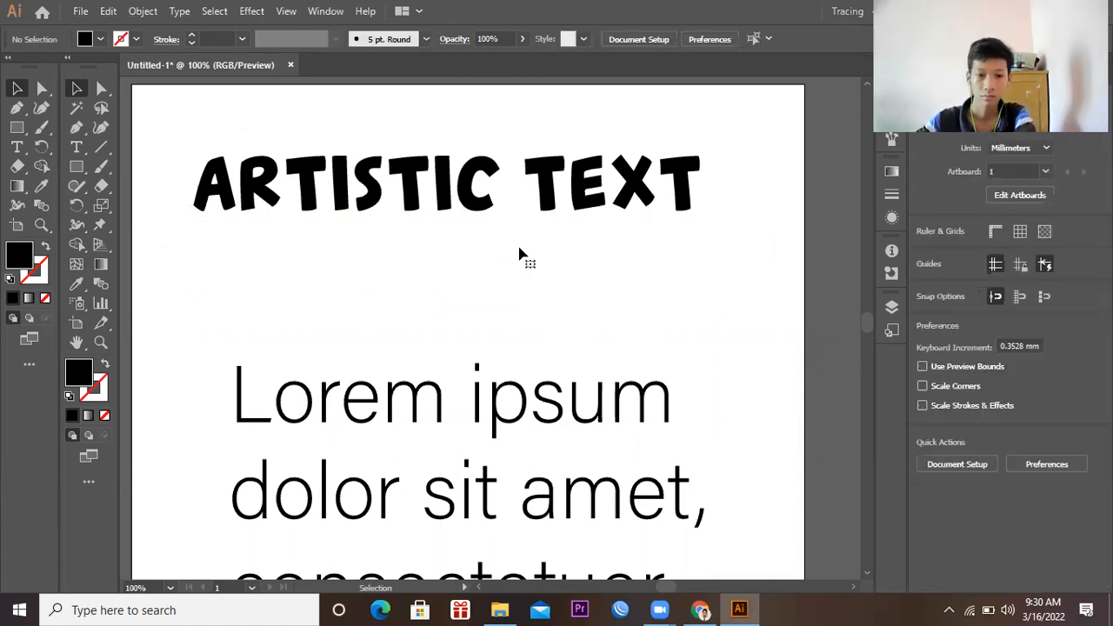
Step: Switch to Chrome, review the practicum topics by highlighting "Menggandakan Object", and return to Illustrator with the heading selected
{"action": "left_click", "coordinate": [693, 610]}
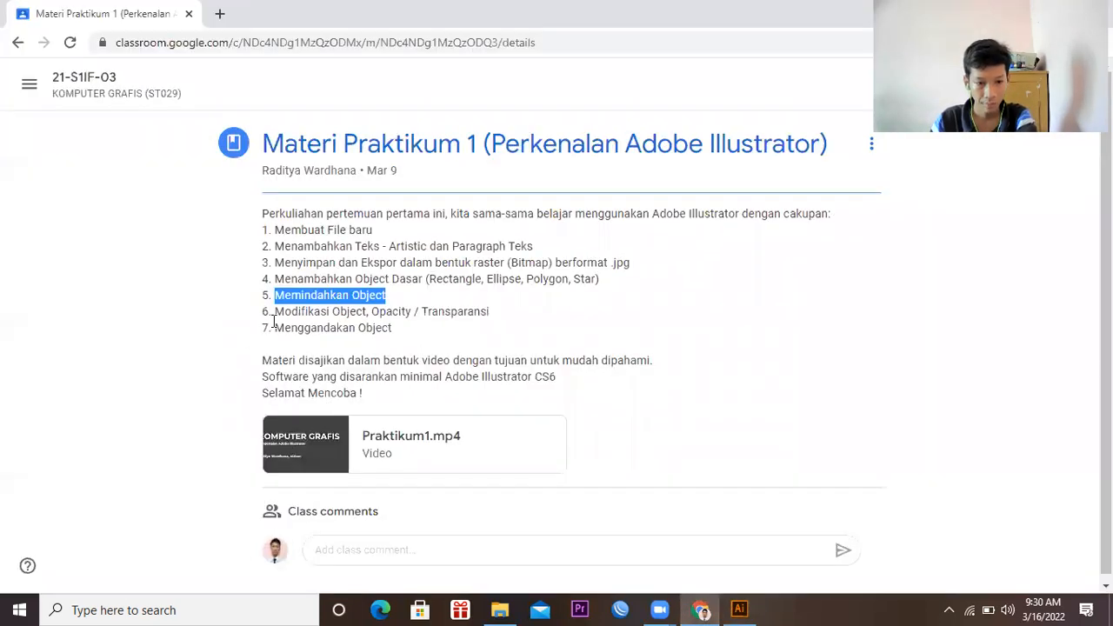
{"action": "left_click_drag", "start_coordinate": [275, 311], "coordinate": [358, 327]}
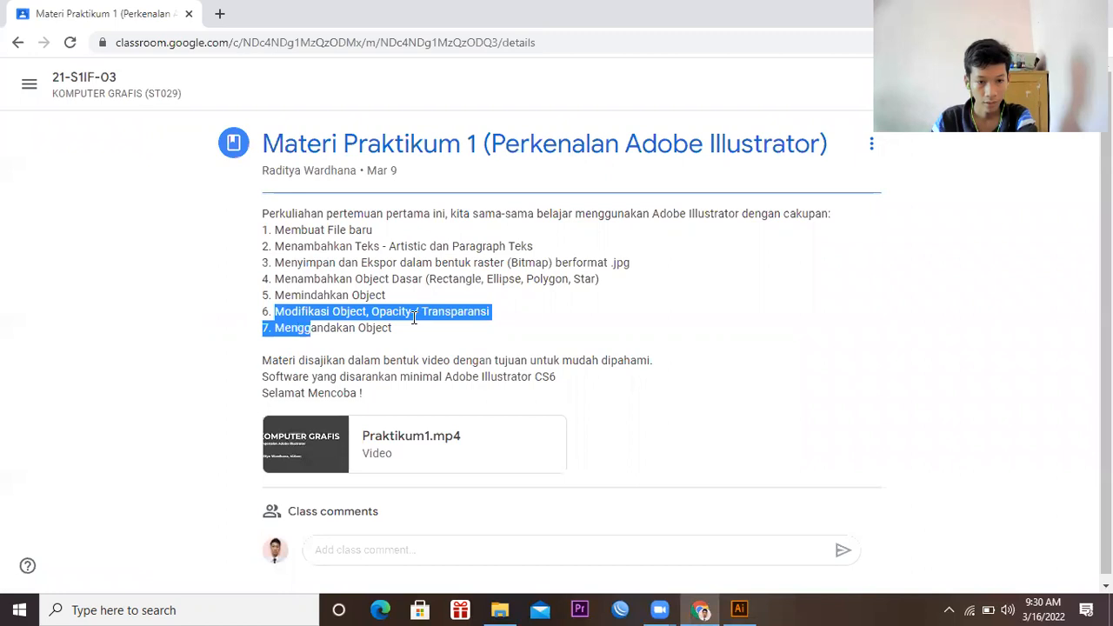
{"action": "left_click", "coordinate": [290, 315]}
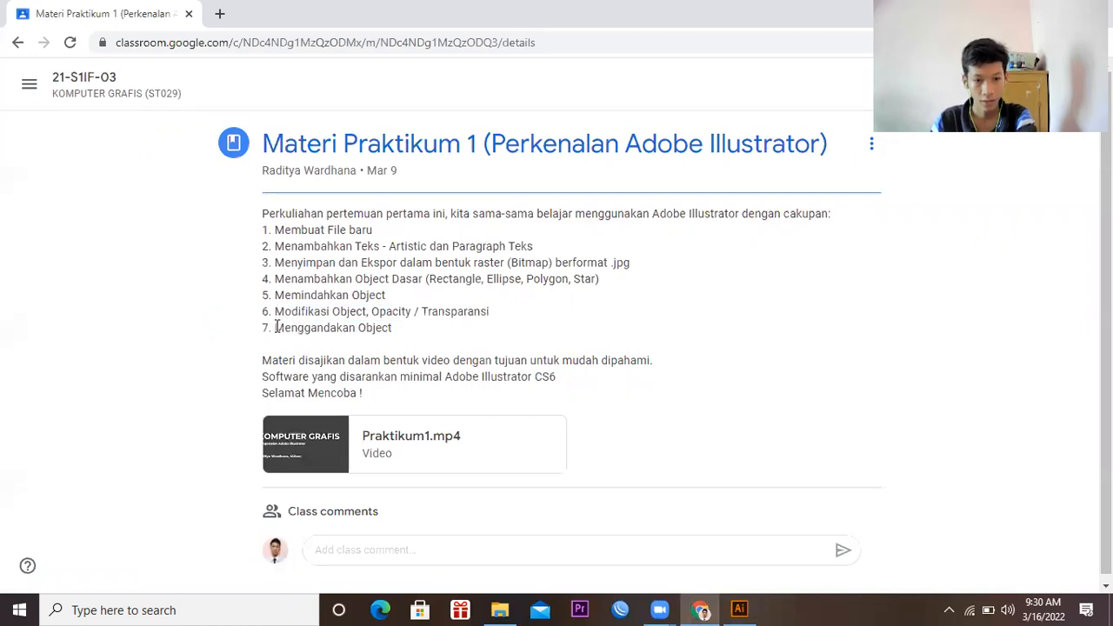
{"action": "left_click_drag", "start_coordinate": [273, 297], "coordinate": [390, 307]}
{"action": "left_click", "coordinate": [395, 326]}
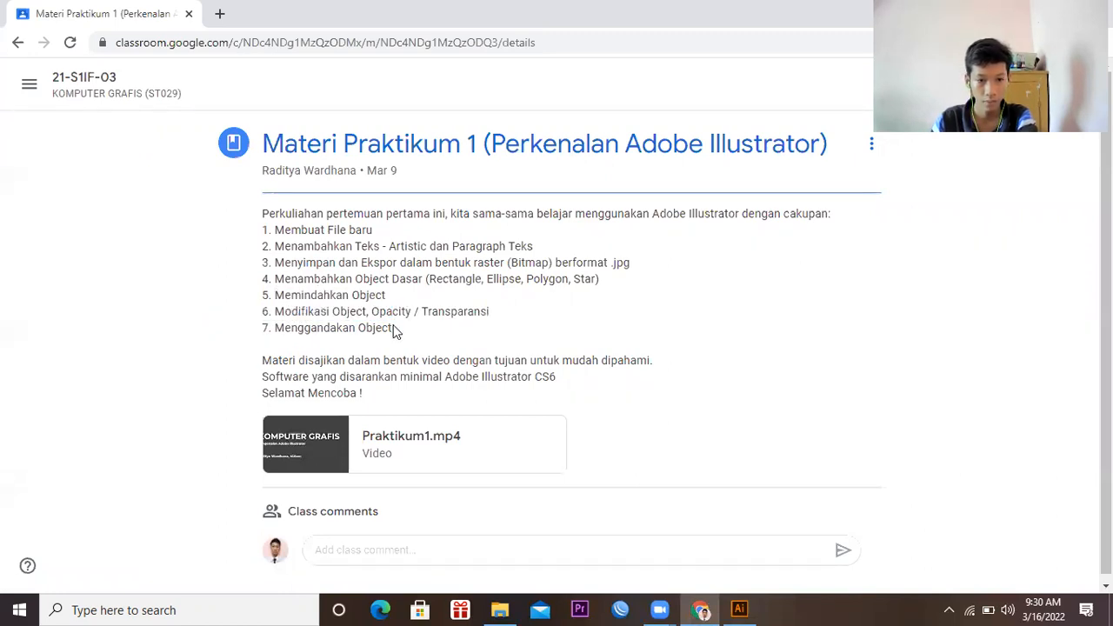
{"action": "left_click_drag", "start_coordinate": [277, 326], "coordinate": [405, 339]}
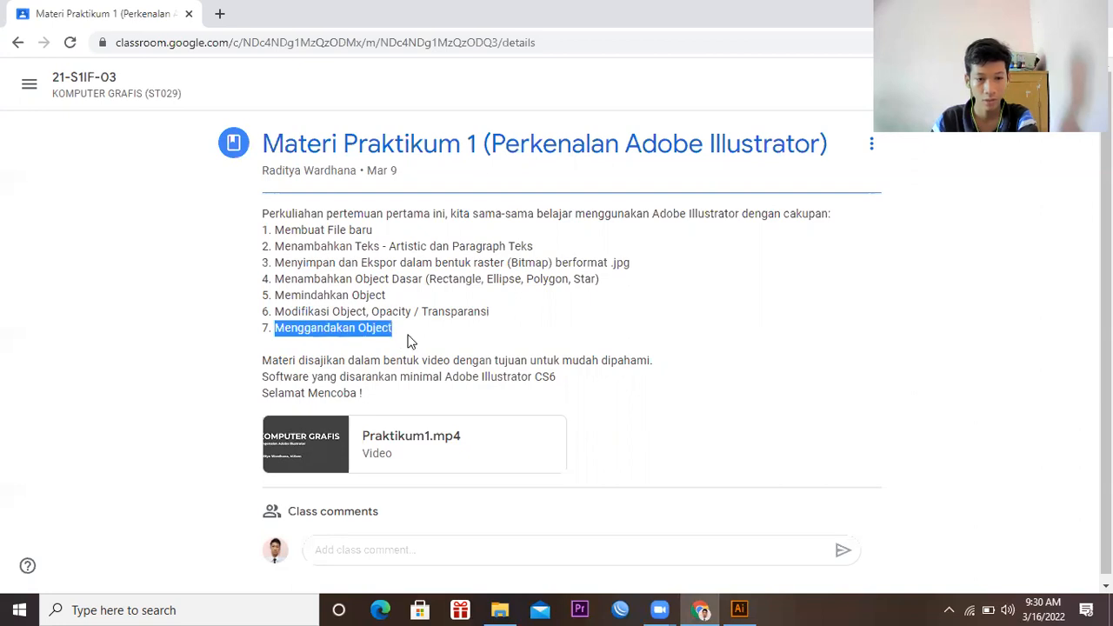
{"action": "left_click", "coordinate": [739, 608]}
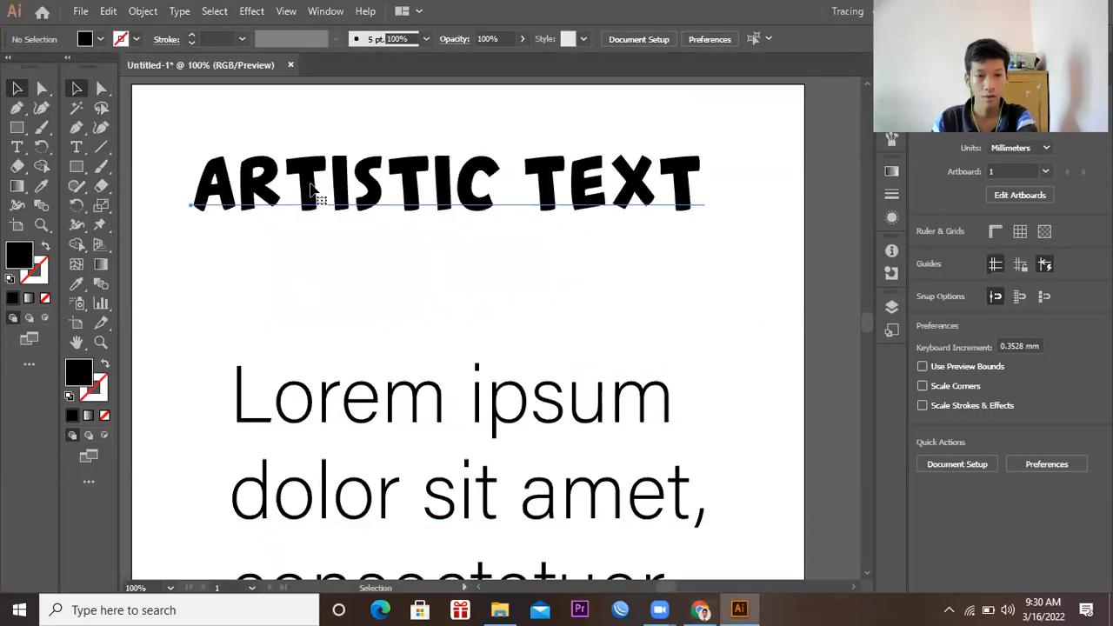
{"action": "left_click", "coordinate": [311, 191]}
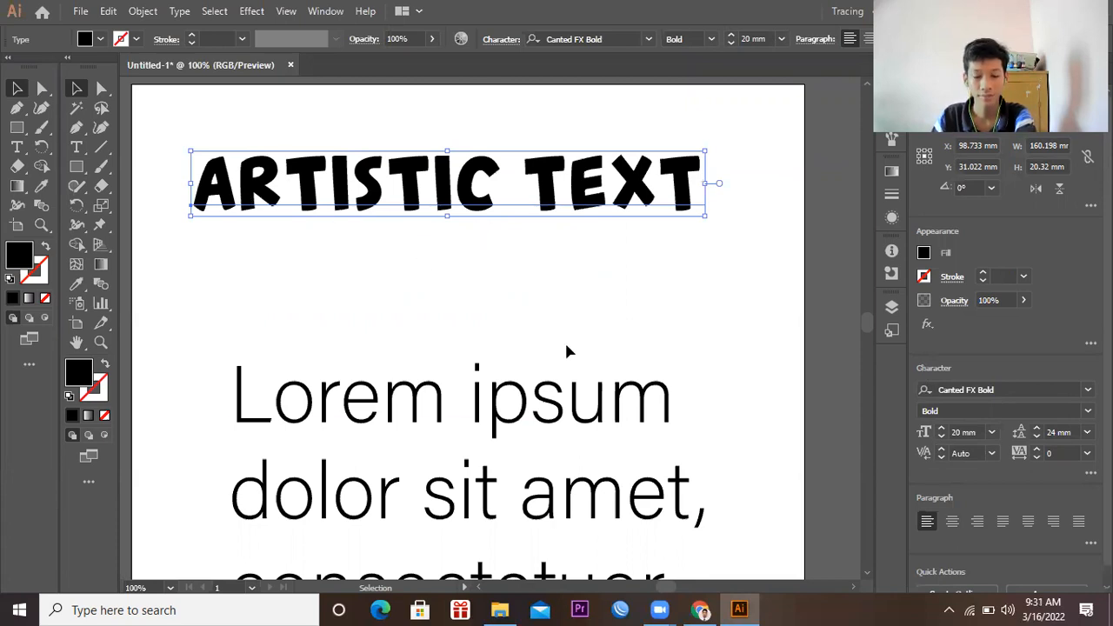
Step: Switch to Chrome to highlight the topic "Modifikasi Object, Opacity / Transparansi", and return to the heading in Illustrator
{"action": "left_click", "coordinate": [700, 609]}
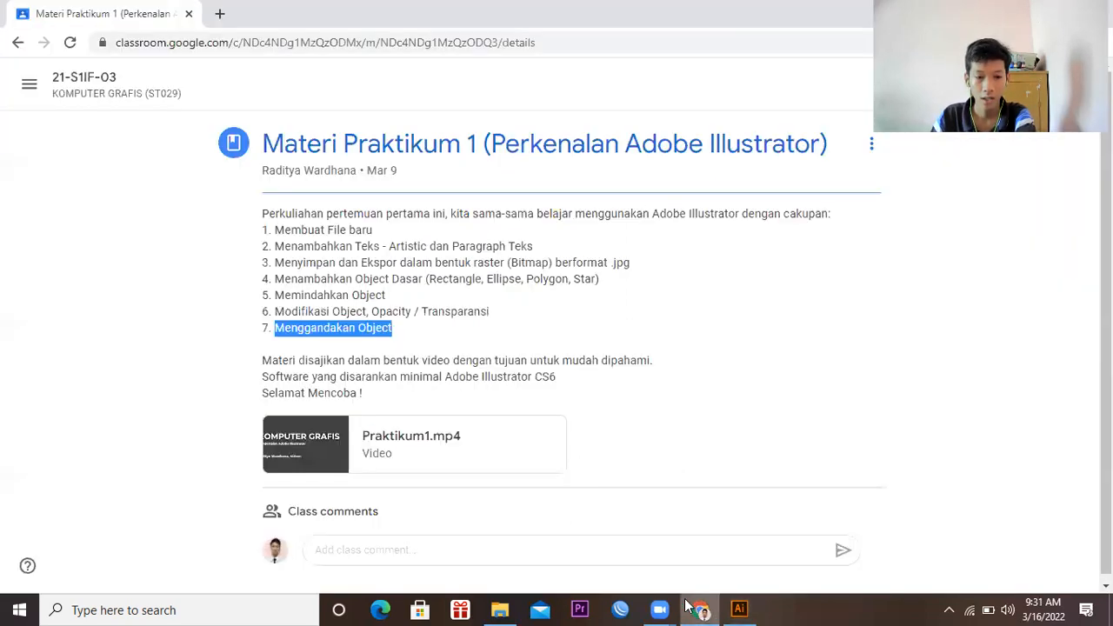
{"action": "left_click_drag", "start_coordinate": [273, 312], "coordinate": [497, 317]}
{"action": "left_click", "coordinate": [739, 608]}
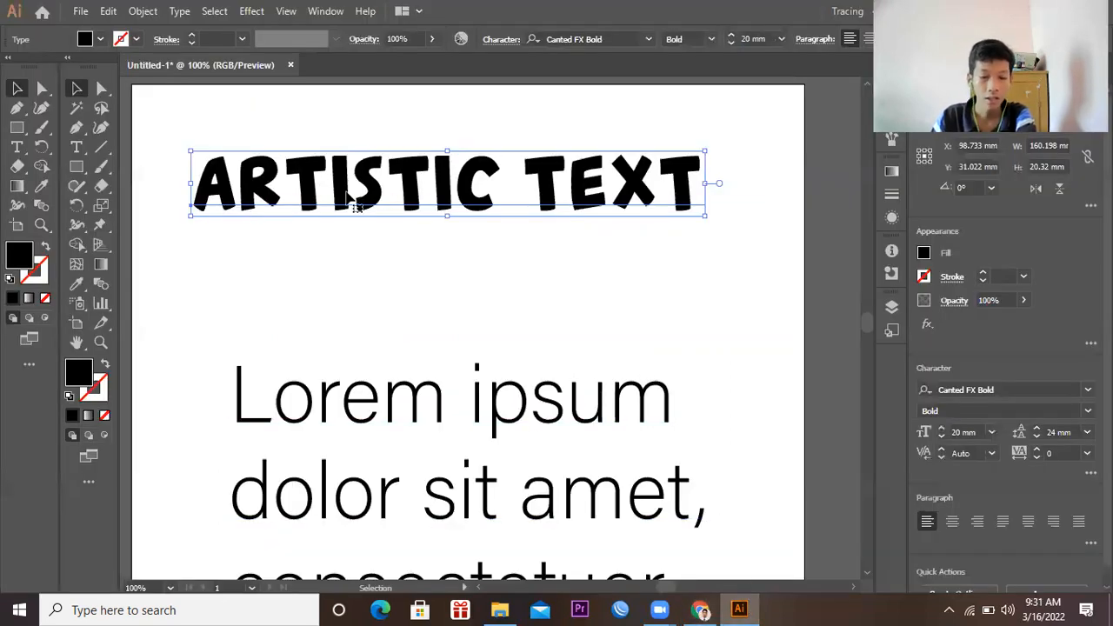
{"action": "left_click", "coordinate": [476, 588]}
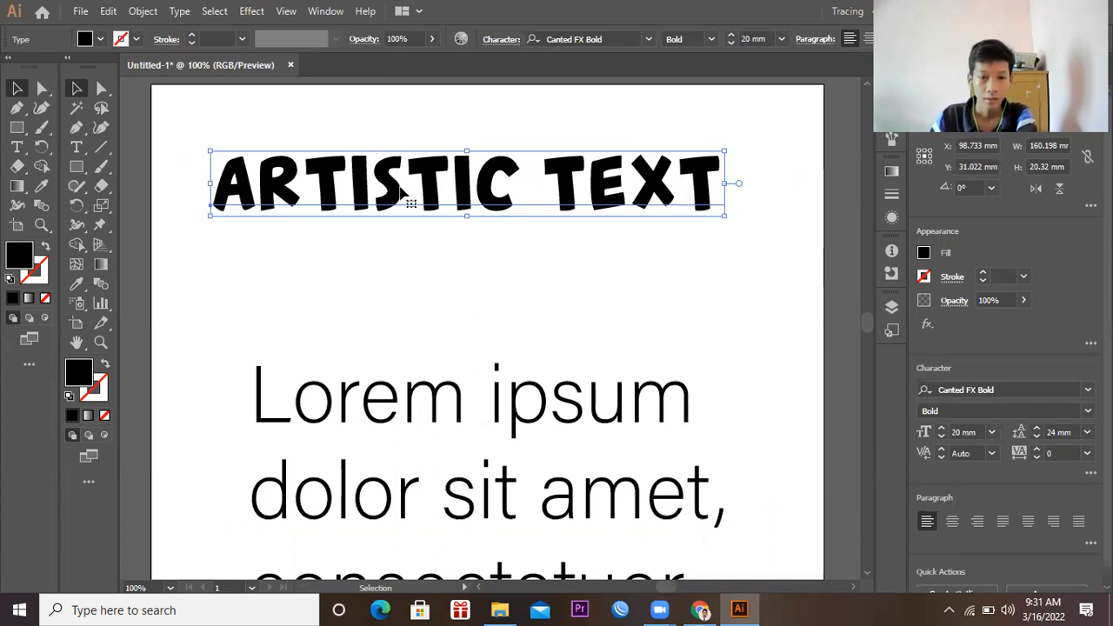
Step: Convert the "ARTISTIC TEXT" heading to outlines with Create Outlines
{"action": "right_click", "coordinate": [337, 188]}
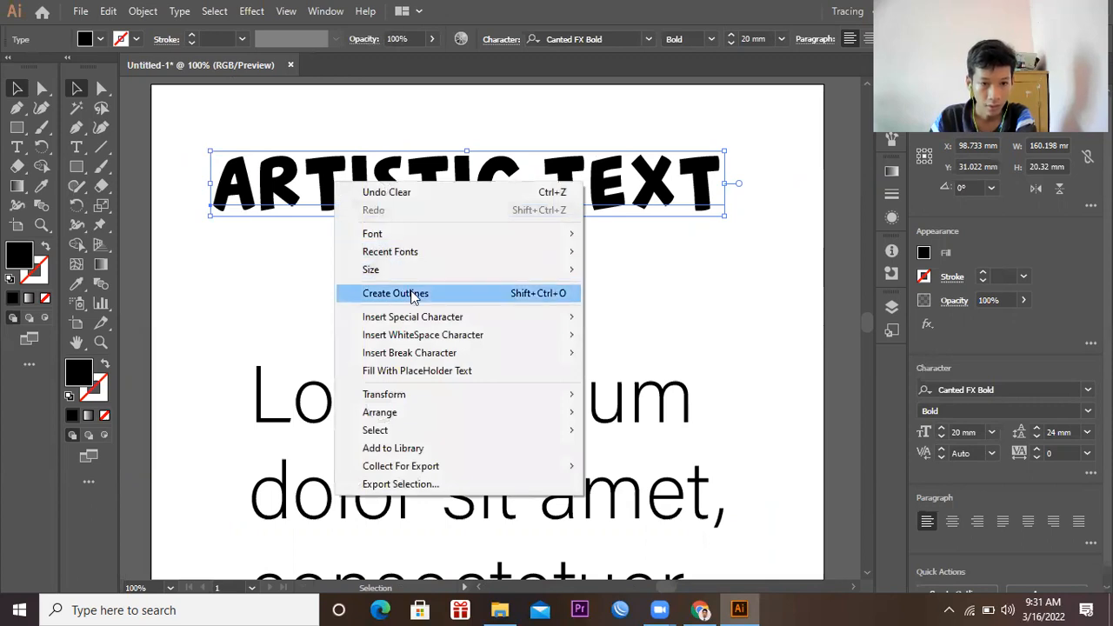
{"action": "left_click", "coordinate": [262, 268]}
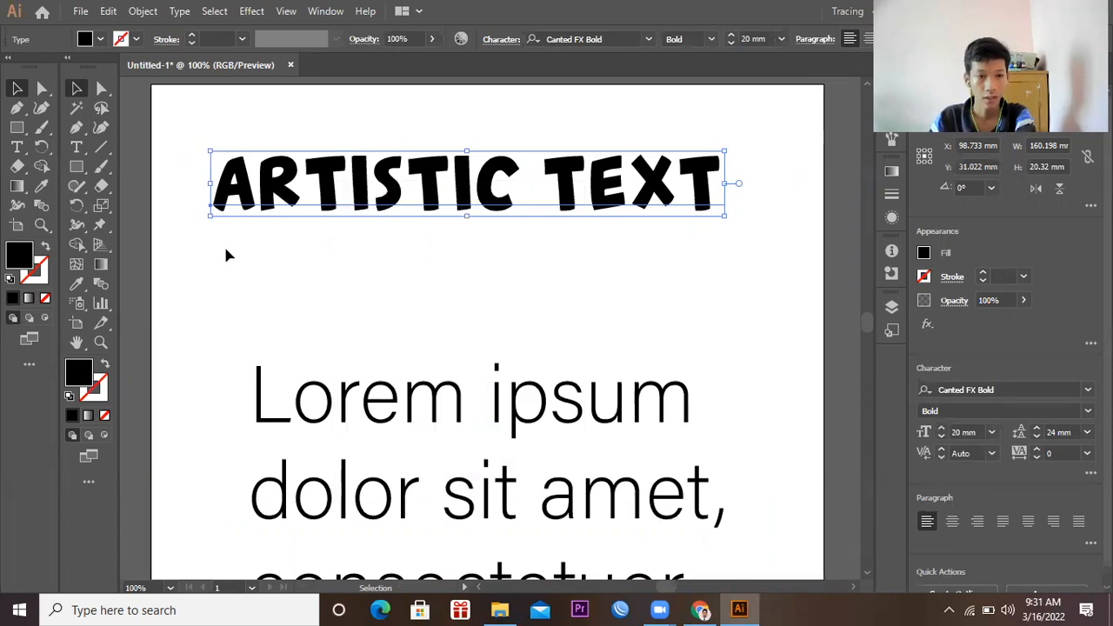
{"action": "left_click", "coordinate": [600, 142]}
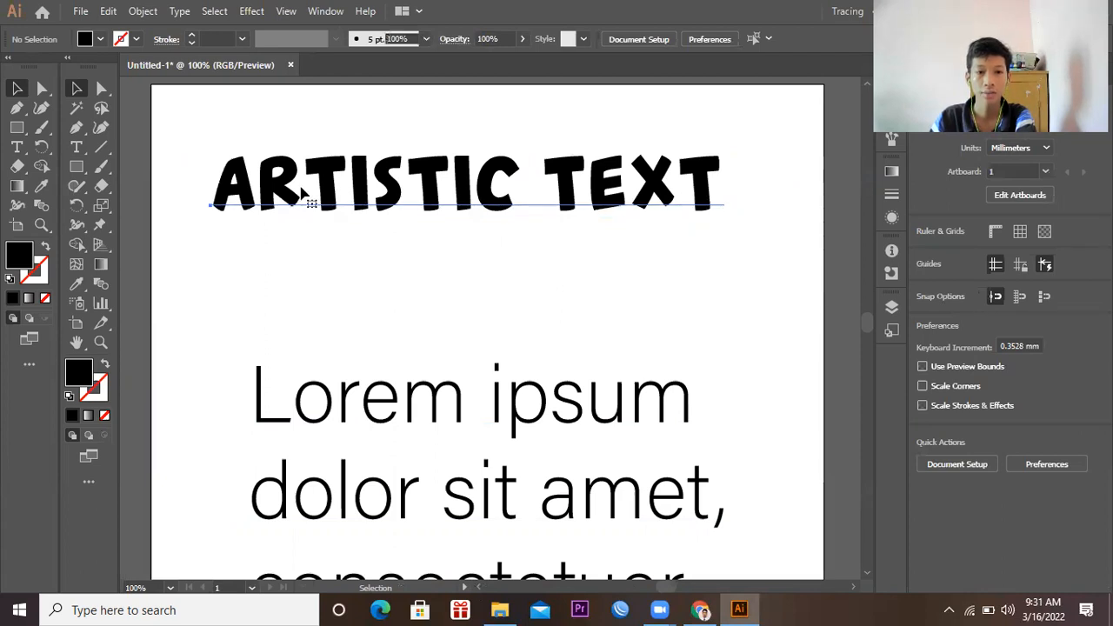
{"action": "left_click", "coordinate": [456, 187]}
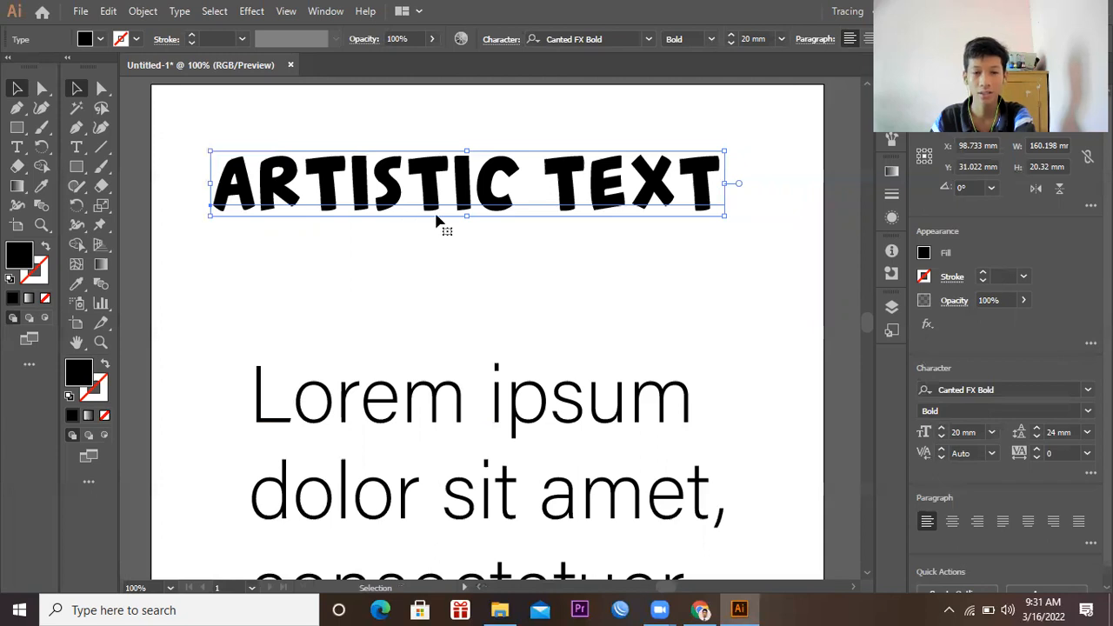
{"action": "right_click", "coordinate": [383, 176]}
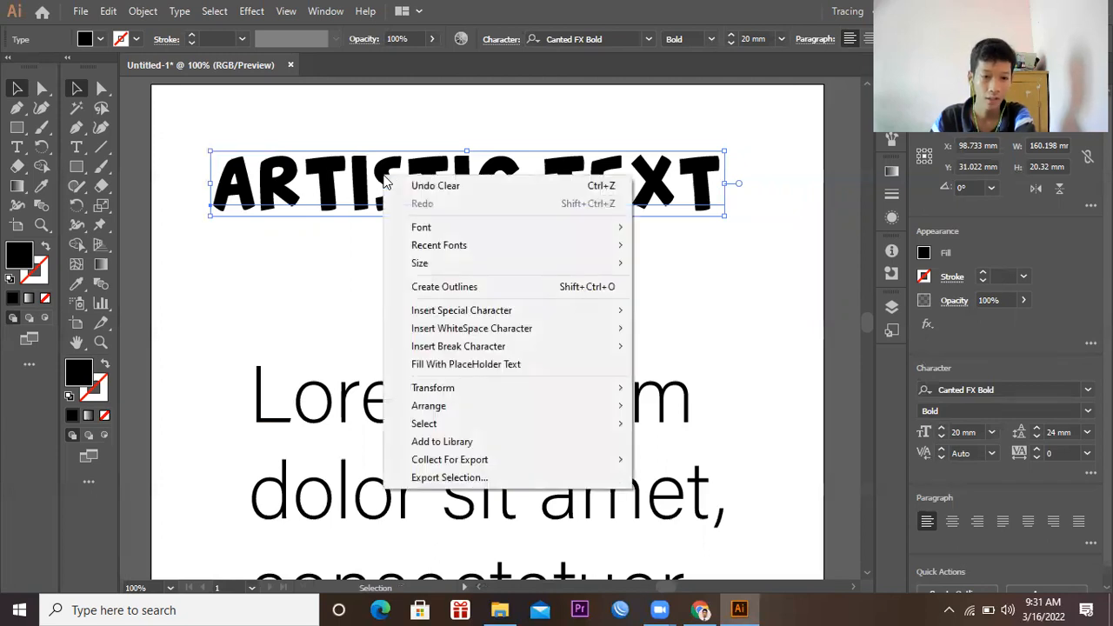
{"action": "left_click", "coordinate": [475, 287]}
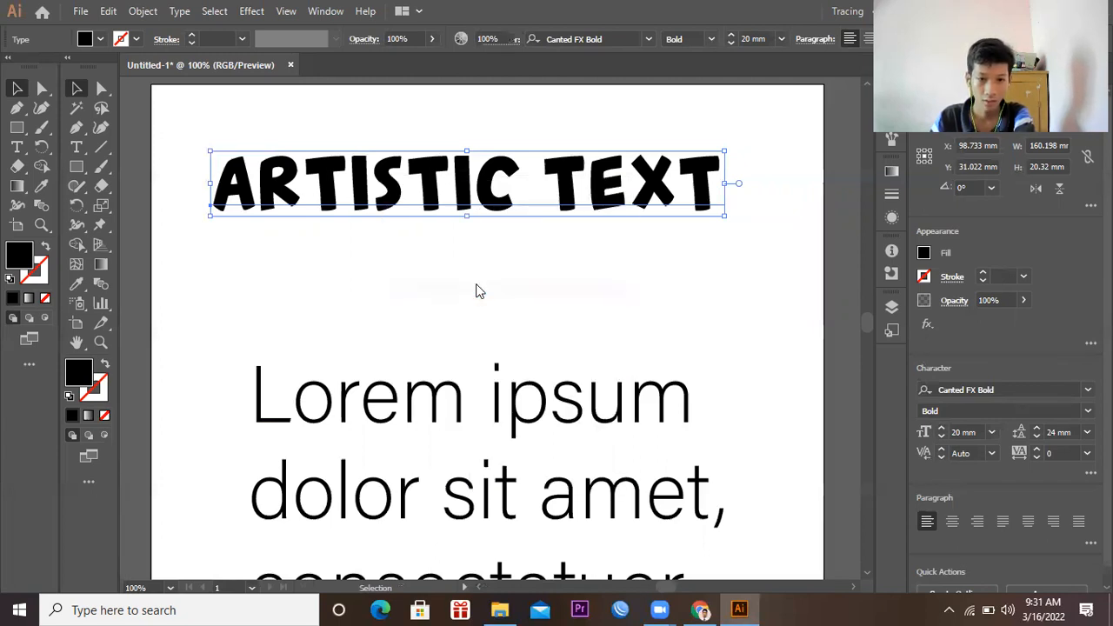
Step: Expand Layer 1 to examine its contents, and select the outlined heading to locate its group entry
{"action": "right_click", "coordinate": [462, 173]}
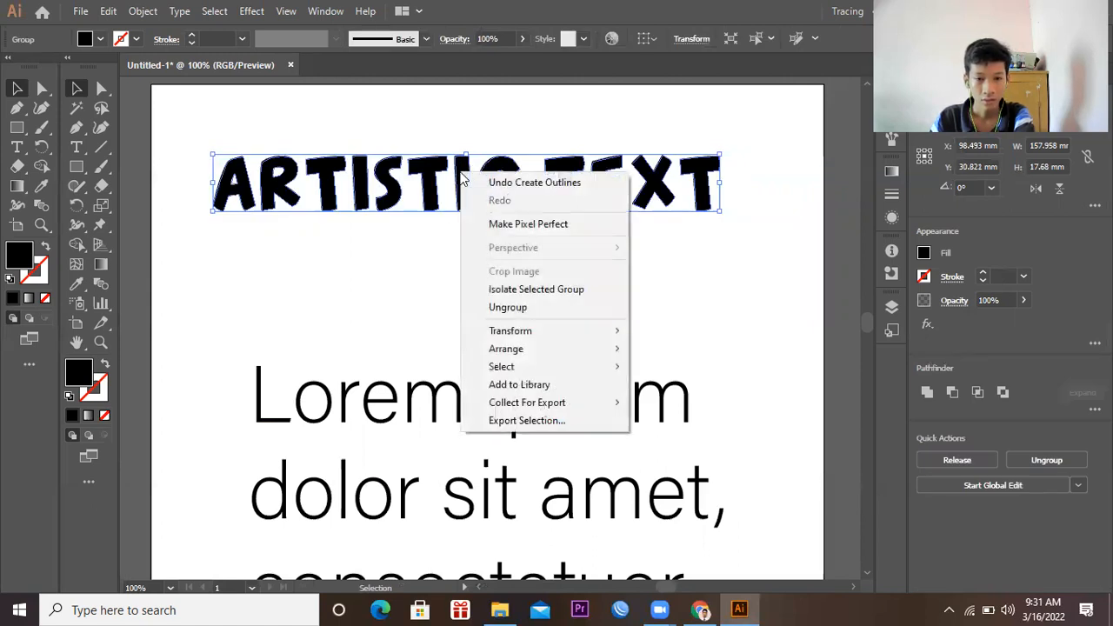
{"action": "left_click", "coordinate": [853, 387]}
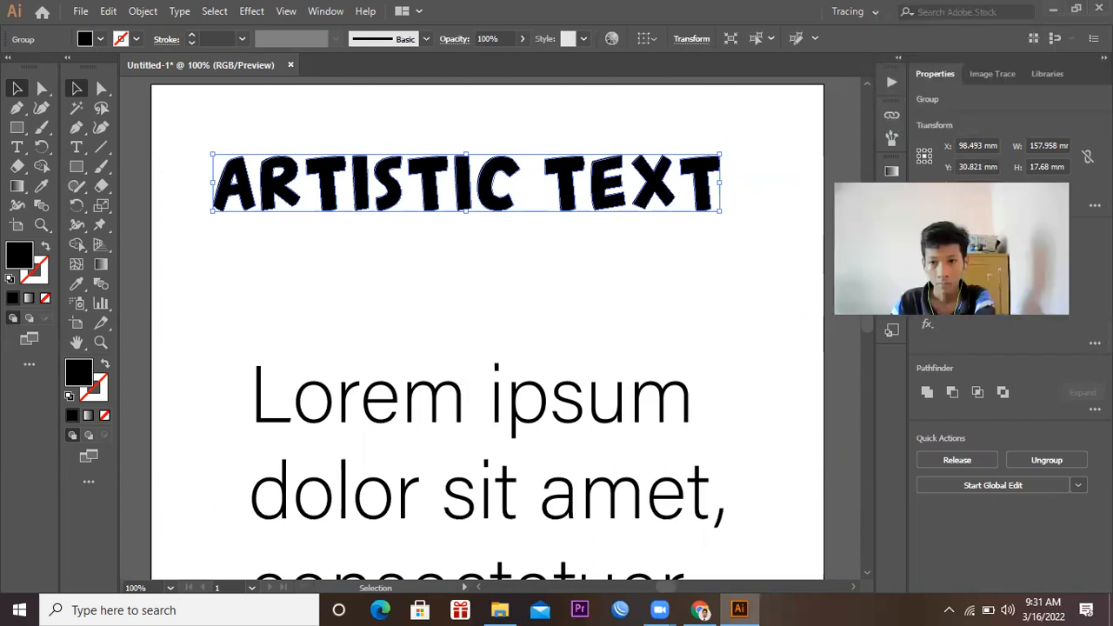
{"action": "left_click", "coordinate": [1045, 70]}
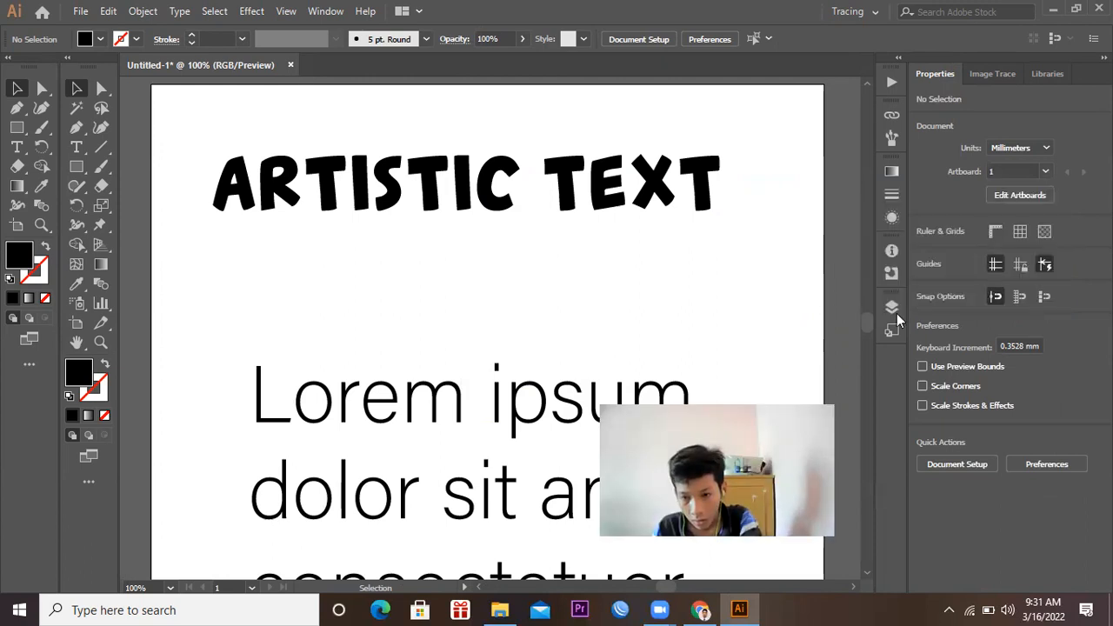
{"action": "left_click", "coordinate": [891, 307]}
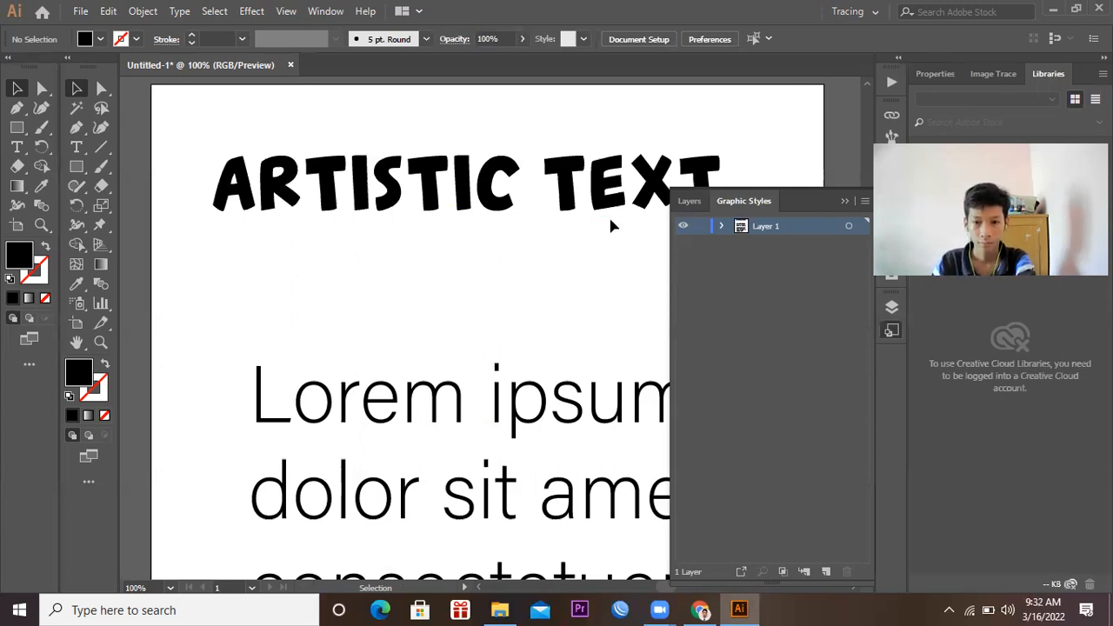
{"action": "left_click", "coordinate": [890, 310]}
{"action": "left_click", "coordinate": [889, 310]}
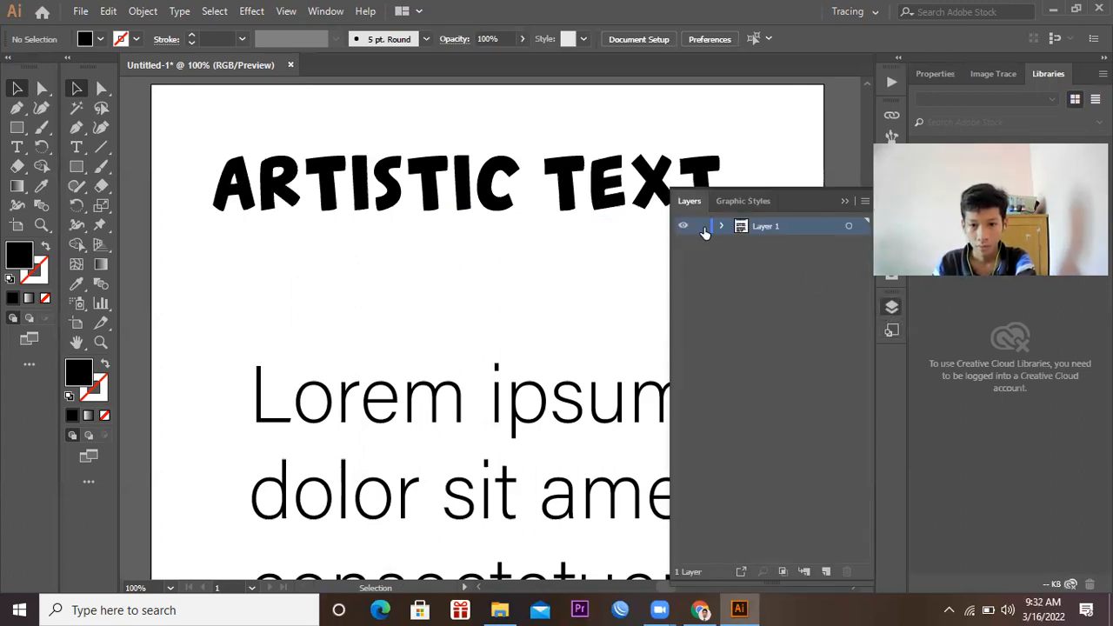
{"action": "left_click", "coordinate": [722, 226]}
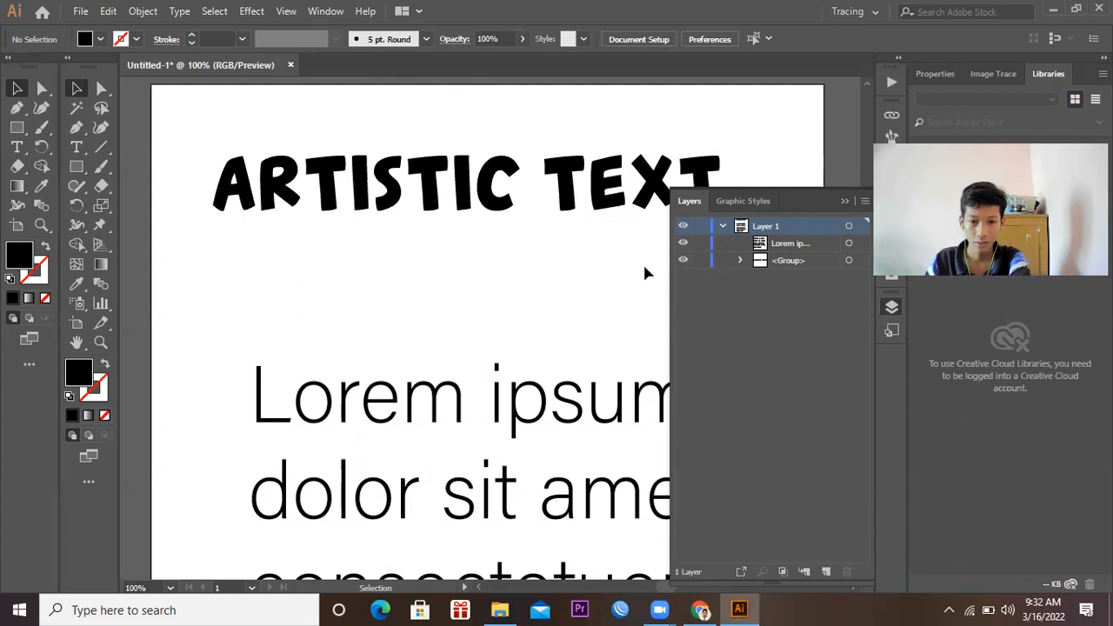
{"action": "left_click", "coordinate": [463, 197]}
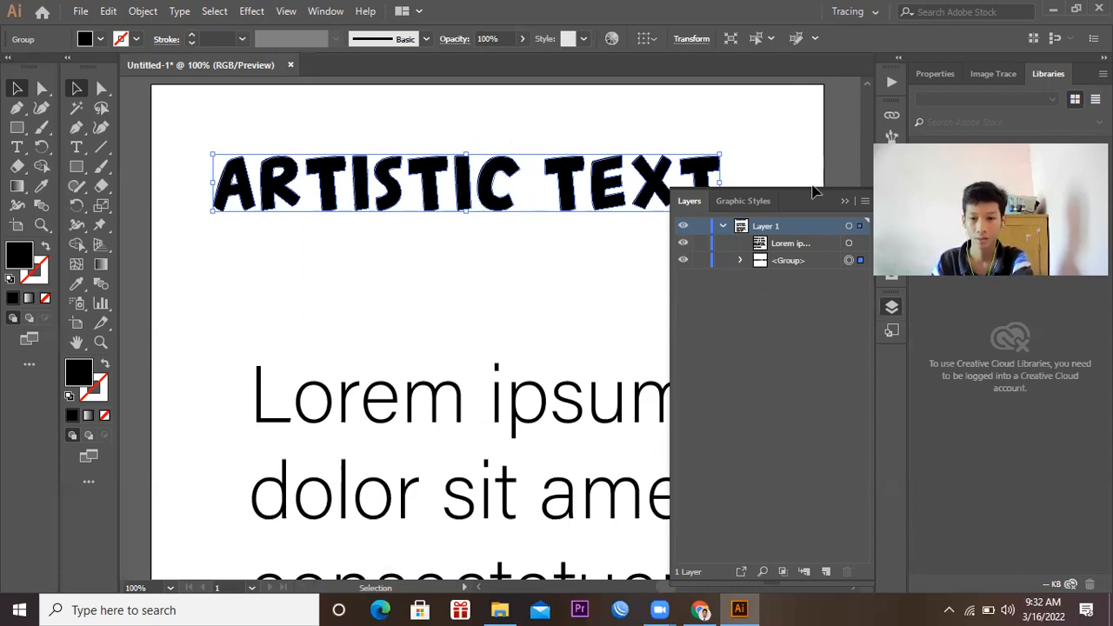
{"action": "left_click", "coordinate": [847, 202]}
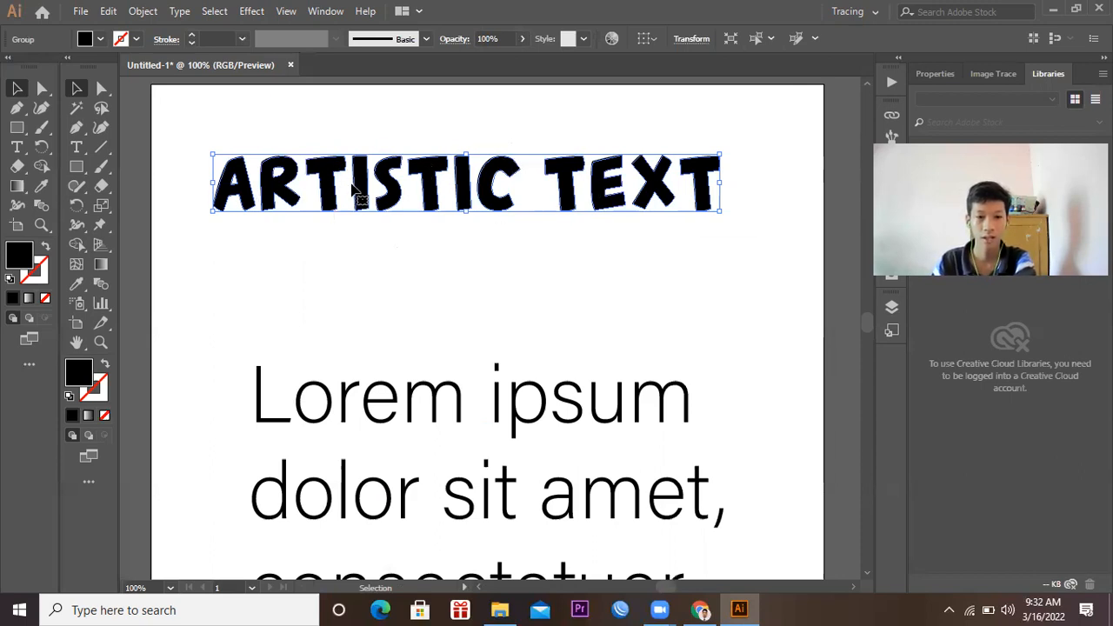
Step: Ungroup the outlined heading and move all its letters together closer to the artboard's upper edge
{"action": "right_click", "coordinate": [432, 172]}
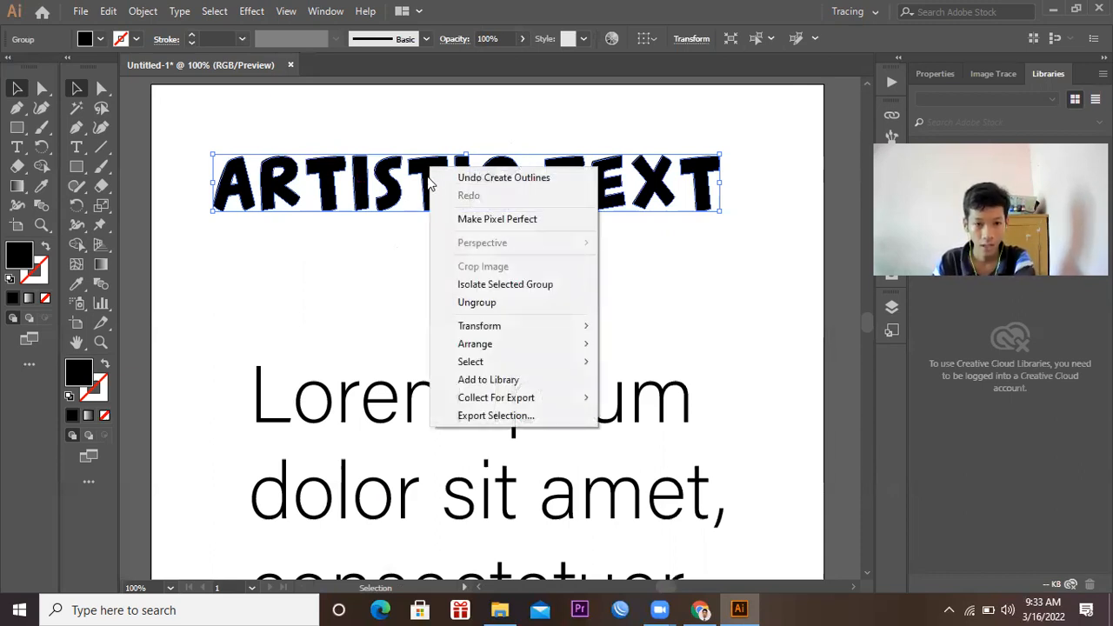
{"action": "left_click", "coordinate": [488, 301]}
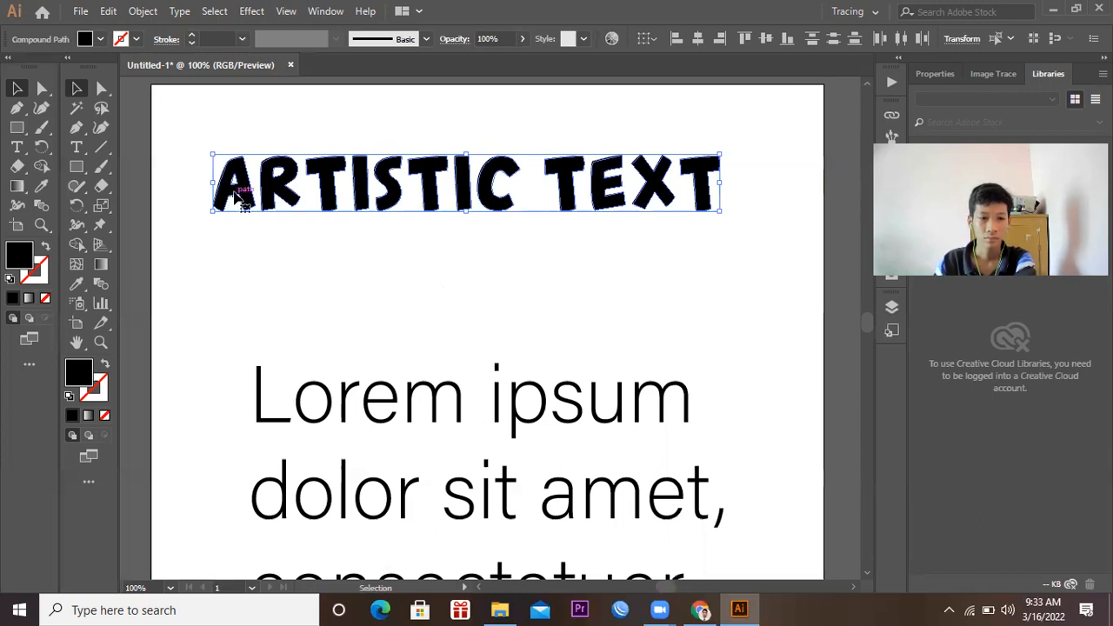
{"action": "left_click_drag", "start_coordinate": [229, 193], "coordinate": [239, 214]}
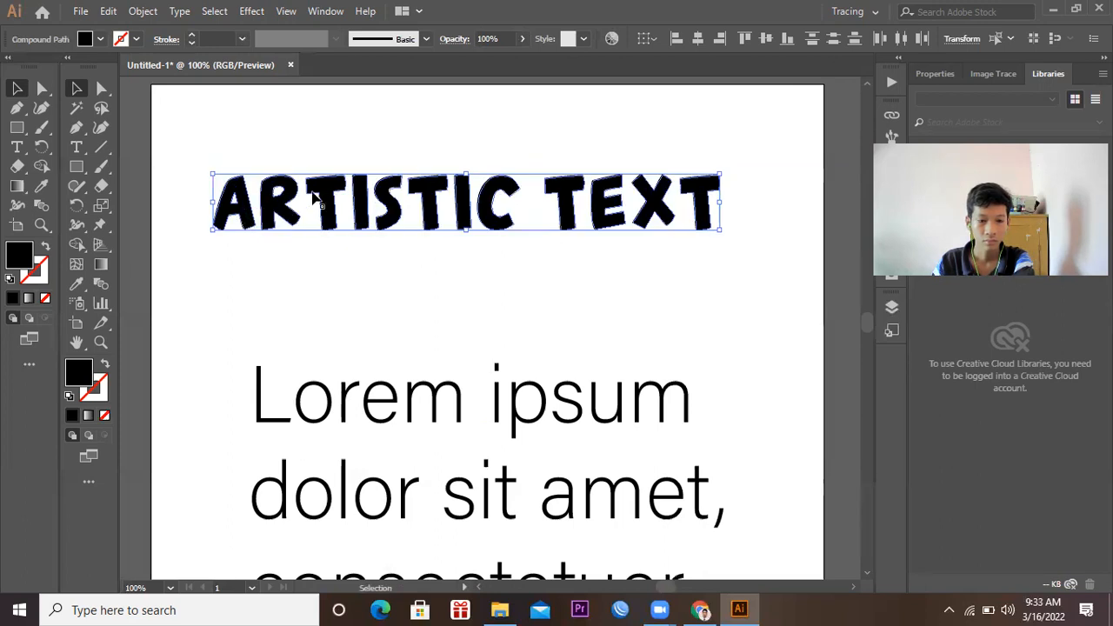
{"action": "left_click_drag", "start_coordinate": [753, 265], "coordinate": [217, 135]}
{"action": "left_click", "coordinate": [483, 204]}
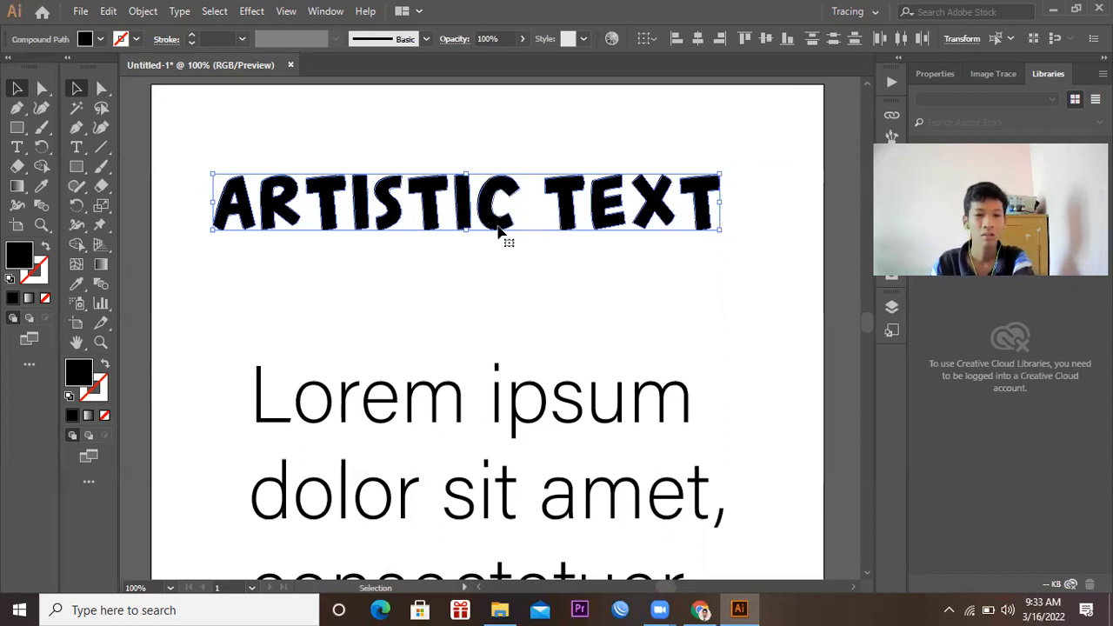
{"action": "left_click_drag", "start_coordinate": [465, 191], "coordinate": [470, 144]}
Step: Deselect the heading and move its first T and its R individually below the line of letters
{"action": "right_click", "coordinate": [468, 171]}
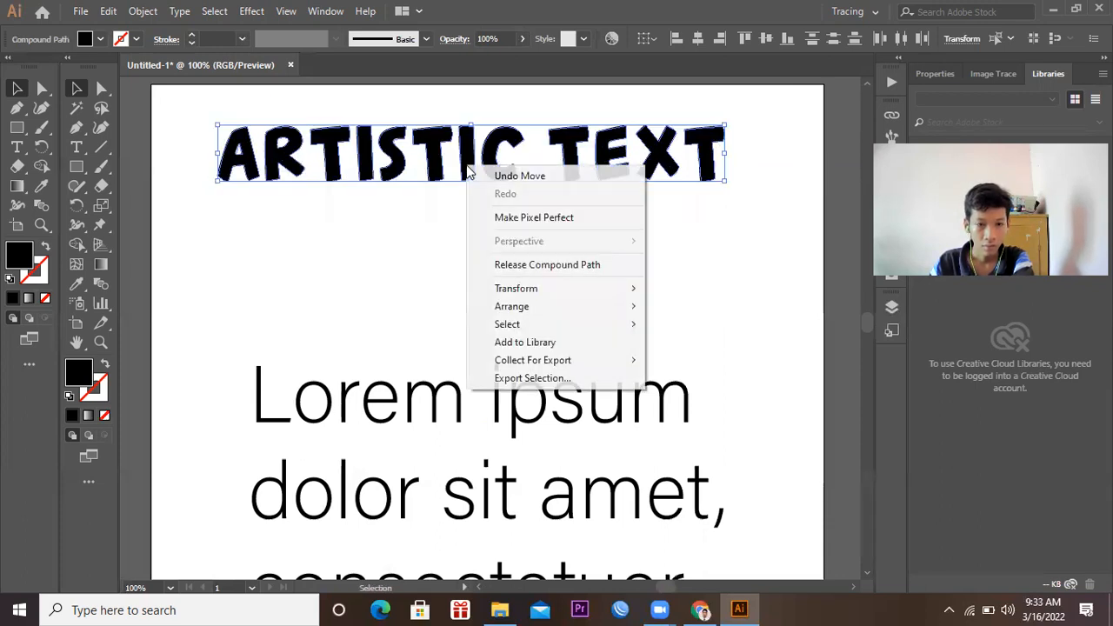
{"action": "left_click", "coordinate": [262, 200]}
{"action": "left_click_drag", "start_coordinate": [331, 163], "coordinate": [266, 246]}
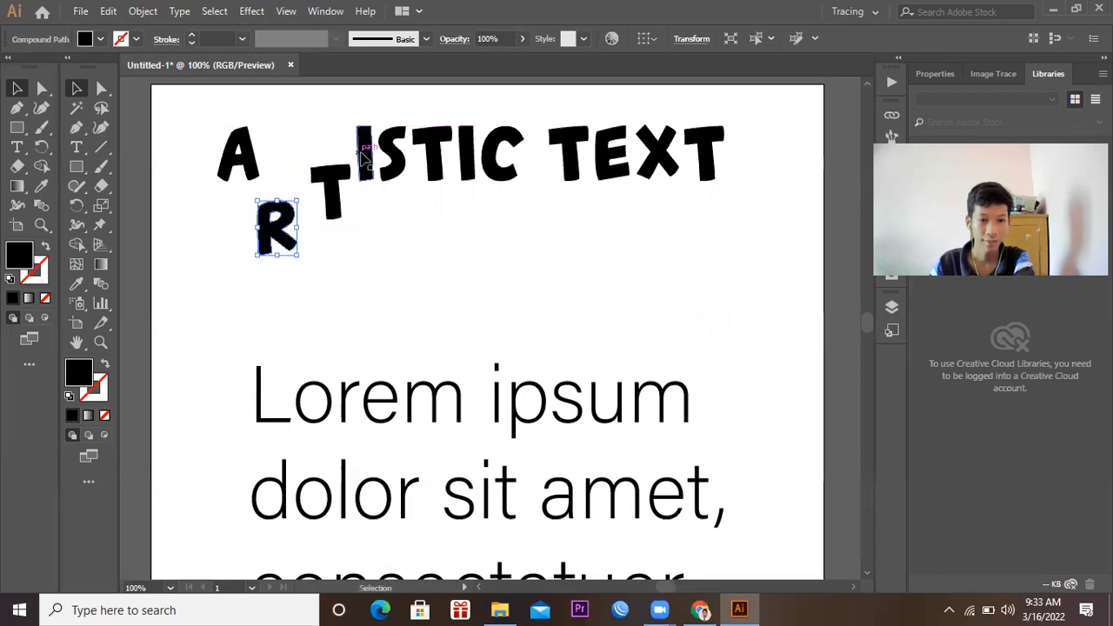
Step: Move the individual letters of ARTISTIC into two staggered rows, with A, T, S, I above and R, I, T, C below
{"action": "left_click_drag", "start_coordinate": [248, 166], "coordinate": [240, 176]}
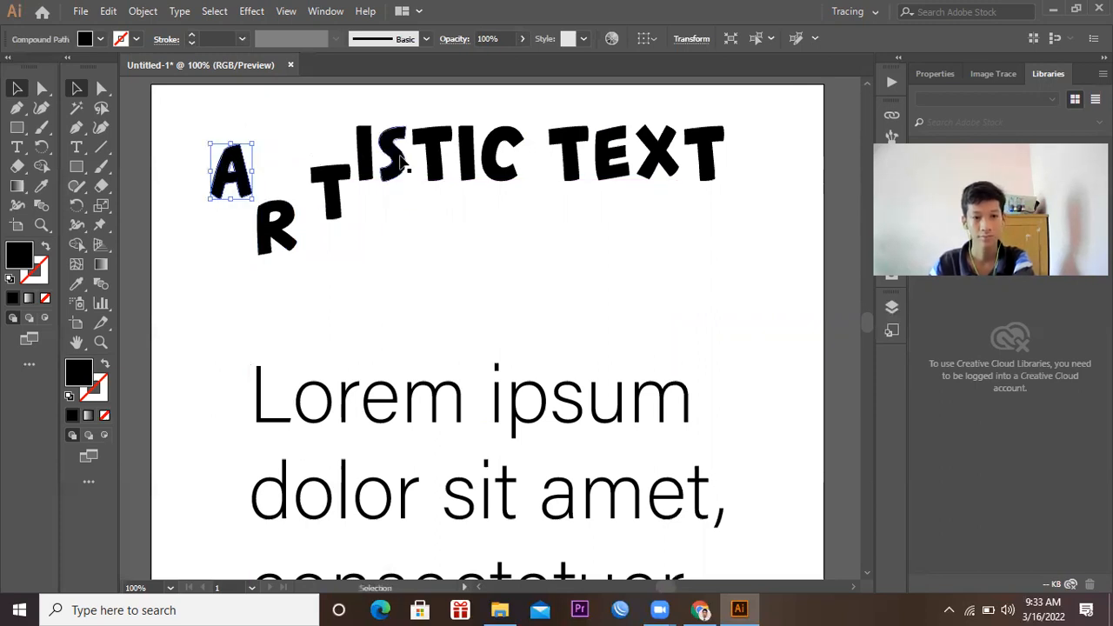
{"action": "left_click_drag", "start_coordinate": [338, 183], "coordinate": [354, 235]}
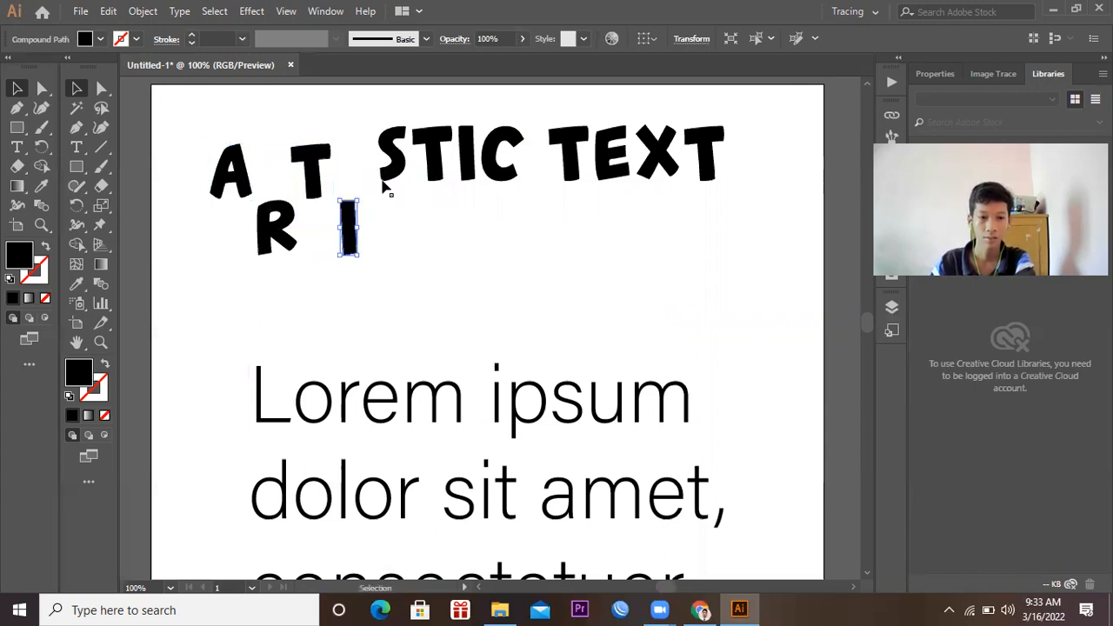
{"action": "left_click_drag", "start_coordinate": [393, 165], "coordinate": [434, 247]}
{"action": "left_click_drag", "start_coordinate": [464, 163], "coordinate": [501, 244]}
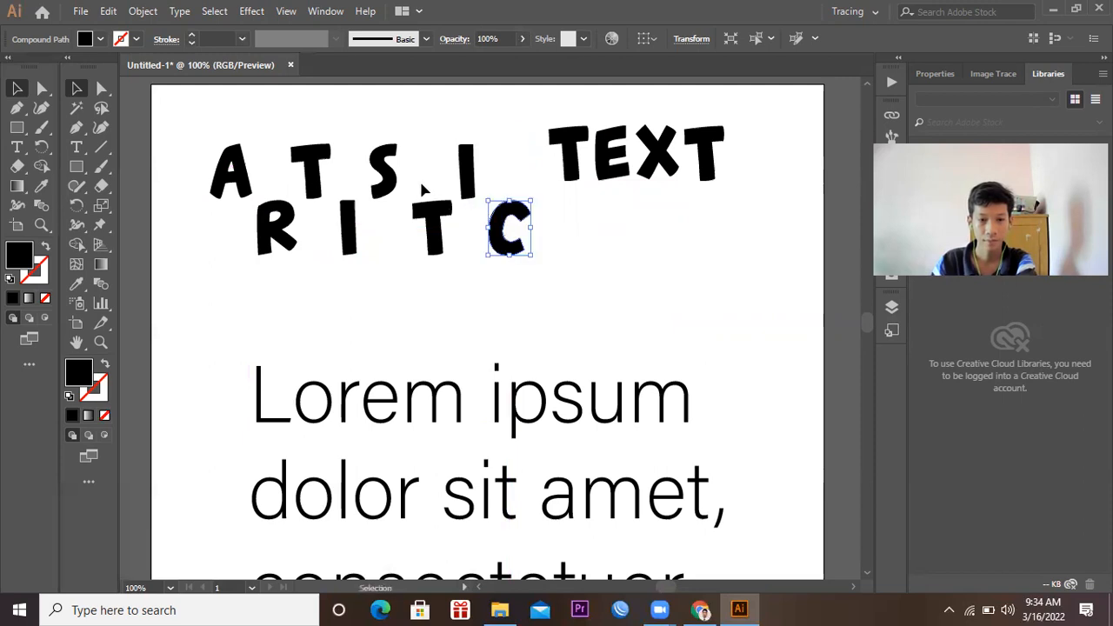
Step: Select the heading's letter A and magnify the view to 200%
{"action": "left_click", "coordinate": [227, 174]}
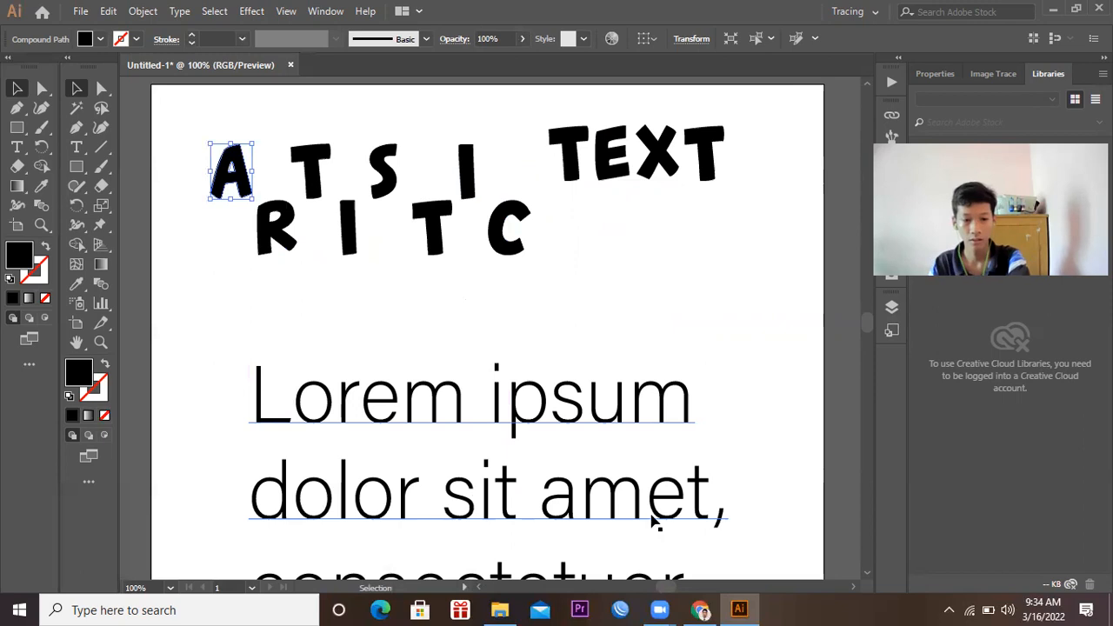
{"action": "left_click", "coordinate": [170, 588]}
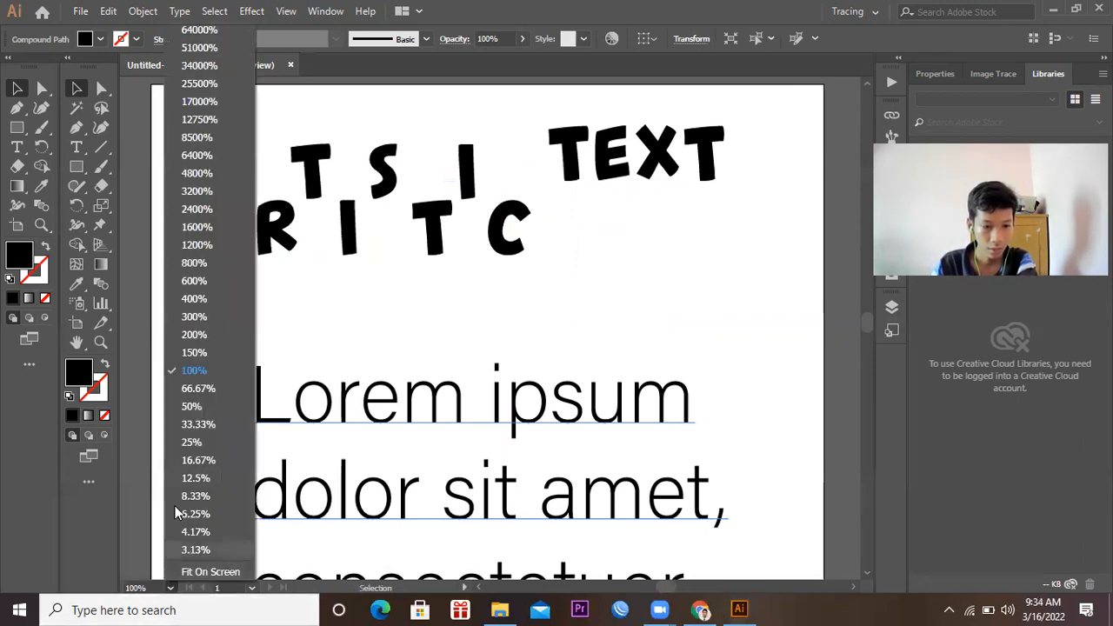
{"action": "left_click", "coordinate": [194, 336]}
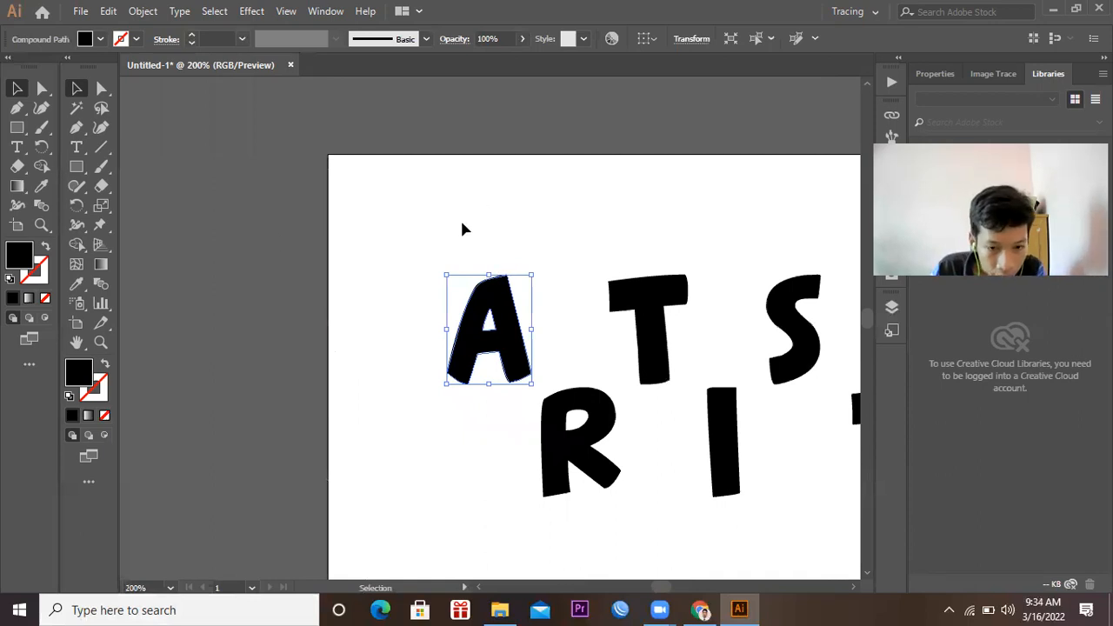
{"action": "left_click_drag", "start_coordinate": [487, 265], "coordinate": [488, 275]}
{"action": "left_click_drag", "start_coordinate": [496, 327], "coordinate": [496, 314]}
{"action": "key", "text": "ctrl+z"}
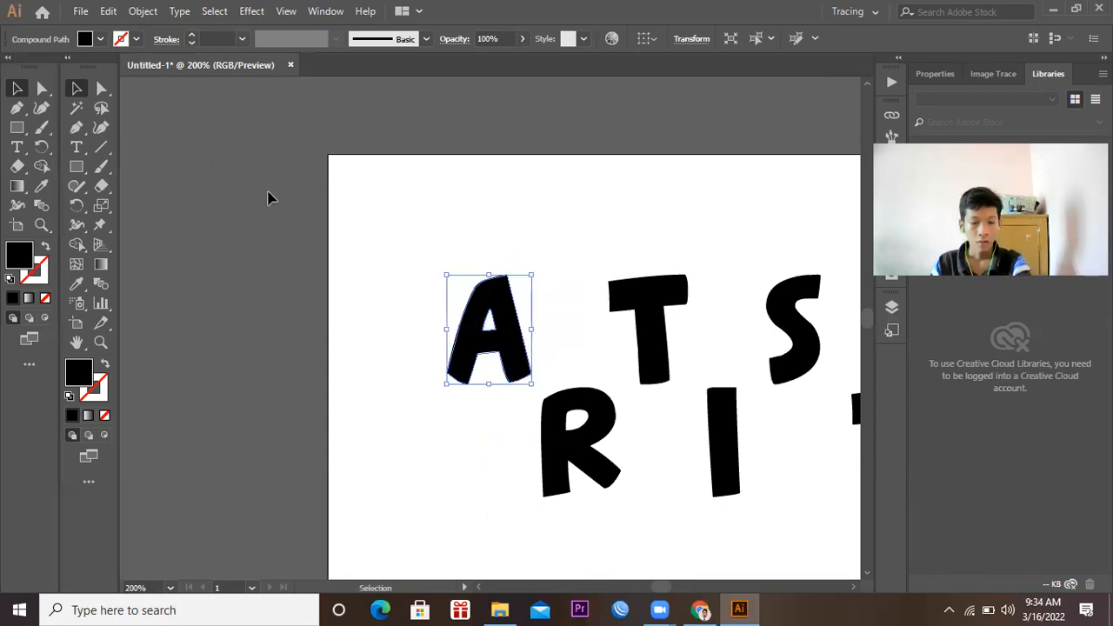
Step: Reshape the A with Direct Selection by moving an anchor point of its inner counter, shift the letter slightly up, and deselect it
{"action": "left_click", "coordinate": [42, 88]}
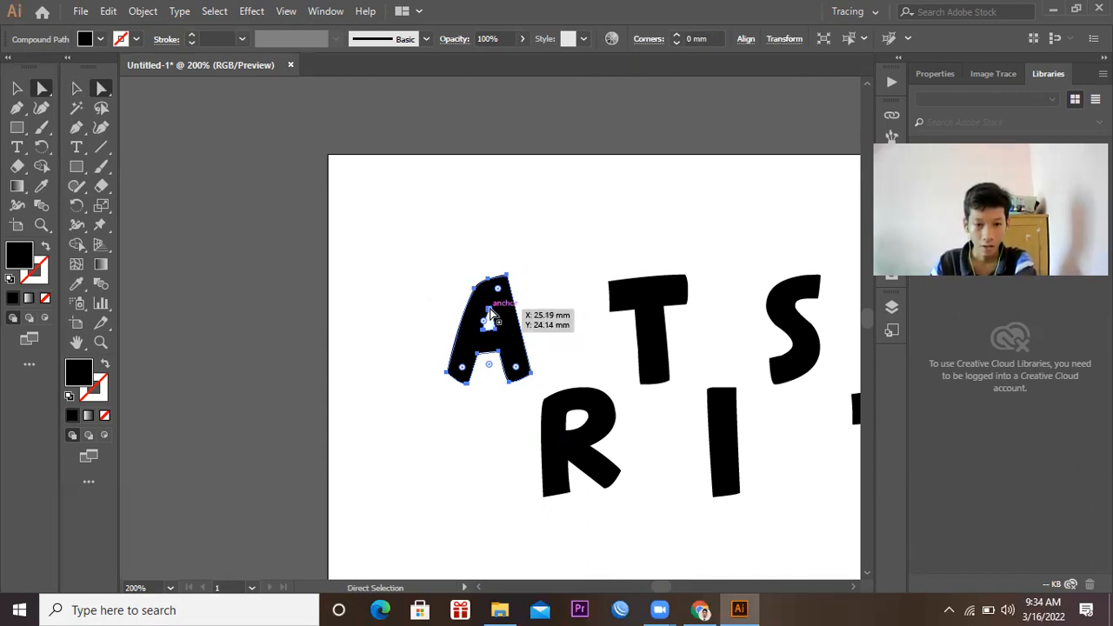
{"action": "mouse_move", "coordinate": [492, 309]}
{"action": "left_mouse_down"}
{"action": "mouse_move", "coordinate": [496, 289]}
{"action": "mouse_move", "coordinate": [520, 327]}
{"action": "mouse_move", "coordinate": [495, 315]}
{"action": "mouse_move", "coordinate": [485, 323]}
{"action": "left_mouse_up"}
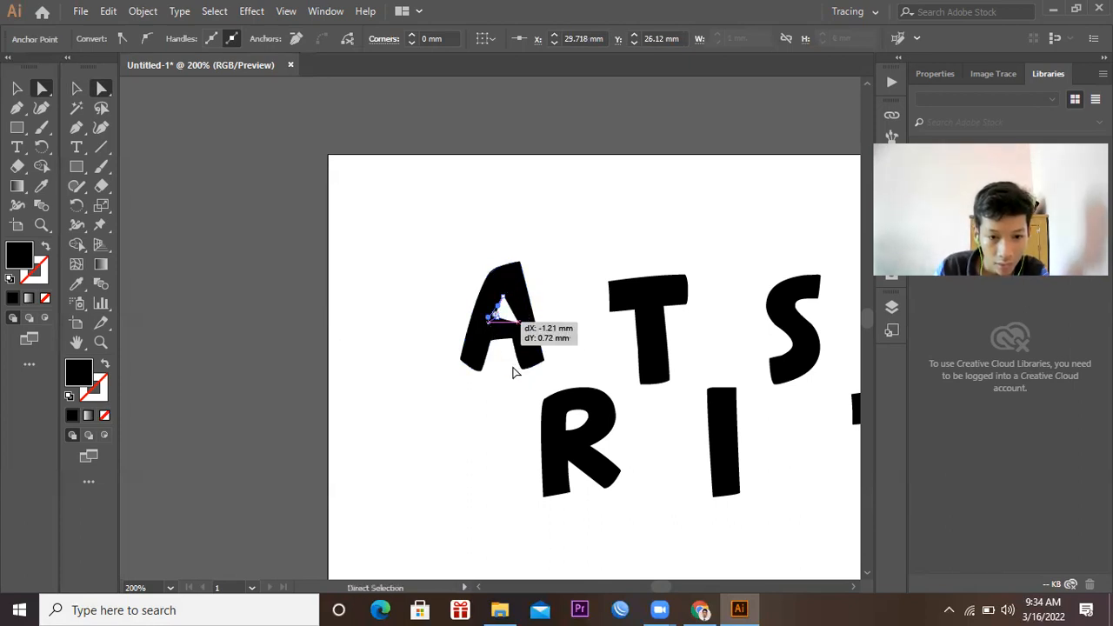
{"action": "left_click", "coordinate": [559, 228]}
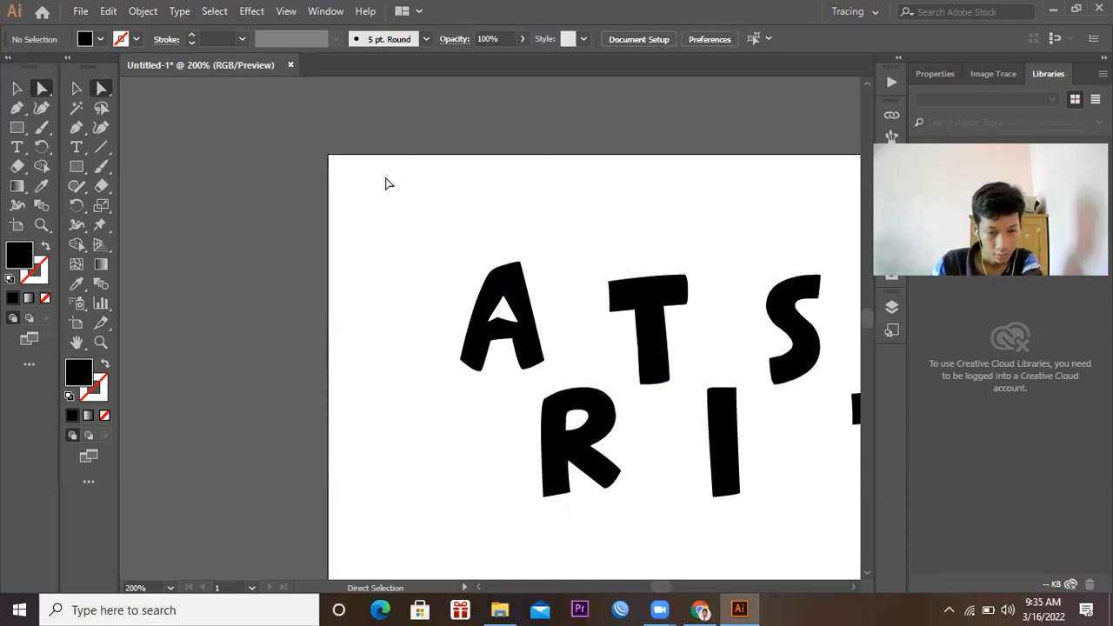
Step: Shift the S slightly toward the T and dent its lower inner curve by moving an anchor point with Direct Selection
{"action": "left_click", "coordinate": [792, 295]}
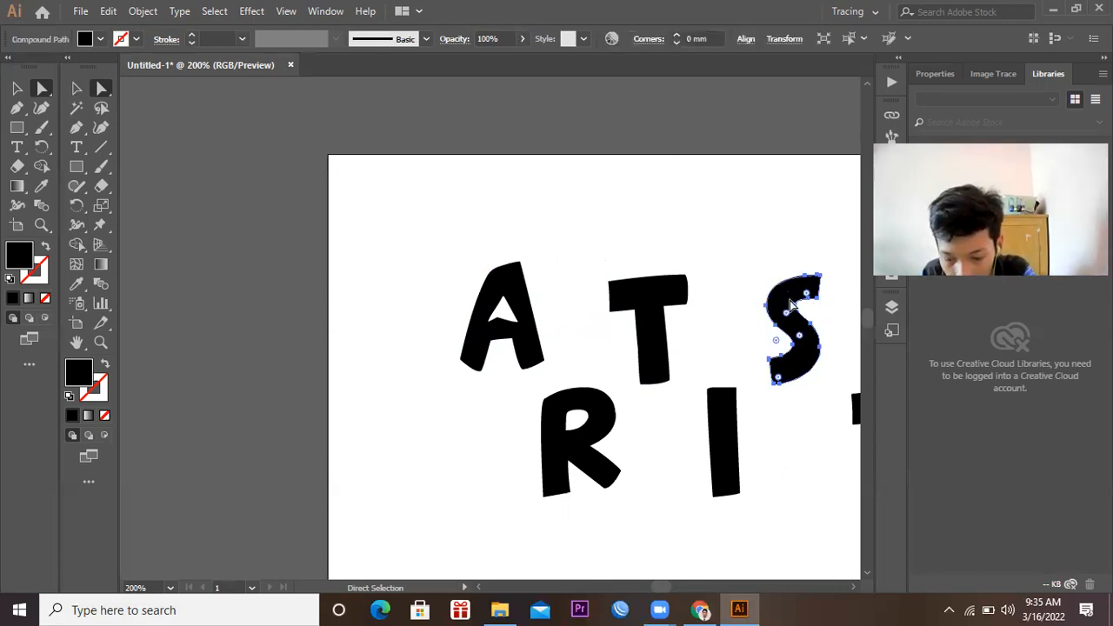
{"action": "mouse_move", "coordinate": [796, 346]}
{"action": "left_mouse_down"}
{"action": "mouse_move", "coordinate": [785, 348]}
{"action": "mouse_move", "coordinate": [791, 360]}
{"action": "mouse_move", "coordinate": [785, 346]}
{"action": "mouse_move", "coordinate": [766, 348]}
{"action": "mouse_move", "coordinate": [791, 356]}
{"action": "left_mouse_up"}
{"action": "left_click", "coordinate": [786, 348]}
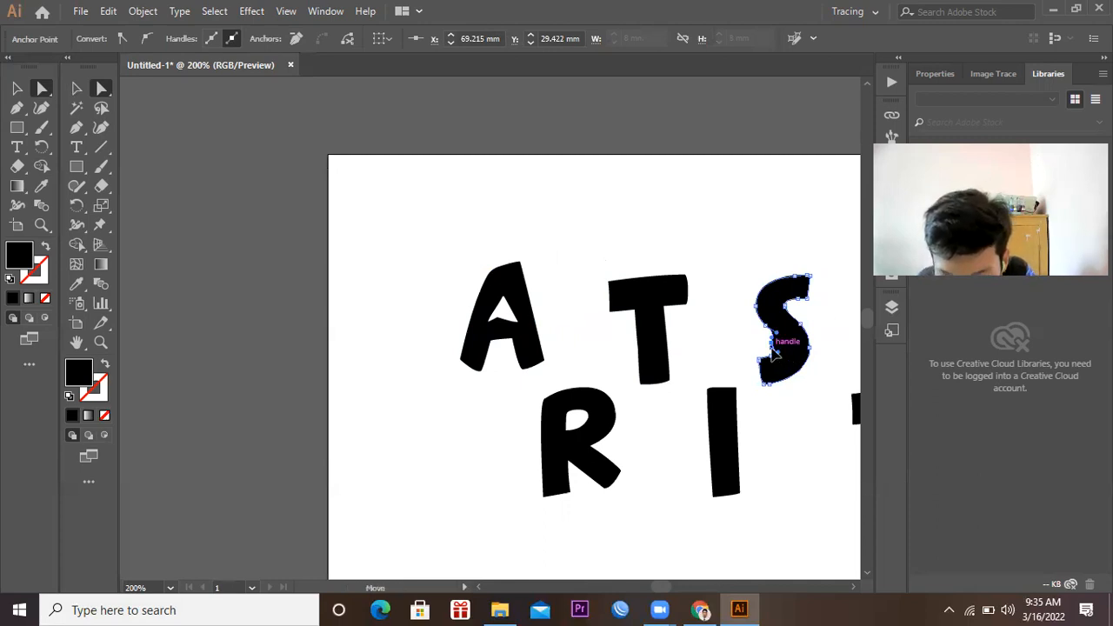
{"action": "mouse_move", "coordinate": [772, 349]}
{"action": "left_mouse_down"}
{"action": "mouse_move", "coordinate": [754, 353]}
{"action": "mouse_move", "coordinate": [754, 363]}
{"action": "mouse_move", "coordinate": [758, 348]}
{"action": "mouse_move", "coordinate": [774, 358]}
{"action": "mouse_move", "coordinate": [764, 350]}
{"action": "left_mouse_up"}
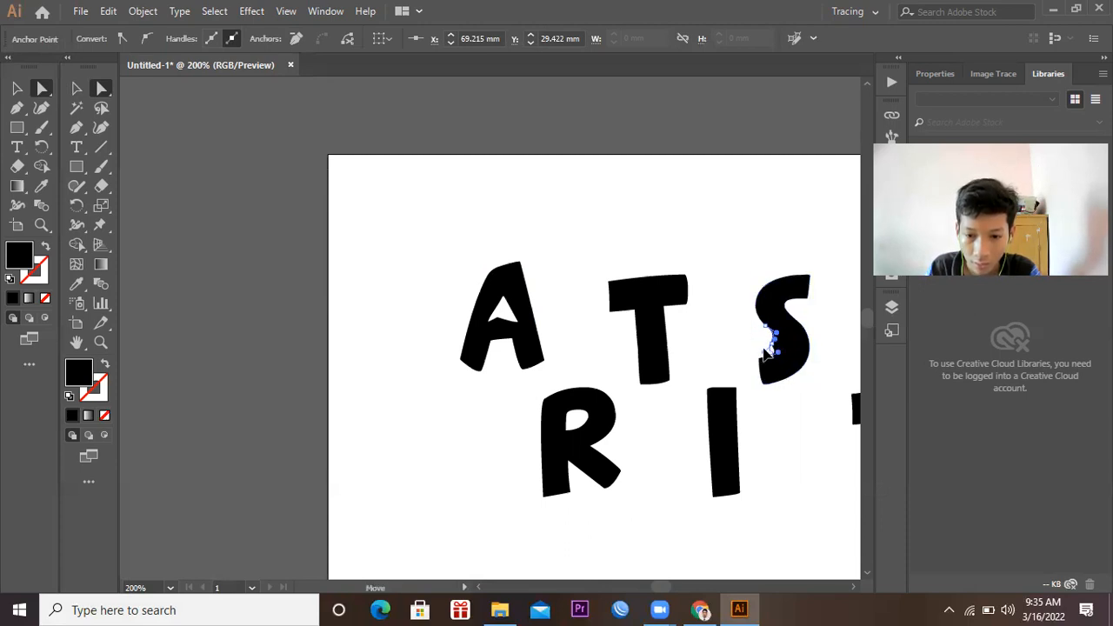
{"action": "left_click", "coordinate": [794, 248]}
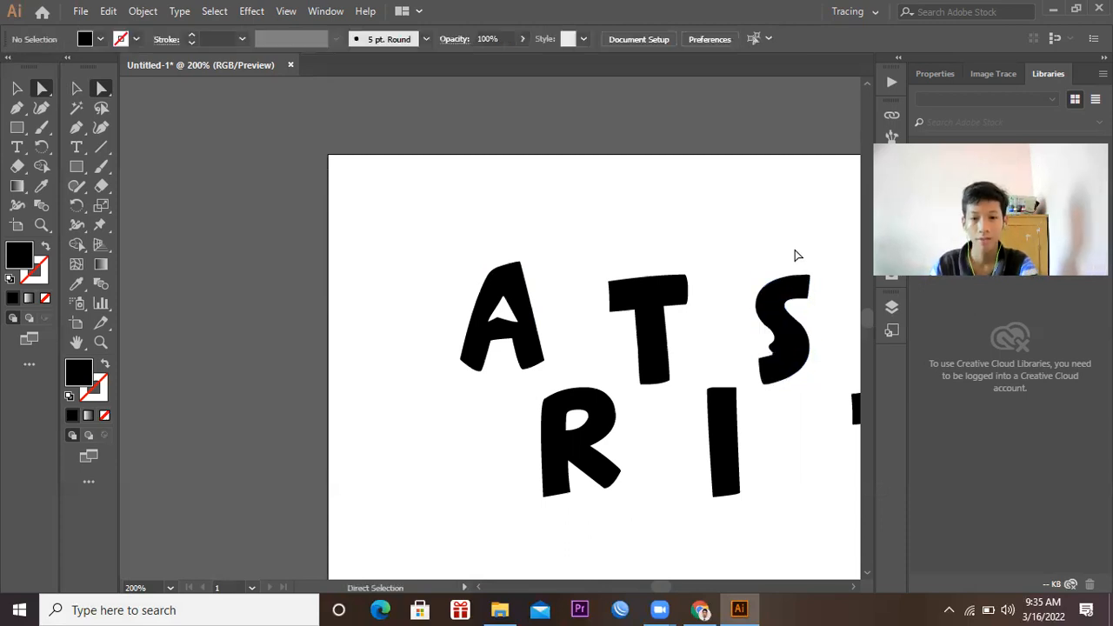
Step: Reshape the inner edge of the S's upper arm by moving an anchor point, and deselect the letter
{"action": "left_click", "coordinate": [793, 289]}
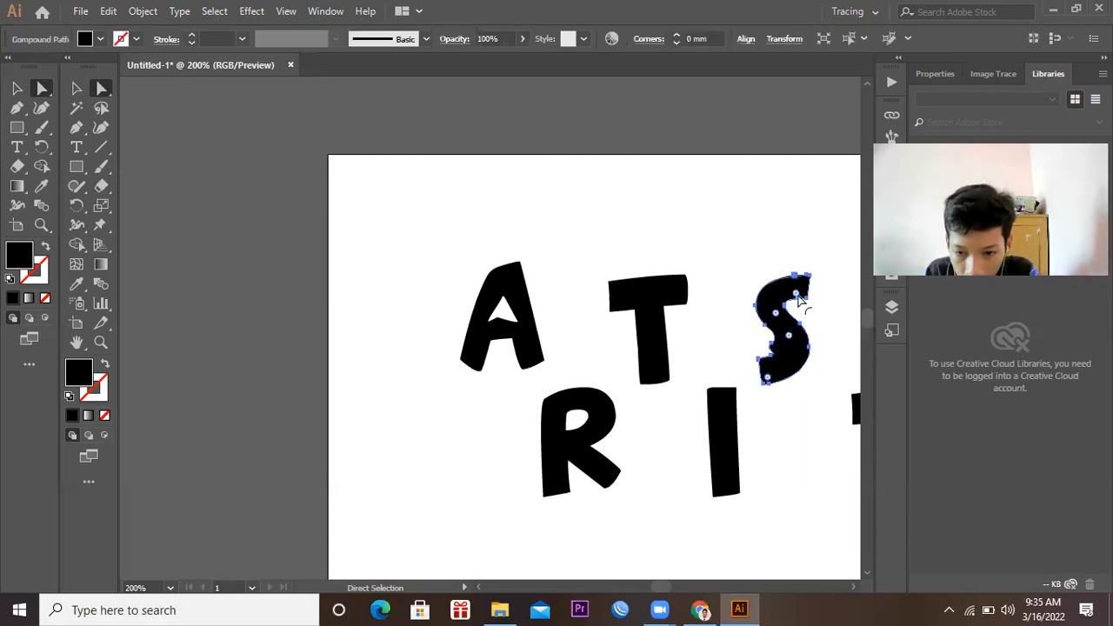
{"action": "mouse_move", "coordinate": [798, 302]}
{"action": "left_mouse_down"}
{"action": "mouse_move", "coordinate": [786, 304]}
{"action": "mouse_move", "coordinate": [810, 318]}
{"action": "left_mouse_up"}
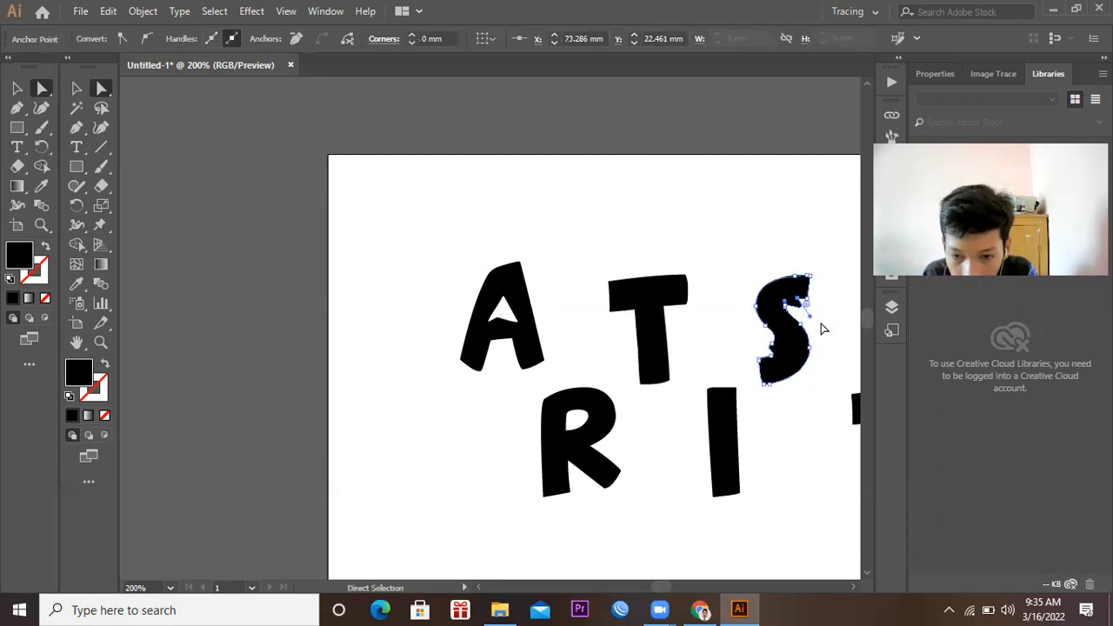
{"action": "left_click", "coordinate": [782, 227]}
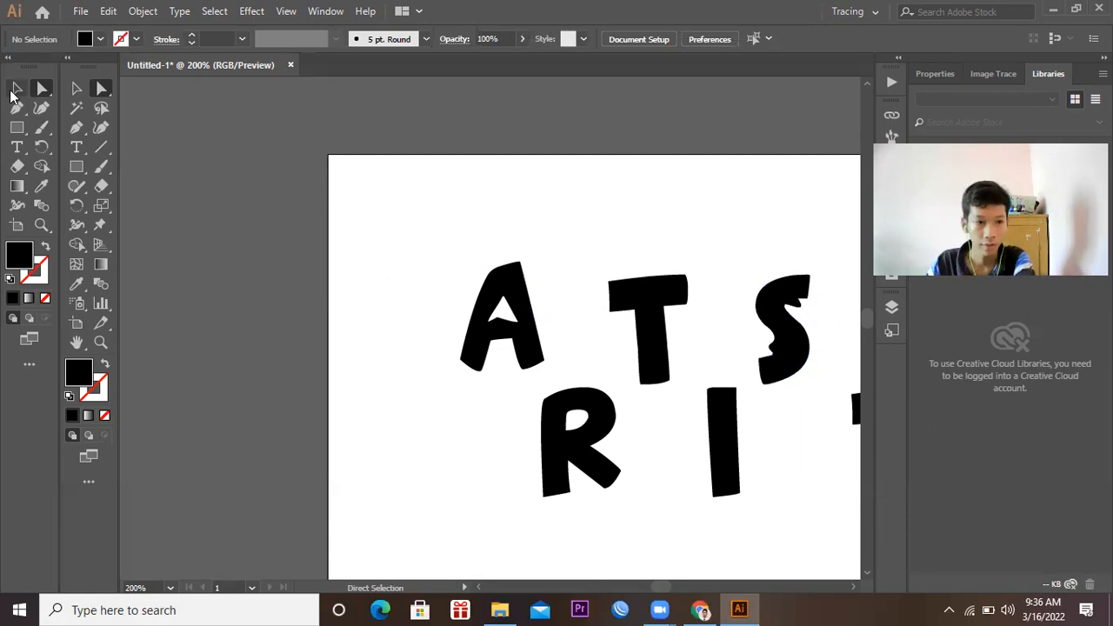
Step: Give the upper-row T beside the A a yellow fill and a red-orange stroke
{"action": "left_click", "coordinate": [15, 89]}
{"action": "left_click_drag", "start_coordinate": [659, 586], "coordinate": [663, 591]}
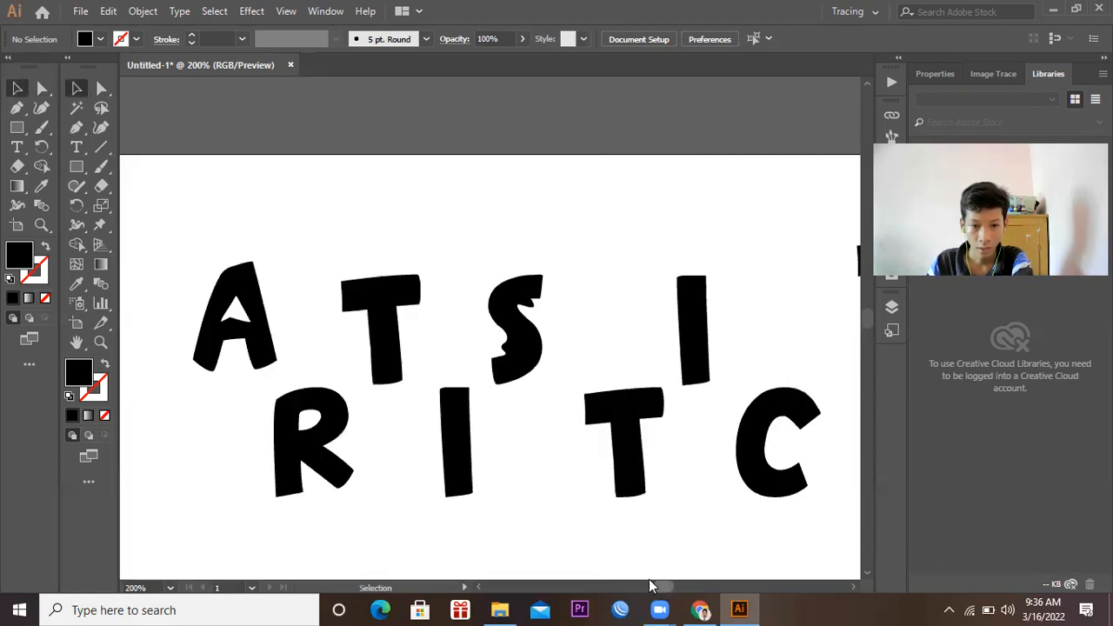
{"action": "left_click", "coordinate": [388, 294]}
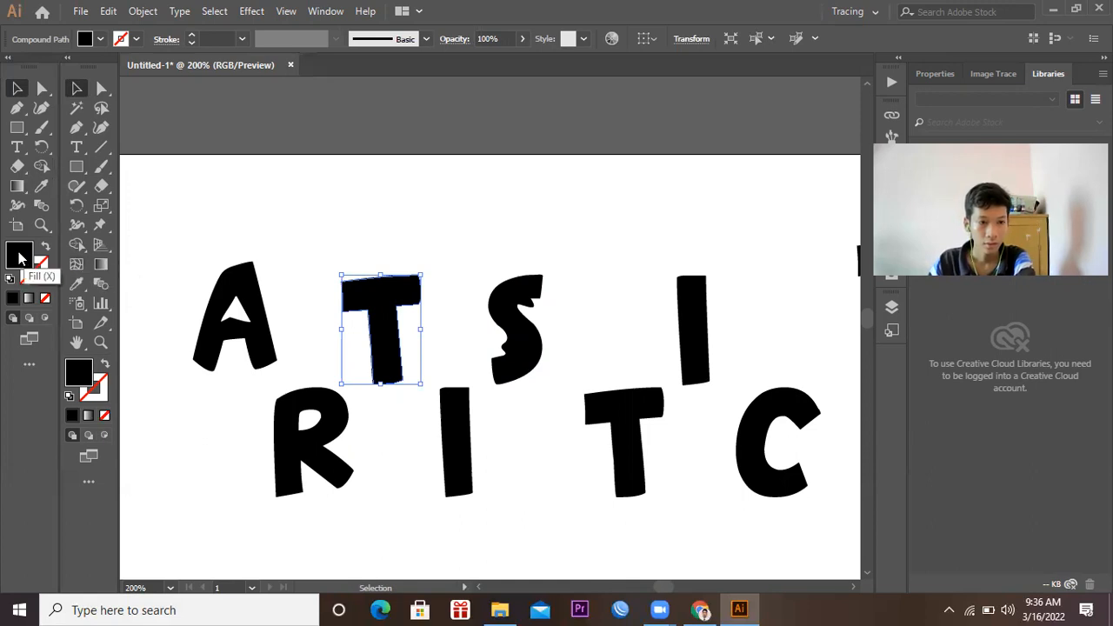
{"action": "left_click", "coordinate": [84, 38]}
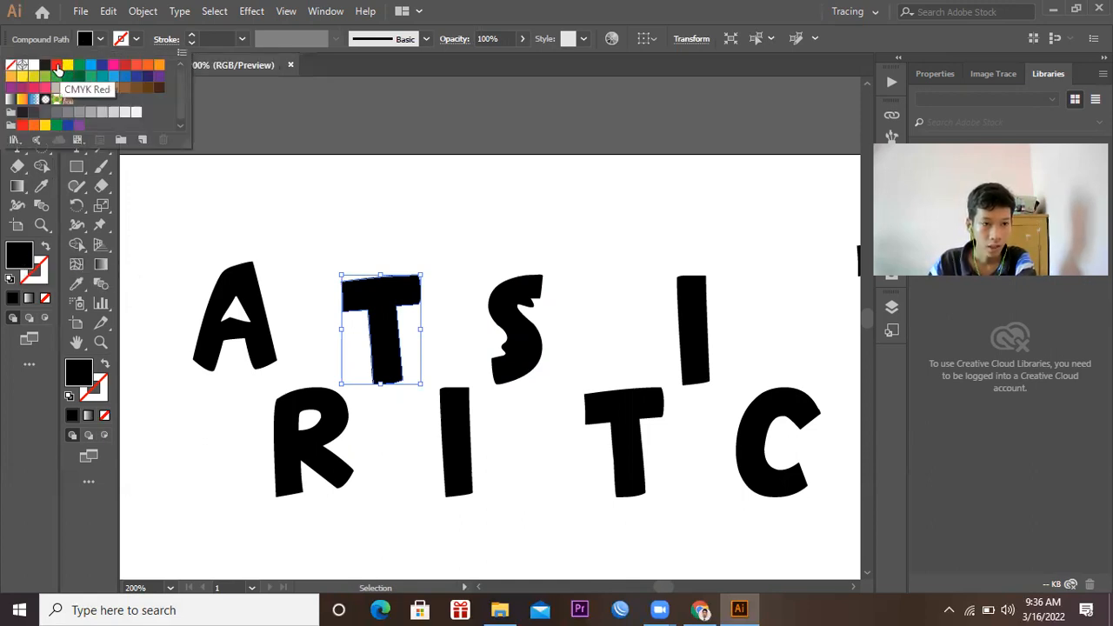
{"action": "left_click", "coordinate": [67, 66]}
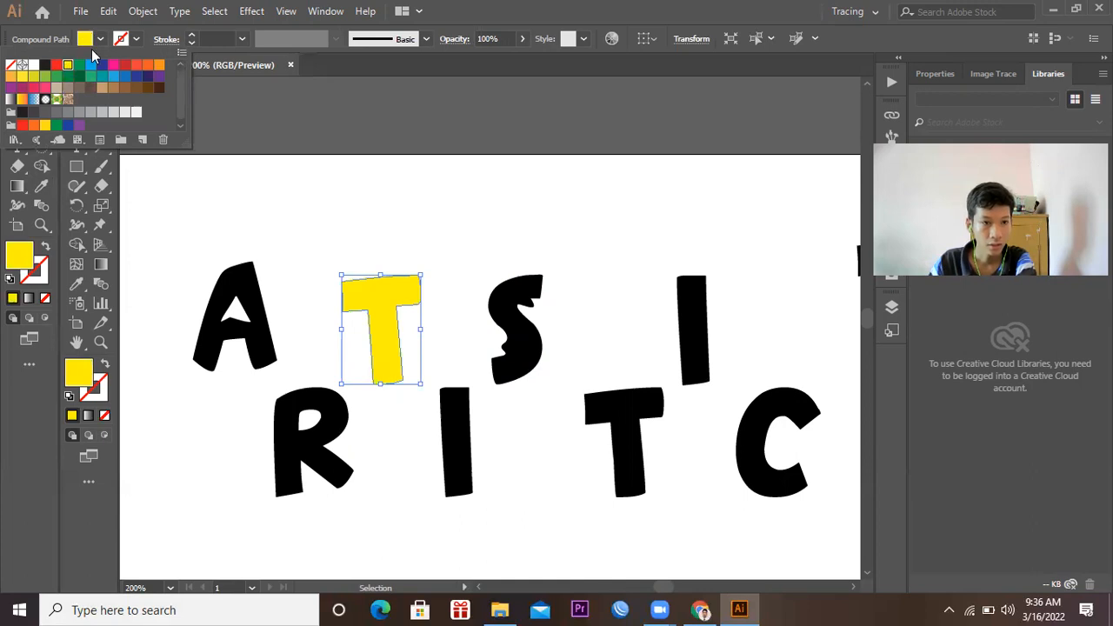
{"action": "left_click", "coordinate": [136, 42]}
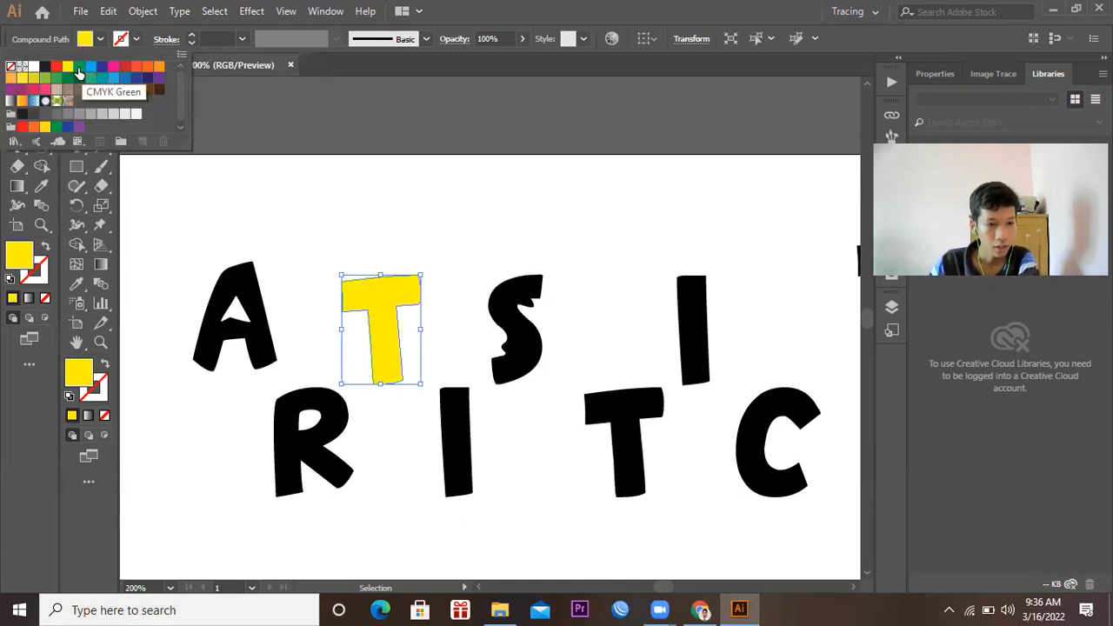
{"action": "left_click", "coordinate": [136, 68]}
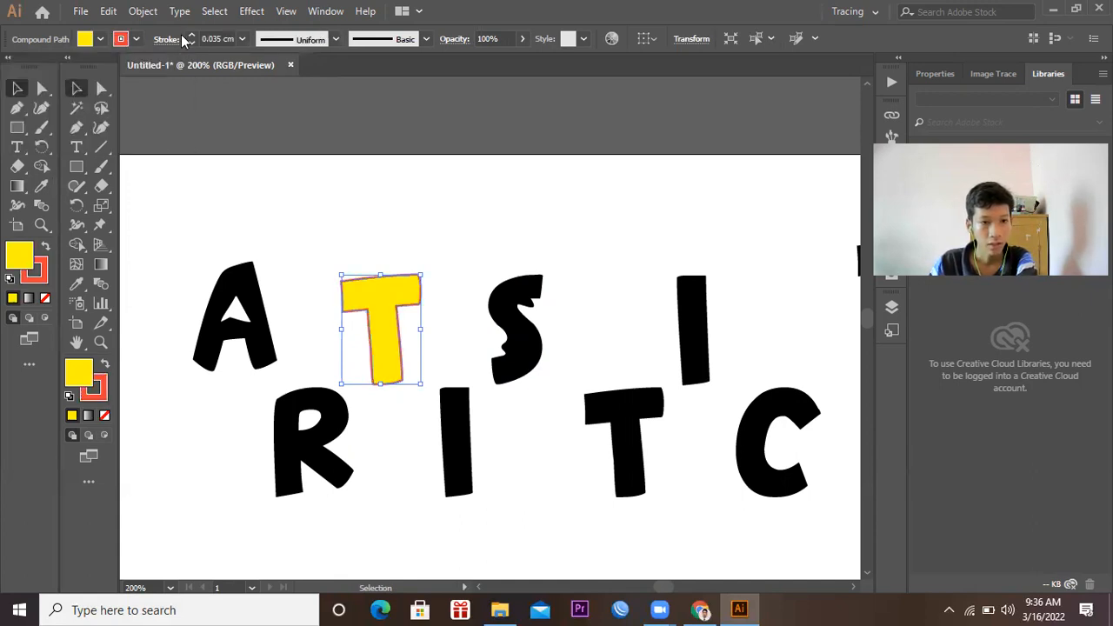
Step: Try stroke weights of 0.7 cm and 0.06 cm on the yellow T
{"action": "left_click", "coordinate": [243, 39]}
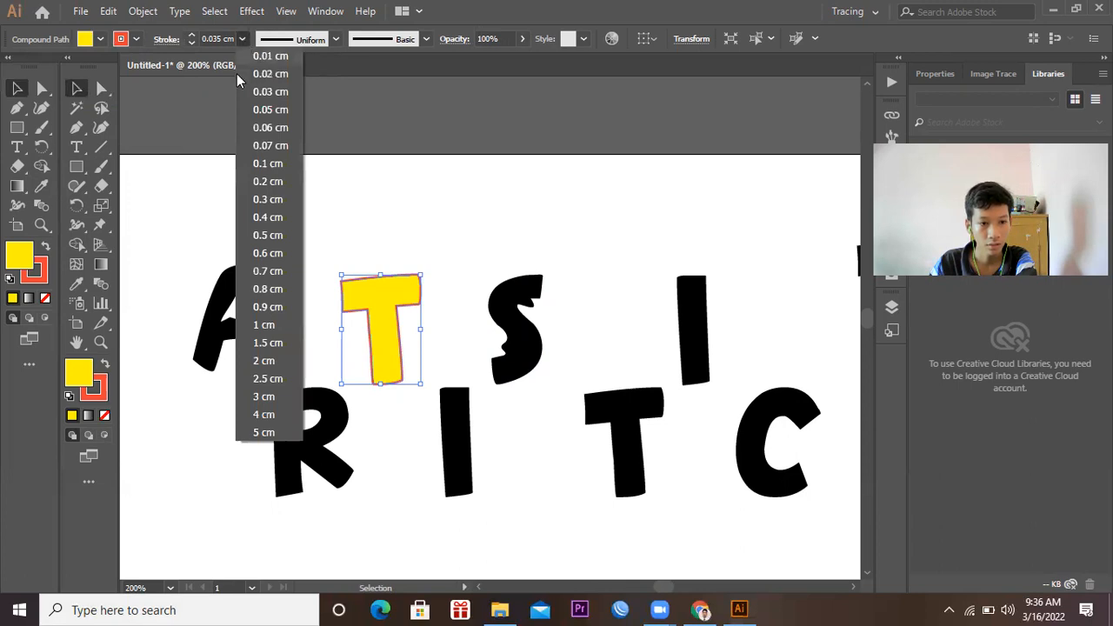
{"action": "left_click", "coordinate": [261, 271]}
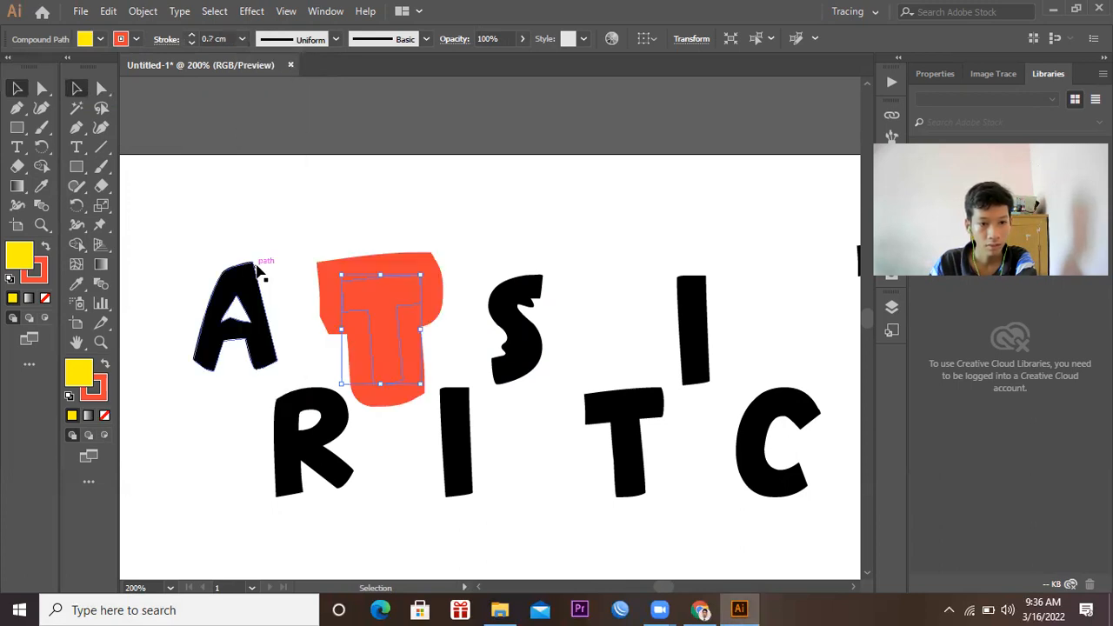
{"action": "left_click", "coordinate": [242, 39]}
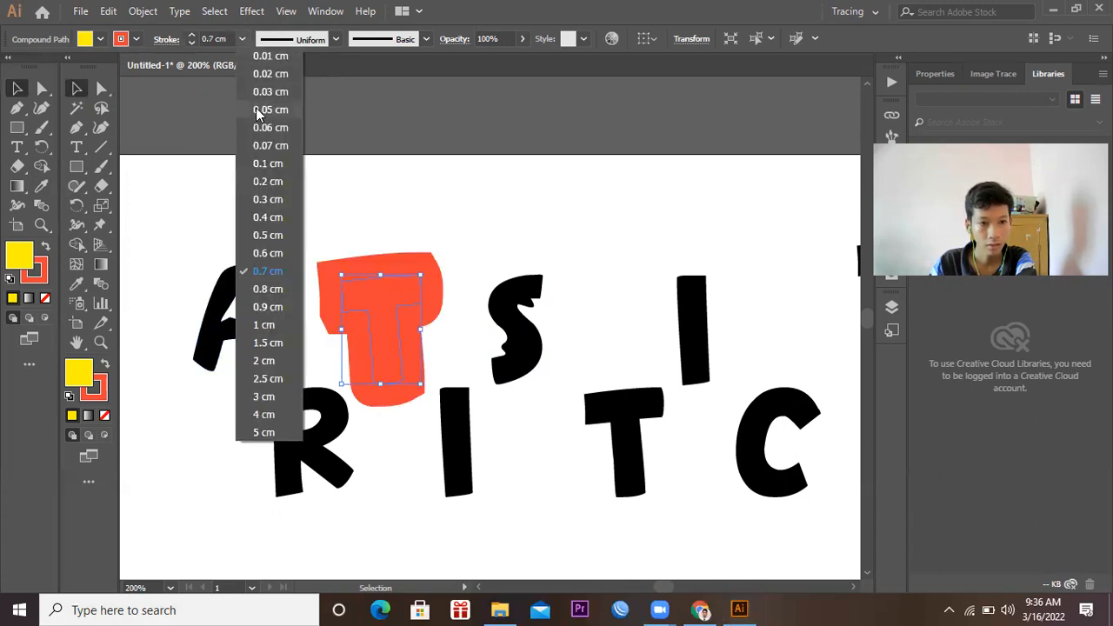
{"action": "left_click", "coordinate": [265, 129]}
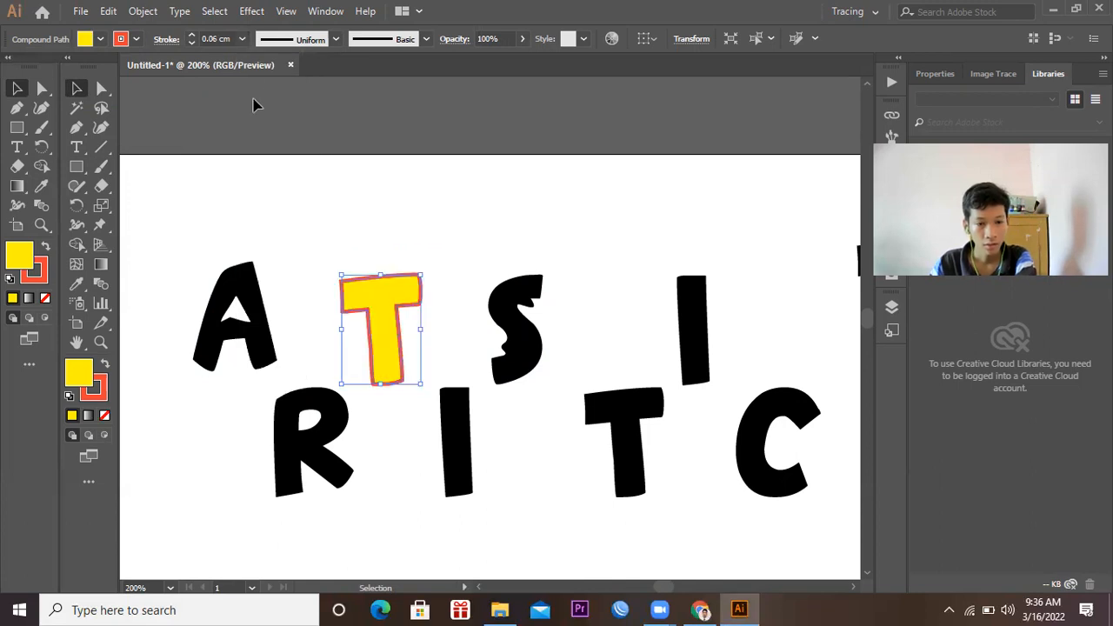
Step: Set the yellow T's stroke weight to 0.07 cm and deselect the letter
{"action": "left_click", "coordinate": [242, 39]}
{"action": "left_click", "coordinate": [265, 145]}
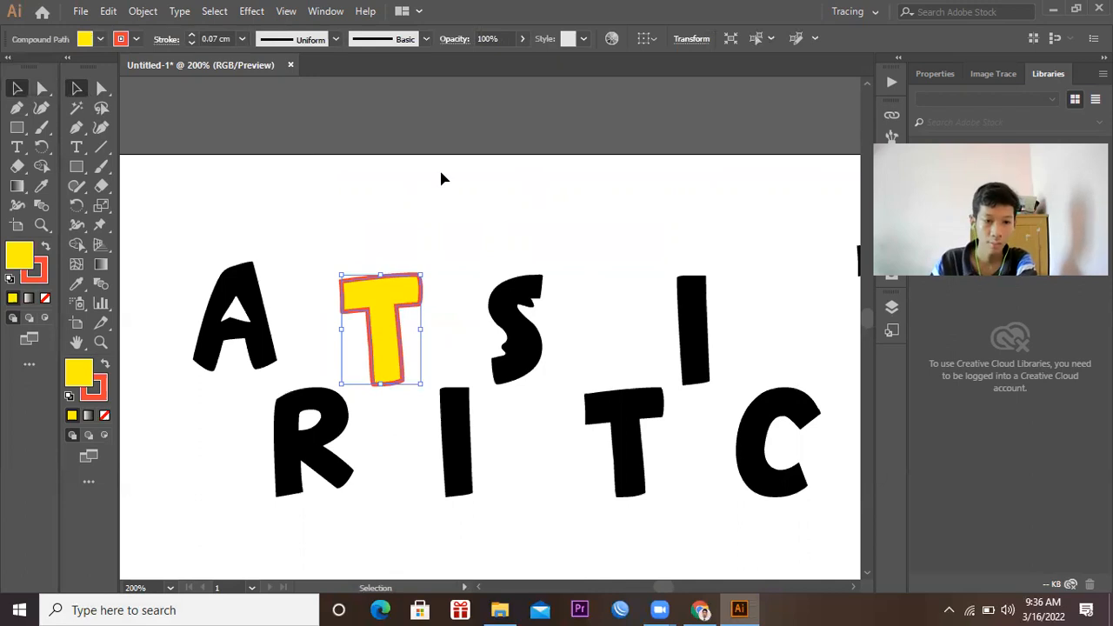
{"action": "left_click", "coordinate": [408, 230]}
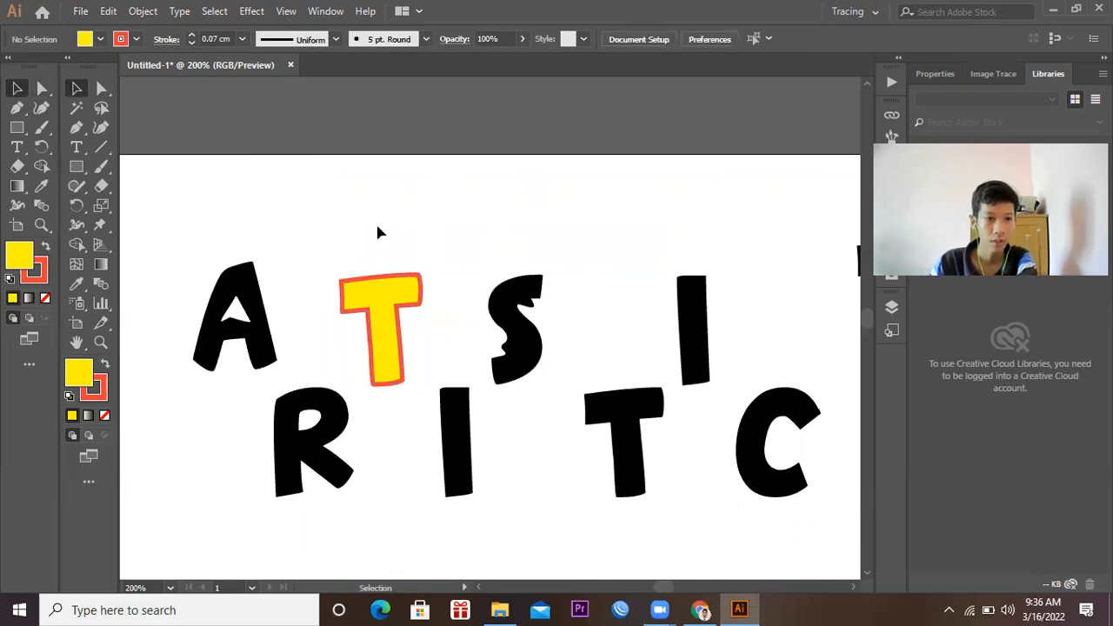
Step: Deselect the yellow T, check the Praktikum 1 topic list in the Google Classroom page in Chrome, and return to Illustrator
{"action": "left_click", "coordinate": [376, 313]}
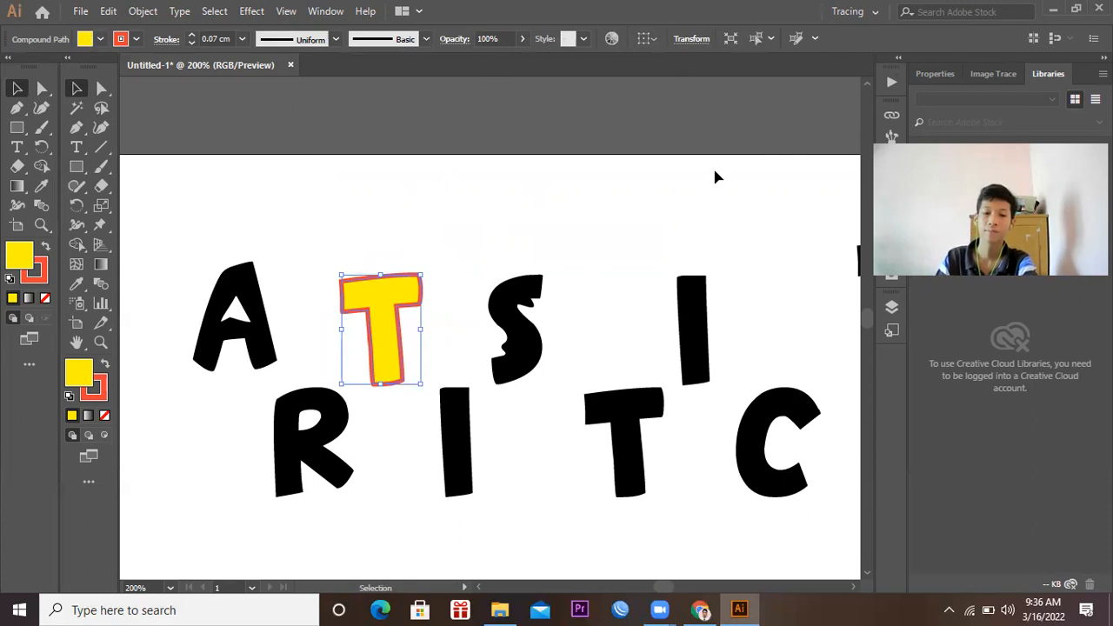
{"action": "left_click", "coordinate": [557, 521]}
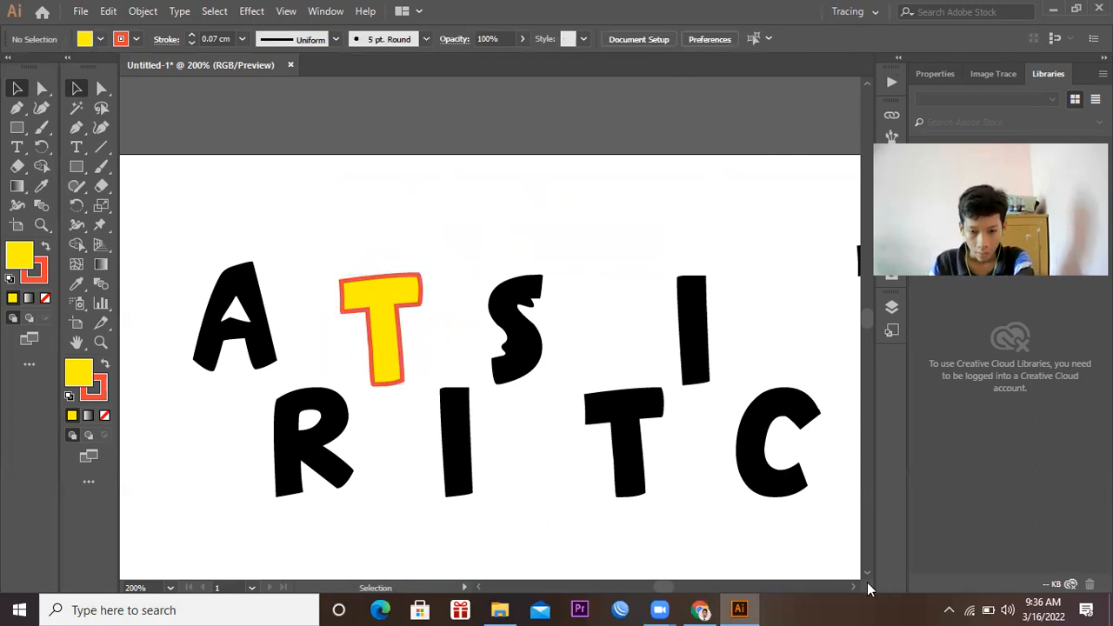
{"action": "left_click", "coordinate": [700, 609]}
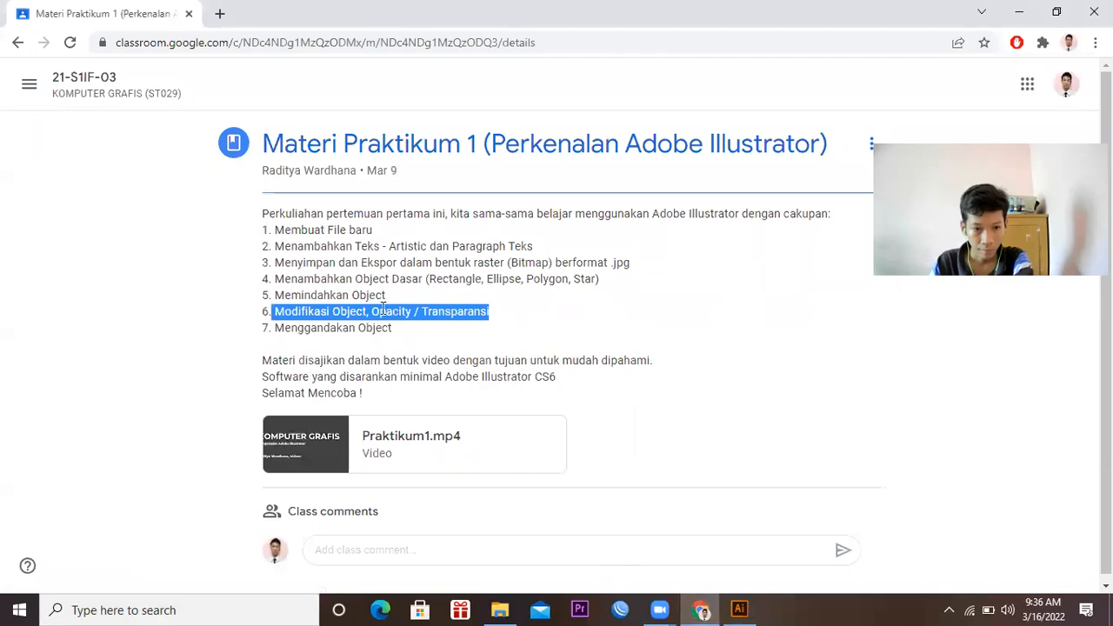
{"action": "left_click", "coordinate": [739, 610]}
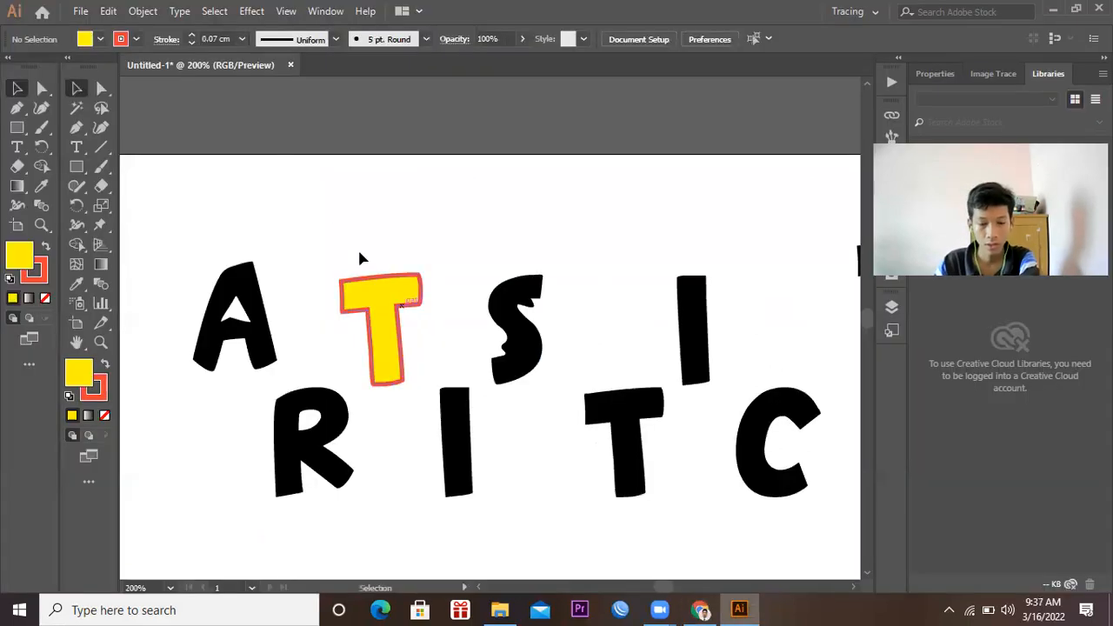
Step: Try opacity values of 74% and 0% on the lower-row I, restore it to 100%, and deselect the letter
{"action": "left_click", "coordinate": [382, 304]}
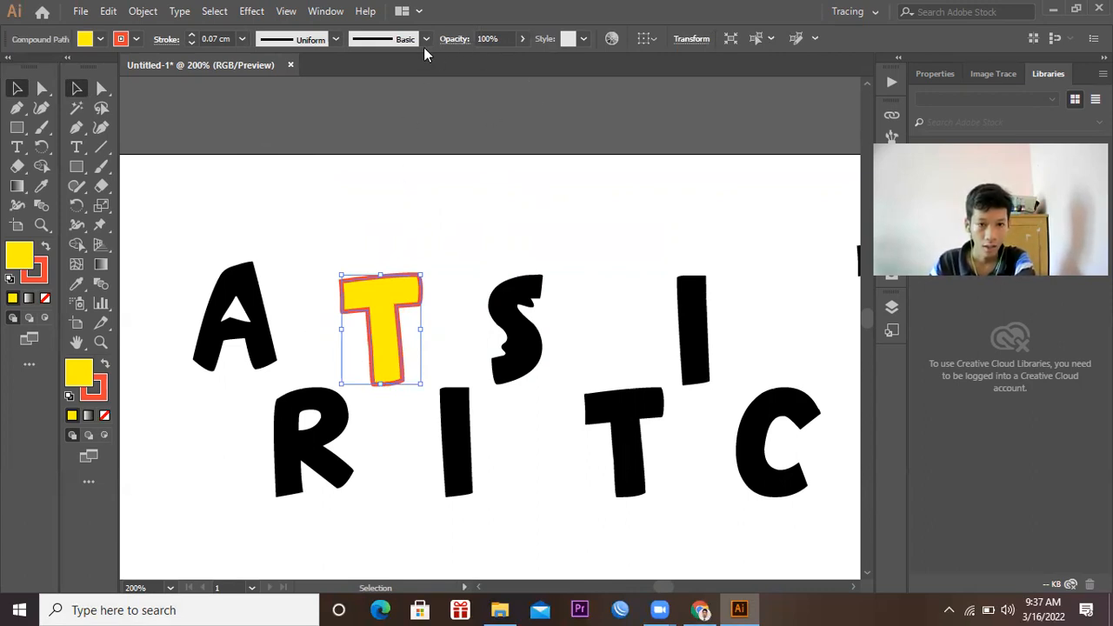
{"action": "left_click", "coordinate": [450, 471]}
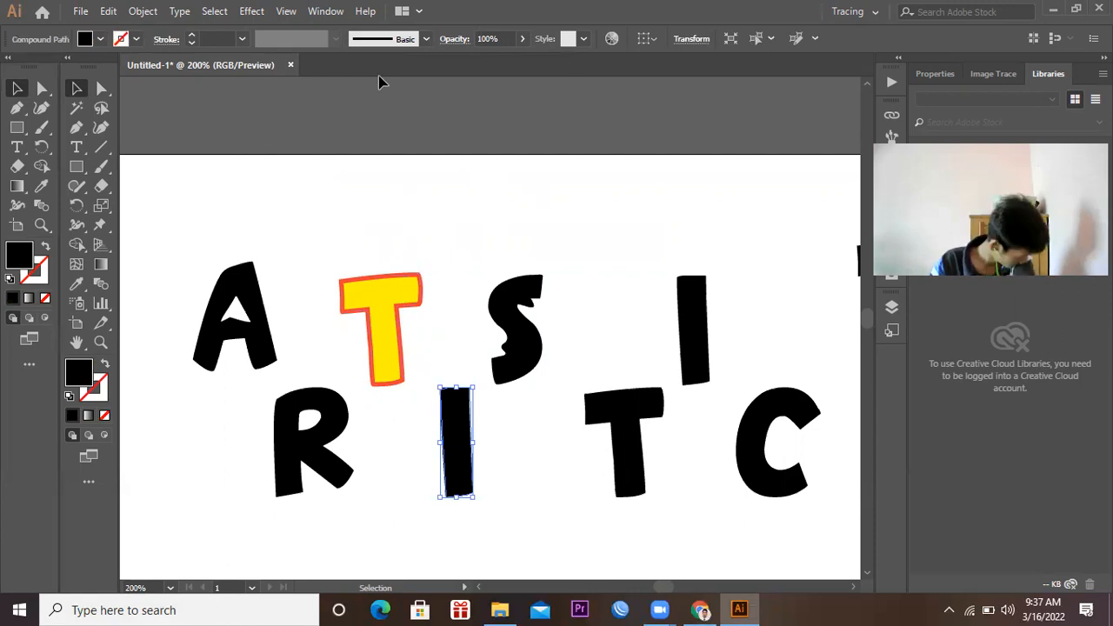
{"action": "left_click", "coordinate": [521, 39]}
{"action": "mouse_move", "coordinate": [519, 64]}
{"action": "left_mouse_down"}
{"action": "mouse_move", "coordinate": [495, 62]}
{"action": "mouse_move", "coordinate": [505, 68]}
{"action": "left_mouse_up"}
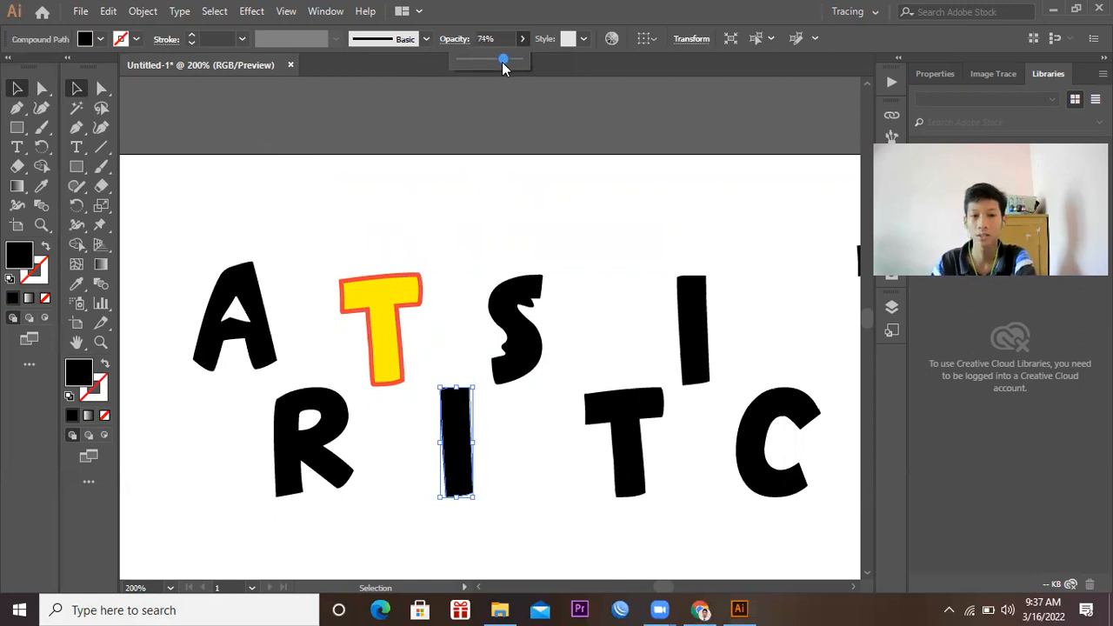
{"action": "left_click_drag", "start_coordinate": [503, 63], "coordinate": [502, 66]}
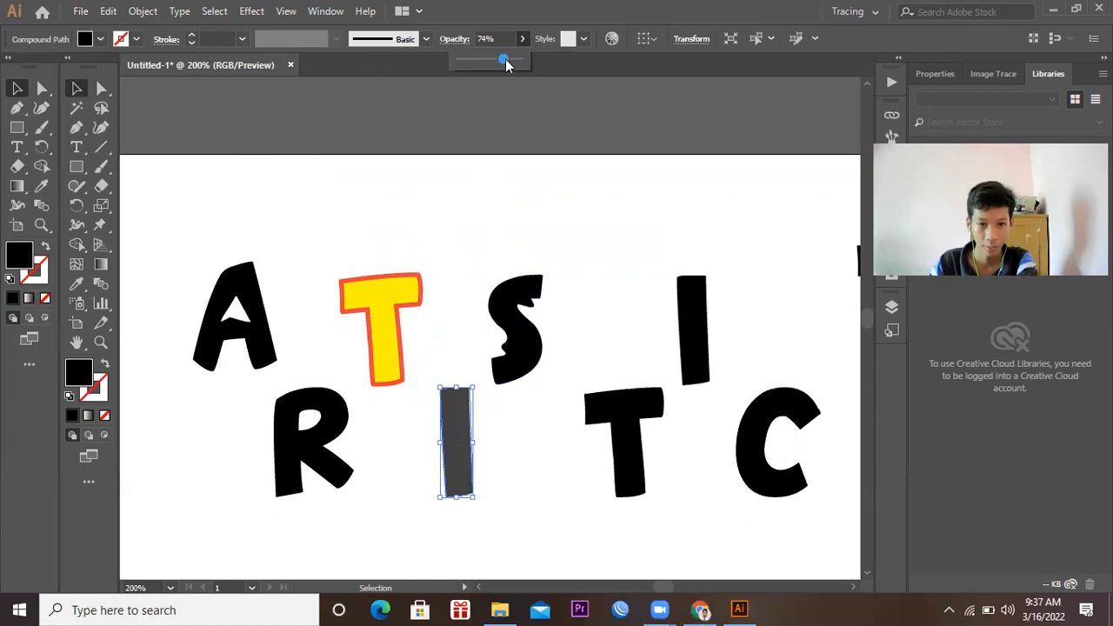
{"action": "left_click_drag", "start_coordinate": [499, 63], "coordinate": [459, 61]}
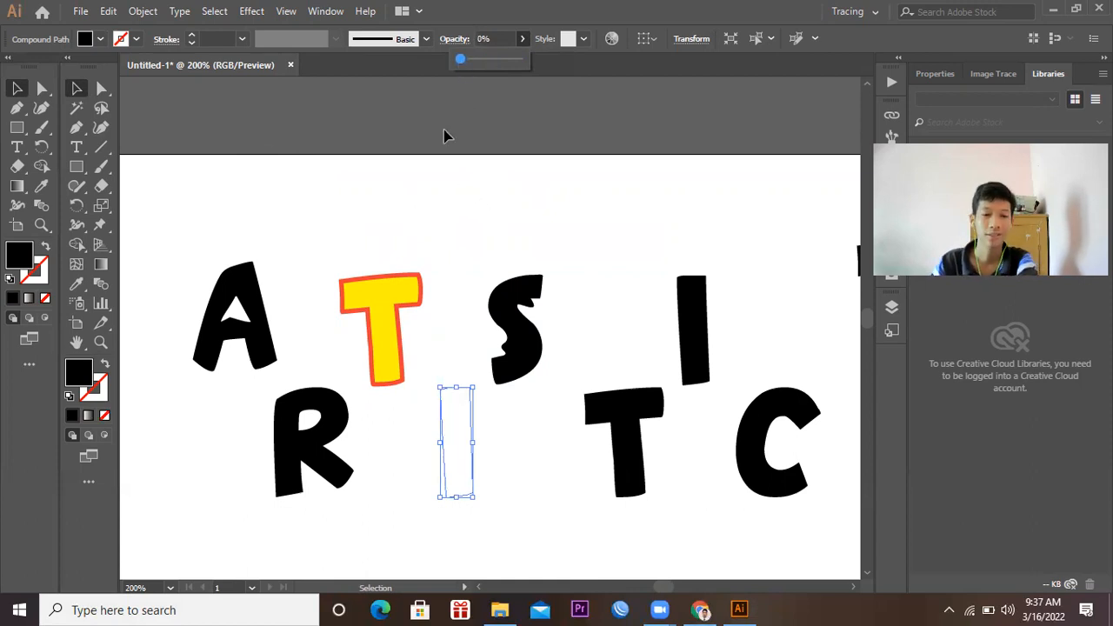
{"action": "left_click_drag", "start_coordinate": [462, 61], "coordinate": [540, 71]}
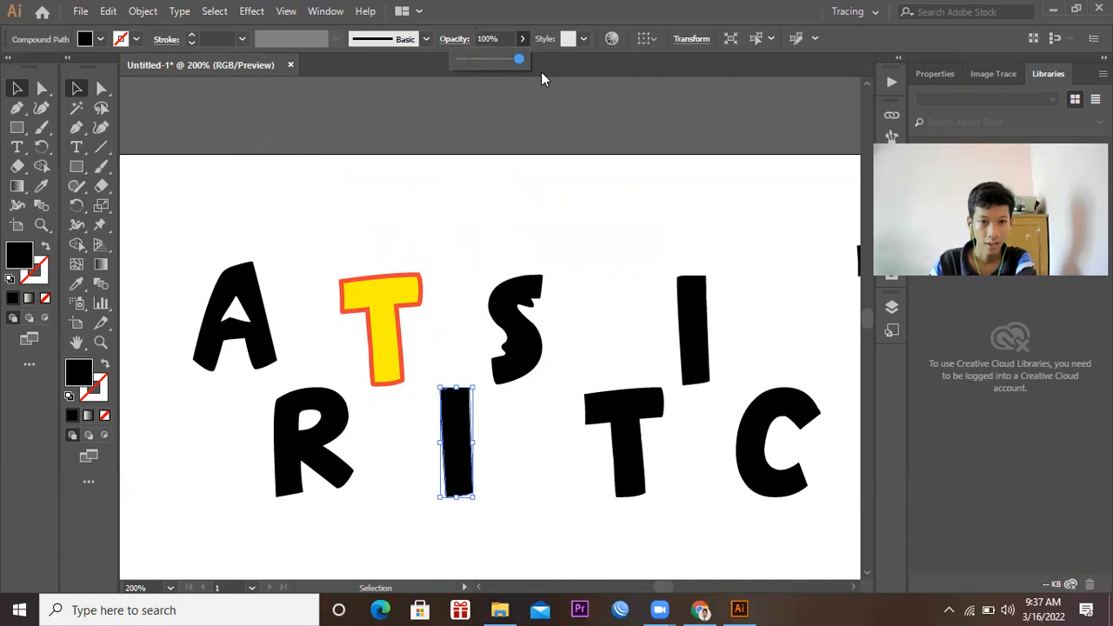
{"action": "left_click", "coordinate": [645, 121]}
{"action": "left_click", "coordinate": [646, 122]}
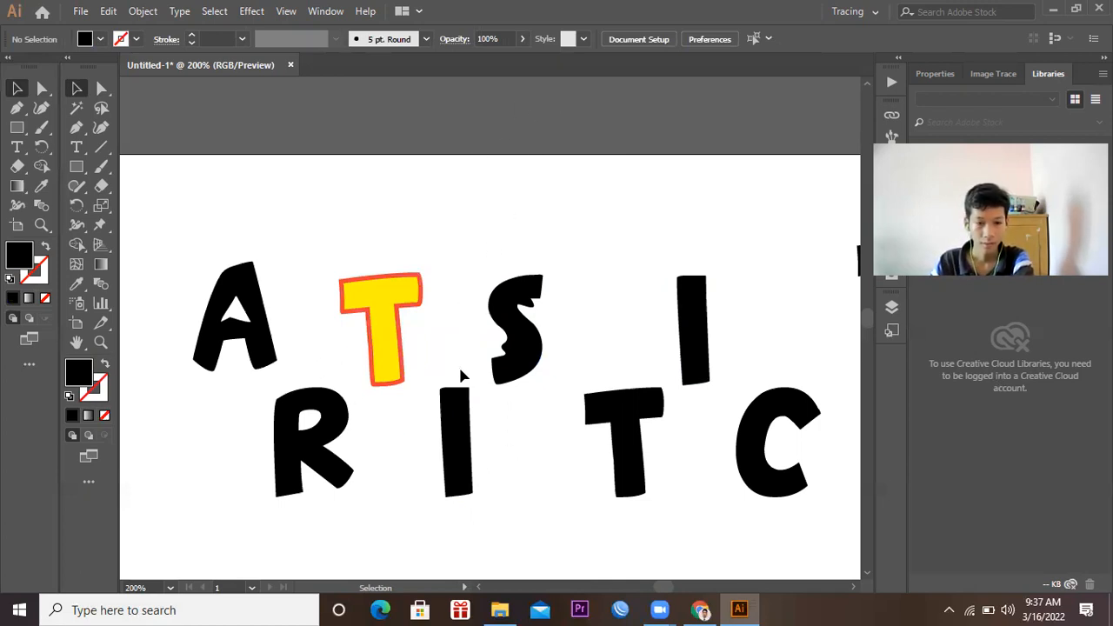
Step: Review the Praktikum 1 topics in the Google Classroom page in Chrome, including basic objects and duplication, and return to Illustrator
{"action": "left_click", "coordinate": [461, 415]}
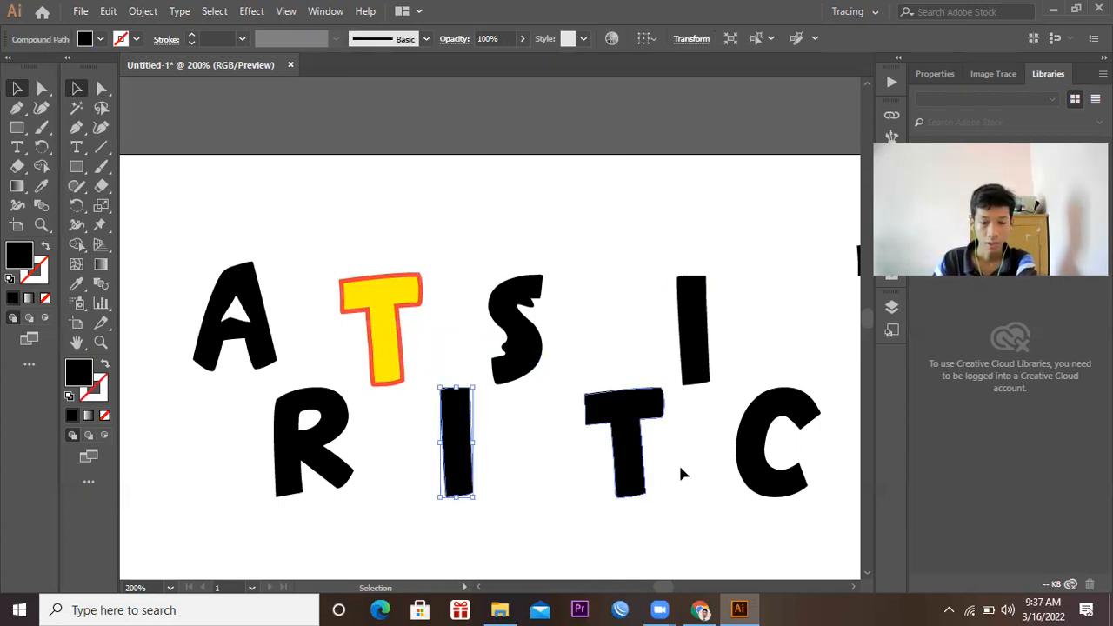
{"action": "left_click", "coordinate": [711, 606]}
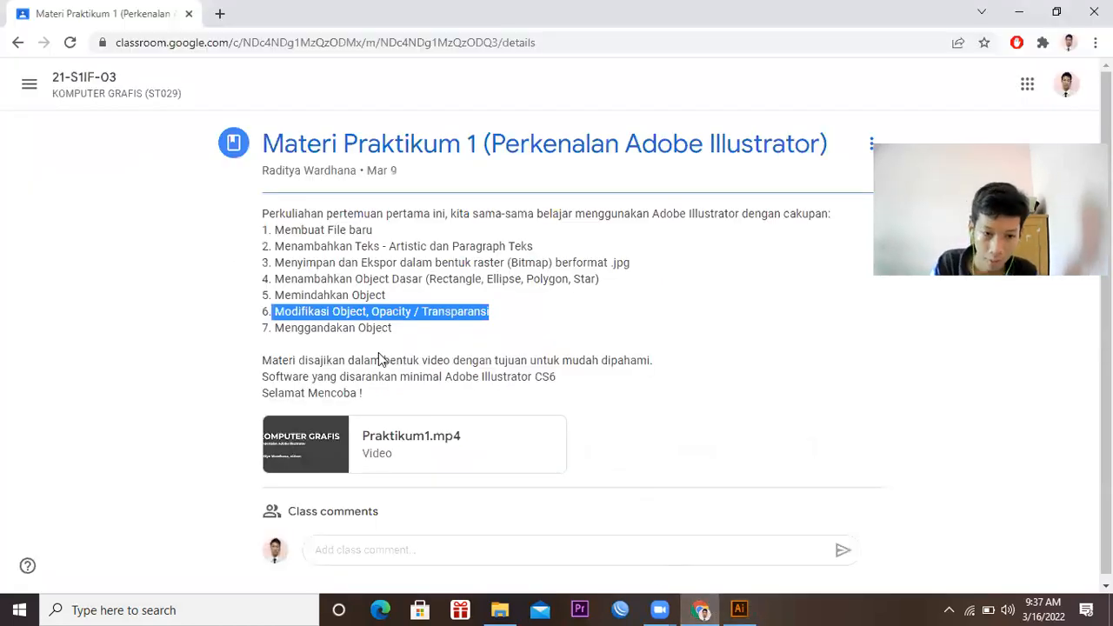
{"action": "left_click", "coordinate": [428, 340]}
{"action": "left_click_drag", "start_coordinate": [491, 311], "coordinate": [389, 339]}
{"action": "left_click", "coordinate": [409, 333]}
{"action": "left_click_drag", "start_coordinate": [387, 294], "coordinate": [361, 295]}
{"action": "left_click", "coordinate": [500, 266]}
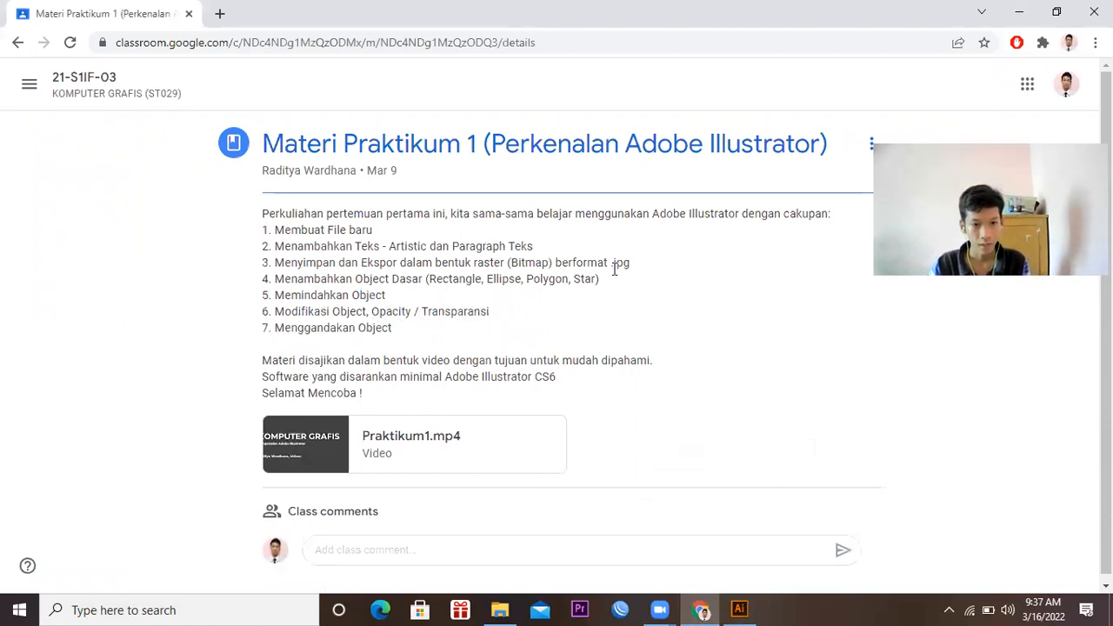
{"action": "left_click_drag", "start_coordinate": [615, 269], "coordinate": [388, 279]}
{"action": "left_click", "coordinate": [658, 310]}
{"action": "left_click_drag", "start_coordinate": [609, 283], "coordinate": [372, 279]}
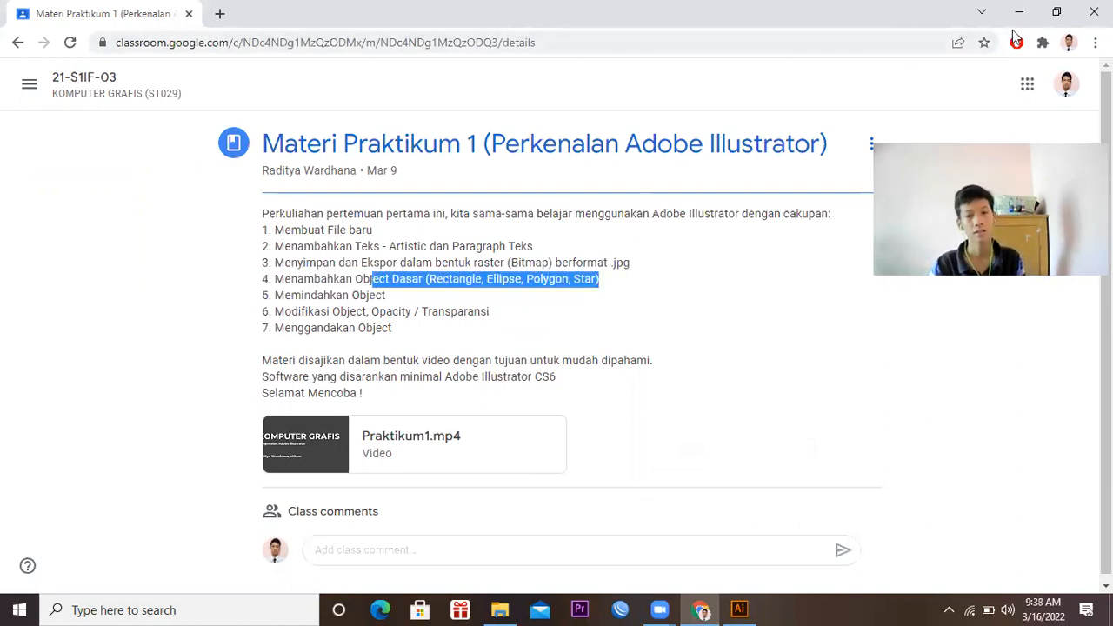
{"action": "left_click", "coordinate": [1019, 12]}
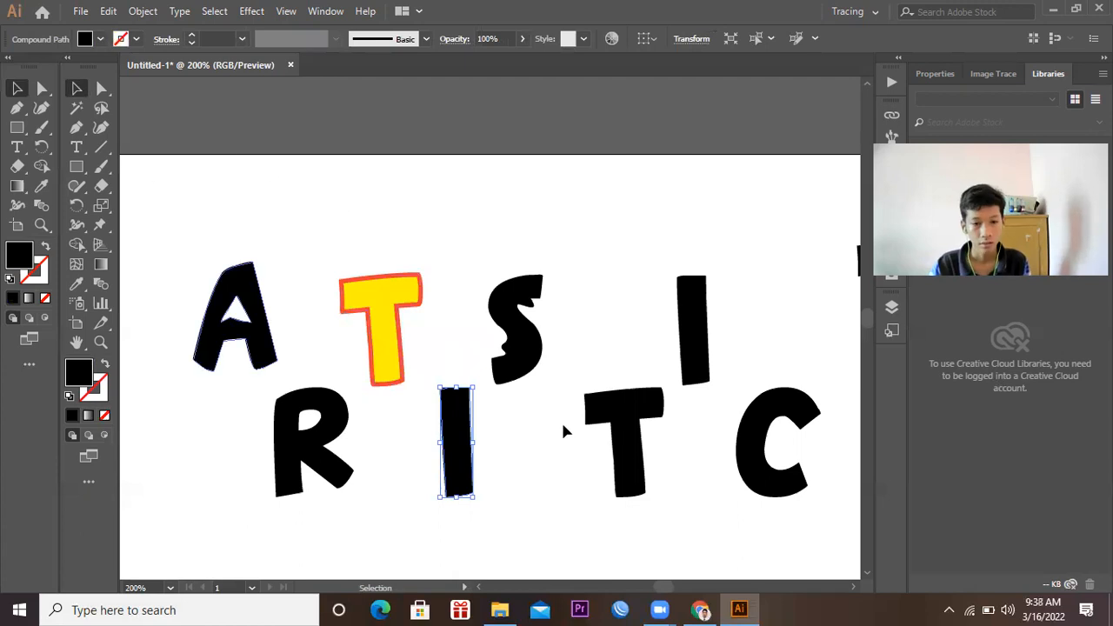
Step: Display the document's layers, collapse Layer 1, and switch its visibility off and back on
{"action": "left_click", "coordinate": [854, 589]}
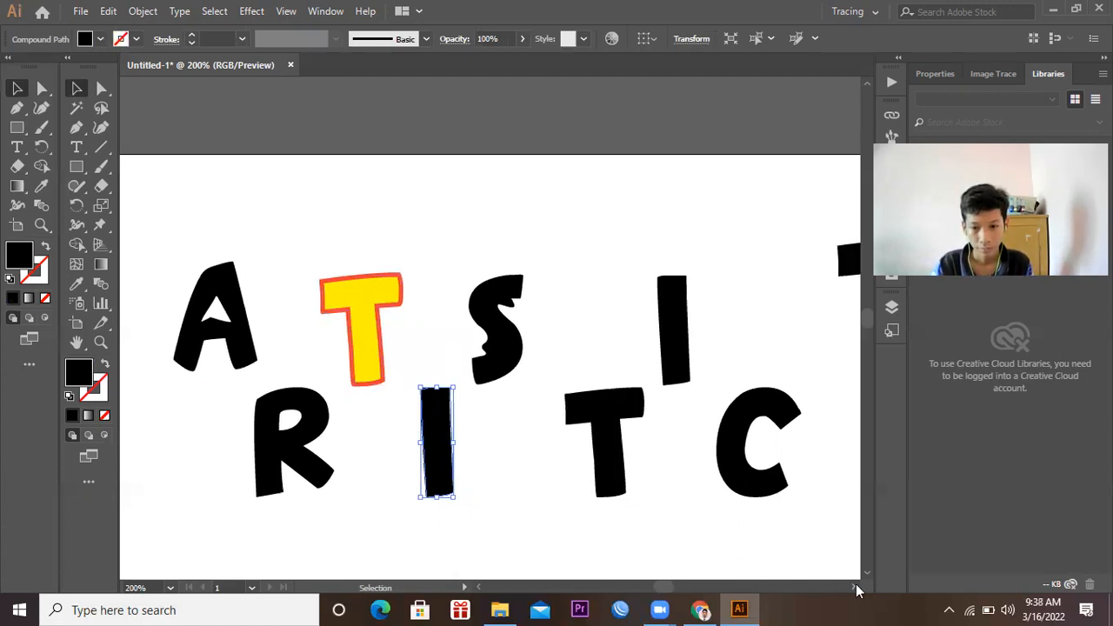
{"action": "left_click", "coordinate": [170, 588]}
{"action": "left_click", "coordinate": [196, 351]}
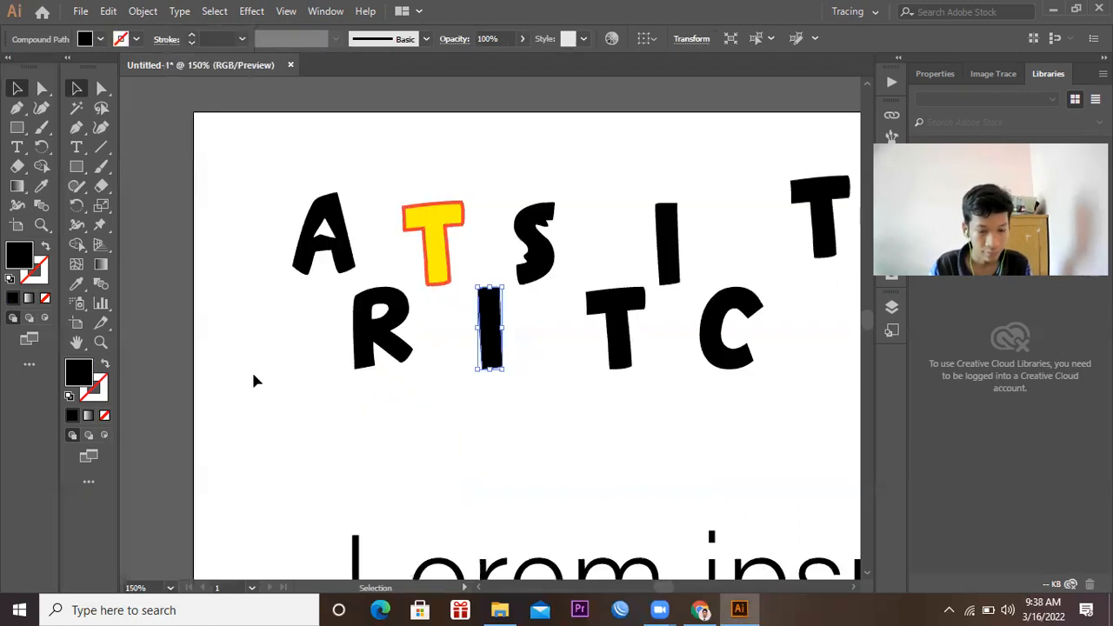
{"action": "left_click", "coordinate": [170, 588]}
{"action": "left_click", "coordinate": [206, 371]}
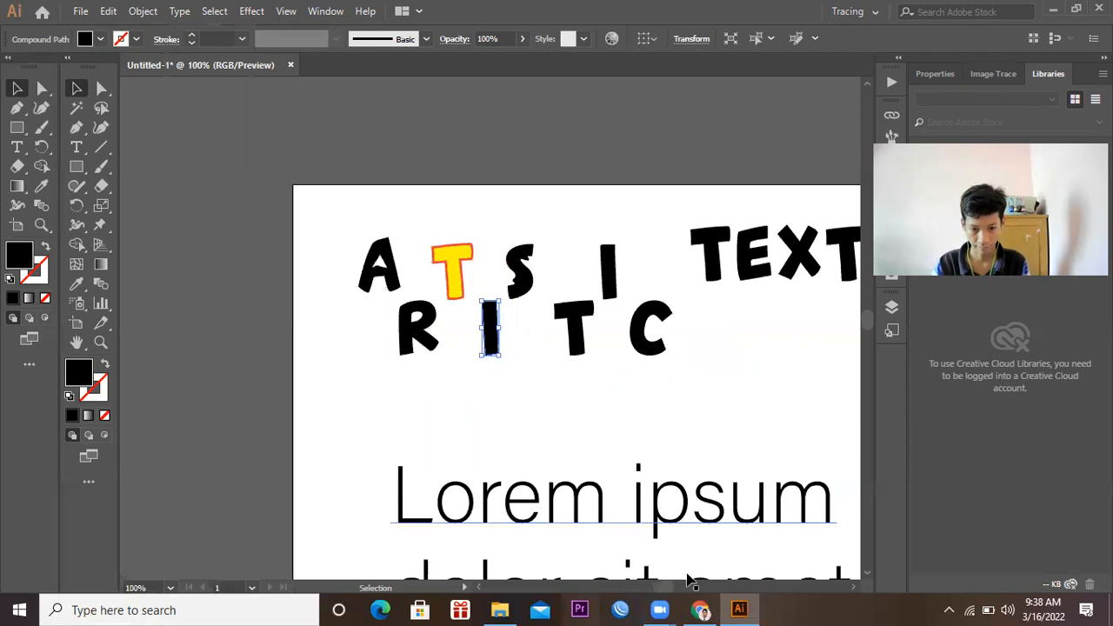
{"action": "left_click_drag", "start_coordinate": [668, 590], "coordinate": [671, 591]}
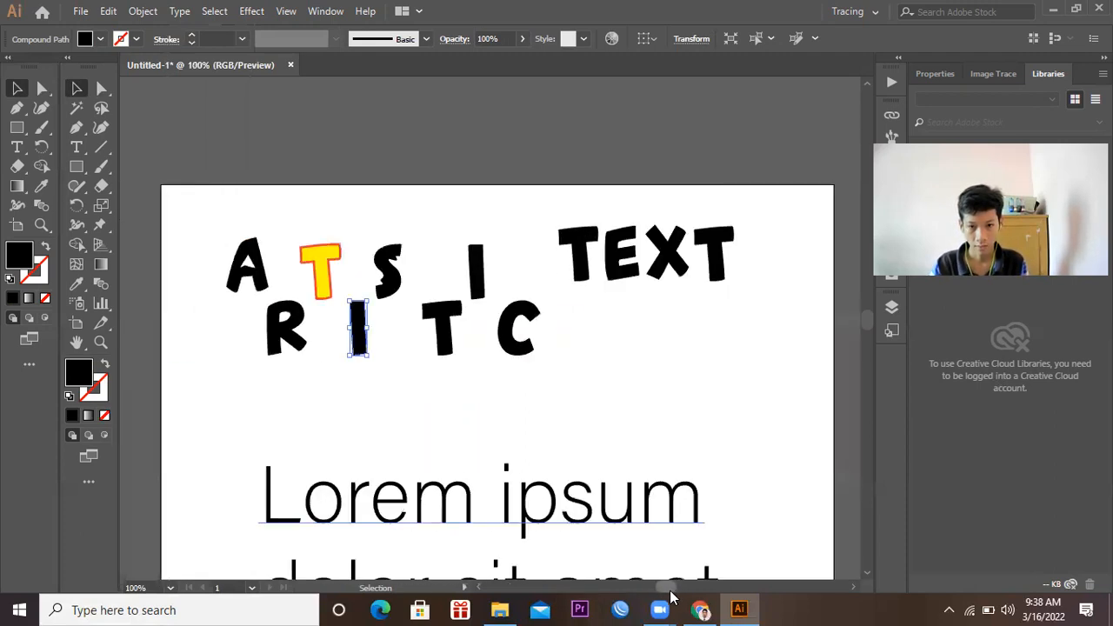
{"action": "left_click", "coordinate": [891, 308]}
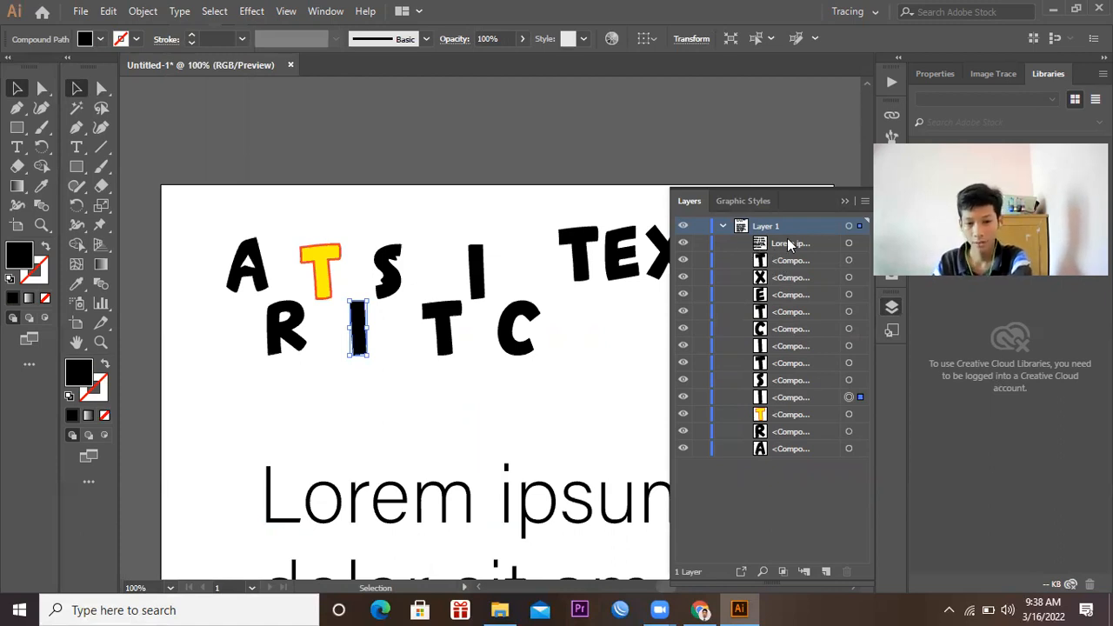
{"action": "left_click", "coordinate": [721, 227]}
{"action": "left_click", "coordinate": [682, 228]}
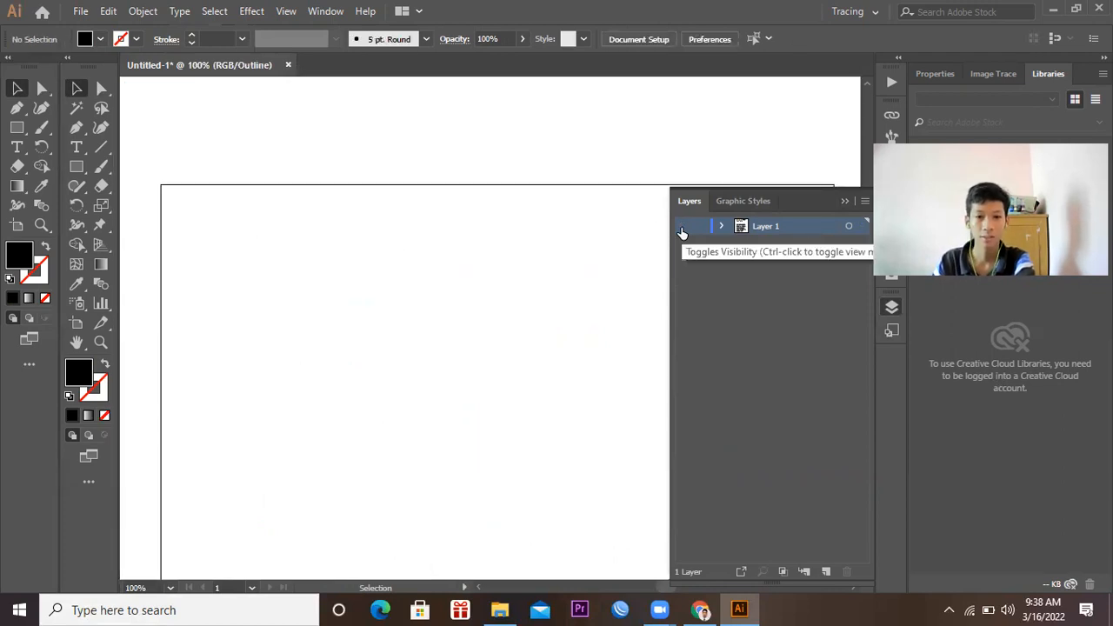
{"action": "left_click", "coordinate": [682, 227]}
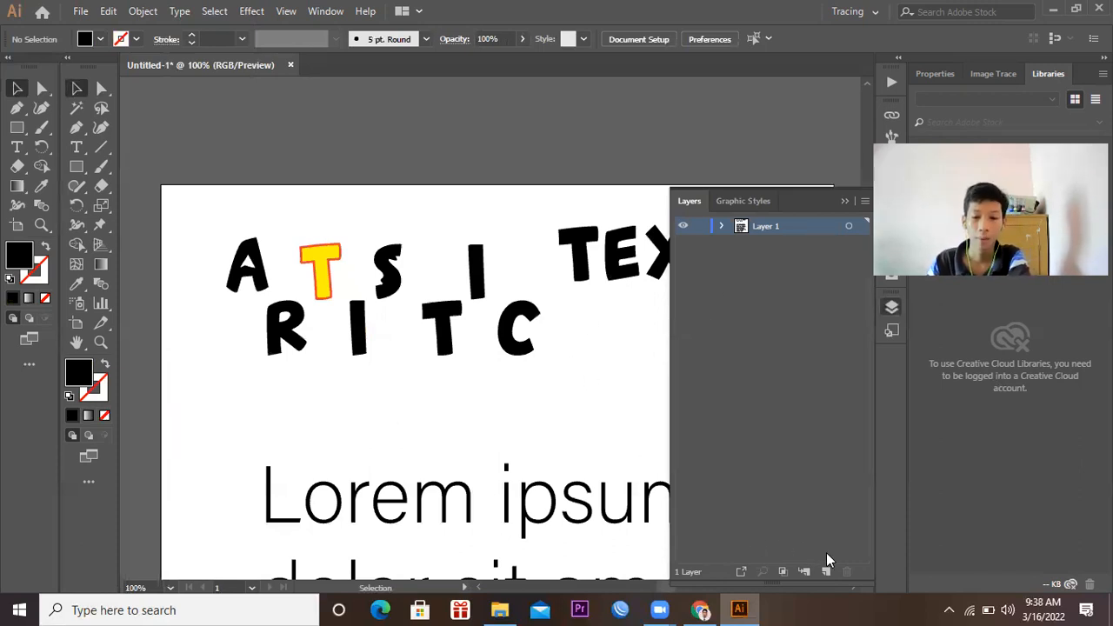
Step: Recheck the topic list in Chrome and, back in Illustrator, rename Layer 1 as TEXT
{"action": "left_click", "coordinate": [700, 610]}
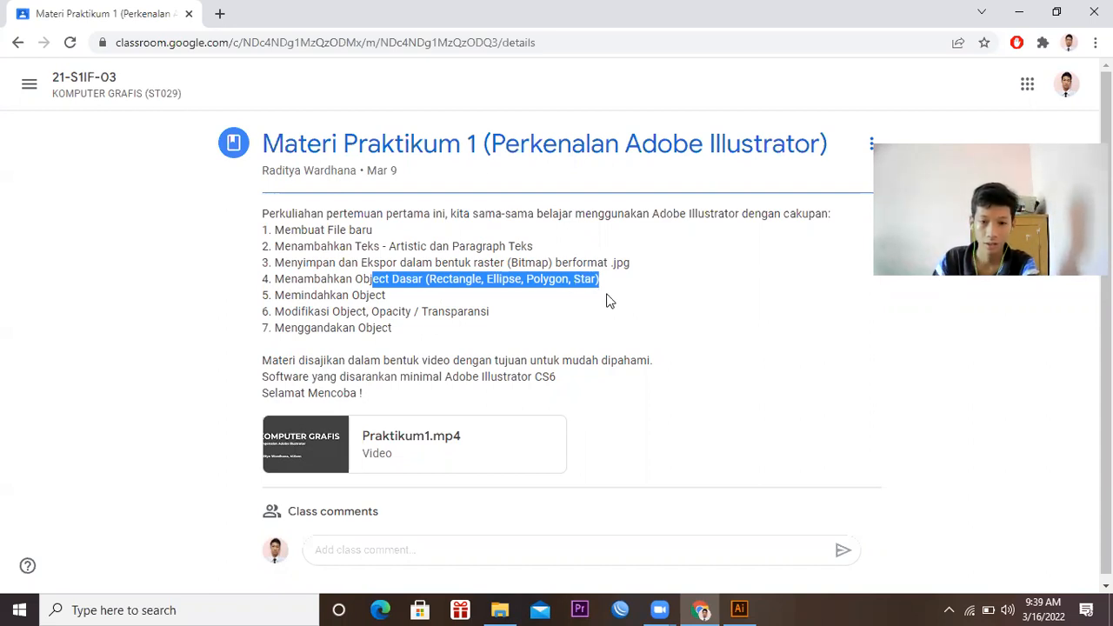
{"action": "left_click", "coordinate": [740, 609]}
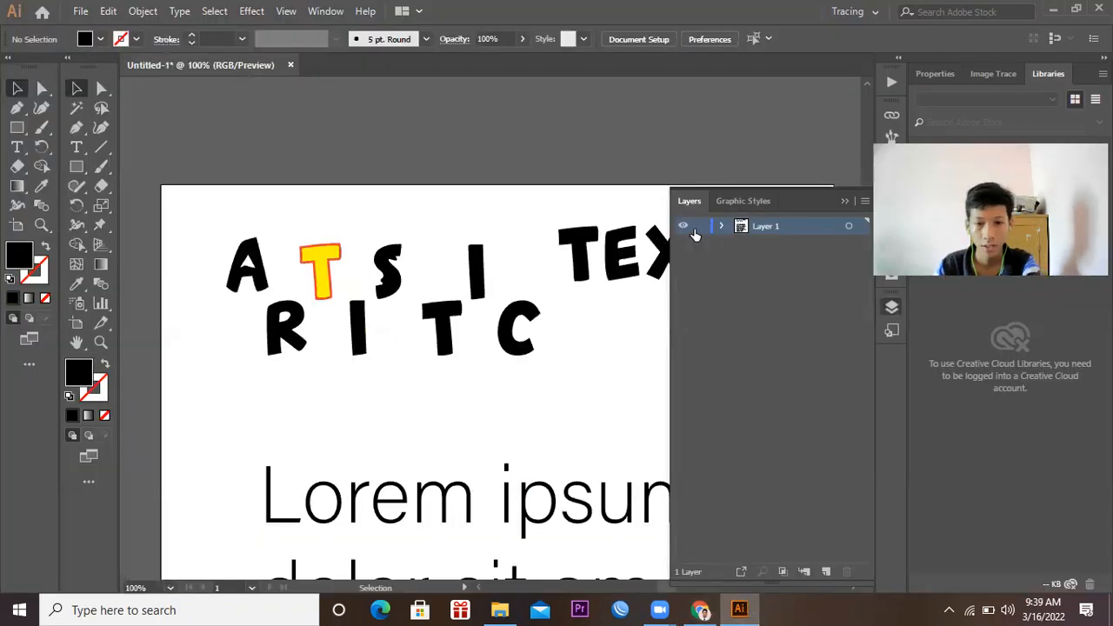
{"action": "double_click", "coordinate": [769, 226]}
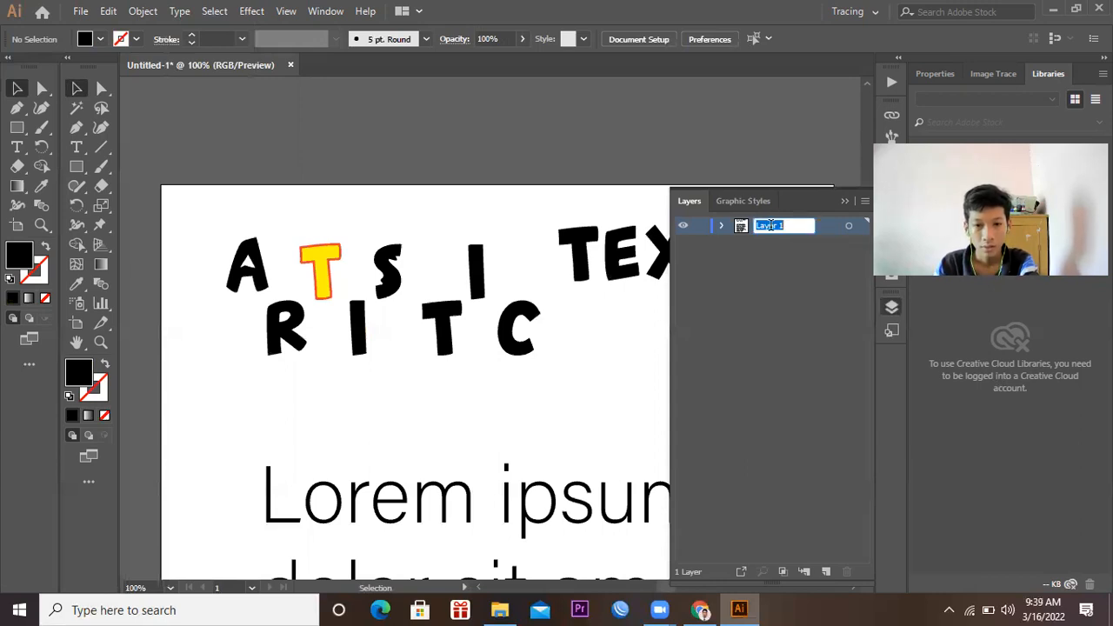
{"action": "type", "text": "TEXT"}
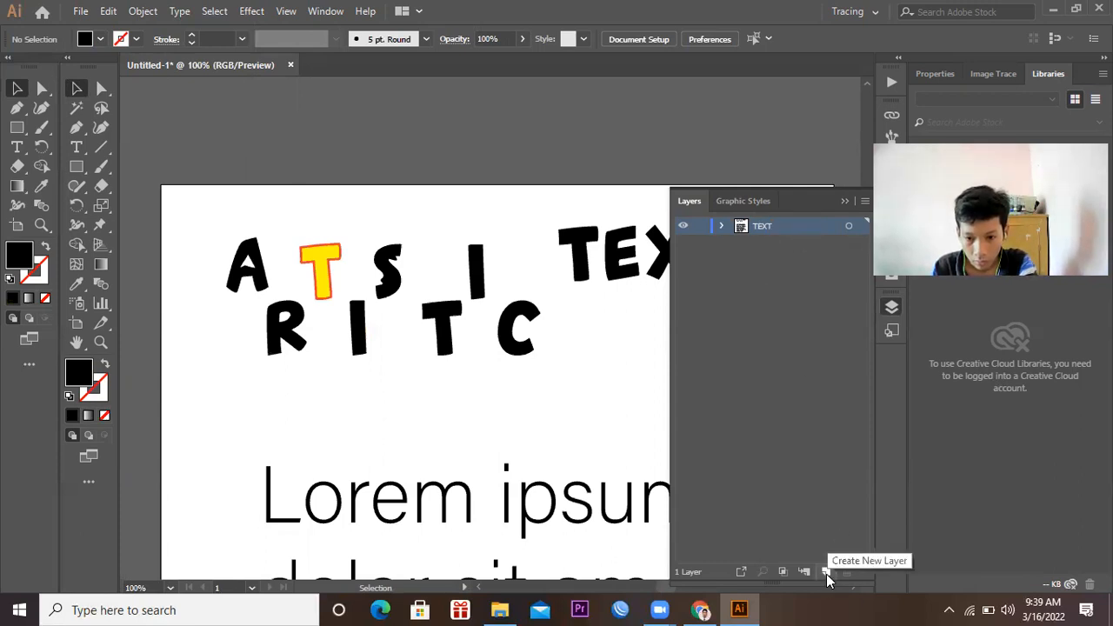
Step: Add a new layer above TEXT and name it OBJECT
{"action": "left_click", "coordinate": [826, 572]}
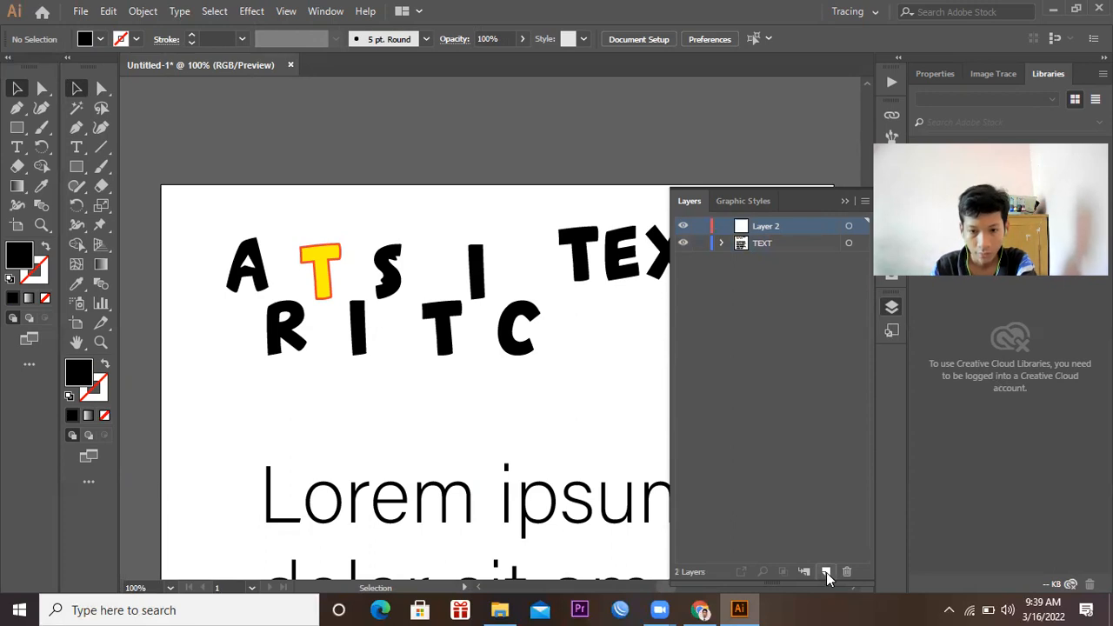
{"action": "double_click", "coordinate": [765, 227]}
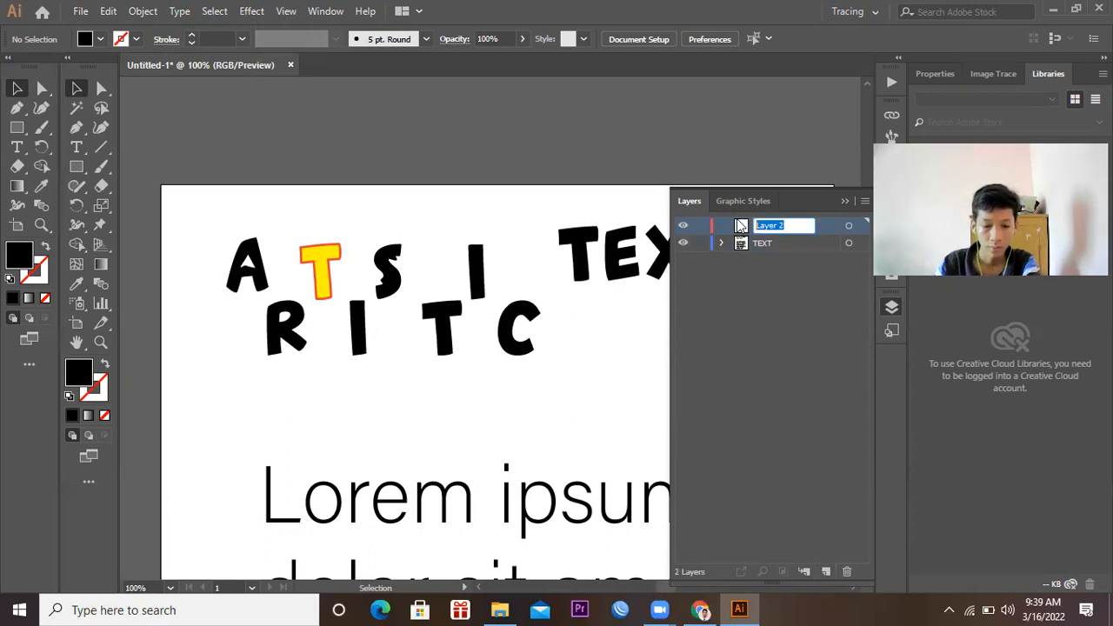
{"action": "type", "text": "OBJECT"}
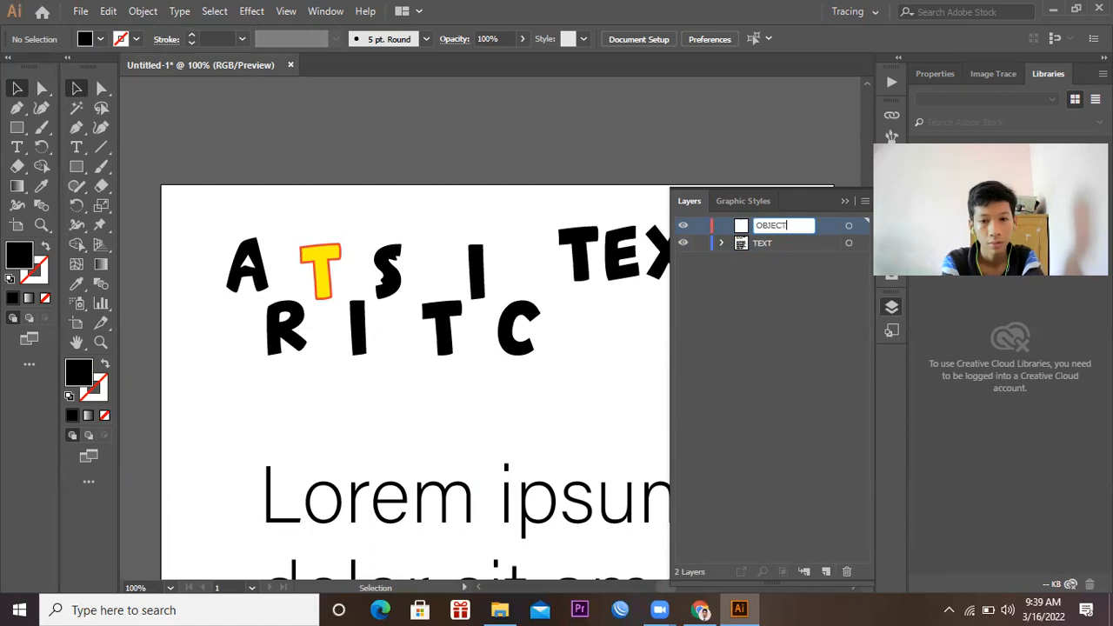
{"action": "key", "text": "Return"}
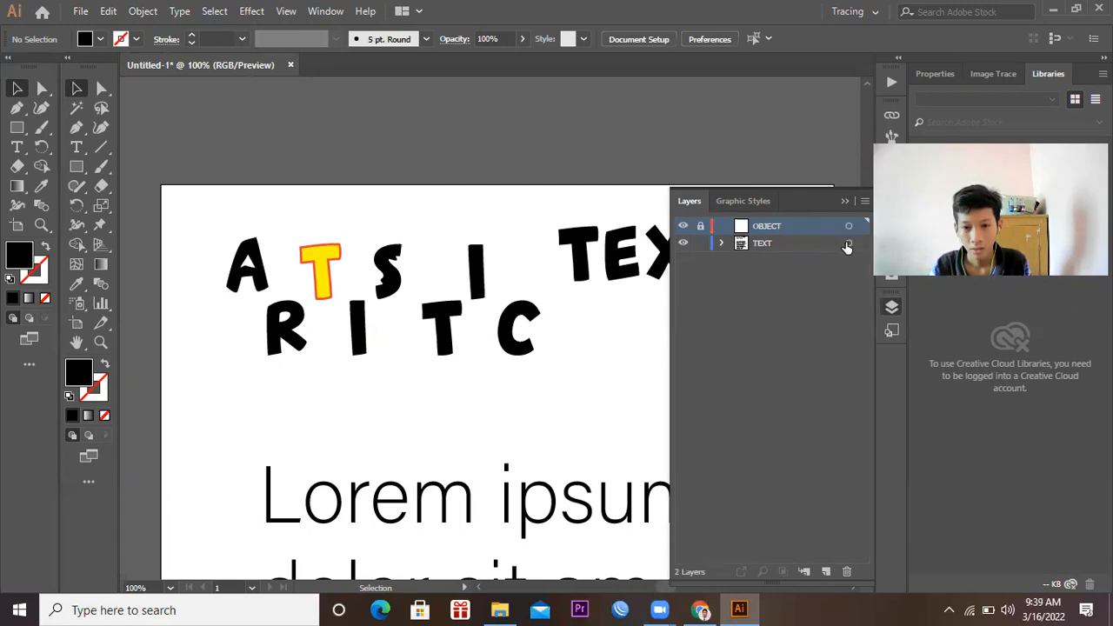
Step: Unlock the OBJECT layer, keep it visible with the TEXT layer hidden, and close the layer list
{"action": "left_click", "coordinate": [700, 227]}
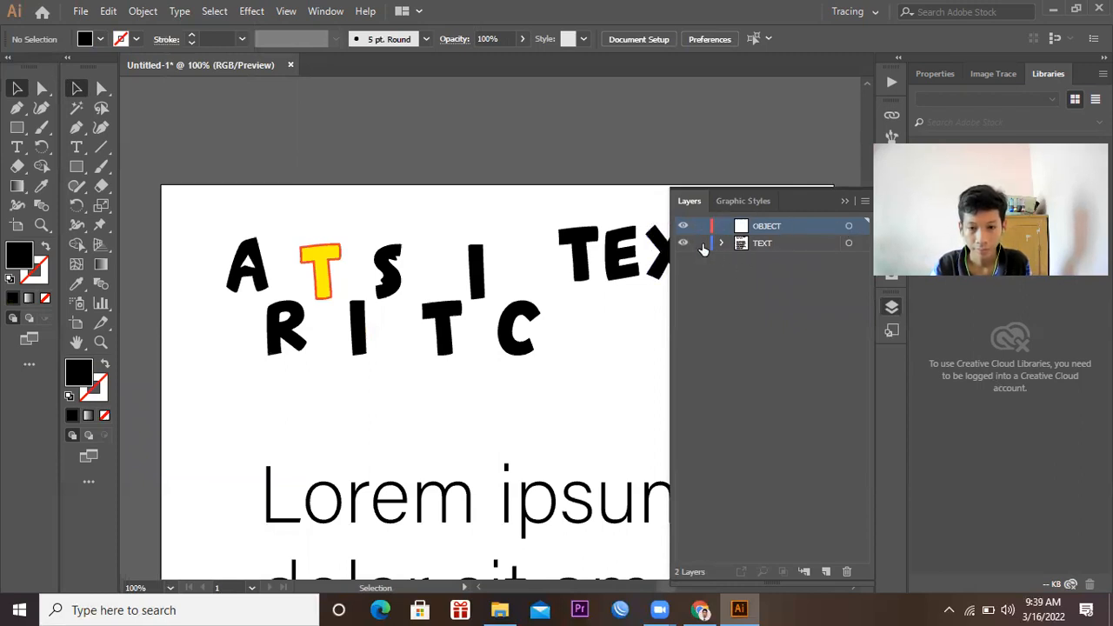
{"action": "left_click_drag", "start_coordinate": [683, 227], "coordinate": [683, 261]}
{"action": "key", "text": "ctrl+y"}
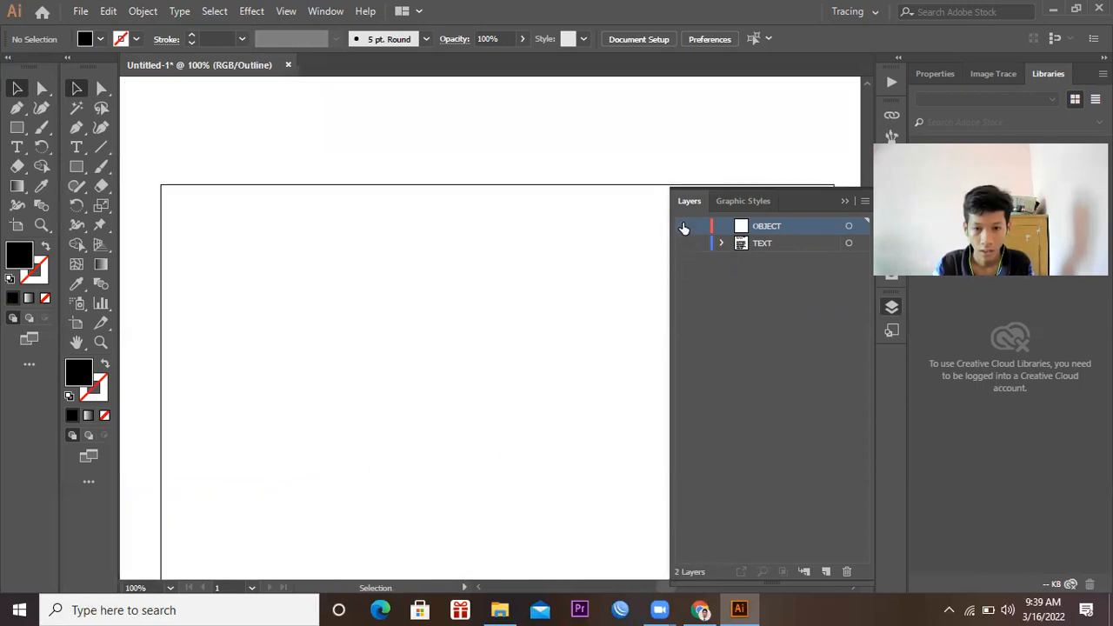
{"action": "left_click", "coordinate": [683, 226]}
{"action": "key", "text": "ctrl+y"}
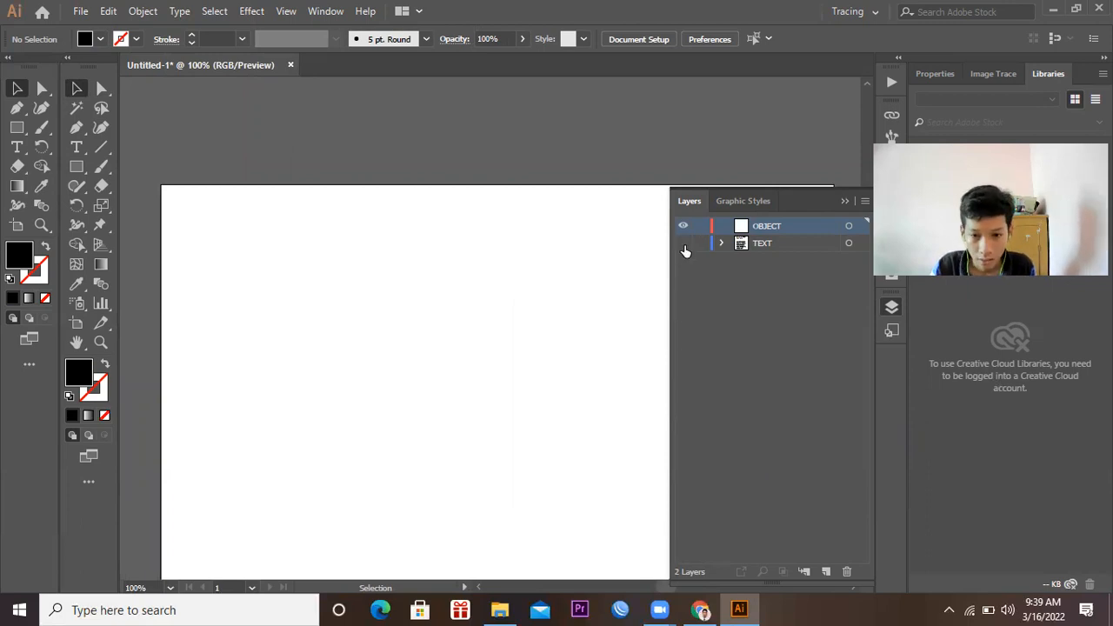
{"action": "left_click", "coordinate": [683, 243]}
{"action": "left_click", "coordinate": [683, 243]}
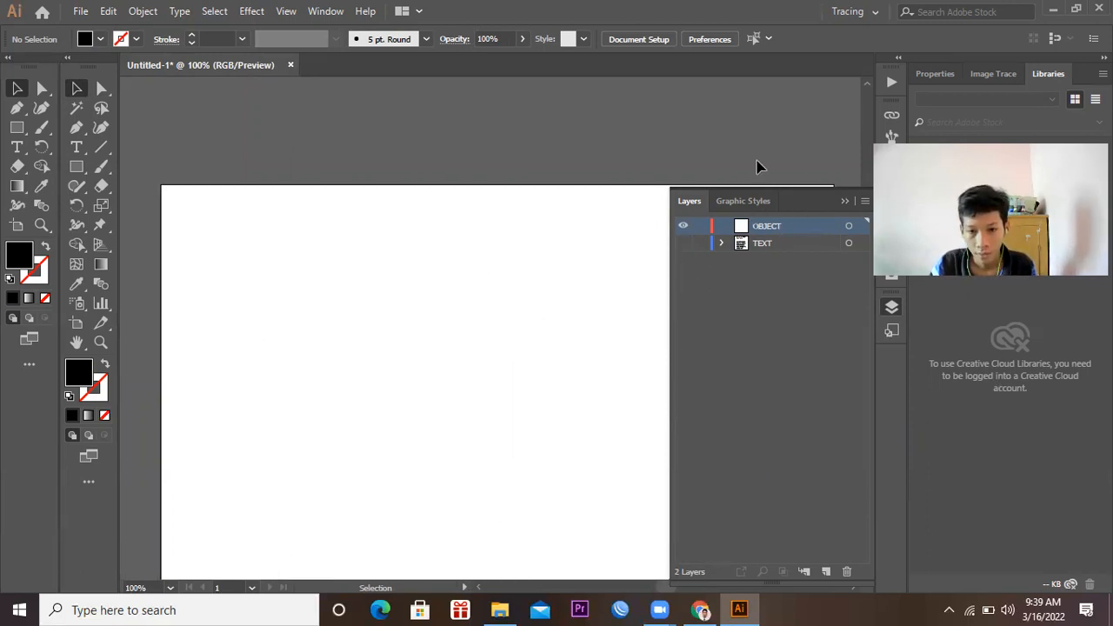
{"action": "left_click", "coordinate": [845, 201]}
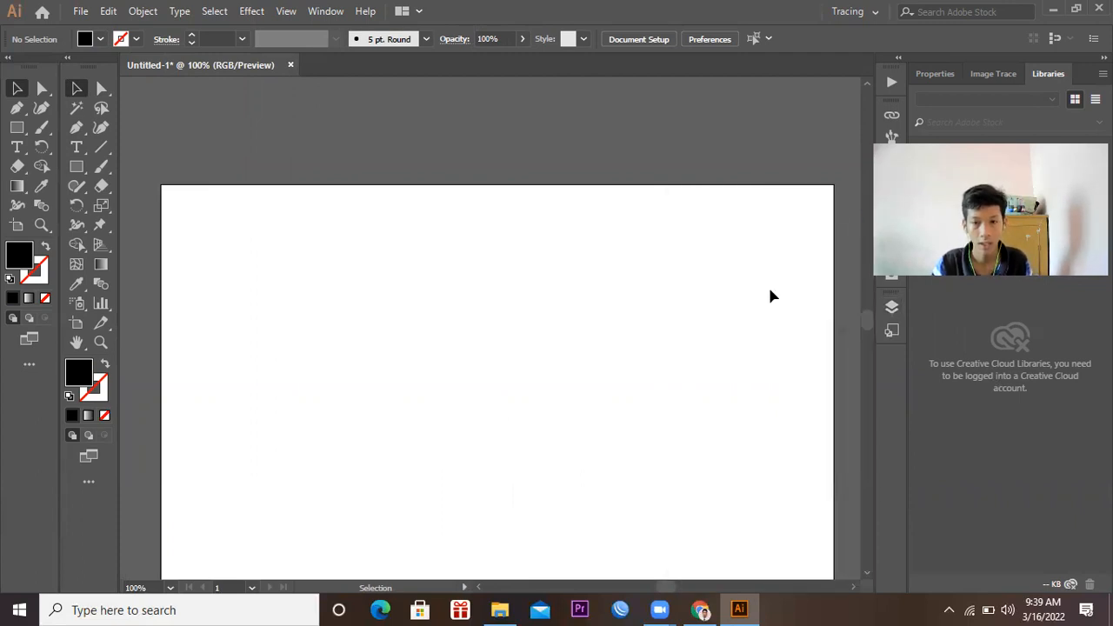
Step: Draw a black rectangle near the artboard's upper-left corner and a square about 32 mm wide, farther right and slightly lower
{"action": "left_click", "coordinate": [866, 571]}
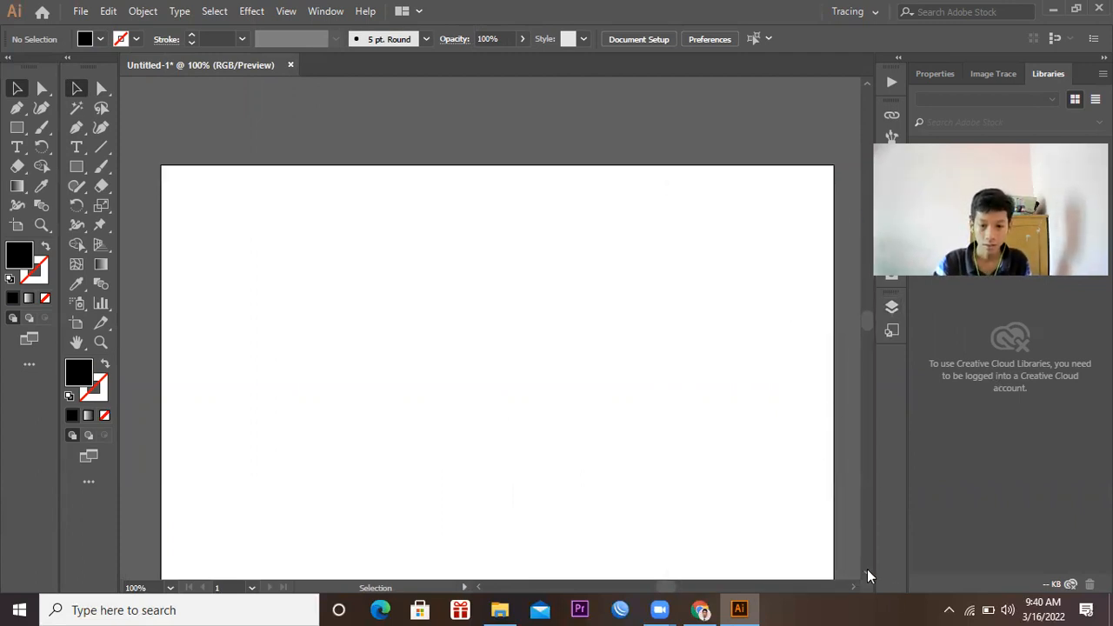
{"action": "left_click", "coordinate": [867, 571]}
{"action": "left_click", "coordinate": [866, 571]}
{"action": "left_click", "coordinate": [867, 571]}
{"action": "left_click", "coordinate": [866, 571]}
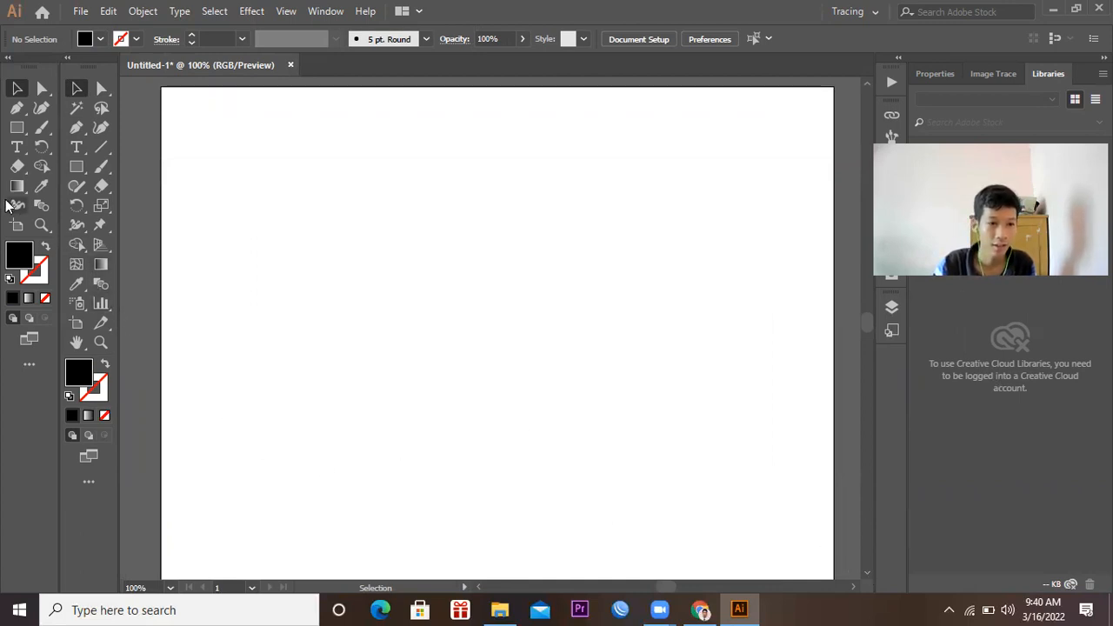
{"action": "left_click", "coordinate": [17, 129]}
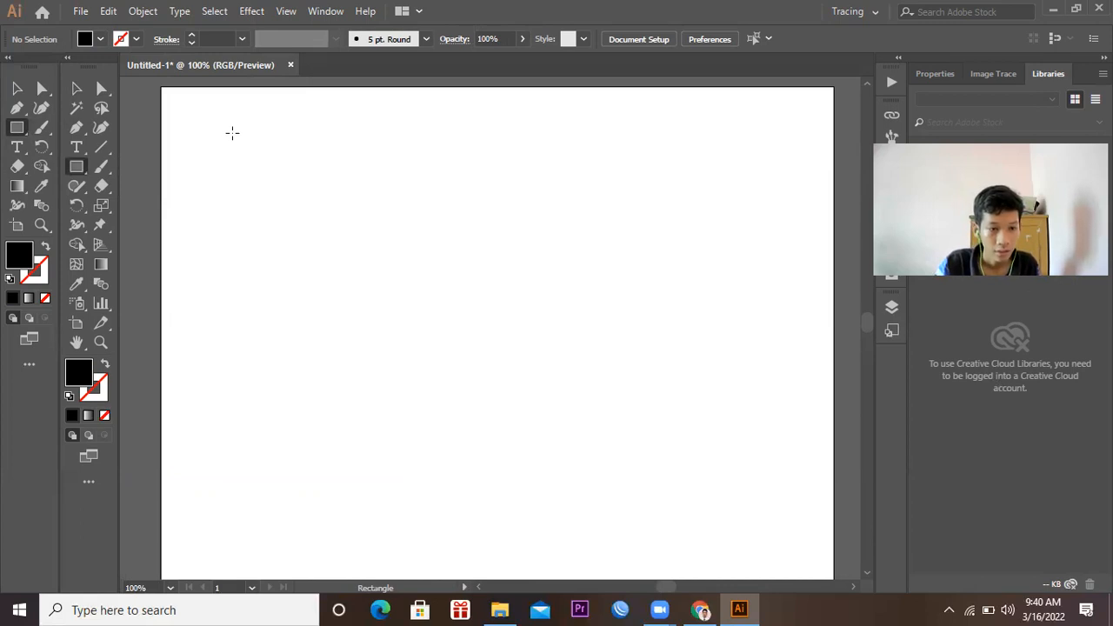
{"action": "left_click_drag", "start_coordinate": [232, 133], "coordinate": [324, 213]}
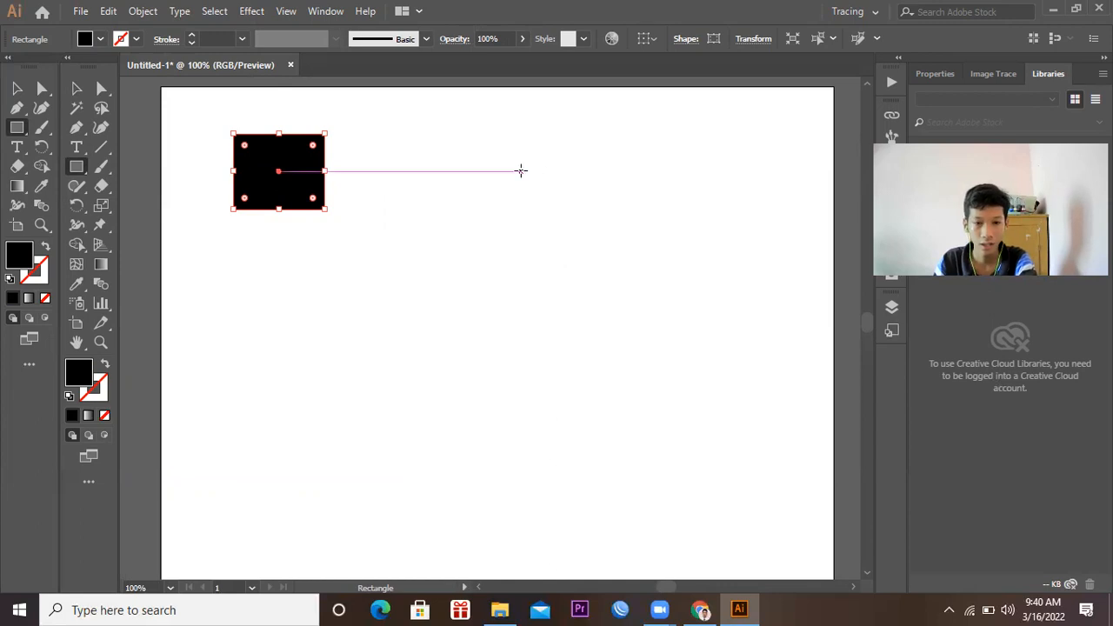
{"action": "left_click_drag", "start_coordinate": [539, 198], "coordinate": [643, 268]}
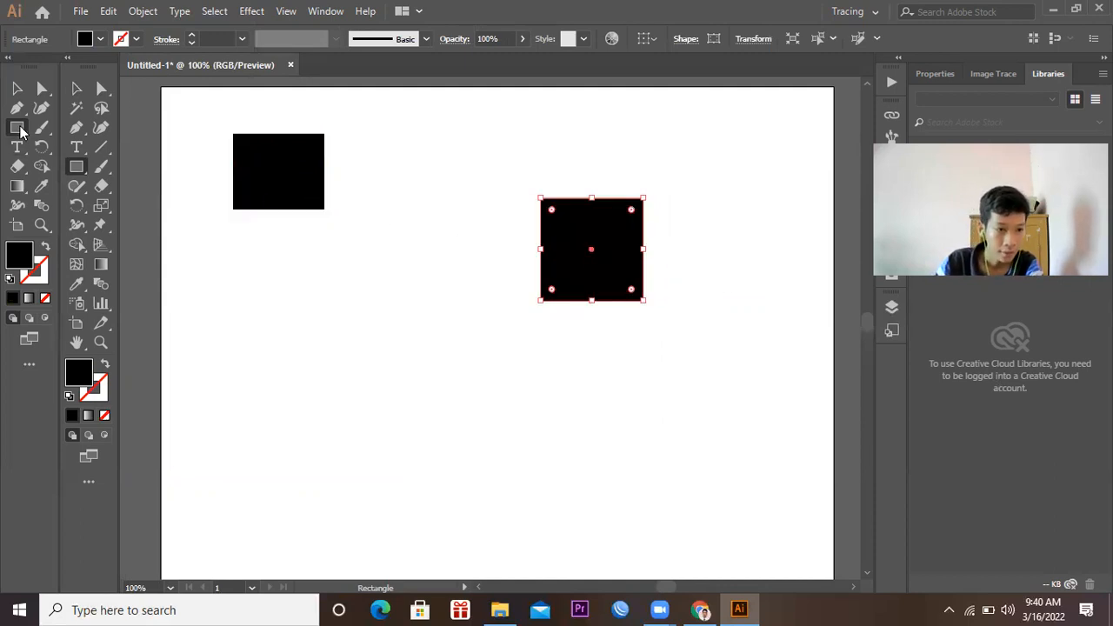
{"action": "left_click", "coordinate": [21, 130]}
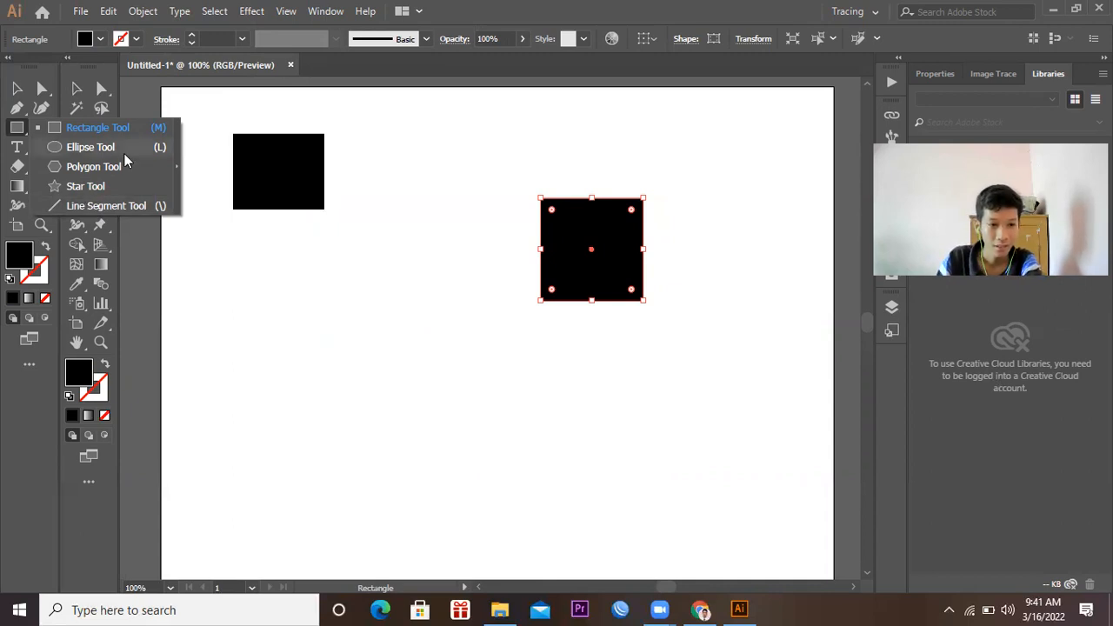
{"action": "left_click", "coordinate": [371, 151]}
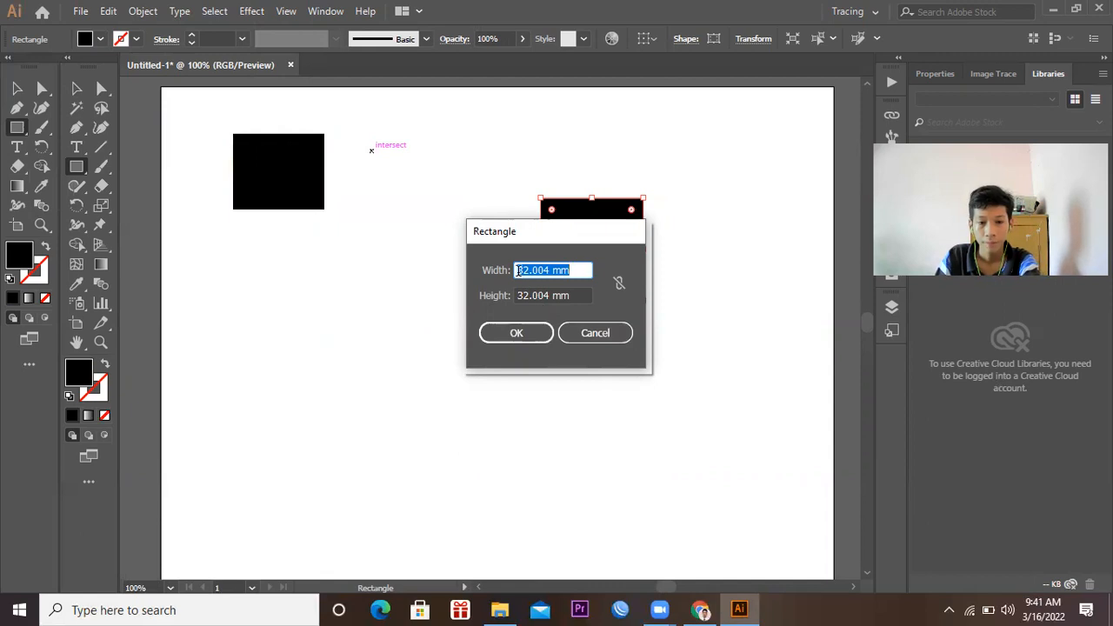
{"action": "left_click", "coordinate": [628, 336]}
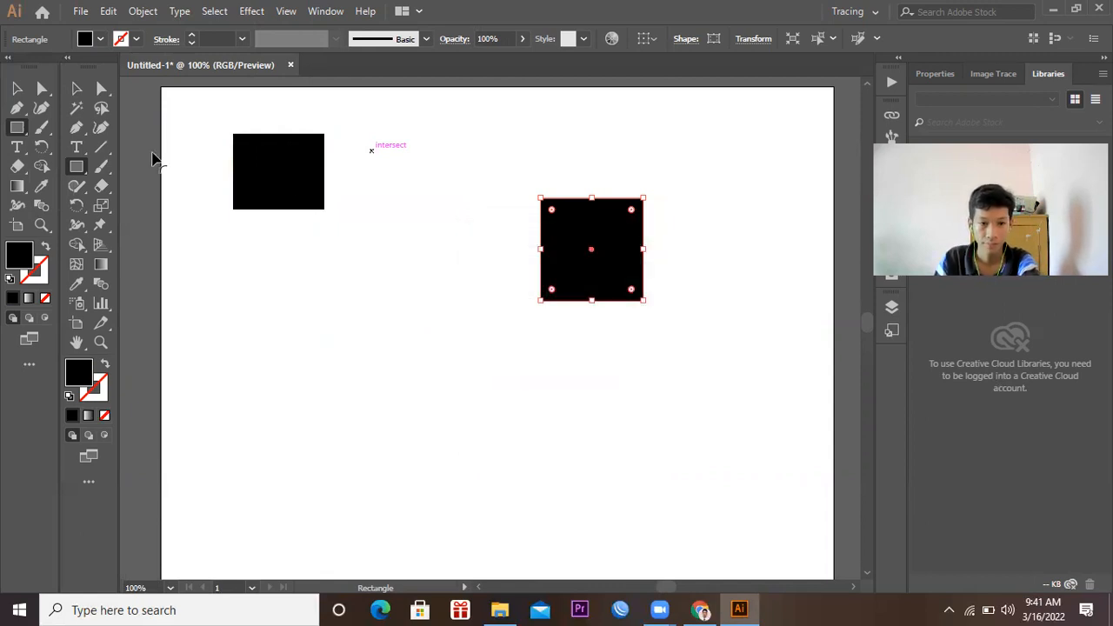
Step: Draw an ellipse about 34 × 32 mm below the rectangle and a circle about 35 mm across below the square
{"action": "left_click", "coordinate": [18, 129]}
{"action": "left_click", "coordinate": [59, 149]}
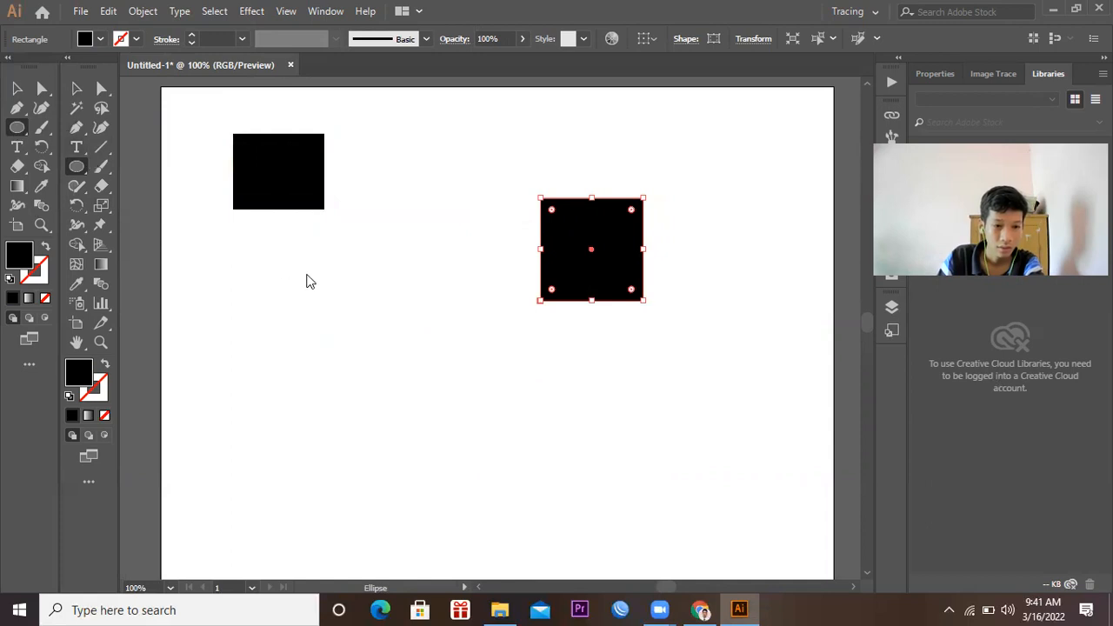
{"action": "left_click_drag", "start_coordinate": [266, 263], "coordinate": [370, 351]}
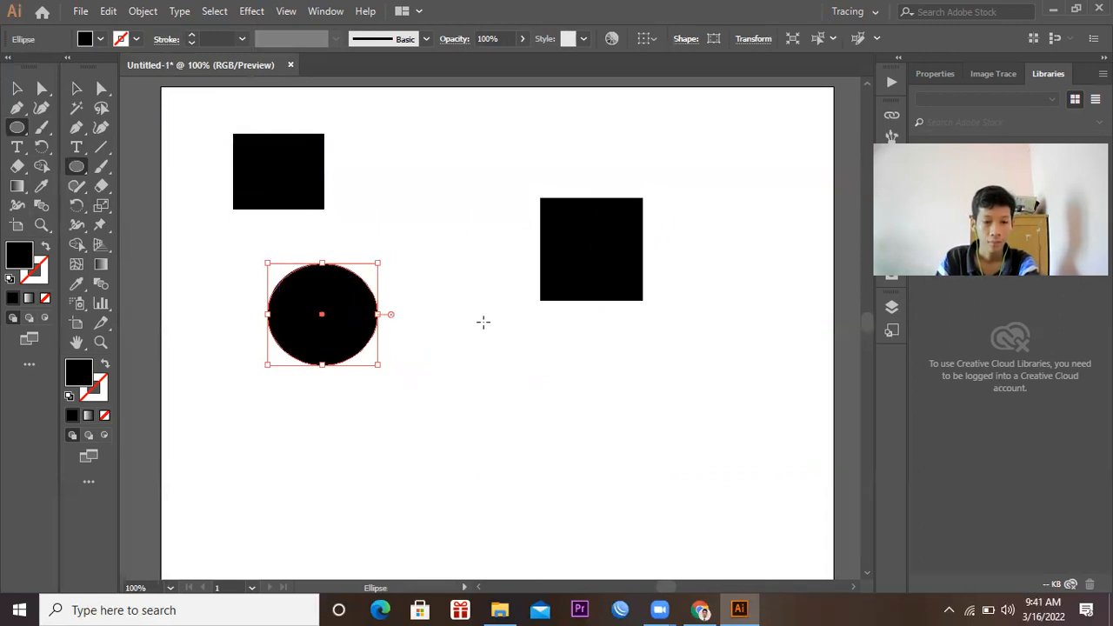
{"action": "left_click_drag", "start_coordinate": [488, 349], "coordinate": [541, 392]}
{"action": "left_click_drag", "start_coordinate": [557, 405], "coordinate": [600, 448]}
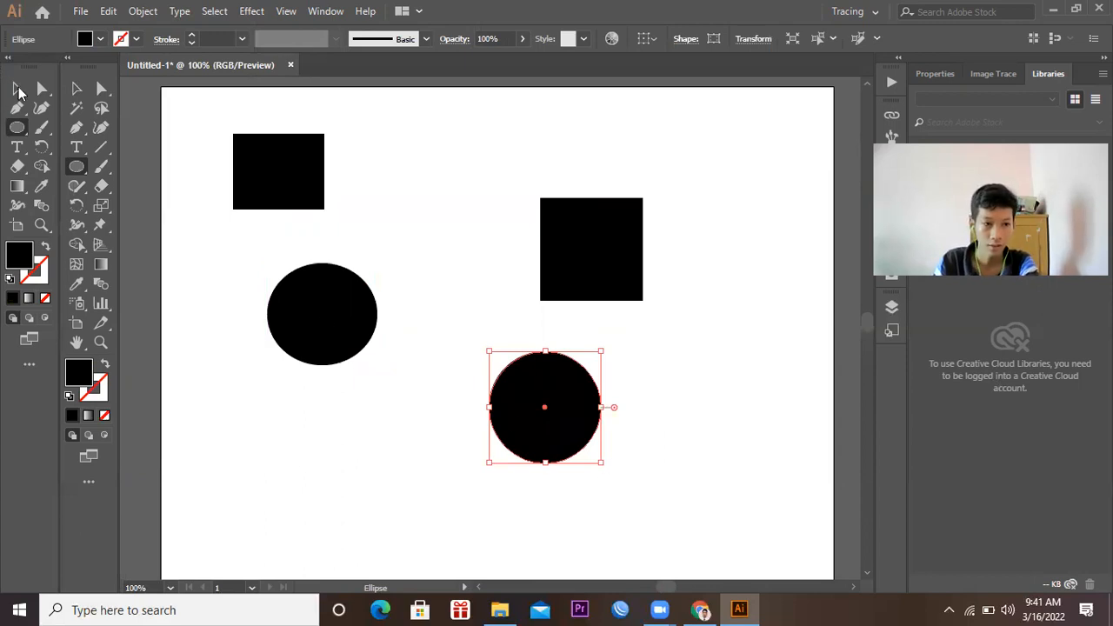
Step: Move the circle next to the ellipse and the square next to the rectangle, each just to the right of its neighbour
{"action": "left_click", "coordinate": [16, 88]}
{"action": "left_click_drag", "start_coordinate": [544, 420], "coordinate": [448, 336]}
{"action": "left_click", "coordinate": [465, 432]}
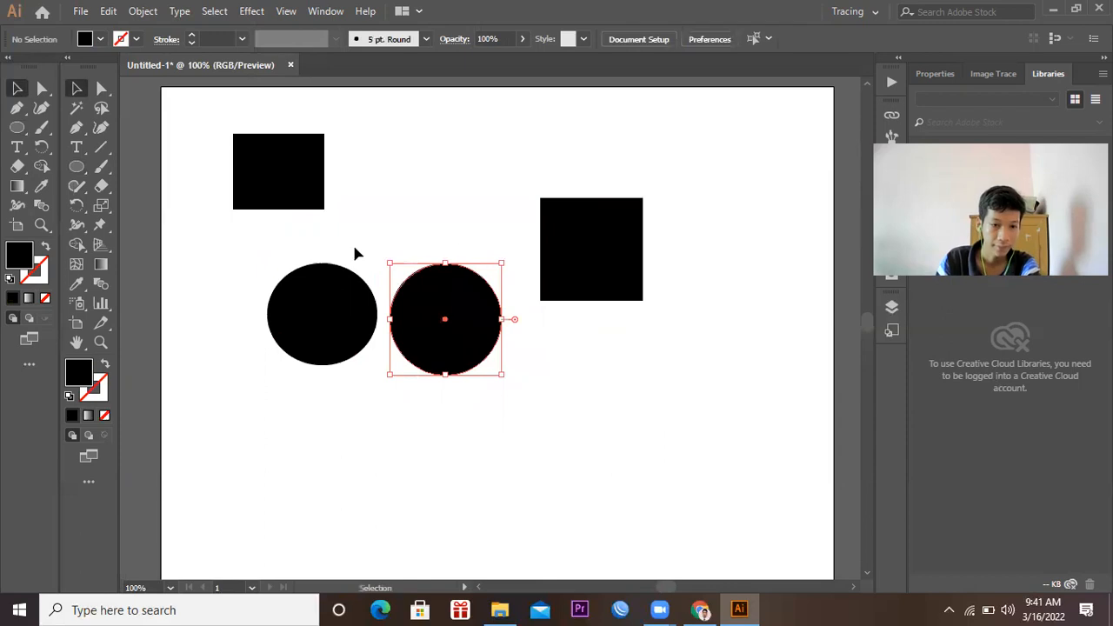
{"action": "left_click_drag", "start_coordinate": [608, 247], "coordinate": [411, 154]}
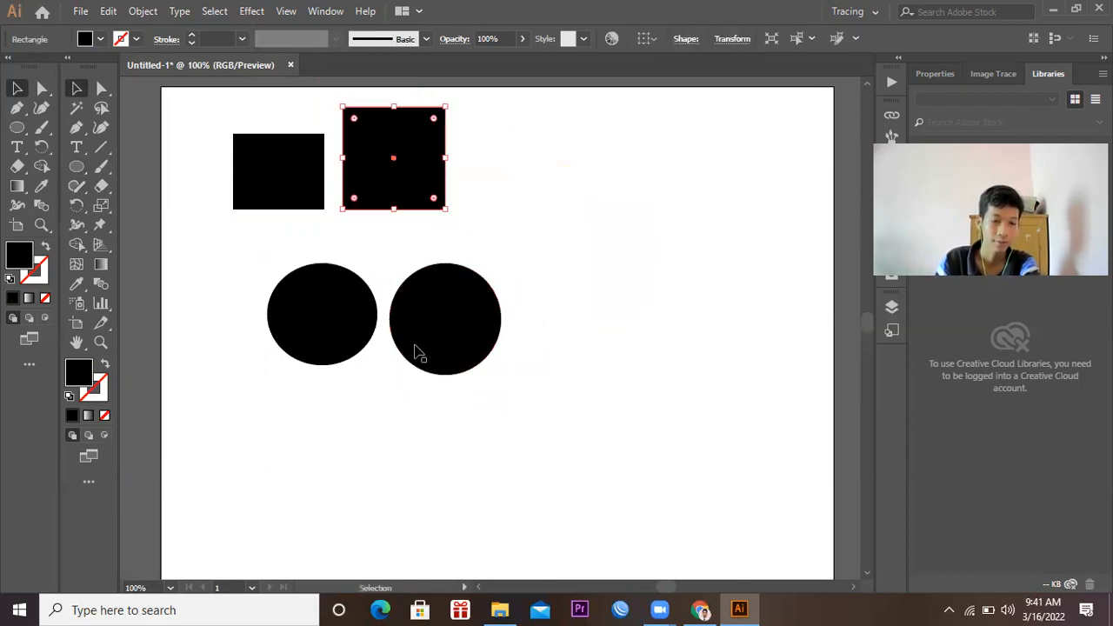
Step: Fill the rectangle with yellow and the square beside it with orange-red
{"action": "left_click", "coordinate": [320, 173], "text": "shift"}
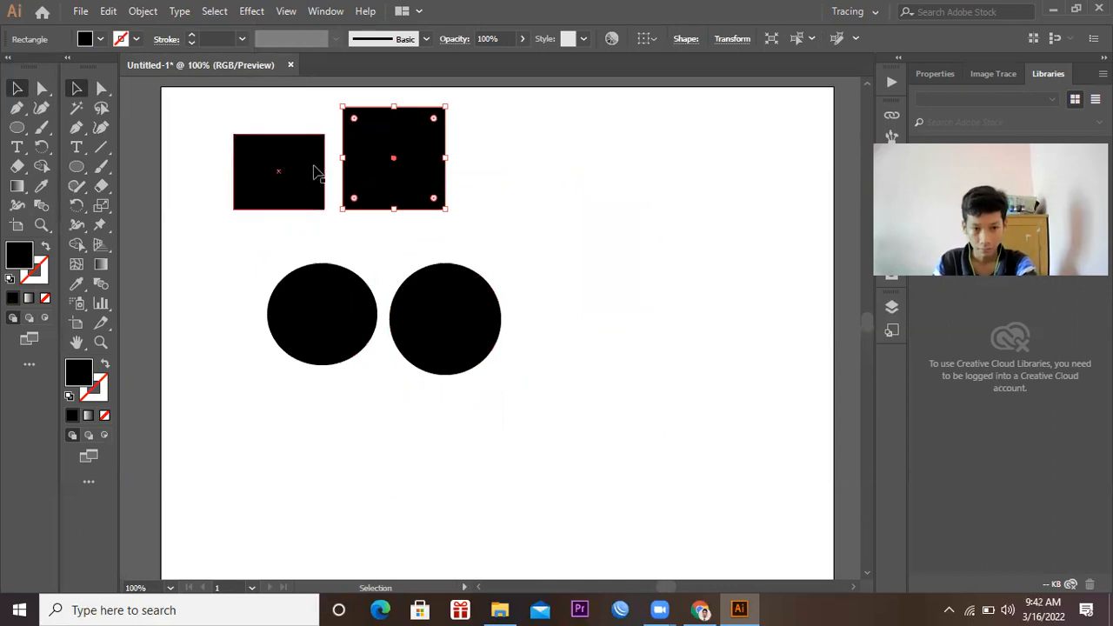
{"action": "left_click", "coordinate": [315, 173]}
{"action": "right_click", "coordinate": [312, 179]}
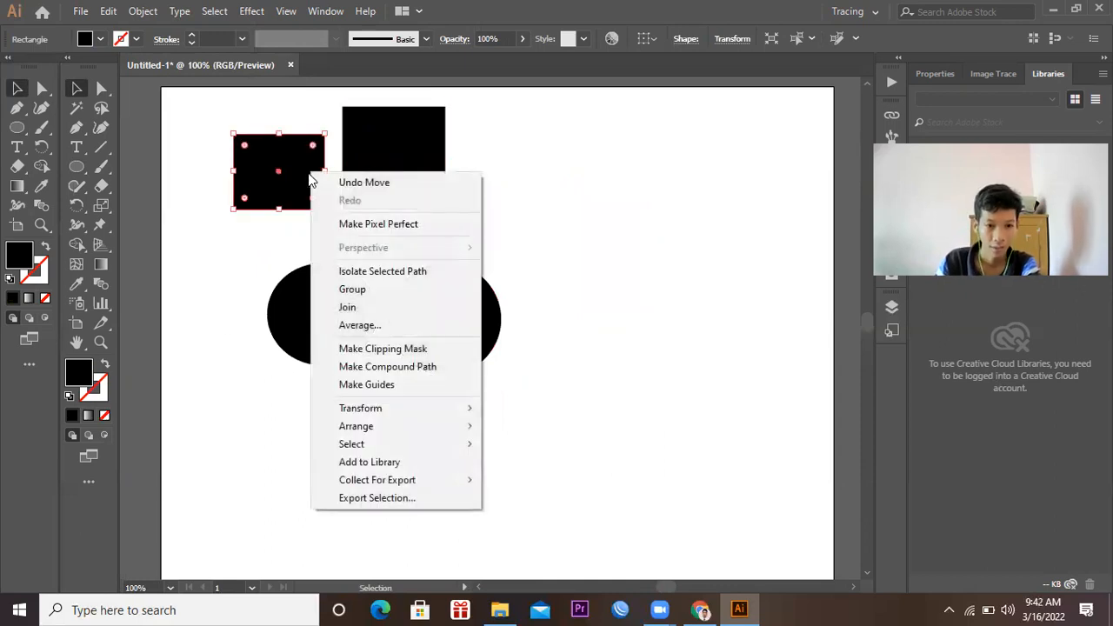
{"action": "left_click", "coordinate": [99, 40]}
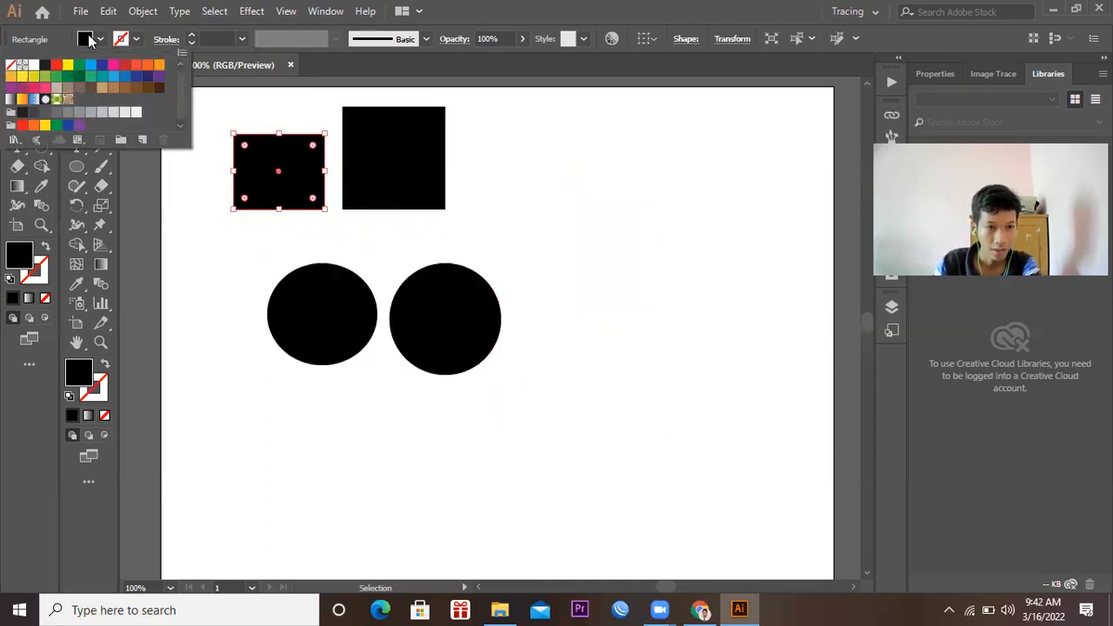
{"action": "left_click", "coordinate": [67, 65]}
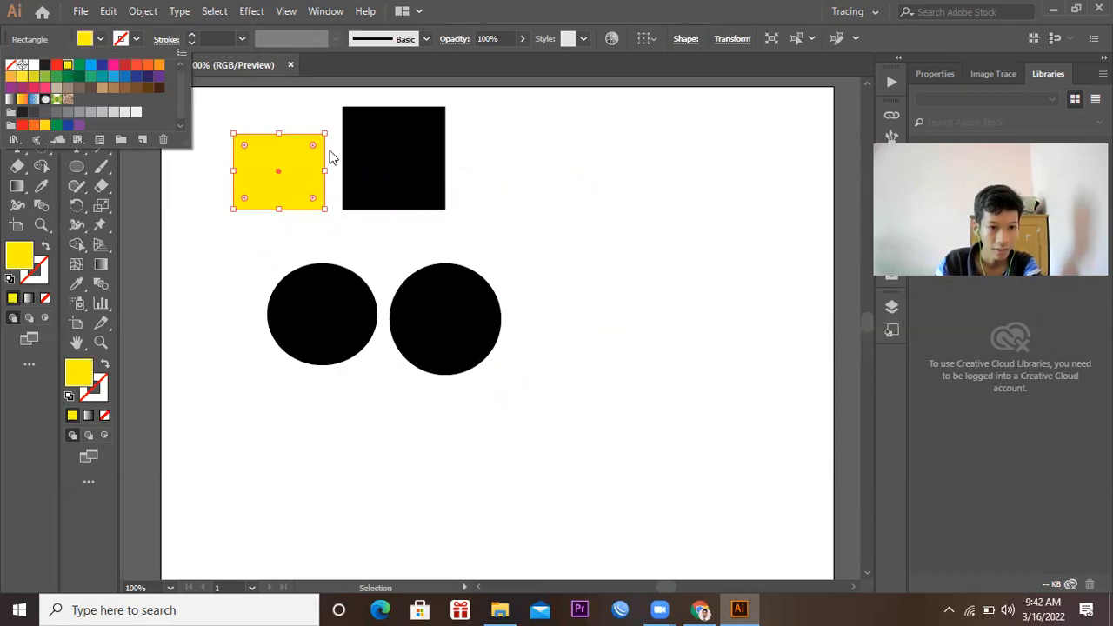
{"action": "left_click", "coordinate": [391, 174]}
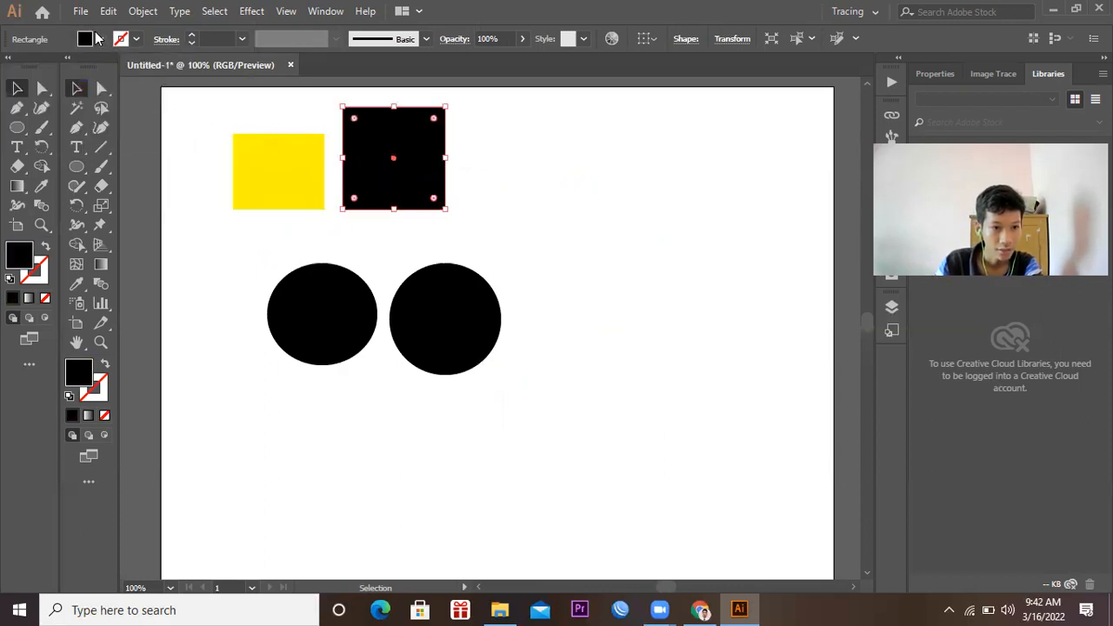
{"action": "left_click", "coordinate": [100, 39]}
{"action": "left_click", "coordinate": [134, 66]}
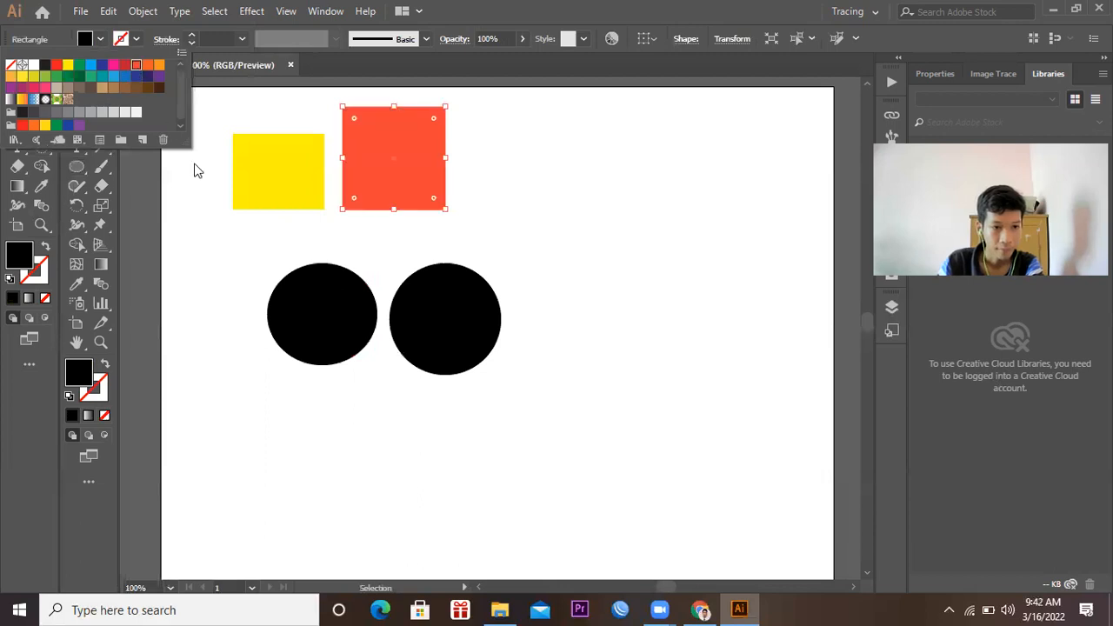
{"action": "double_click", "coordinate": [316, 296]}
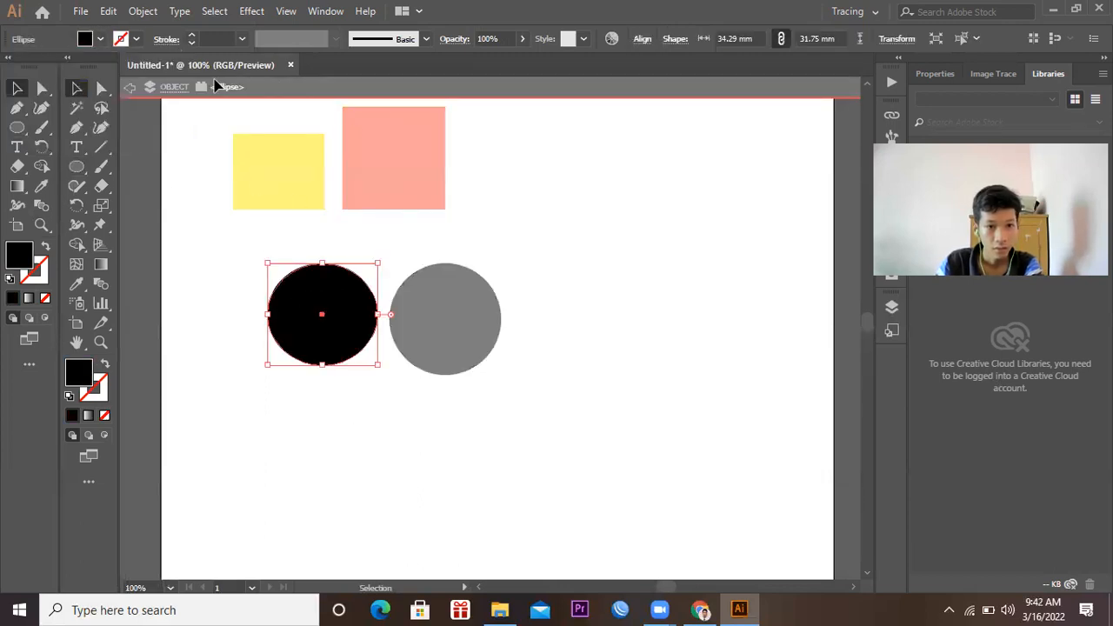
{"action": "left_click", "coordinate": [123, 81]}
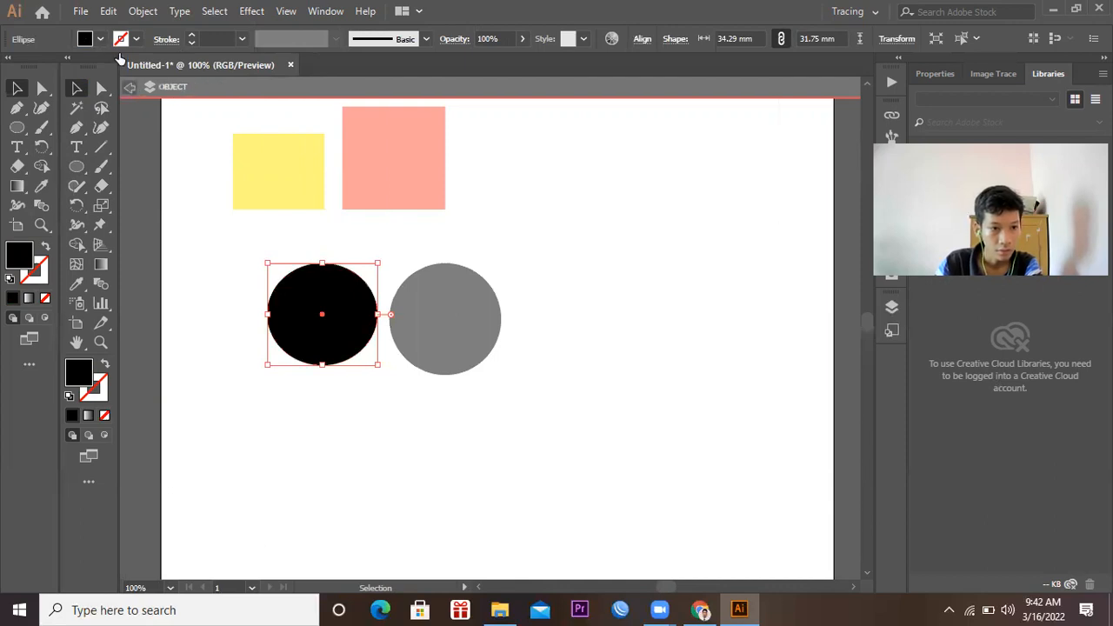
{"action": "left_click", "coordinate": [130, 88]}
{"action": "left_click", "coordinate": [84, 39]}
Step: Fill the ellipse with green and the circle beside it with light brown, leaving nothing selected
{"action": "left_click", "coordinate": [335, 345]}
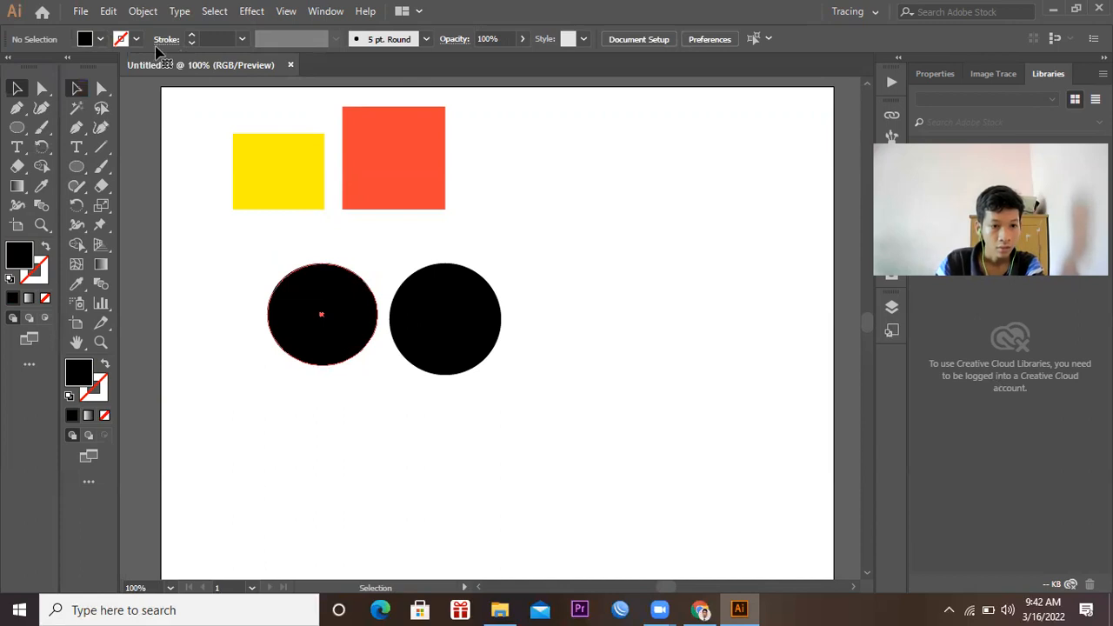
{"action": "left_click", "coordinate": [84, 38]}
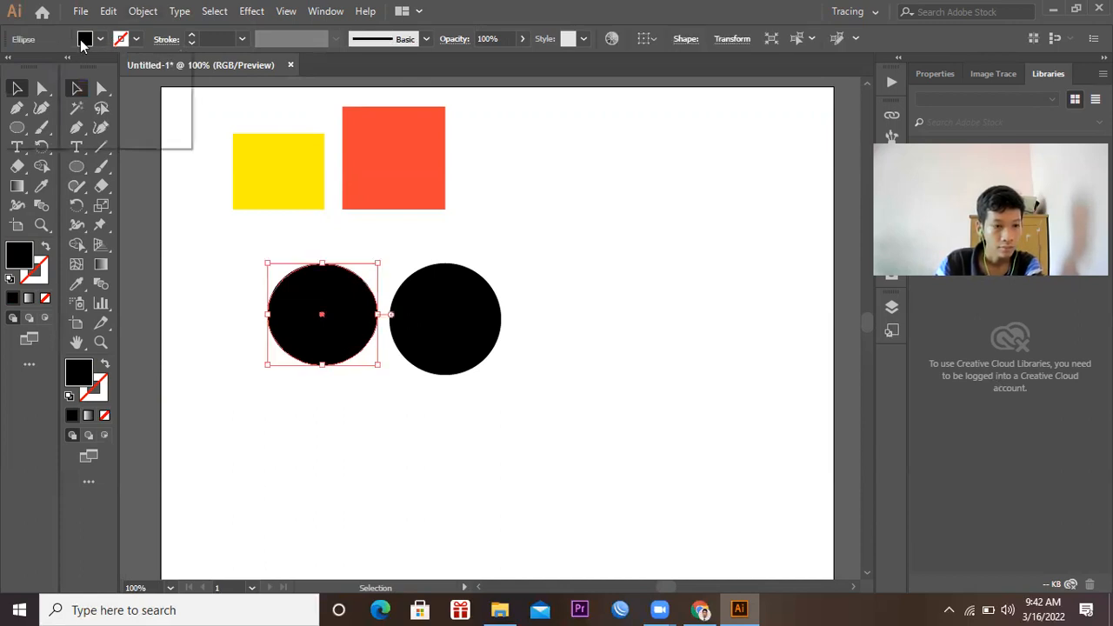
{"action": "left_click", "coordinate": [57, 76]}
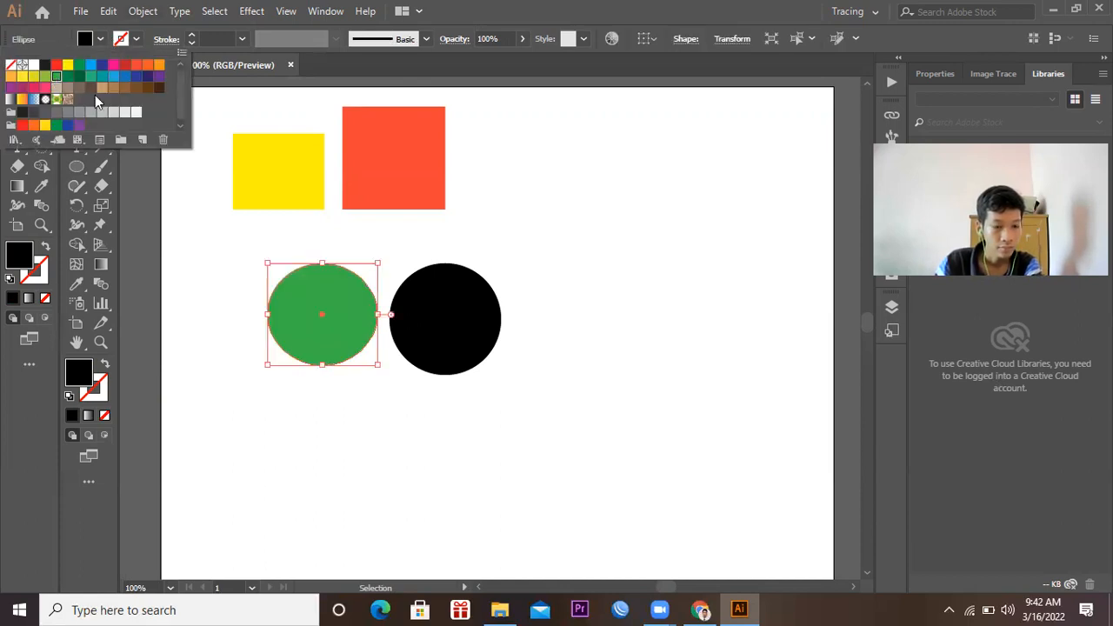
{"action": "left_click", "coordinate": [415, 321]}
{"action": "left_click", "coordinate": [426, 325]}
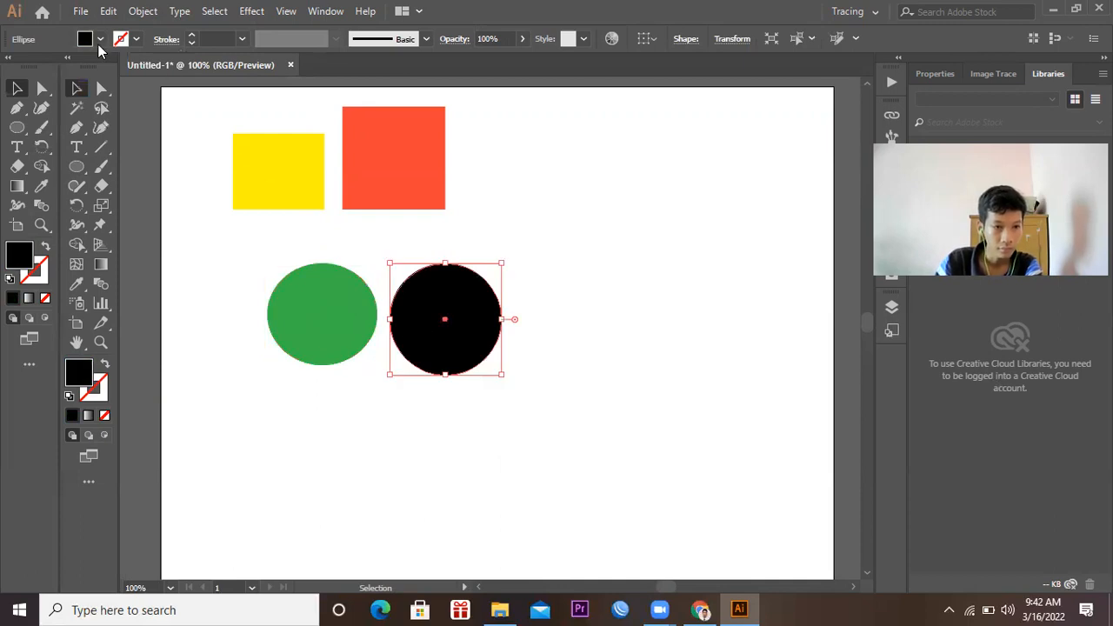
{"action": "left_click", "coordinate": [84, 38]}
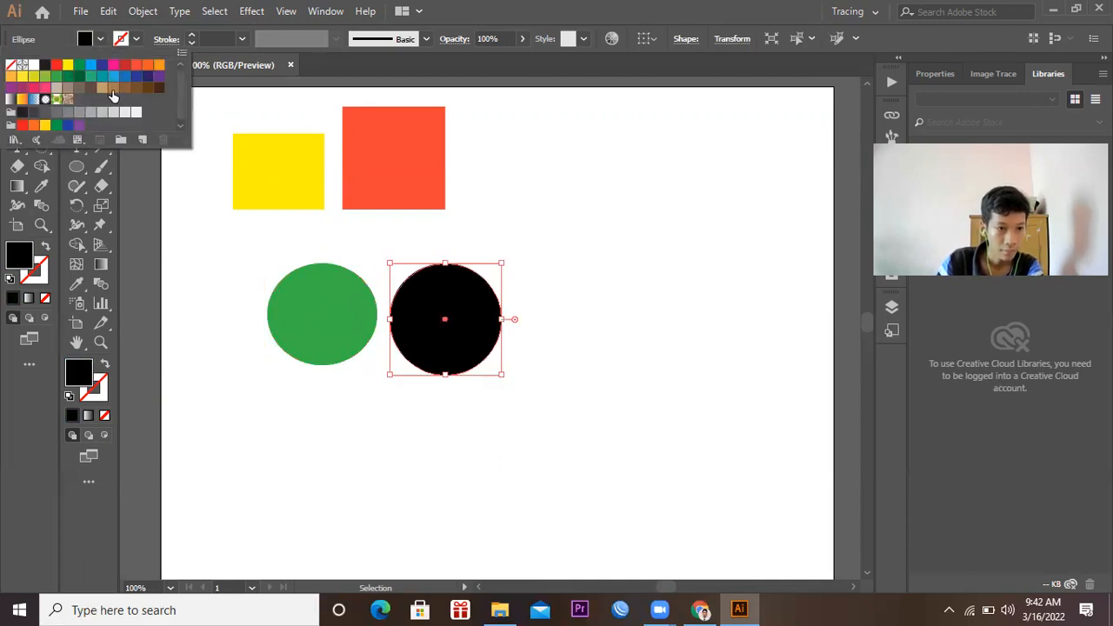
{"action": "left_click", "coordinate": [114, 88]}
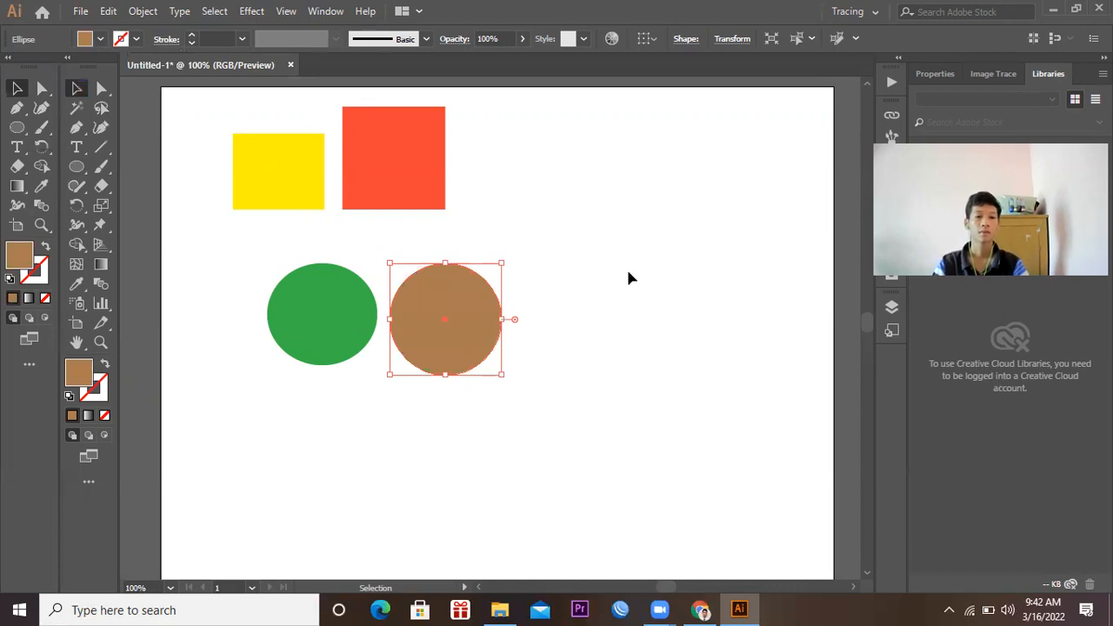
{"action": "left_click", "coordinate": [585, 260]}
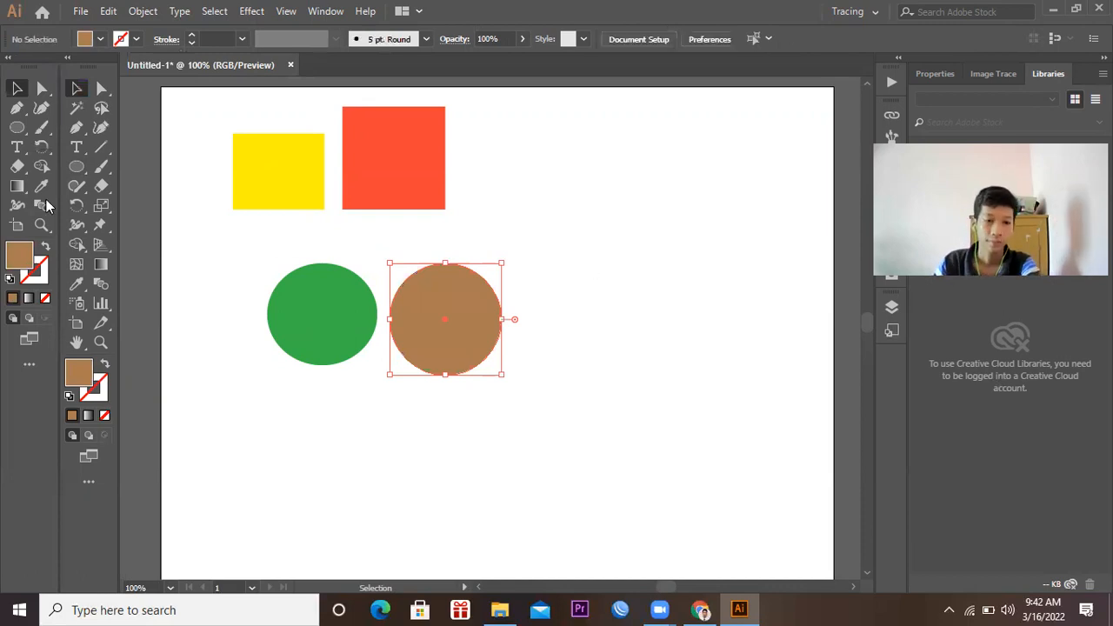
{"action": "left_click", "coordinate": [18, 129]}
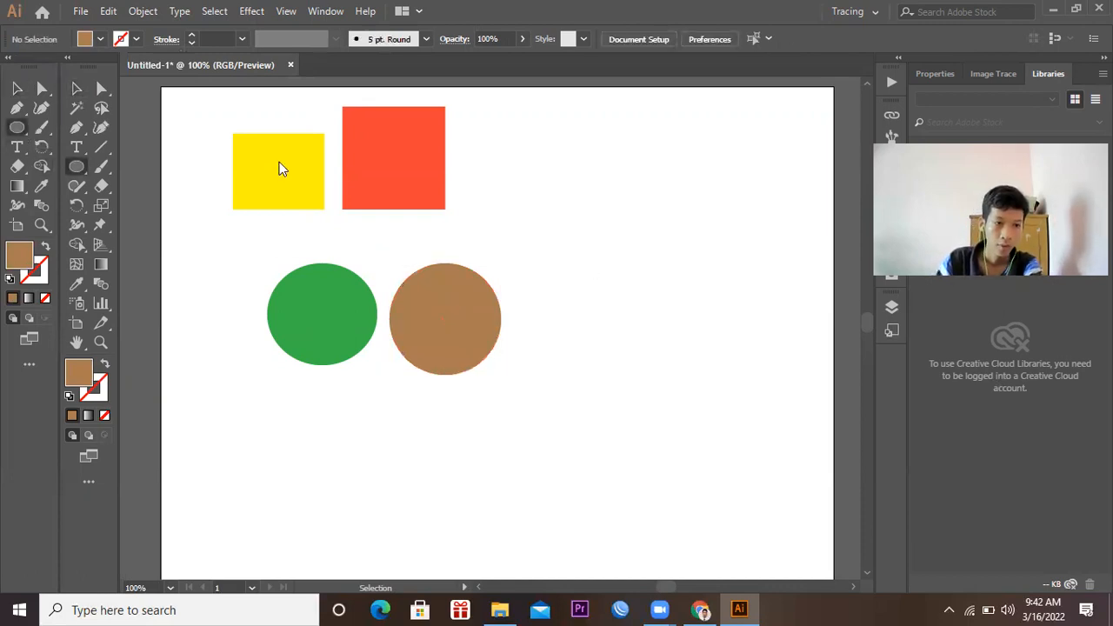
{"action": "left_click", "coordinate": [639, 202]}
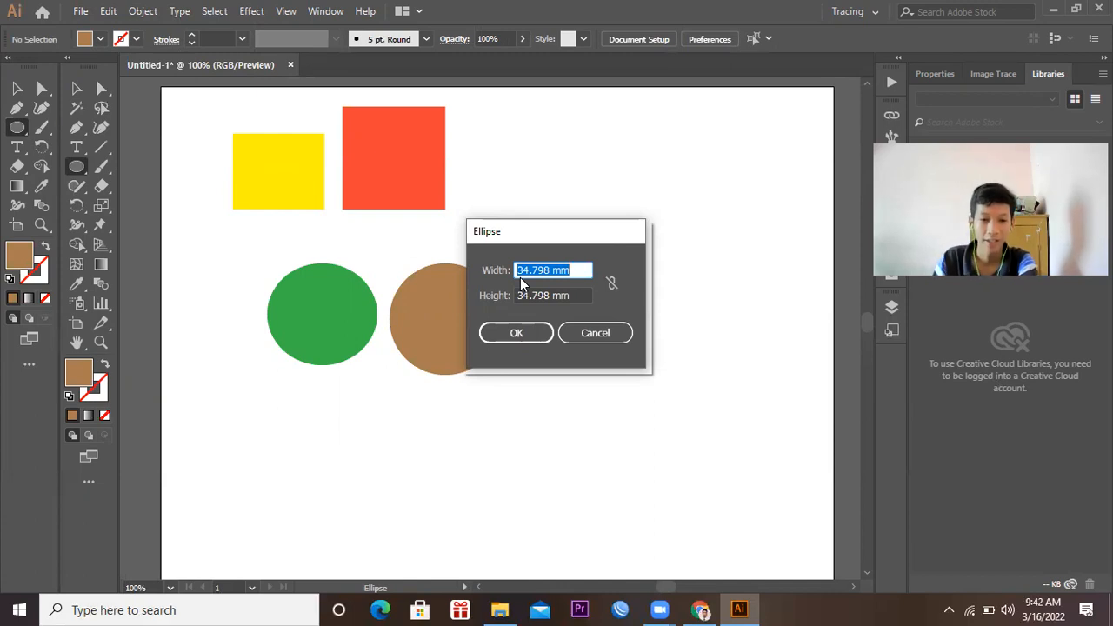
{"action": "left_click", "coordinate": [609, 335]}
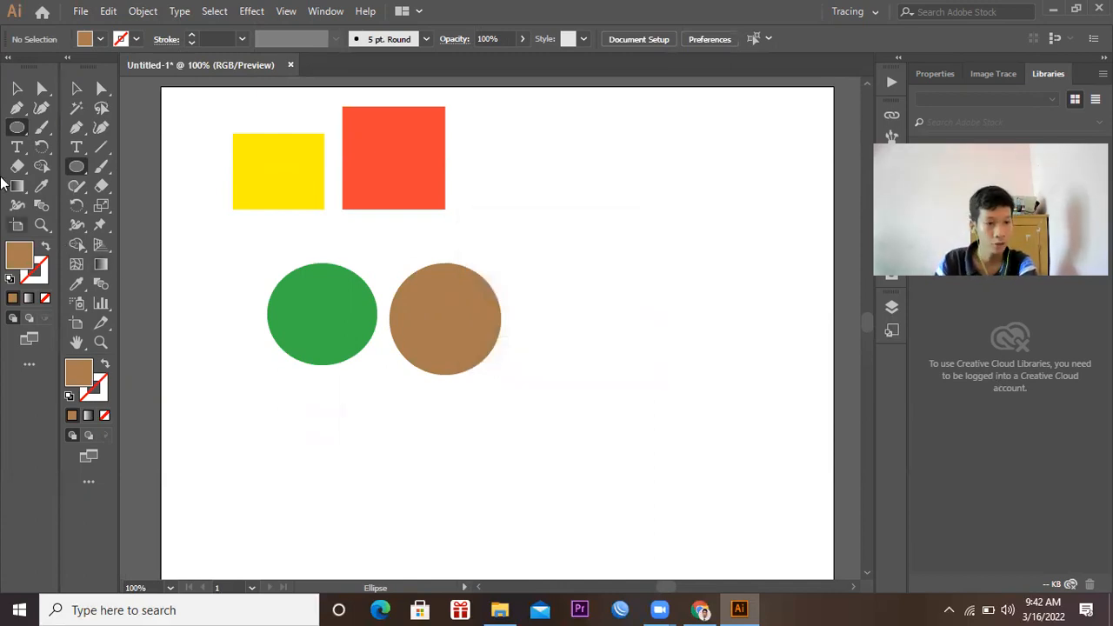
Step: Draw a slightly tilted brown hexagon with the Polygon tool to the right of the orange-red square
{"action": "left_click", "coordinate": [17, 131]}
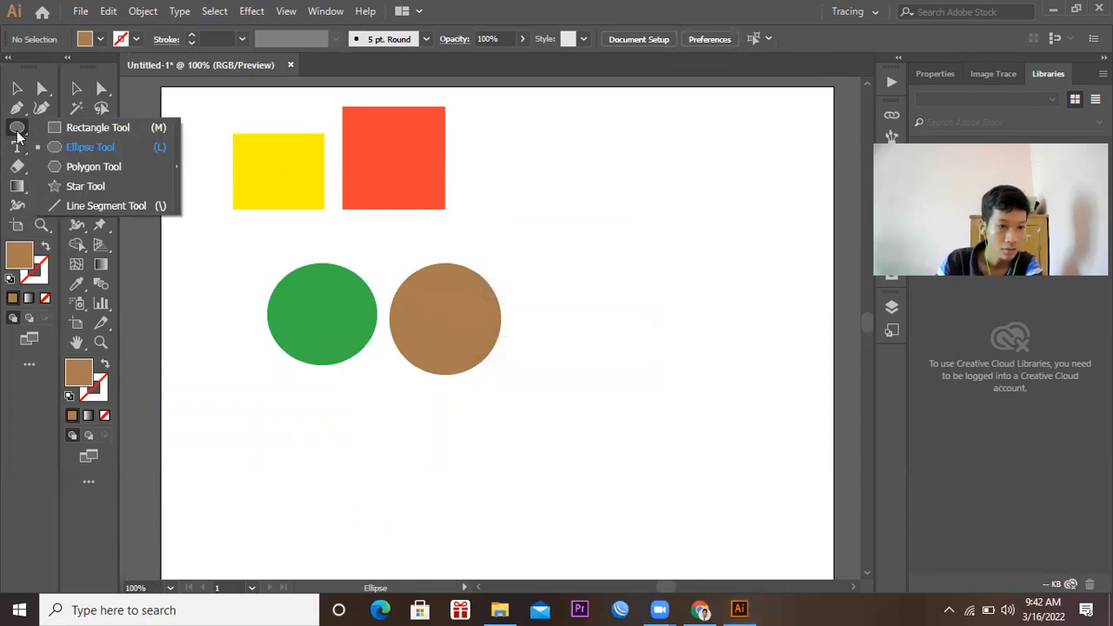
{"action": "left_click", "coordinate": [93, 166]}
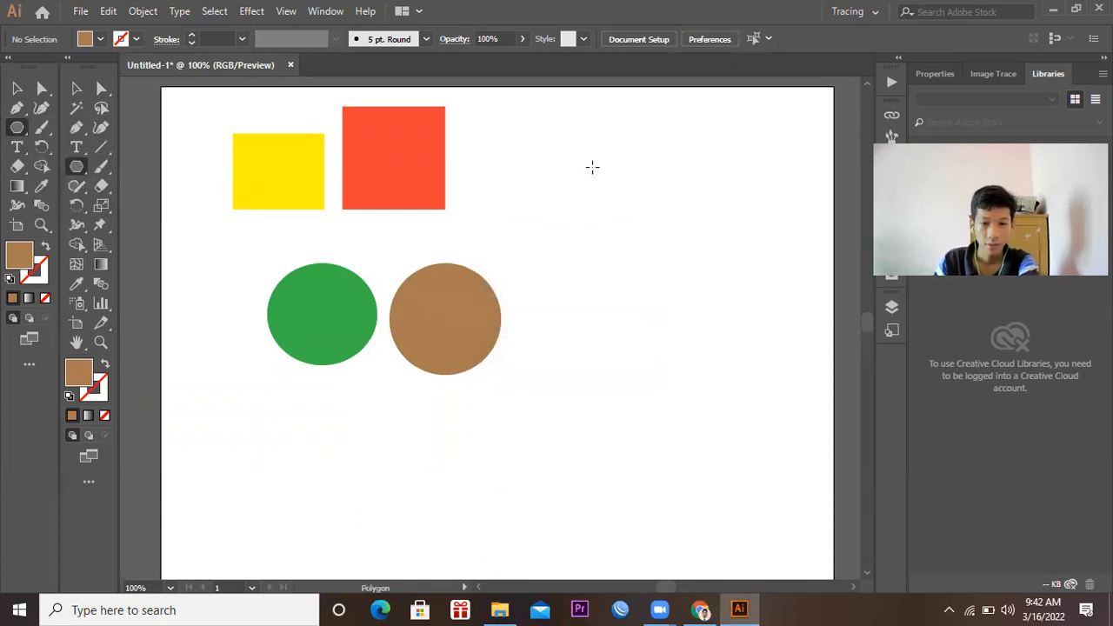
{"action": "left_click_drag", "start_coordinate": [589, 167], "coordinate": [647, 209]}
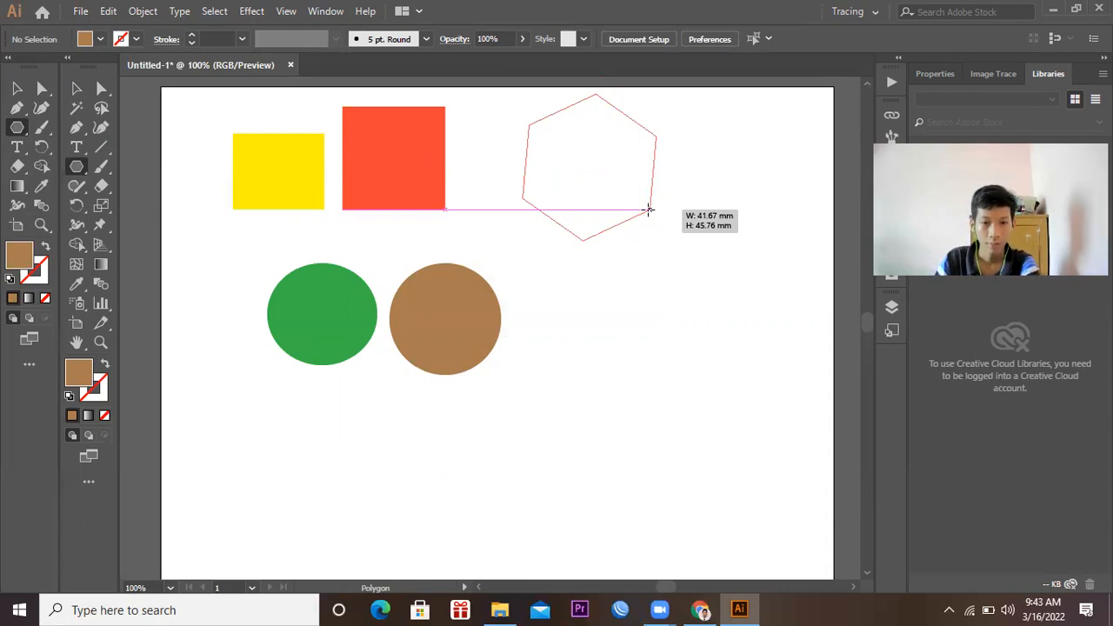
{"action": "left_click_drag", "start_coordinate": [647, 209], "coordinate": [655, 210]}
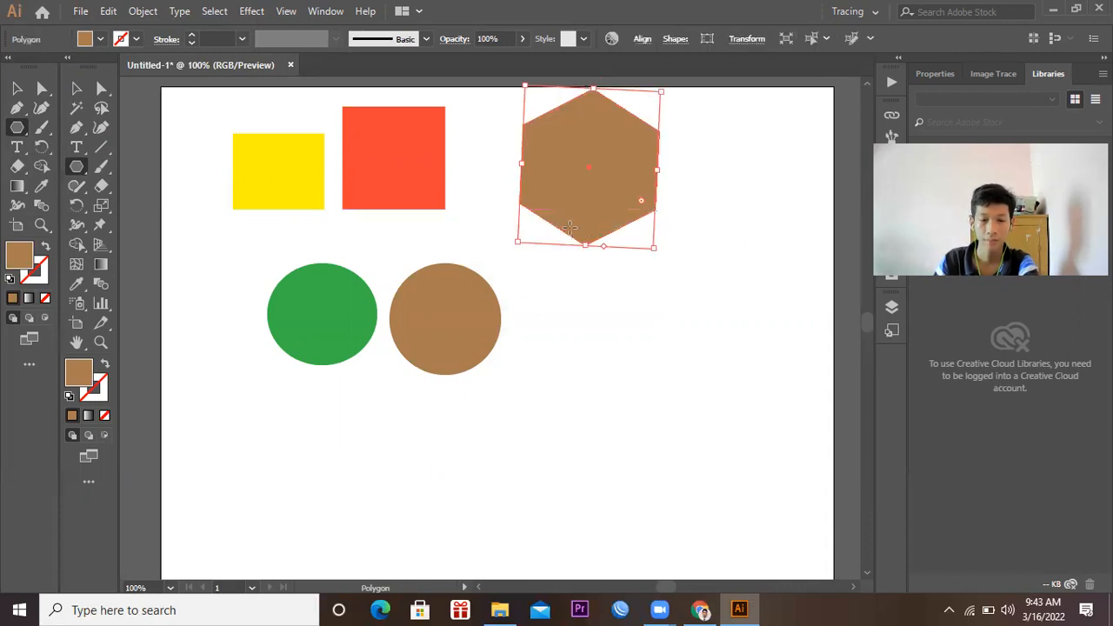
Step: Enlarge the hexagon slightly and add a three-sided polygon with a 24.4487 mm radius just below it
{"action": "left_click_drag", "start_coordinate": [516, 248], "coordinate": [513, 246]}
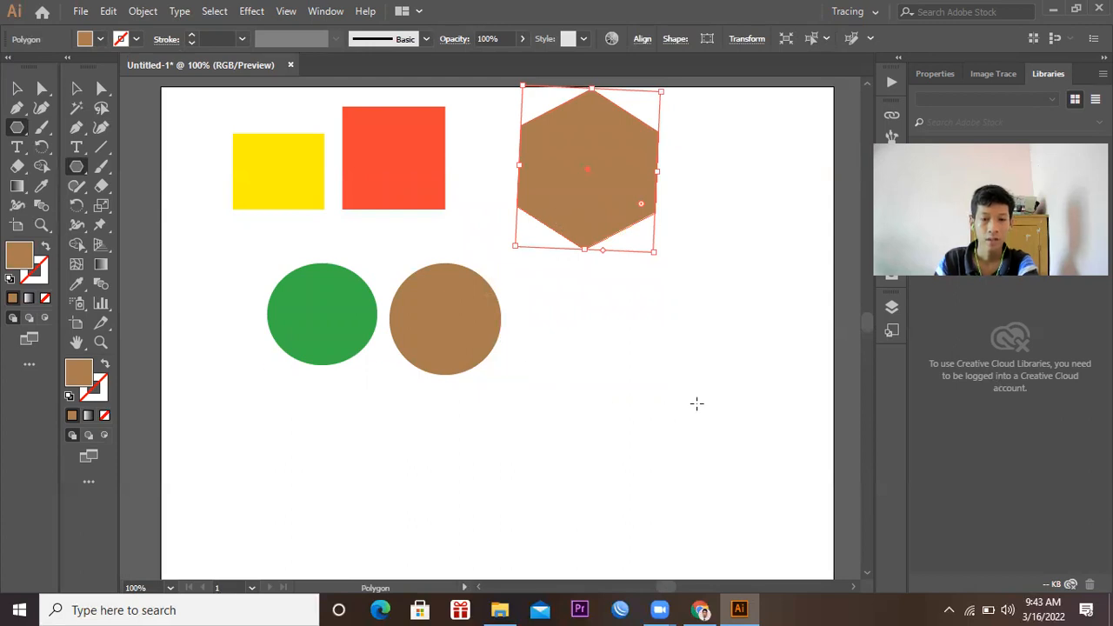
{"action": "left_click", "coordinate": [635, 314]}
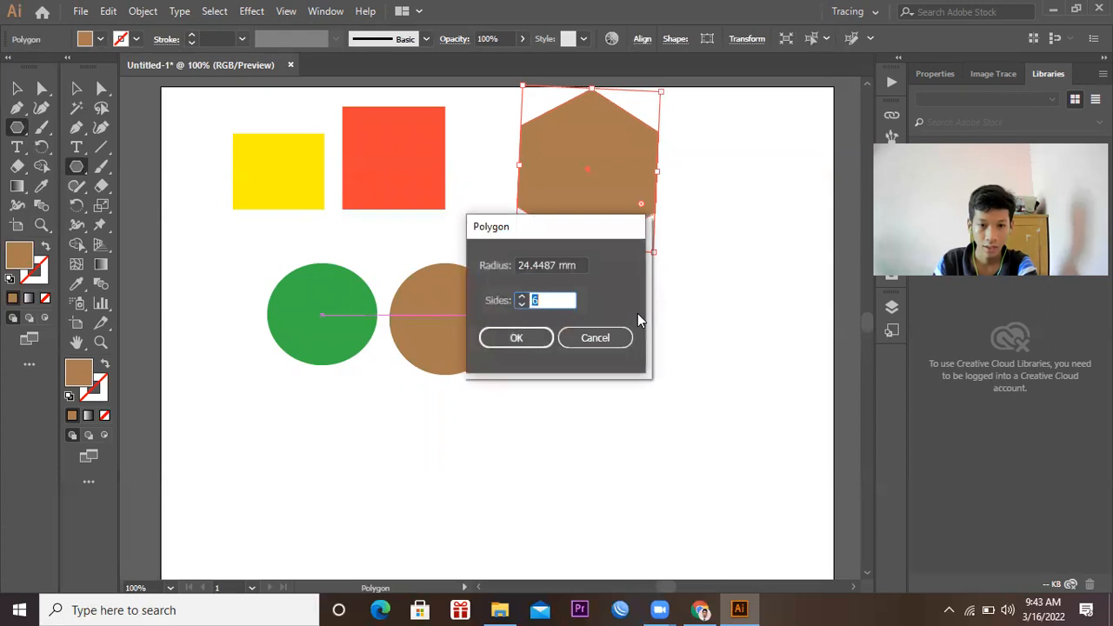
{"action": "left_click", "coordinate": [521, 298]}
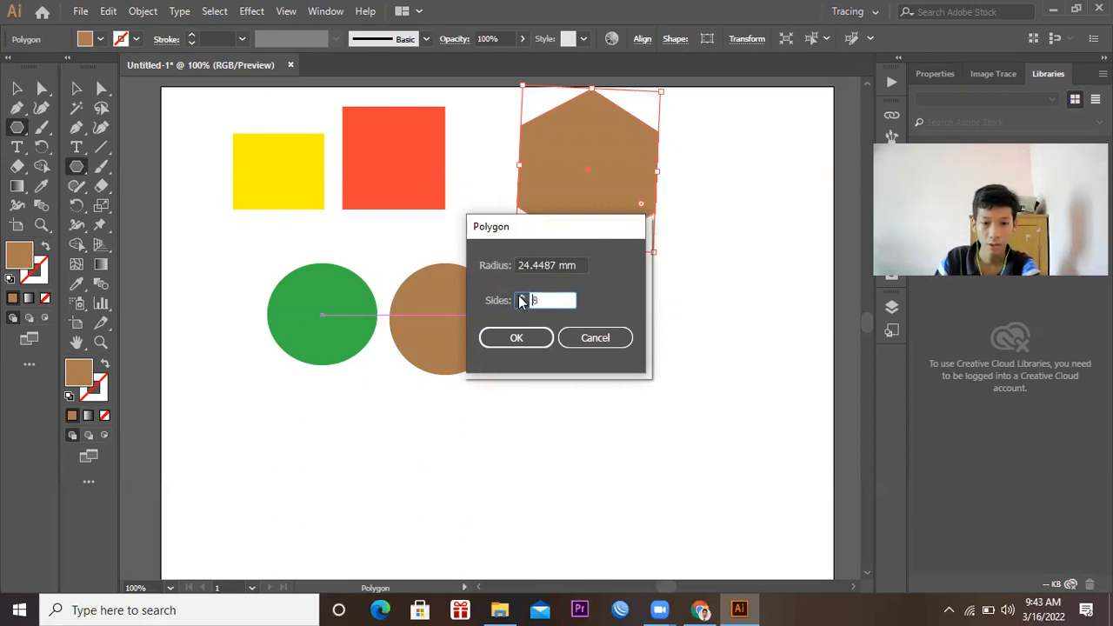
{"action": "left_click", "coordinate": [522, 302]}
{"action": "left_click", "coordinate": [521, 303]}
{"action": "left_click", "coordinate": [521, 302]}
{"action": "left_click", "coordinate": [518, 338]}
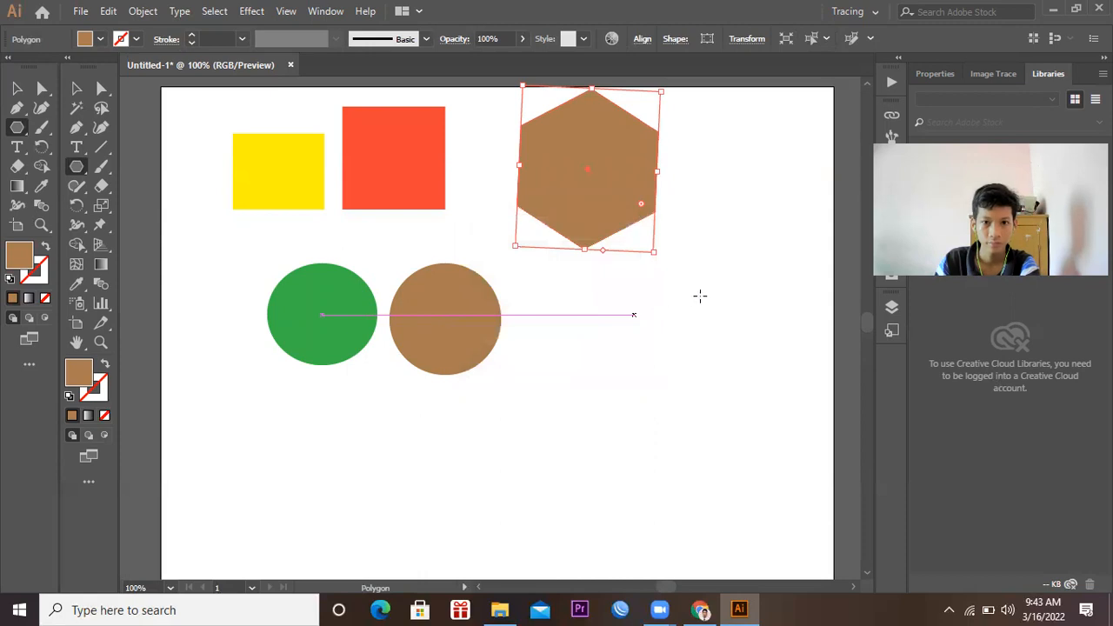
{"action": "left_click_drag", "start_coordinate": [634, 314], "coordinate": [693, 295]}
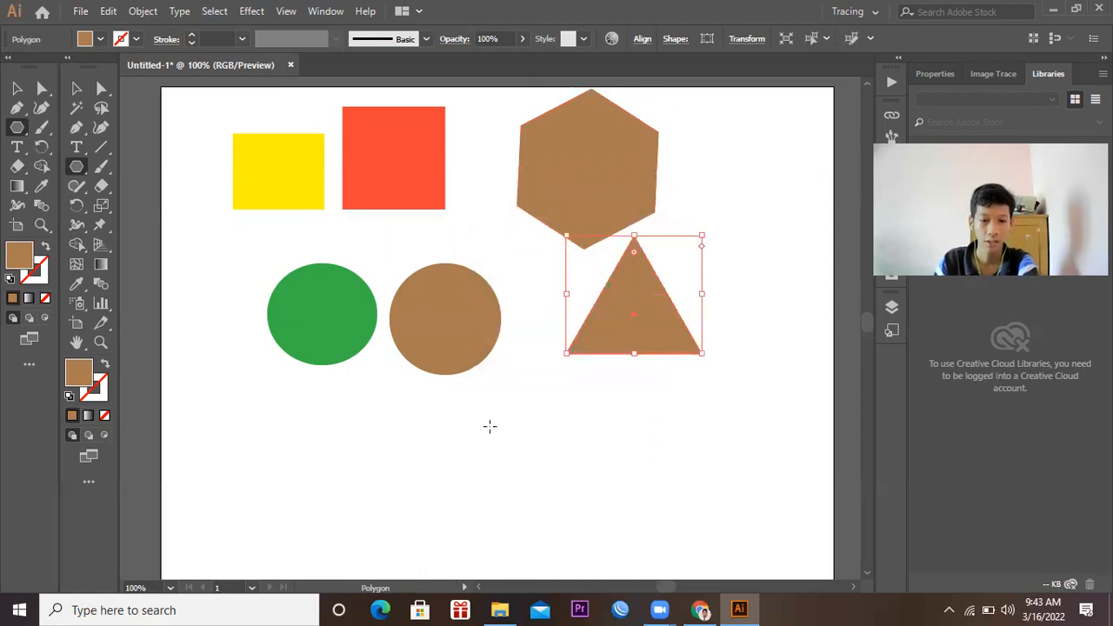
Step: Create an eight-sided polygon with a 24.4487 mm radius below the triangle
{"action": "left_click", "coordinate": [645, 414]}
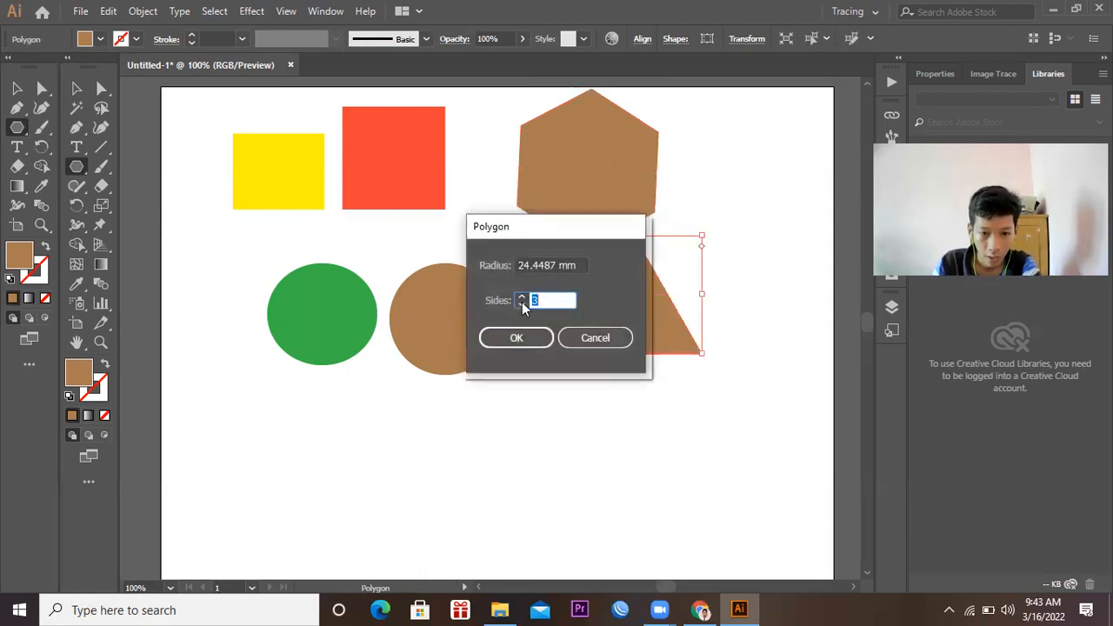
{"action": "left_click", "coordinate": [520, 299]}
{"action": "left_click", "coordinate": [520, 298]}
{"action": "left_click", "coordinate": [520, 297]}
{"action": "left_click", "coordinate": [521, 297]}
{"action": "left_click", "coordinate": [520, 297]}
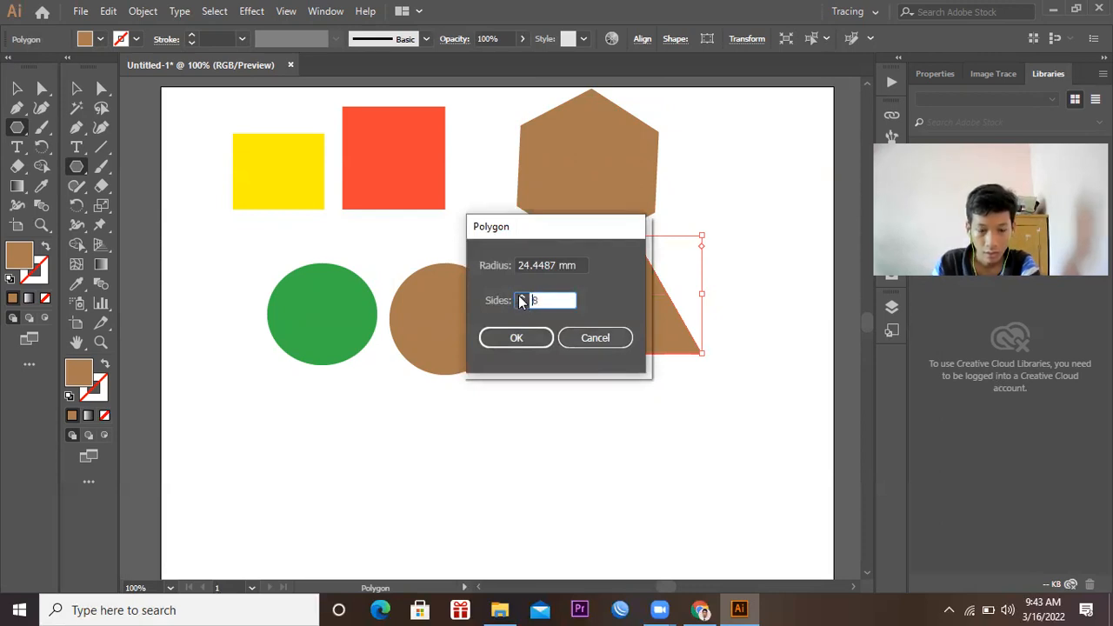
{"action": "left_click", "coordinate": [516, 337]}
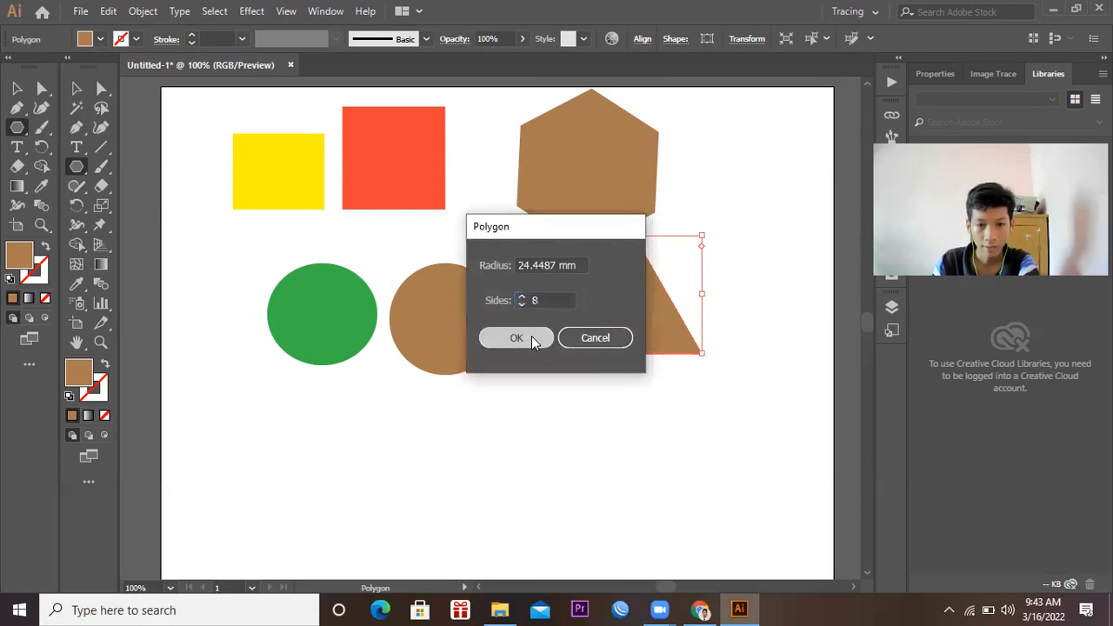
Step: Move the octagon up beside the hexagon and shift the triangle and the hexagon slightly down
{"action": "left_click", "coordinate": [15, 88]}
{"action": "left_click_drag", "start_coordinate": [683, 427], "coordinate": [768, 249]}
{"action": "mouse_move", "coordinate": [658, 331]}
{"action": "left_mouse_down"}
{"action": "mouse_move", "coordinate": [654, 352]}
{"action": "mouse_move", "coordinate": [656, 335]}
{"action": "left_mouse_up"}
{"action": "mouse_move", "coordinate": [623, 213]}
{"action": "left_mouse_down"}
{"action": "mouse_move", "coordinate": [633, 217]}
{"action": "mouse_move", "coordinate": [617, 218]}
{"action": "left_mouse_up"}
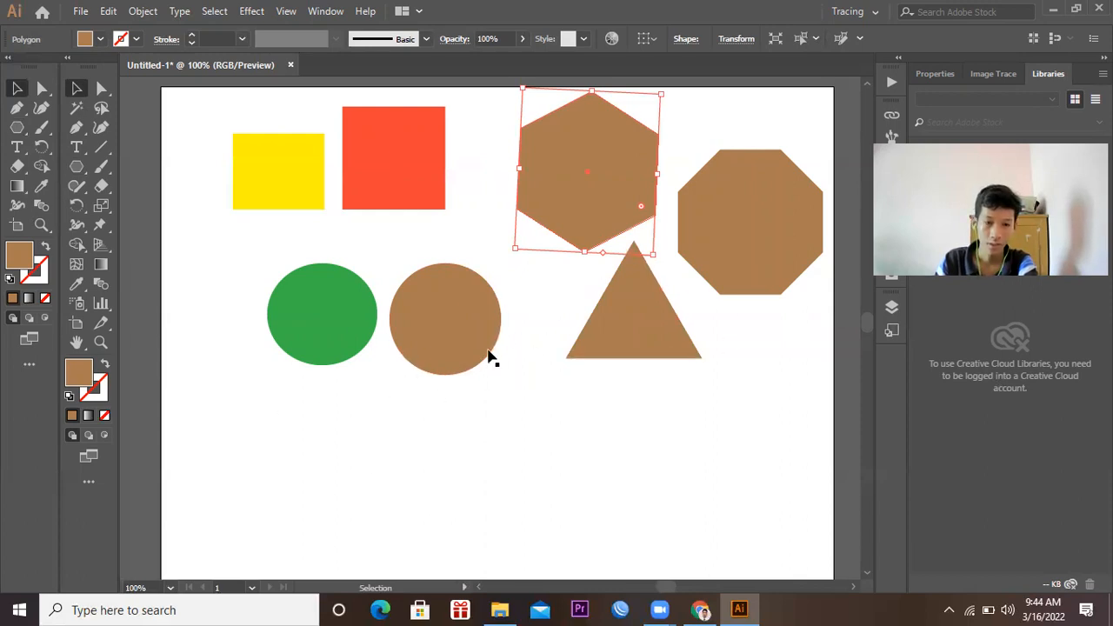
Step: Create a five-point star with radii of 8.8194 mm and 17.6389 mm below the light brown circle
{"action": "left_click", "coordinate": [16, 127]}
{"action": "left_click", "coordinate": [17, 127]}
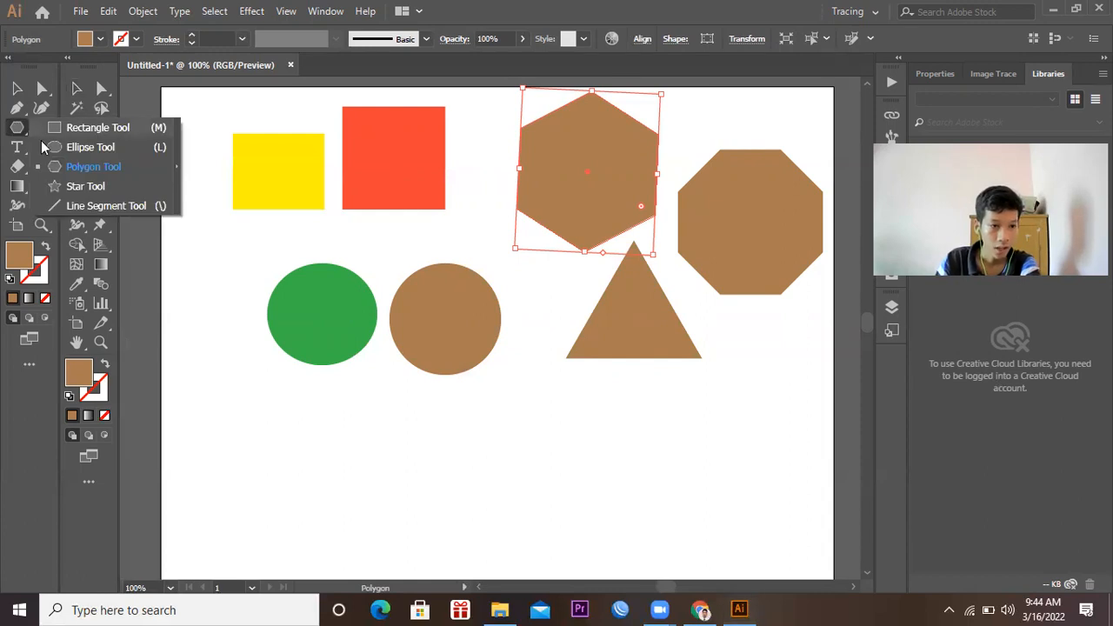
{"action": "left_click", "coordinate": [87, 186]}
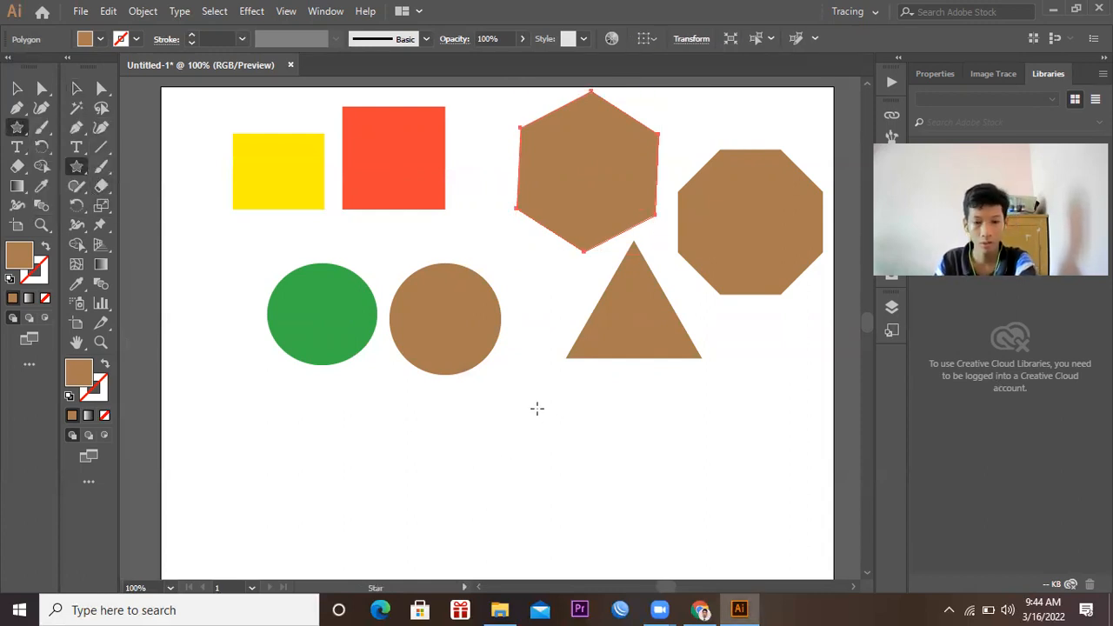
{"action": "left_click", "coordinate": [510, 408]}
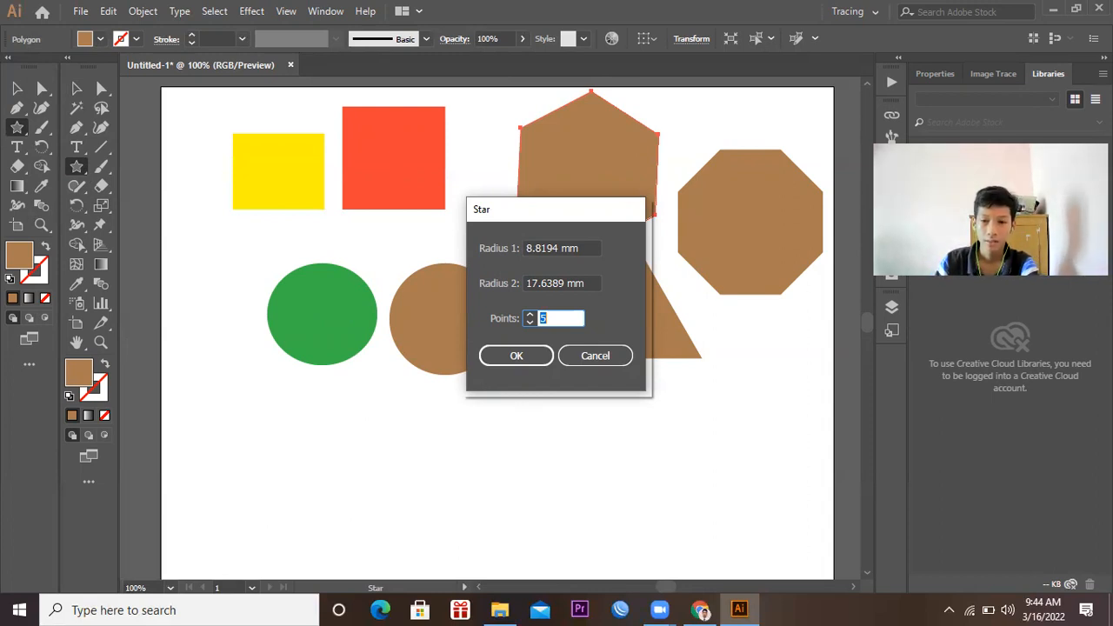
{"action": "left_click_drag", "start_coordinate": [966, 129], "coordinate": [973, 49]}
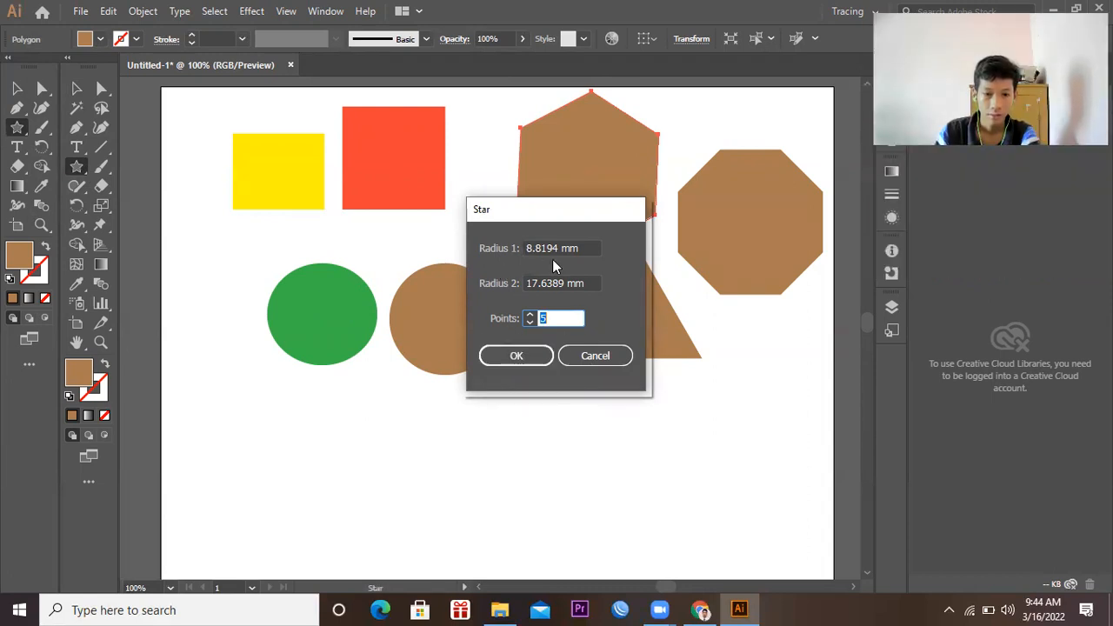
{"action": "left_click", "coordinate": [528, 316]}
{"action": "left_click", "coordinate": [520, 353]}
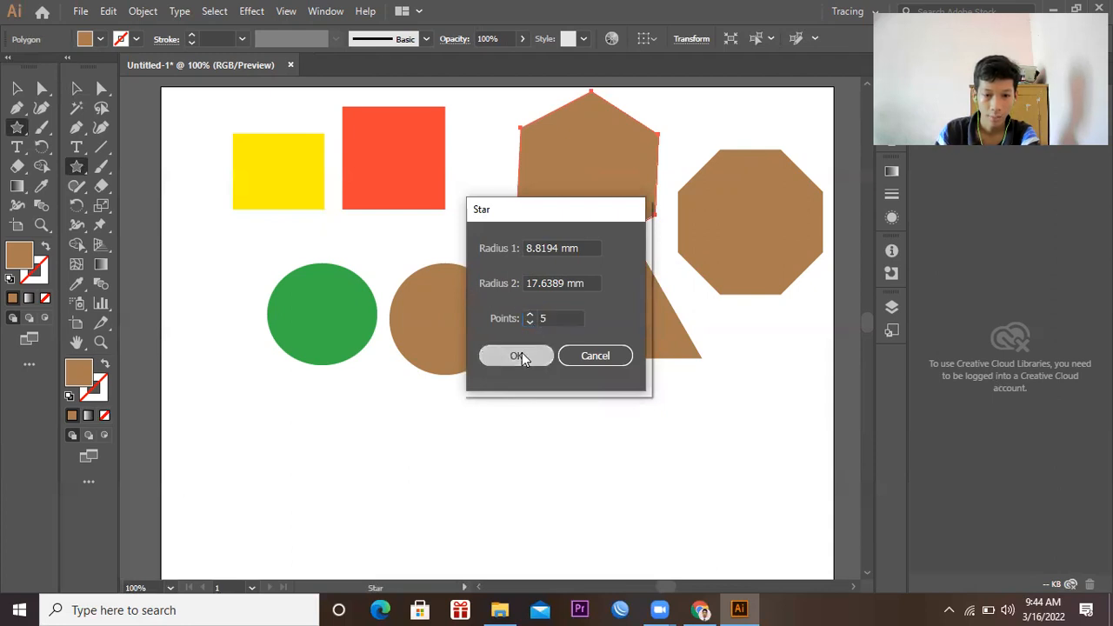
{"action": "left_click_drag", "start_coordinate": [513, 413], "coordinate": [543, 428]}
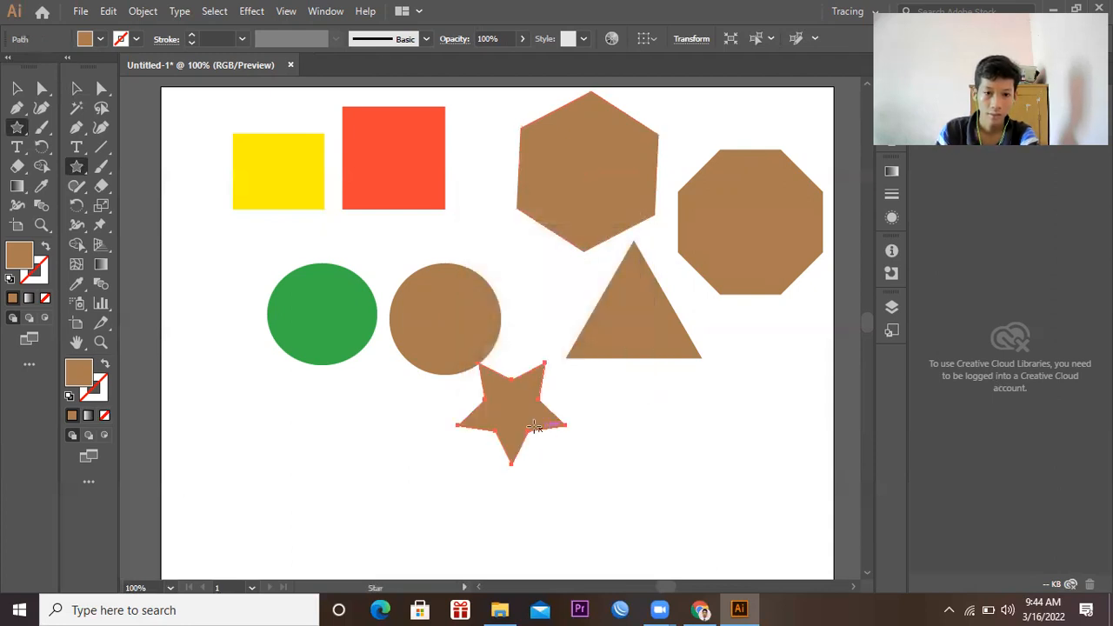
Step: Move the five-point star below the triangle and rotate it so one point faces up
{"action": "left_click", "coordinate": [17, 88]}
{"action": "left_click_drag", "start_coordinate": [505, 412], "coordinate": [698, 432]}
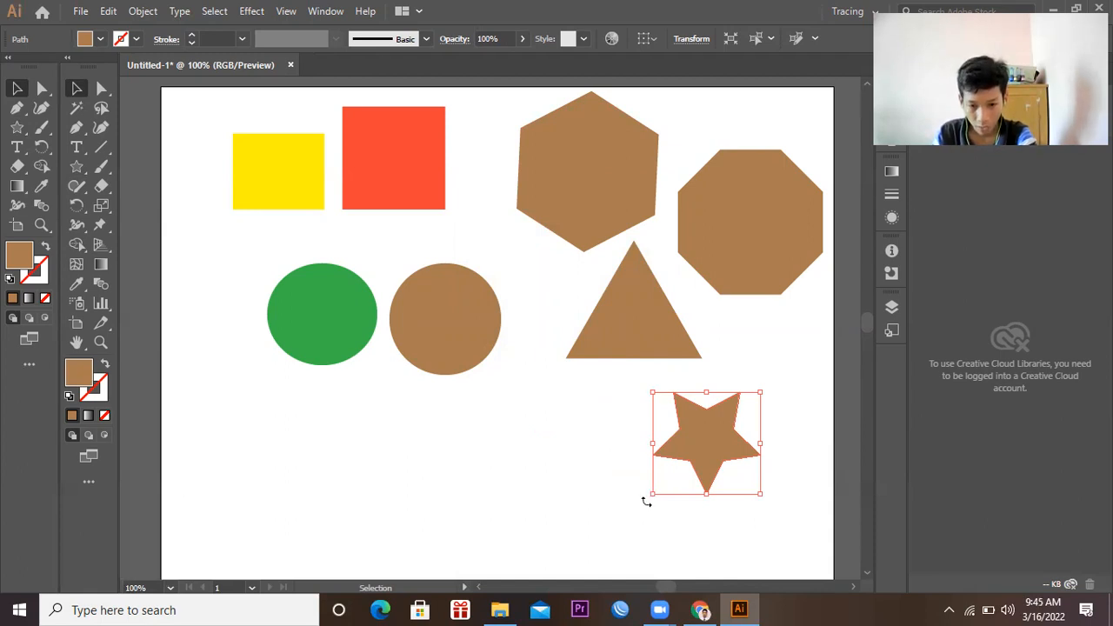
{"action": "left_click_drag", "start_coordinate": [644, 502], "coordinate": [694, 523]}
{"action": "left_click_drag", "start_coordinate": [694, 523], "coordinate": [695, 525]}
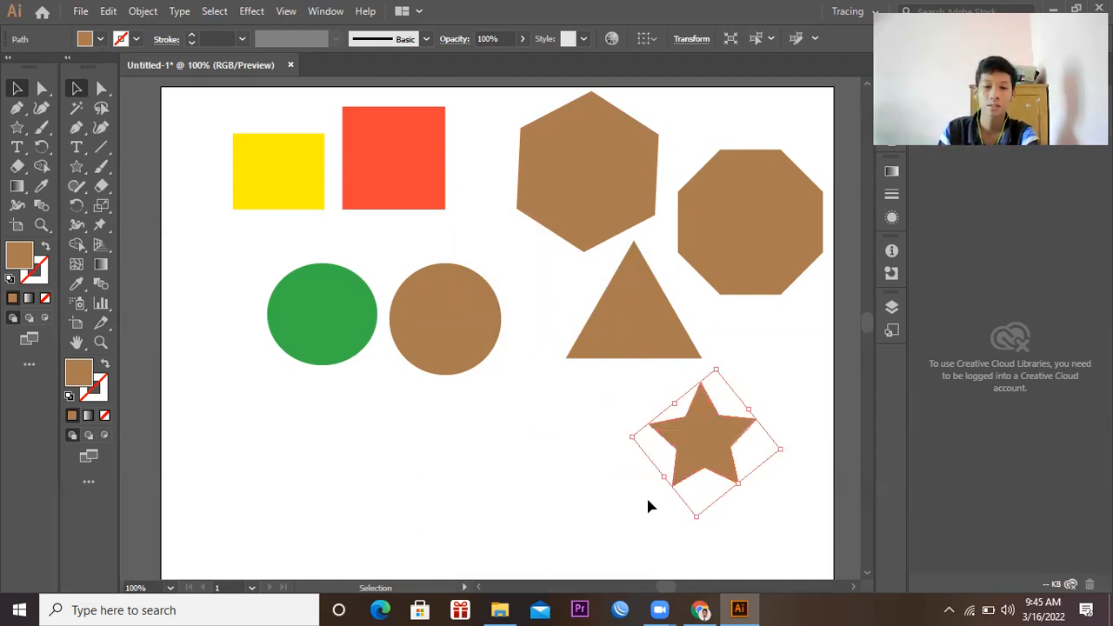
Step: Draw a larger five-point star, about 27 mm in outer radius, below the green ellipse and brown circle
{"action": "left_click", "coordinate": [169, 263]}
{"action": "left_click", "coordinate": [15, 131]}
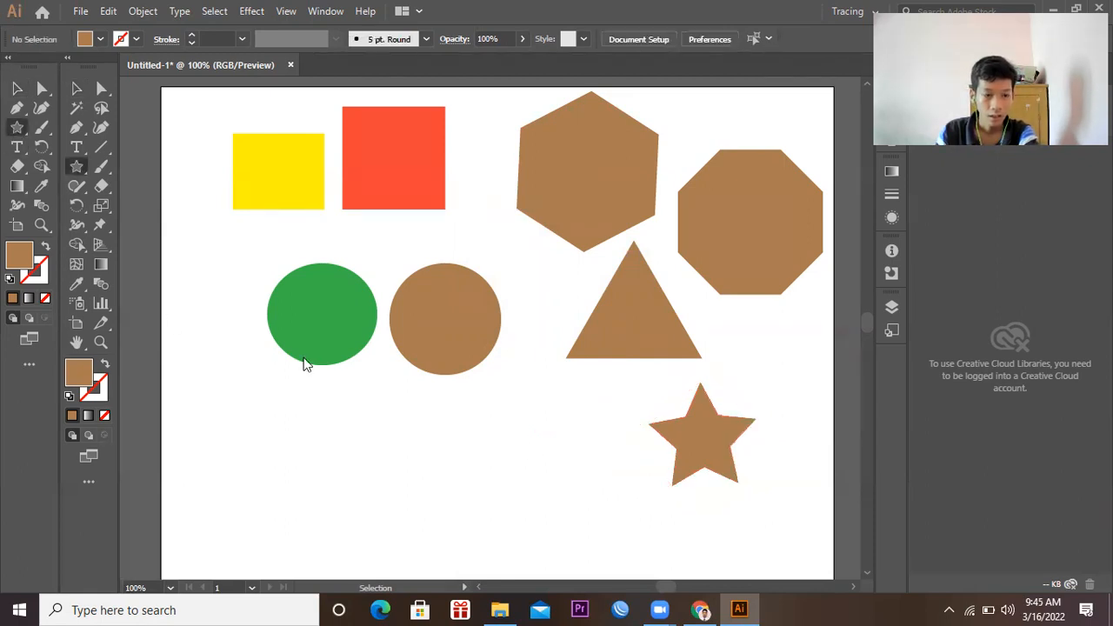
{"action": "left_click_drag", "start_coordinate": [377, 425], "coordinate": [423, 499]}
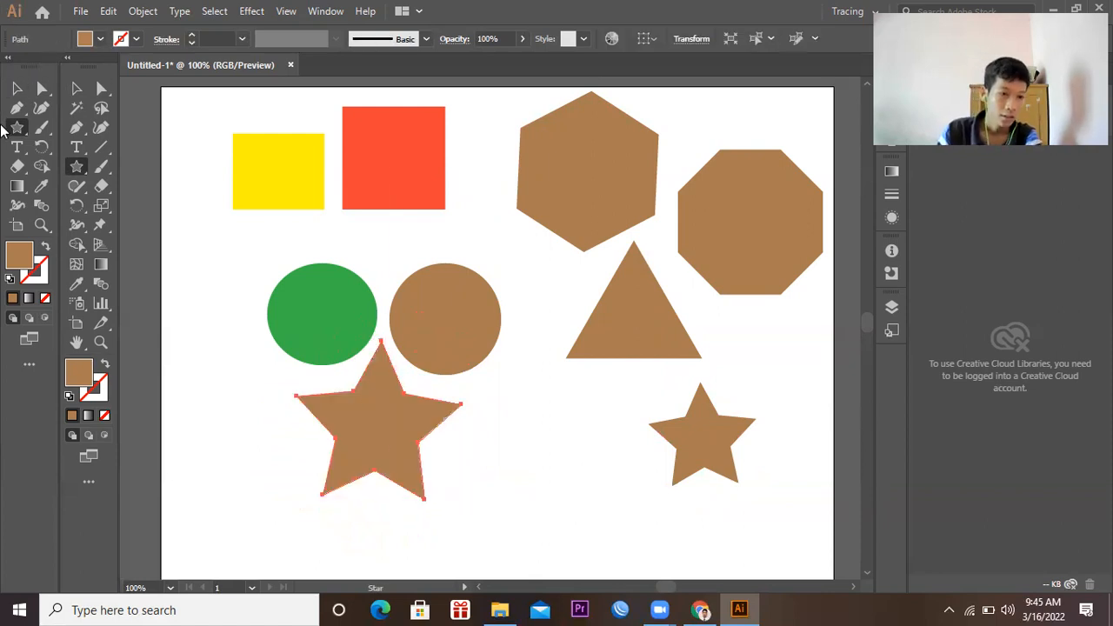
Step: Create an eight-point star with radii of 26.9826 mm and 13.4913 mm between the two stars and shift it slightly down
{"action": "left_click", "coordinate": [560, 434]}
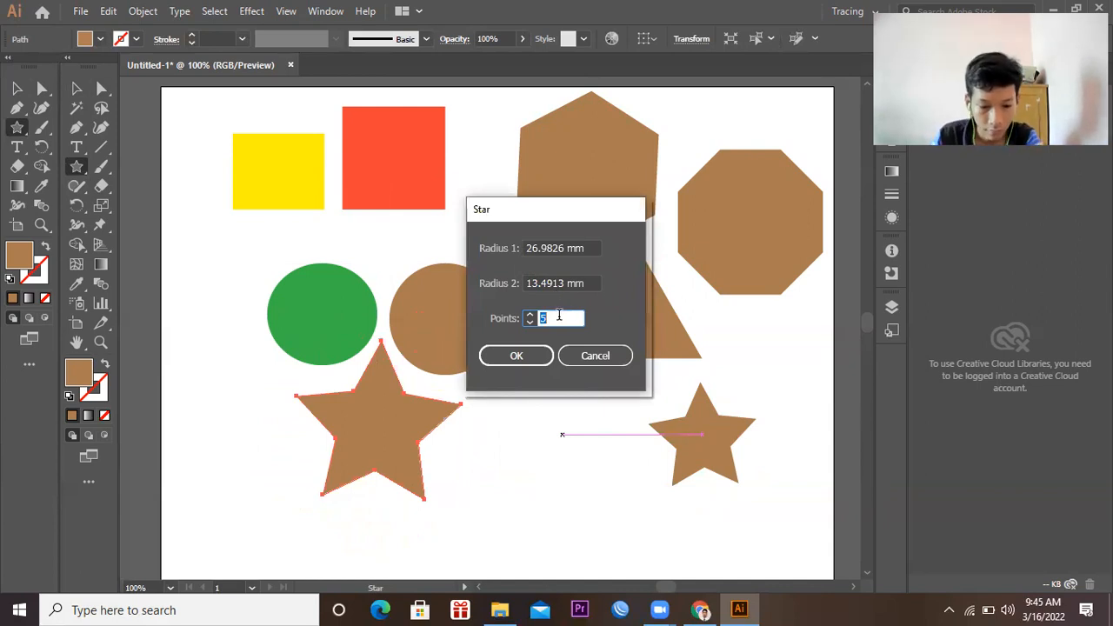
{"action": "type", "text": "8"}
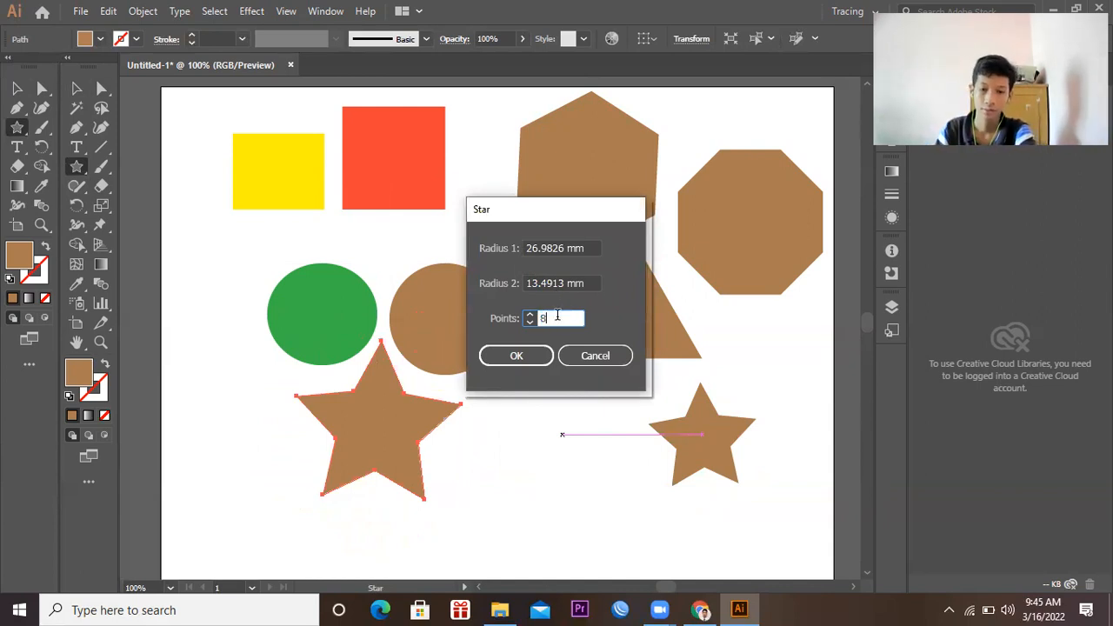
{"action": "left_click", "coordinate": [515, 355]}
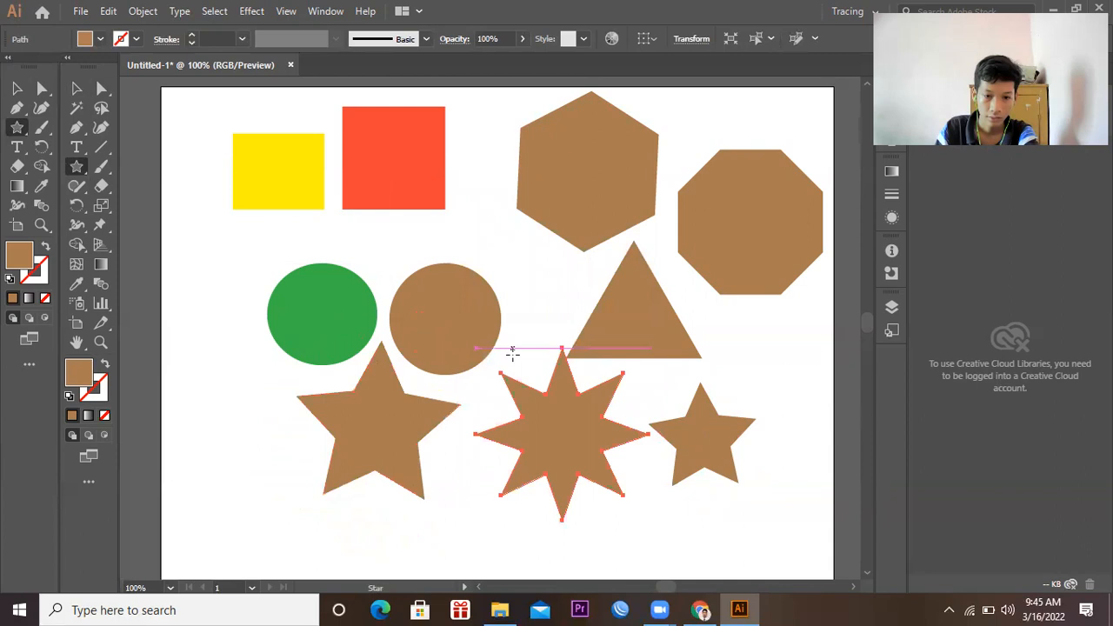
{"action": "left_click", "coordinate": [16, 88]}
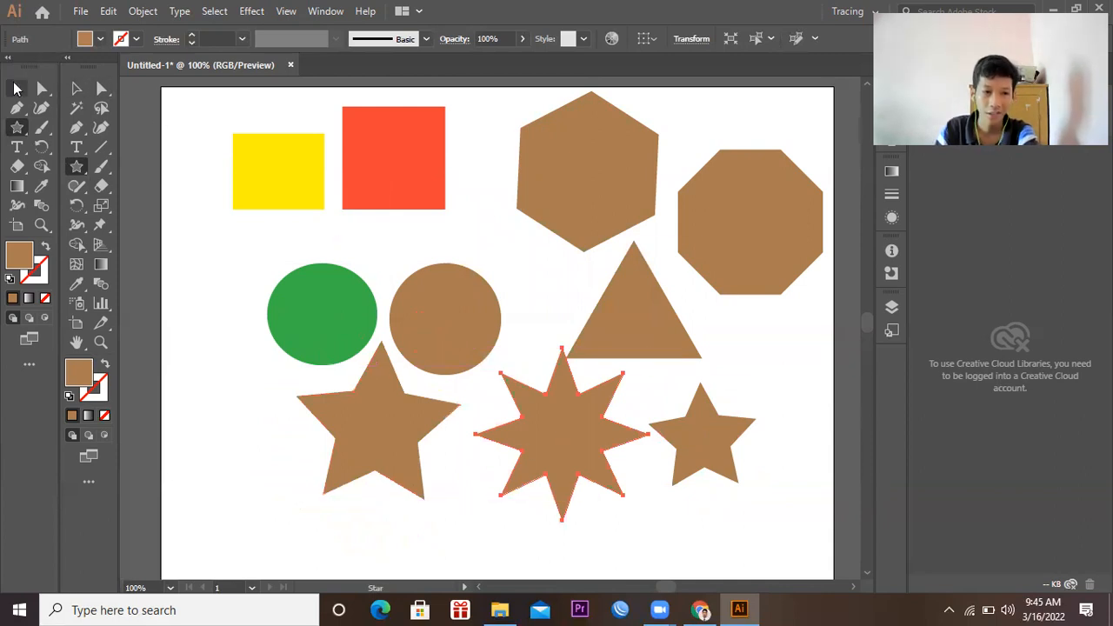
{"action": "mouse_move", "coordinate": [587, 460]}
{"action": "left_mouse_down"}
{"action": "mouse_move", "coordinate": [571, 397]}
{"action": "mouse_move", "coordinate": [582, 463]}
{"action": "left_mouse_up"}
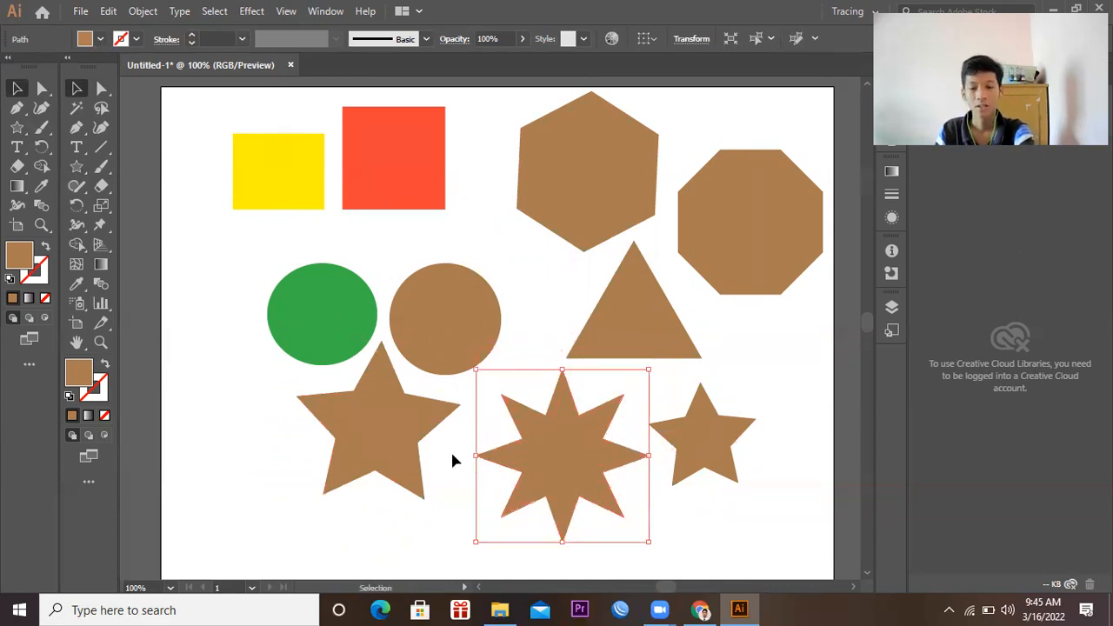
Step: Switch to Google Classroom in Chrome and review topic 3, saving and exporting as a .jpg bitmap
{"action": "left_click", "coordinate": [700, 609]}
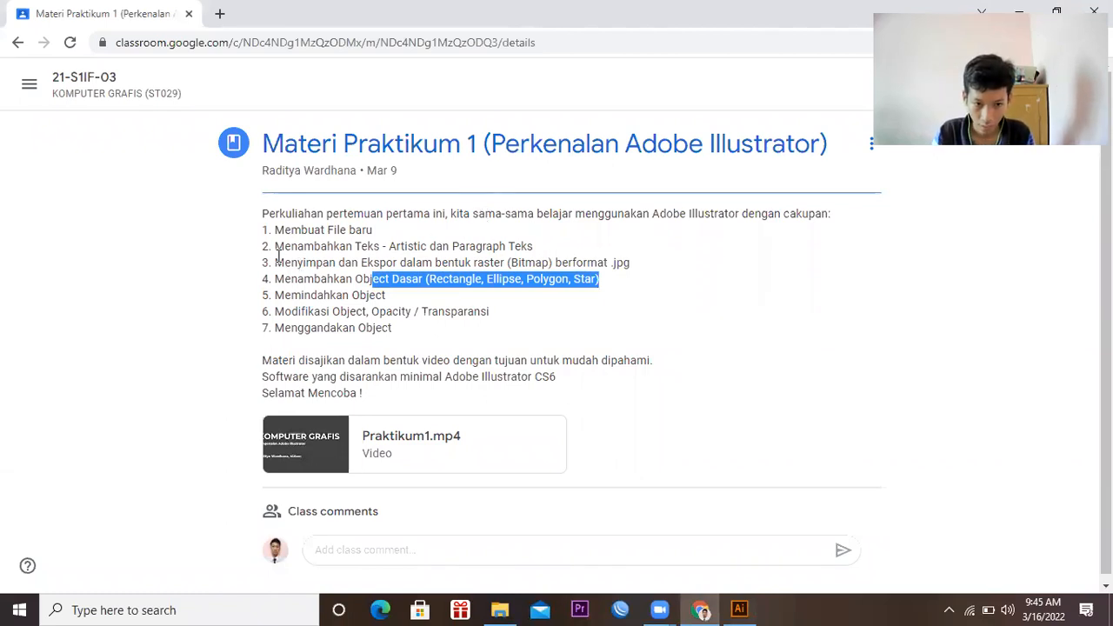
{"action": "left_click_drag", "start_coordinate": [275, 262], "coordinate": [357, 263]}
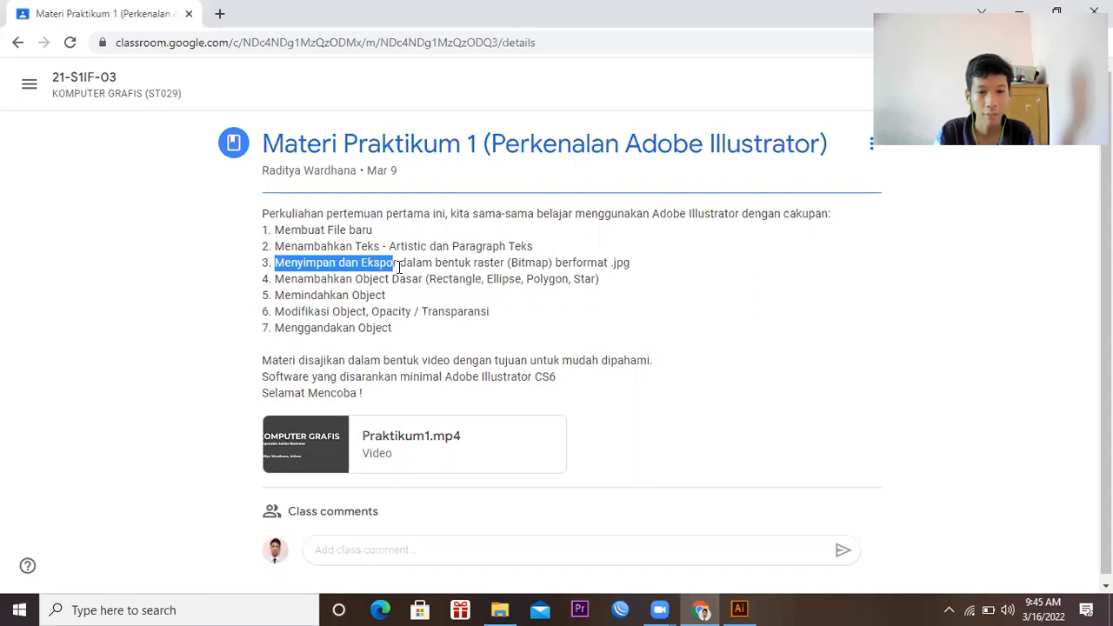
{"action": "left_click_drag", "start_coordinate": [442, 264], "coordinate": [633, 254]}
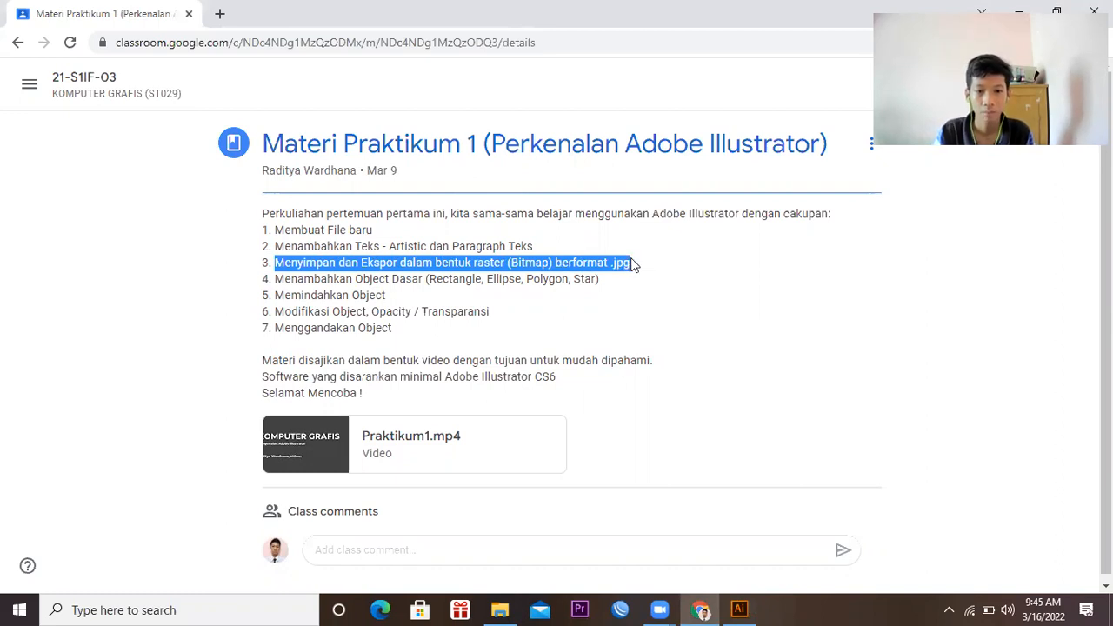
{"action": "left_click", "coordinate": [662, 261]}
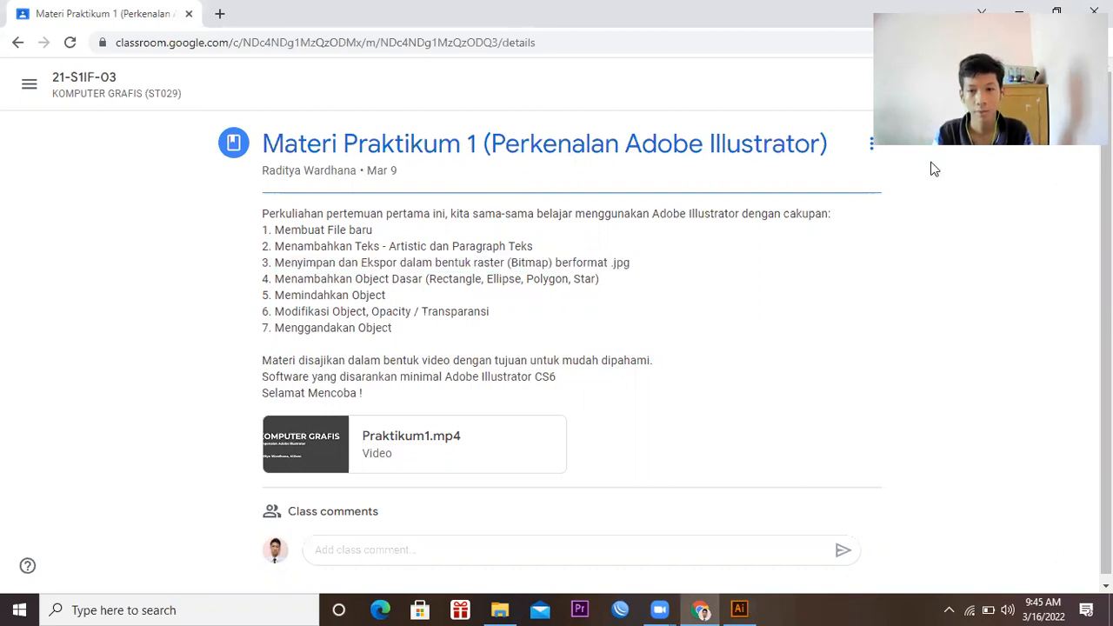
Step: Return to Illustrator and make the TEXT layer visible together with the OBJECT layer
{"action": "left_click", "coordinate": [740, 608]}
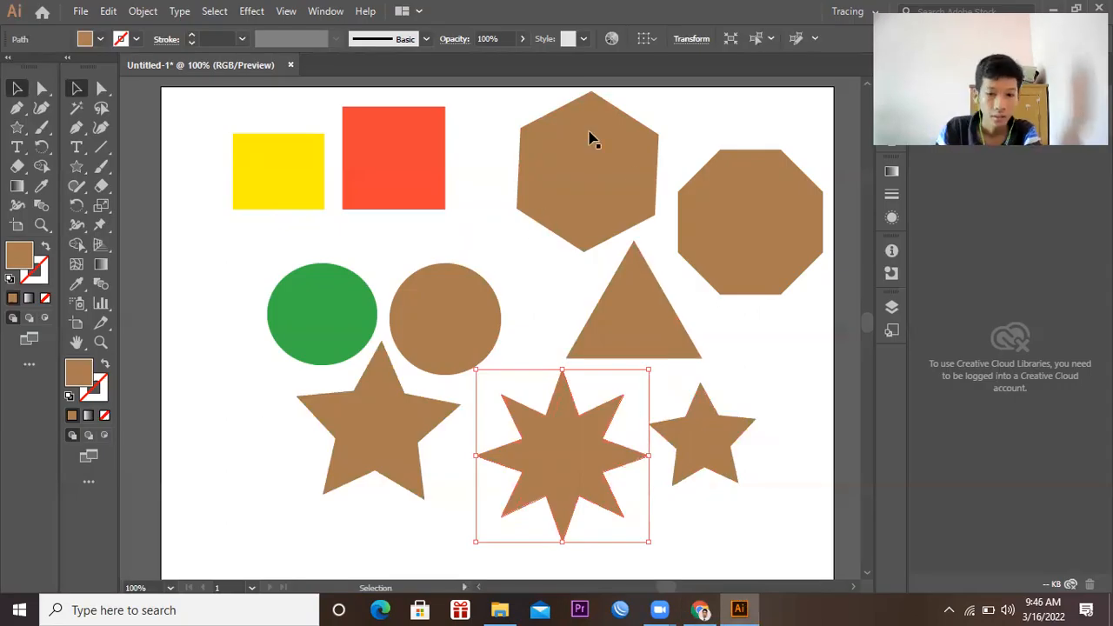
{"action": "left_click", "coordinate": [170, 588]}
{"action": "left_click", "coordinate": [197, 389]}
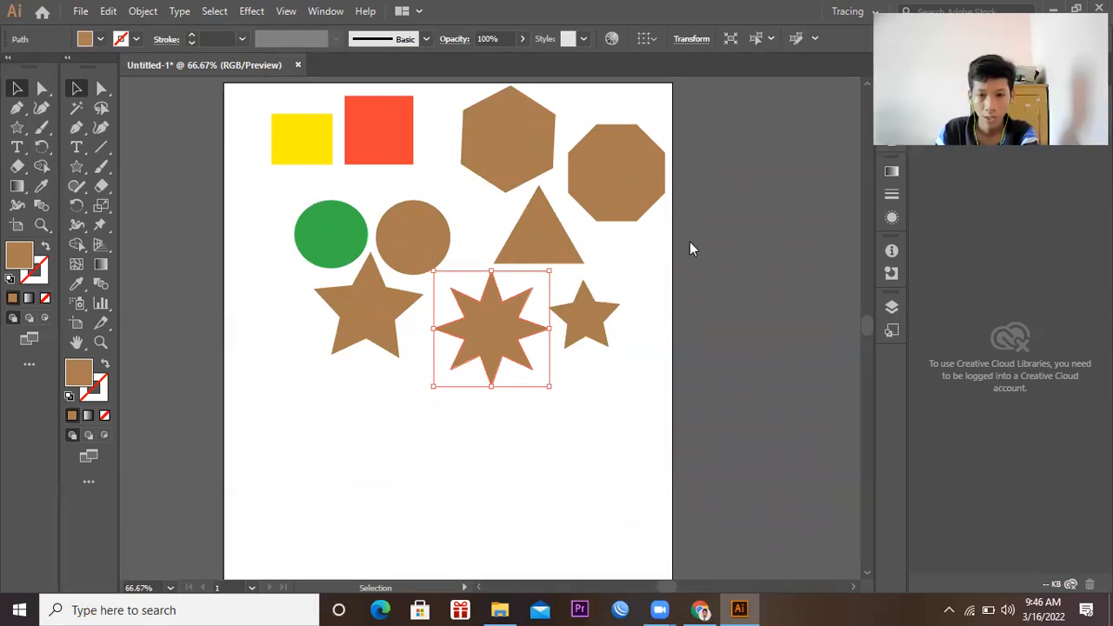
{"action": "key", "text": "F7"}
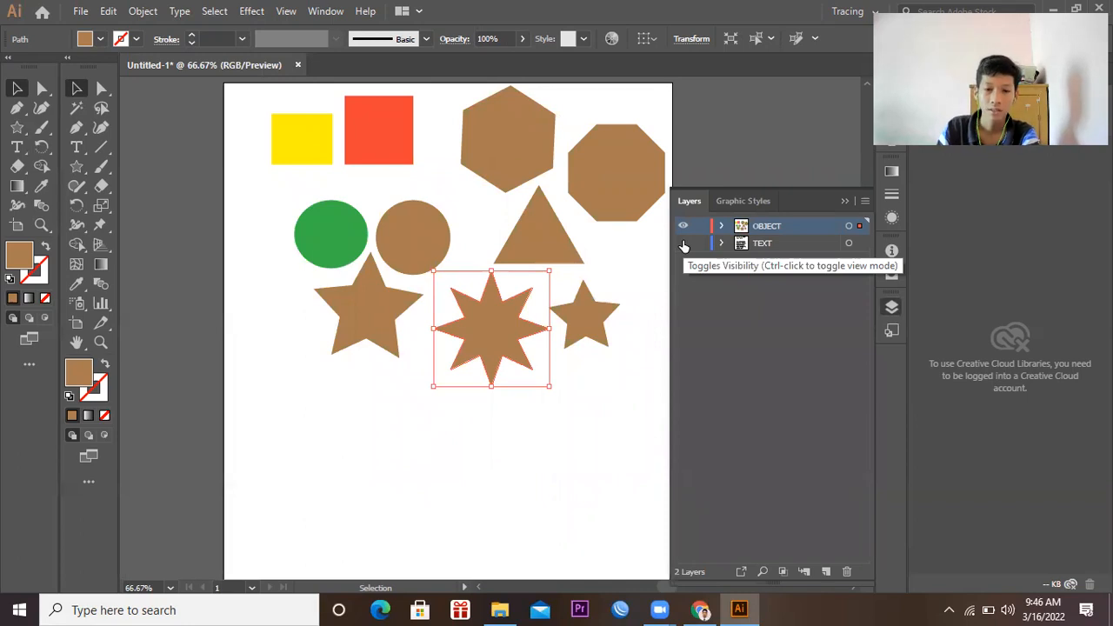
{"action": "left_click", "coordinate": [683, 245]}
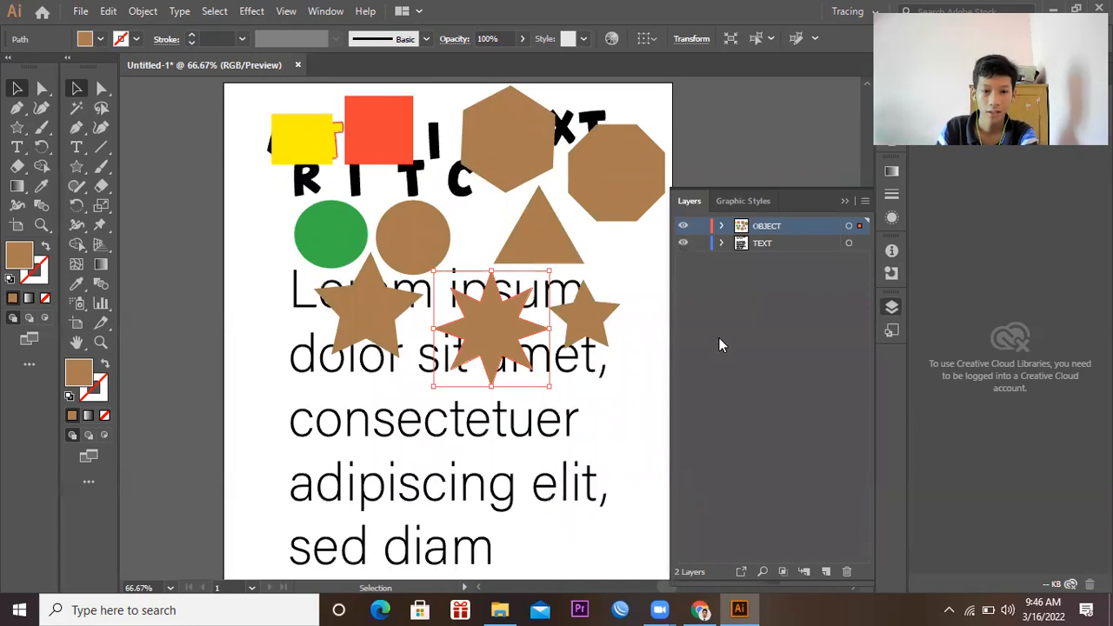
Step: Arrange the yellow rectangle, orange-red square, green ellipse, large five-point star and brown circle in a column along the page's left edge
{"action": "left_click_drag", "start_coordinate": [306, 141], "coordinate": [269, 118]}
{"action": "left_click_drag", "start_coordinate": [374, 145], "coordinate": [254, 240]}
{"action": "left_click_drag", "start_coordinate": [330, 263], "coordinate": [280, 427]}
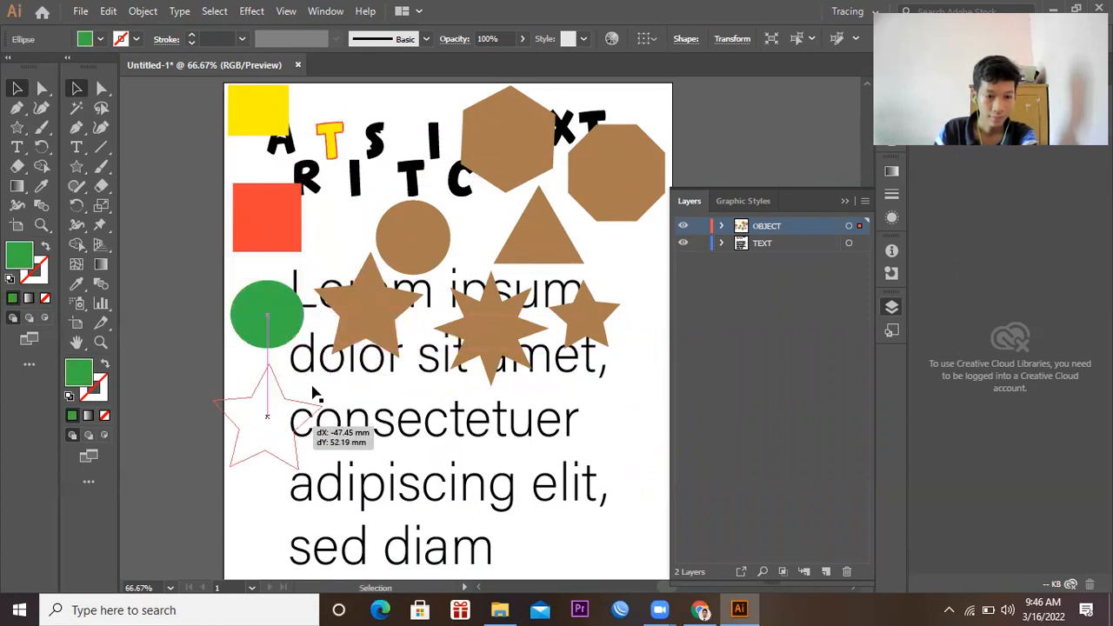
{"action": "left_click_drag", "start_coordinate": [313, 393], "coordinate": [312, 393]}
{"action": "left_click_drag", "start_coordinate": [417, 239], "coordinate": [265, 522]}
Step: Arrange the eight-point star, small star, triangle, octagon and hexagon in a column along the page's right side
{"action": "left_click_drag", "start_coordinate": [500, 353], "coordinate": [609, 529]}
{"action": "left_click_drag", "start_coordinate": [599, 329], "coordinate": [644, 422]}
{"action": "left_click_drag", "start_coordinate": [547, 259], "coordinate": [632, 349]}
{"action": "left_click_drag", "start_coordinate": [570, 163], "coordinate": [569, 209]}
{"action": "left_click_drag", "start_coordinate": [524, 159], "coordinate": [572, 152]}
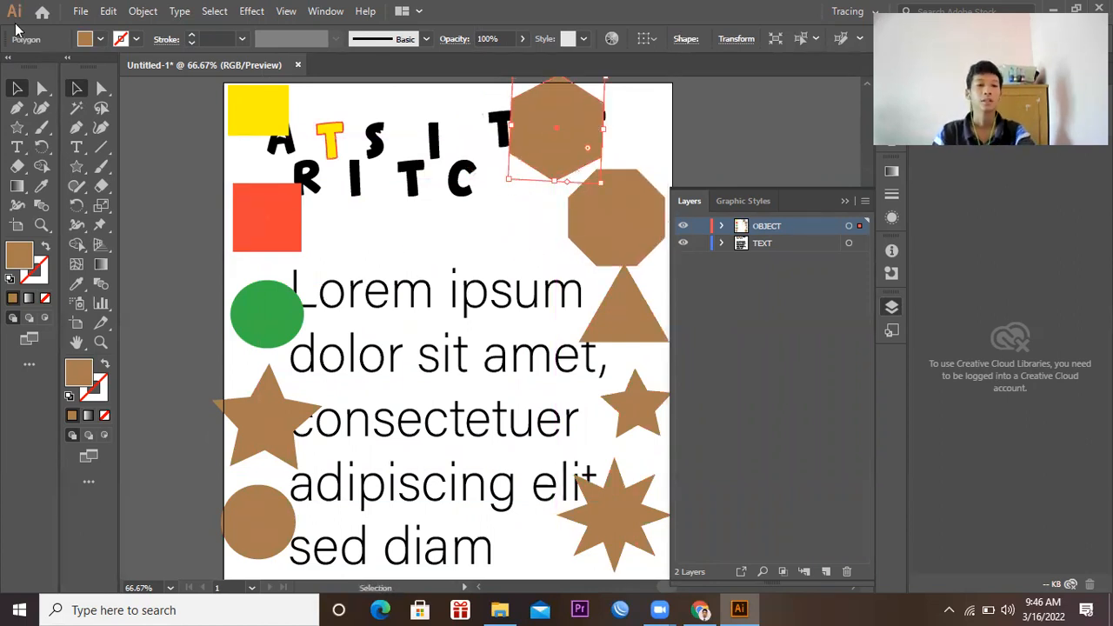
Step: Start saving the document, create a folder named Komgraf inside Amikom > Semester 2, and open it as the save location
{"action": "left_click", "coordinate": [80, 11]}
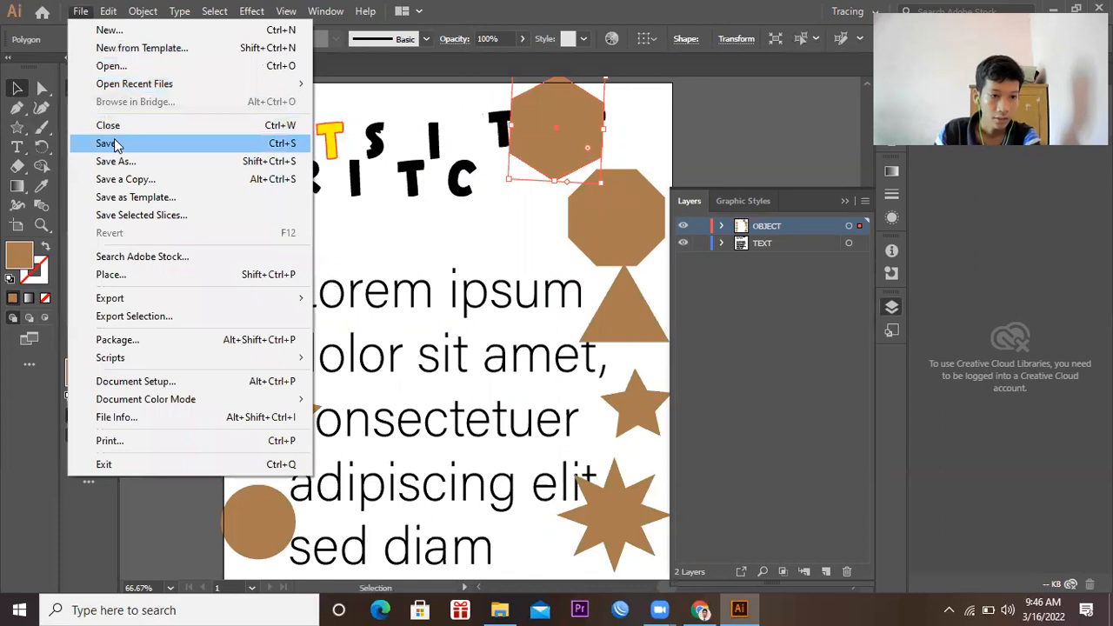
{"action": "left_click", "coordinate": [114, 143]}
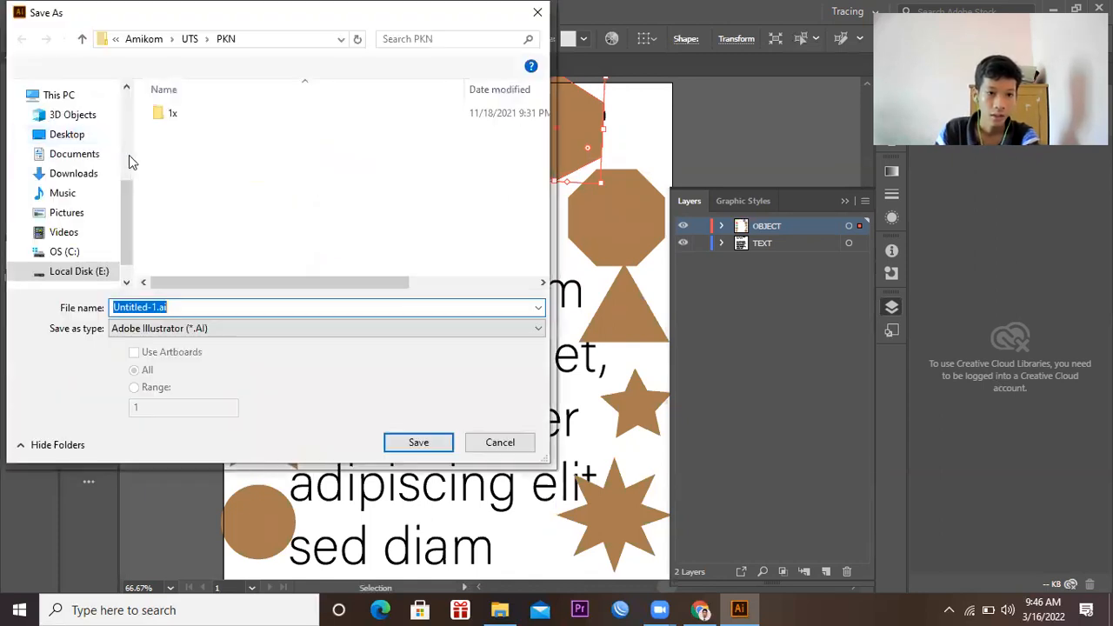
{"action": "left_click", "coordinate": [150, 39]}
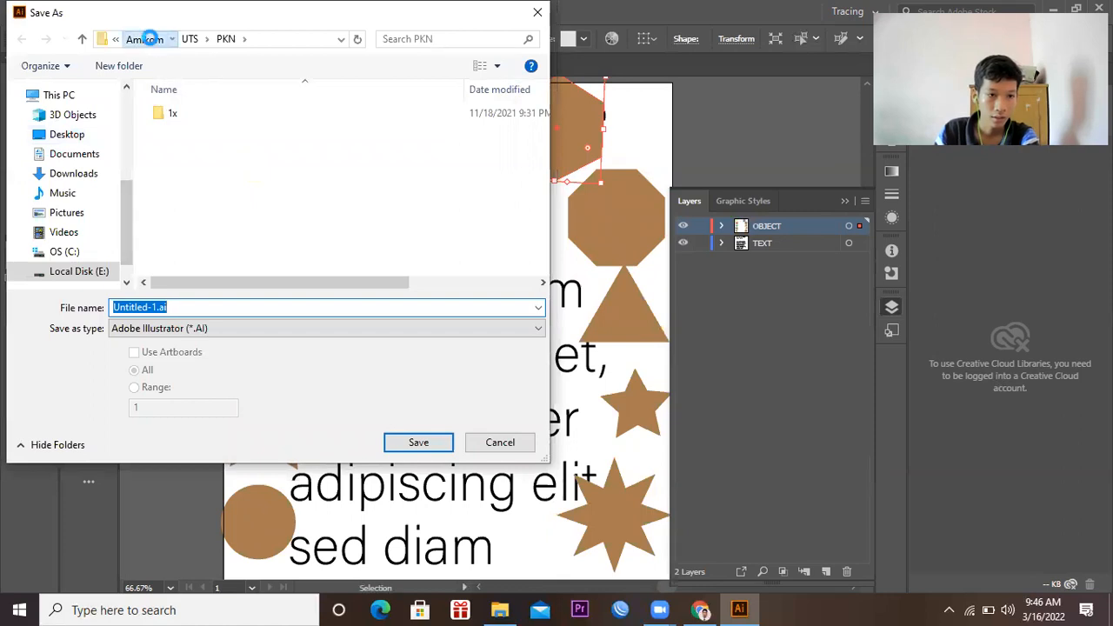
{"action": "double_click", "coordinate": [257, 149]}
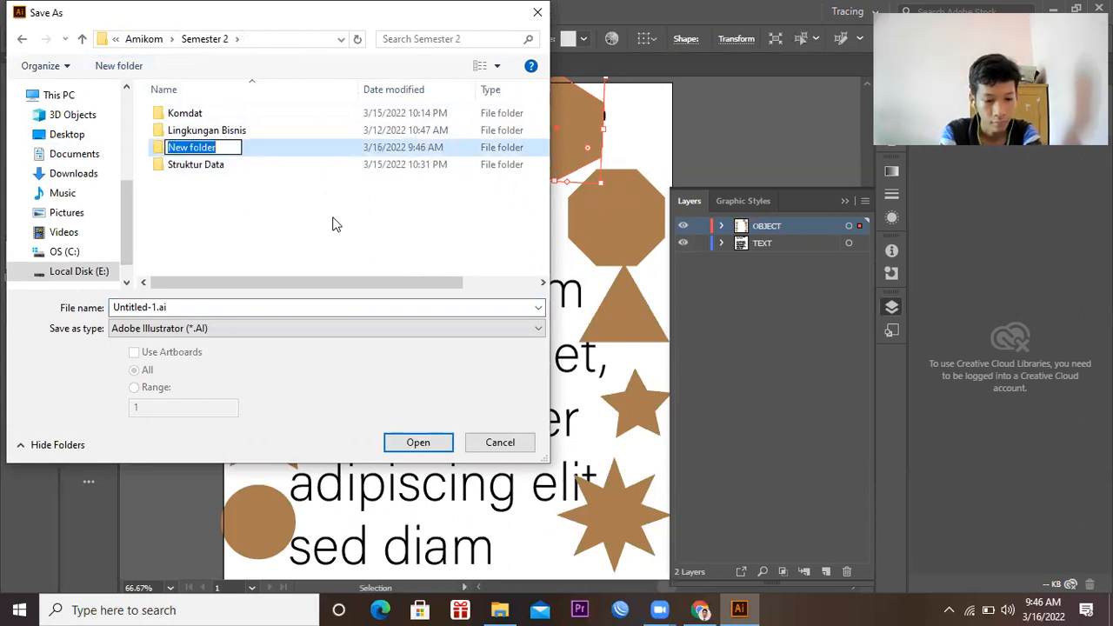
{"action": "type", "text": "Komgra"}
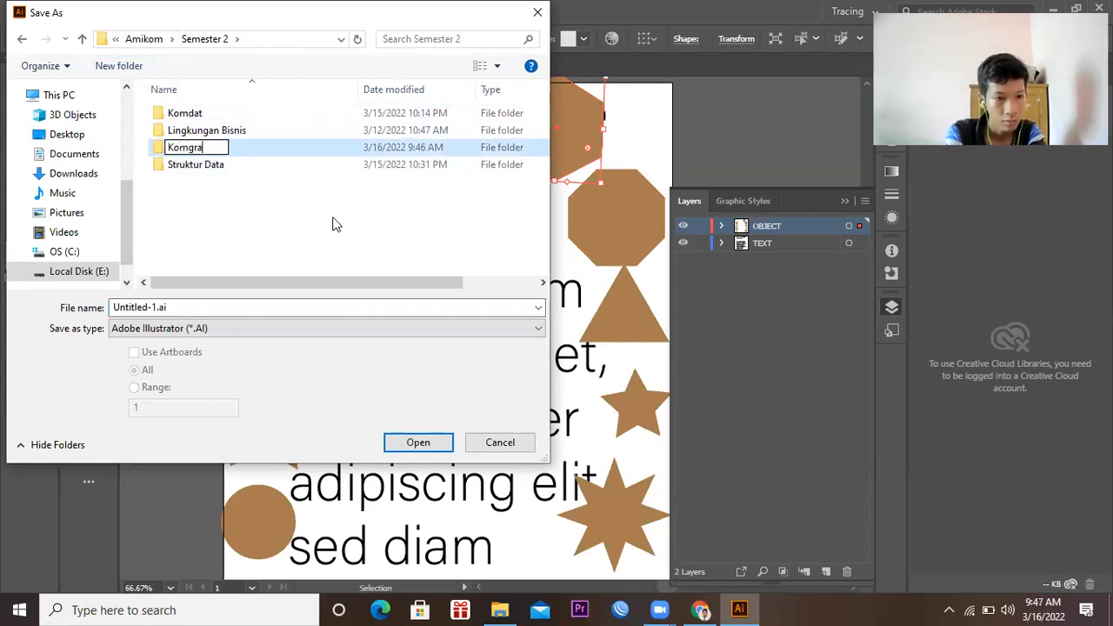
{"action": "type", "text": "f"}
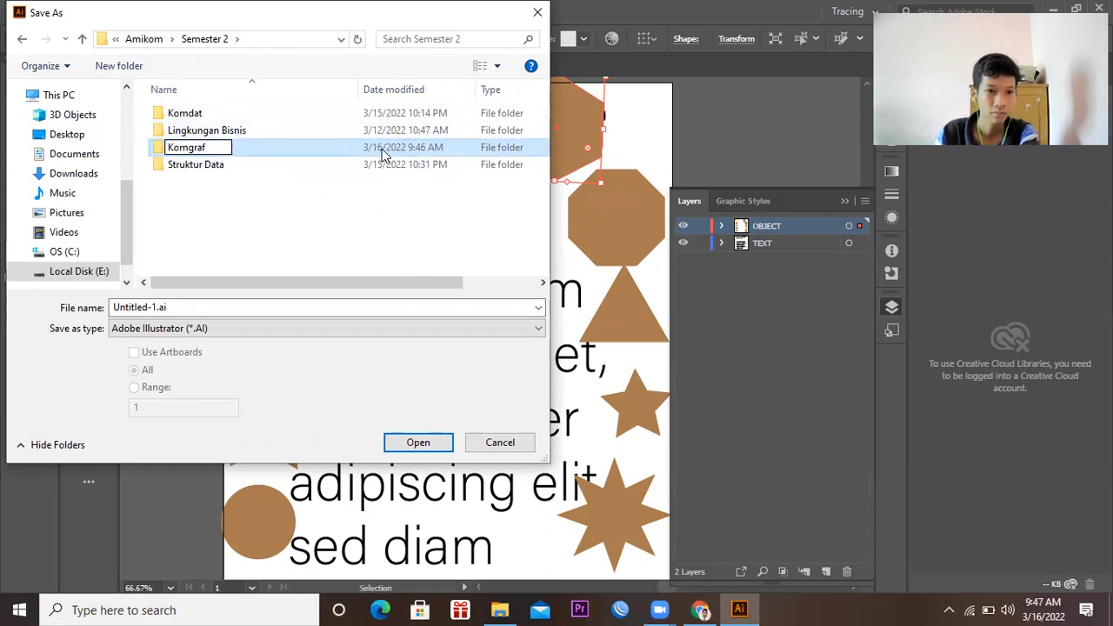
{"action": "key", "text": "Return"}
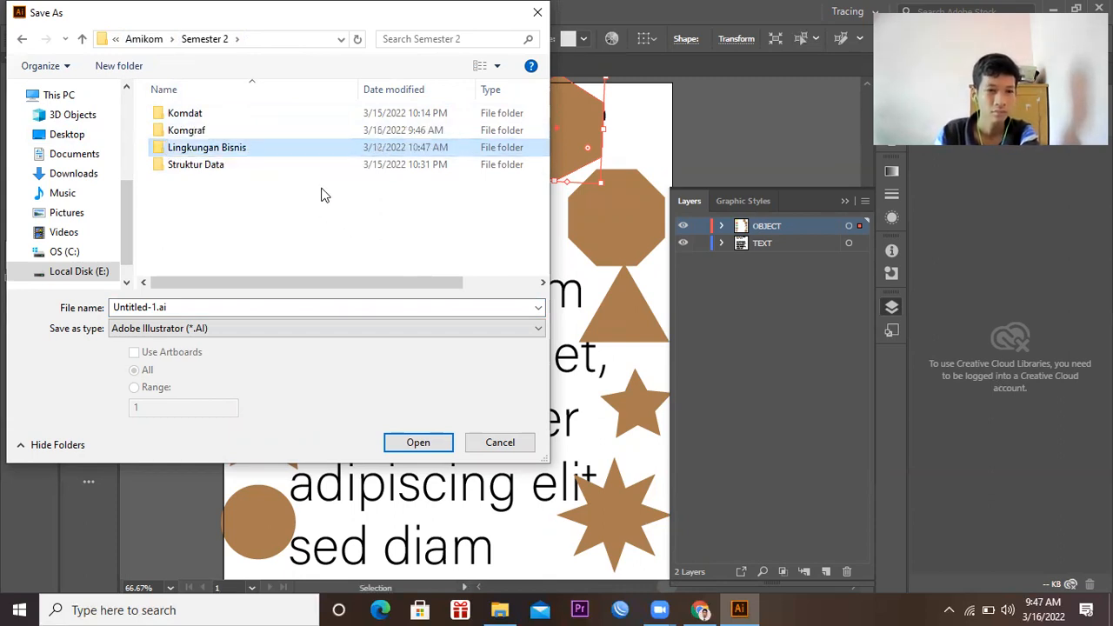
{"action": "double_click", "coordinate": [319, 130]}
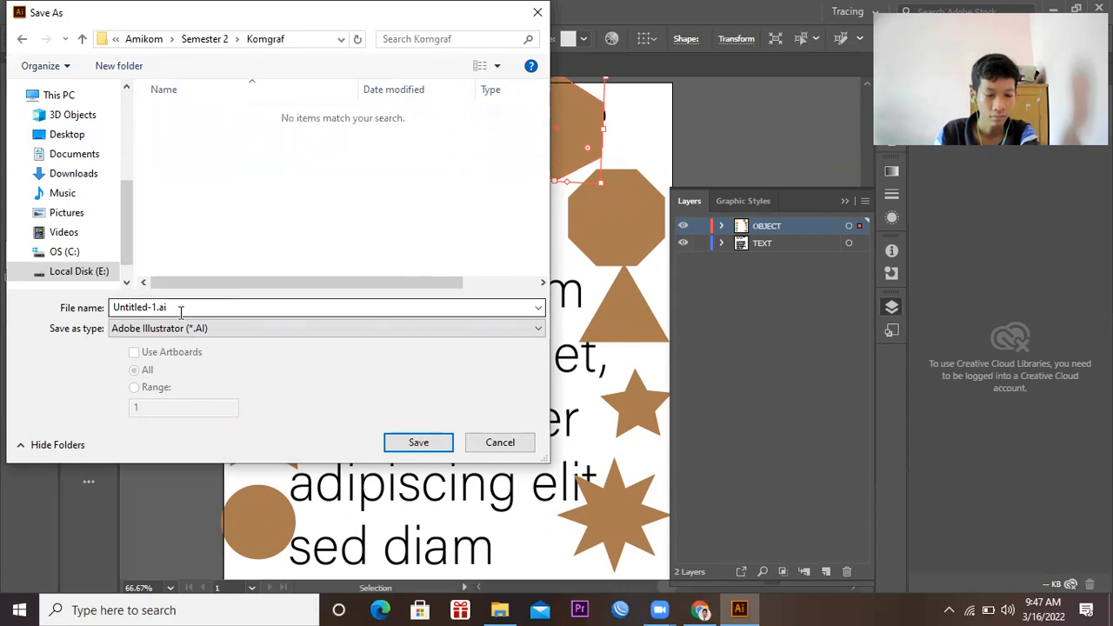
{"action": "left_click", "coordinate": [137, 309]}
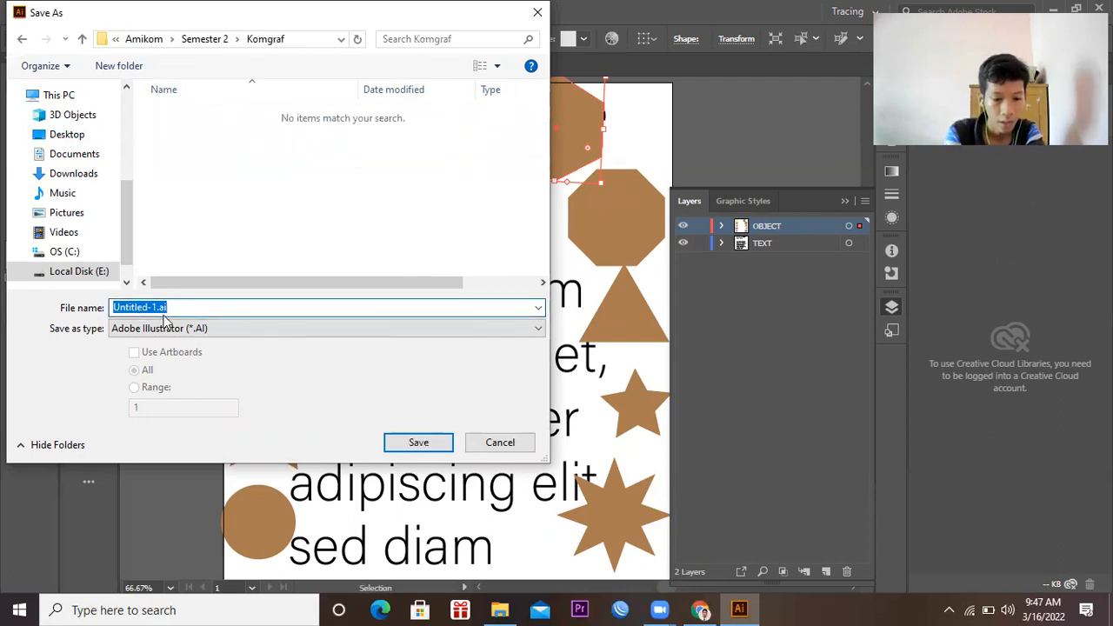
{"action": "type", "text": "Prakti"}
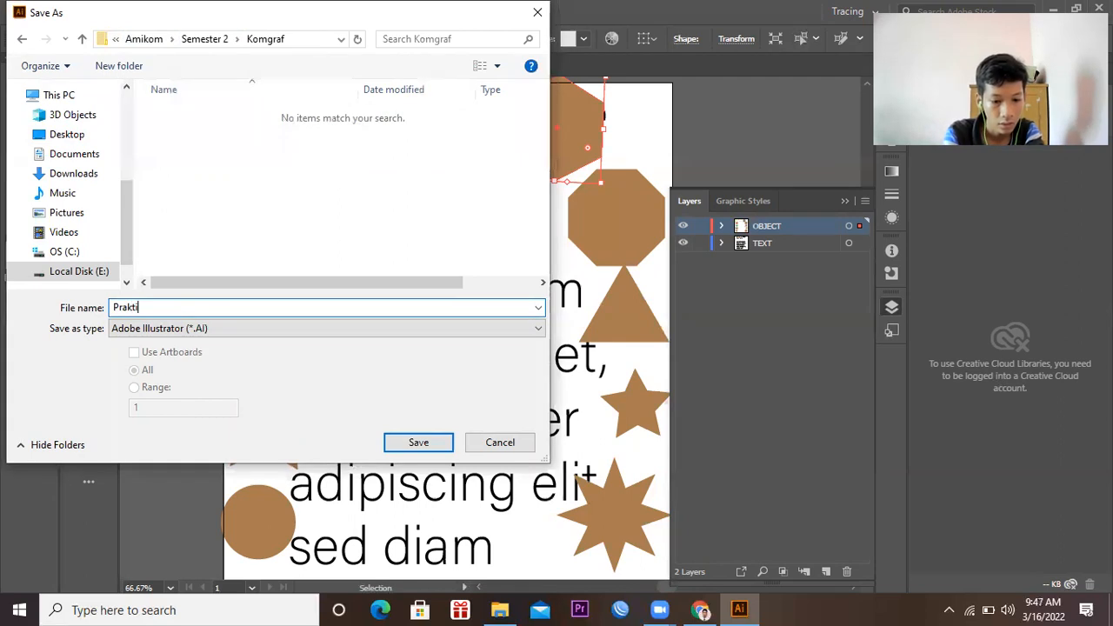
{"action": "type", "text": "kum"}
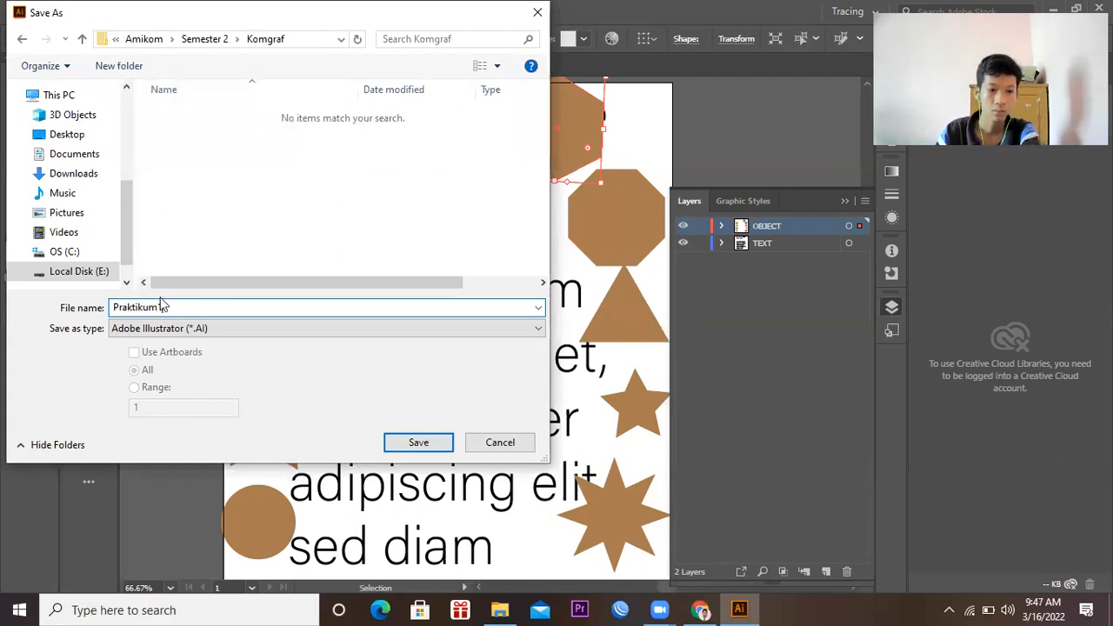
{"action": "type", "text": "1"}
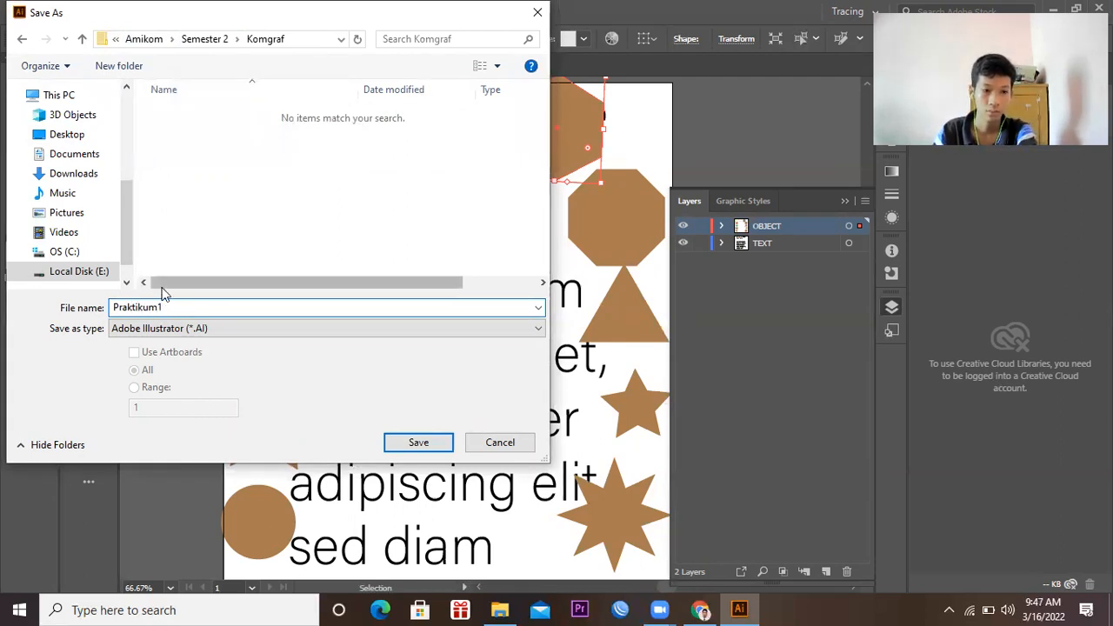
{"action": "left_click", "coordinate": [153, 336]}
{"action": "left_click", "coordinate": [48, 354]}
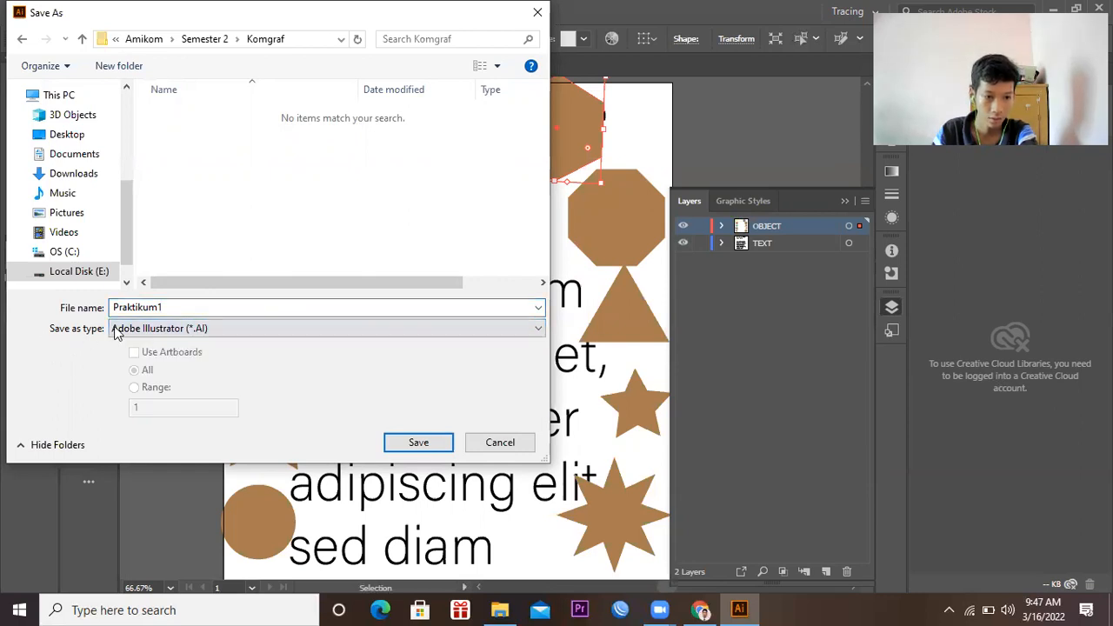
{"action": "left_click", "coordinate": [419, 442]}
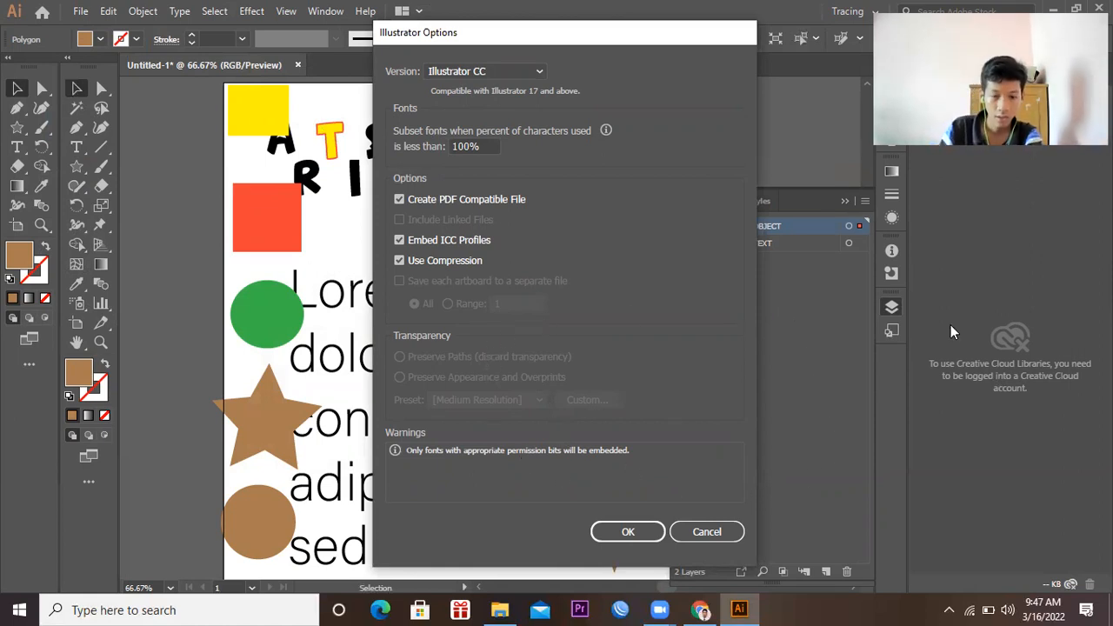
{"action": "left_click", "coordinate": [492, 75]}
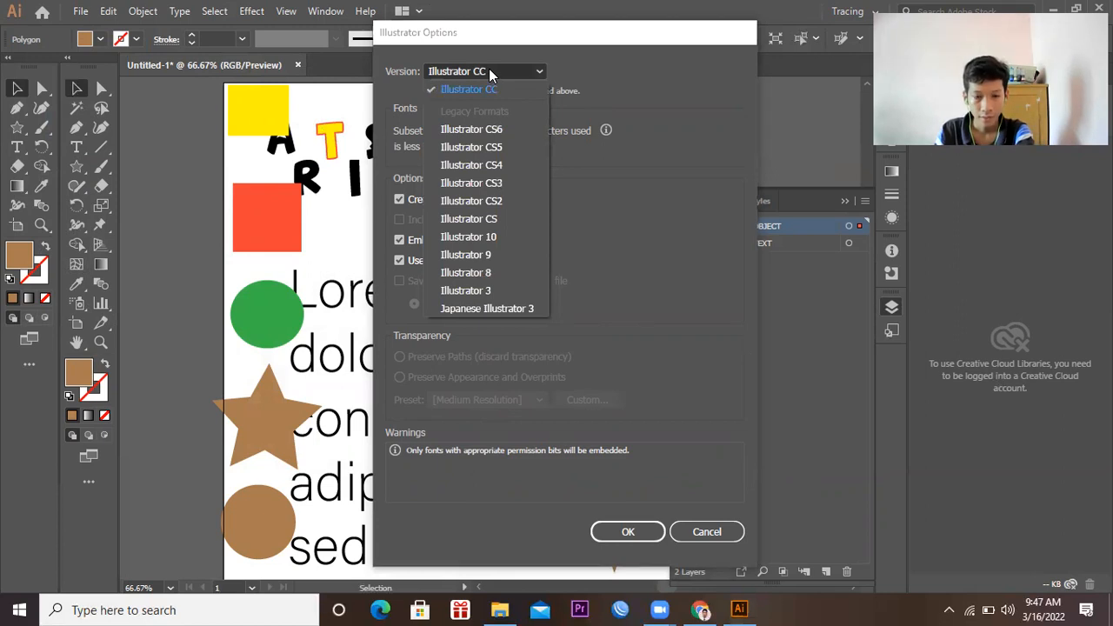
{"action": "left_click", "coordinate": [488, 70]}
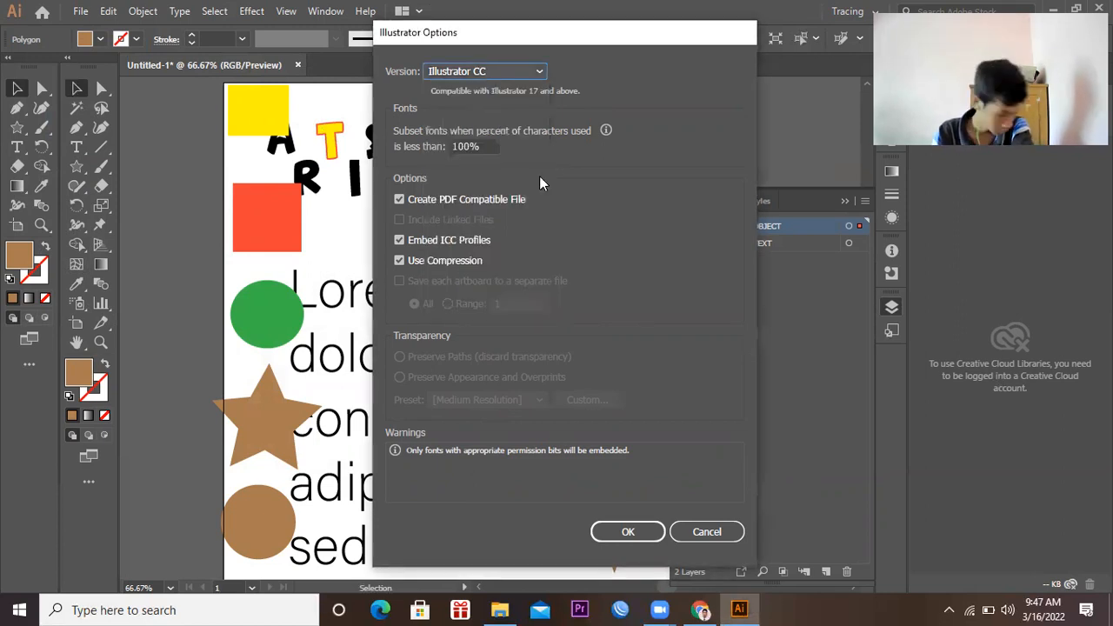
{"action": "left_click", "coordinate": [706, 533]}
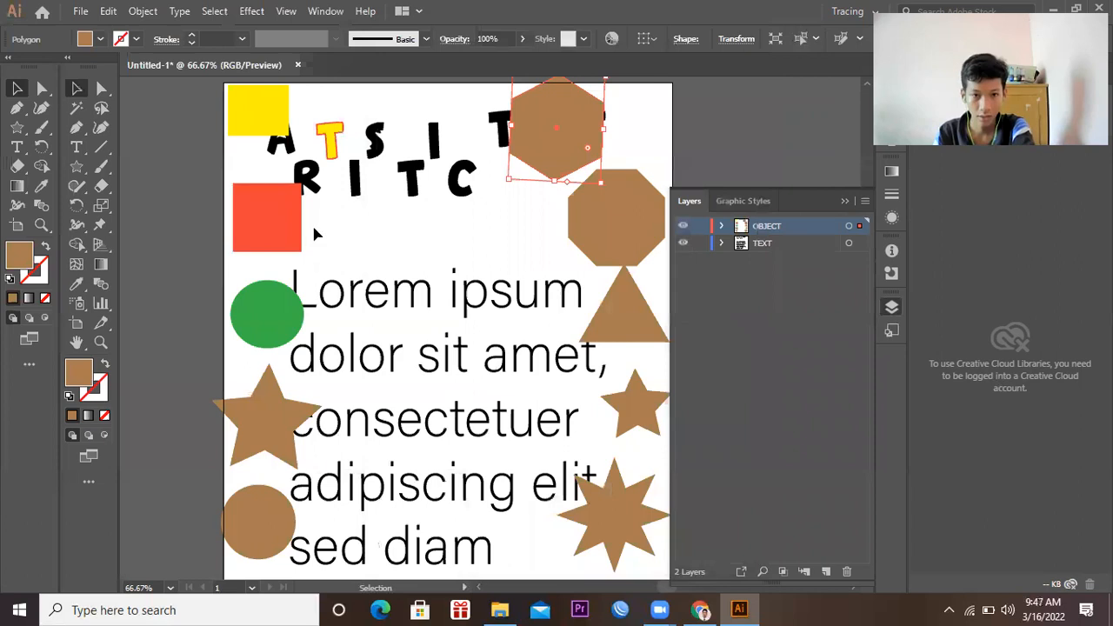
Step: Start exporting the artwork into the Komgraf folder with the file name Paktikum1
{"action": "left_click", "coordinate": [79, 11]}
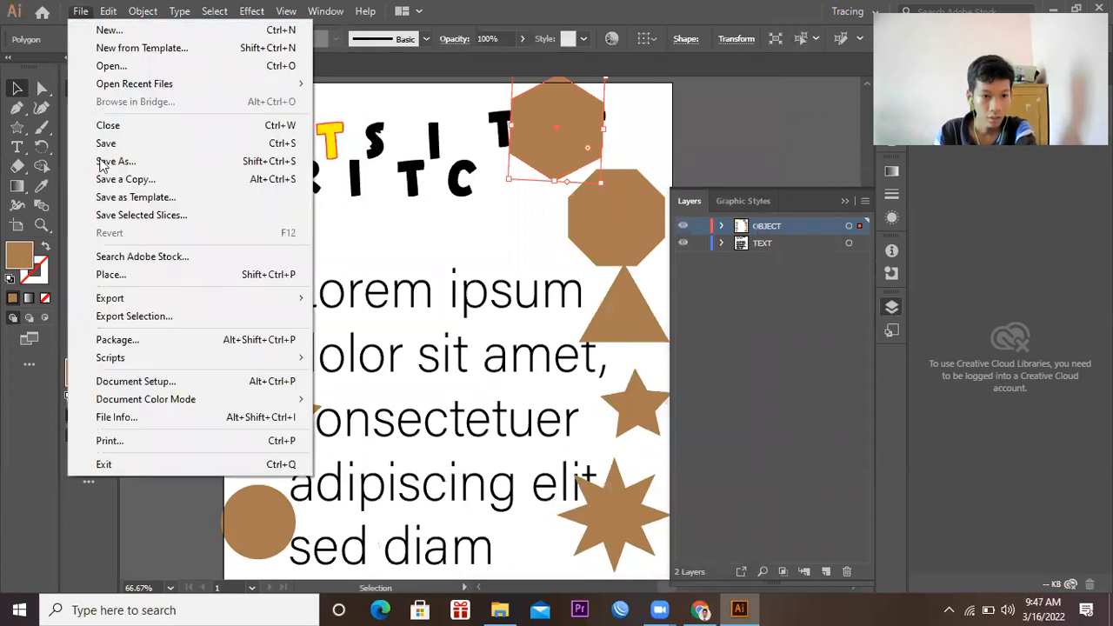
{"action": "mouse_move", "coordinate": [109, 301]}
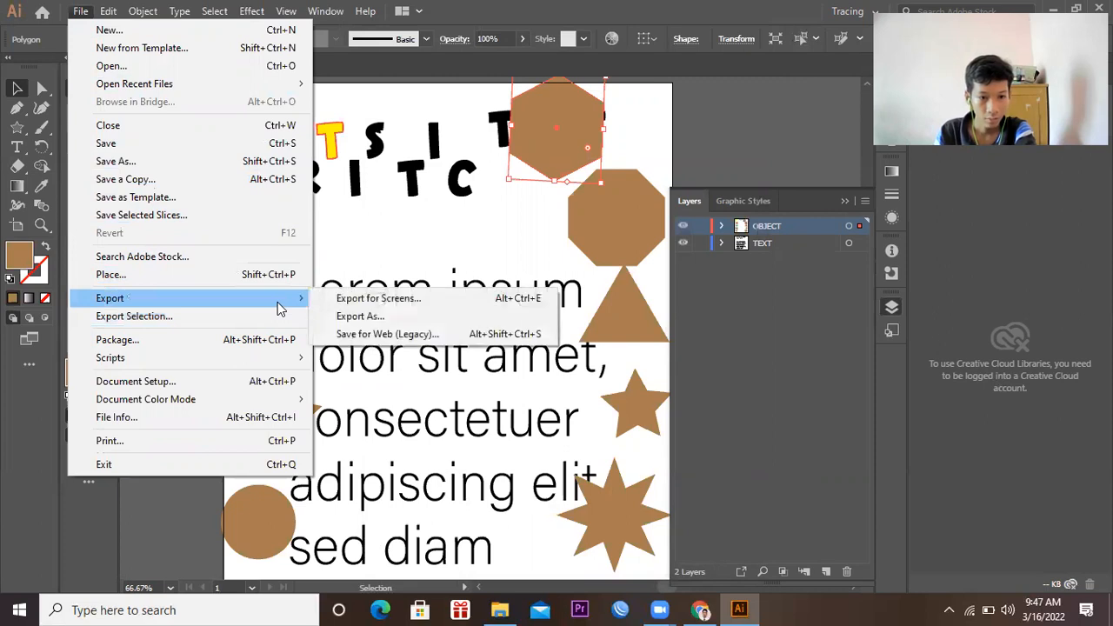
{"action": "left_click", "coordinate": [378, 316]}
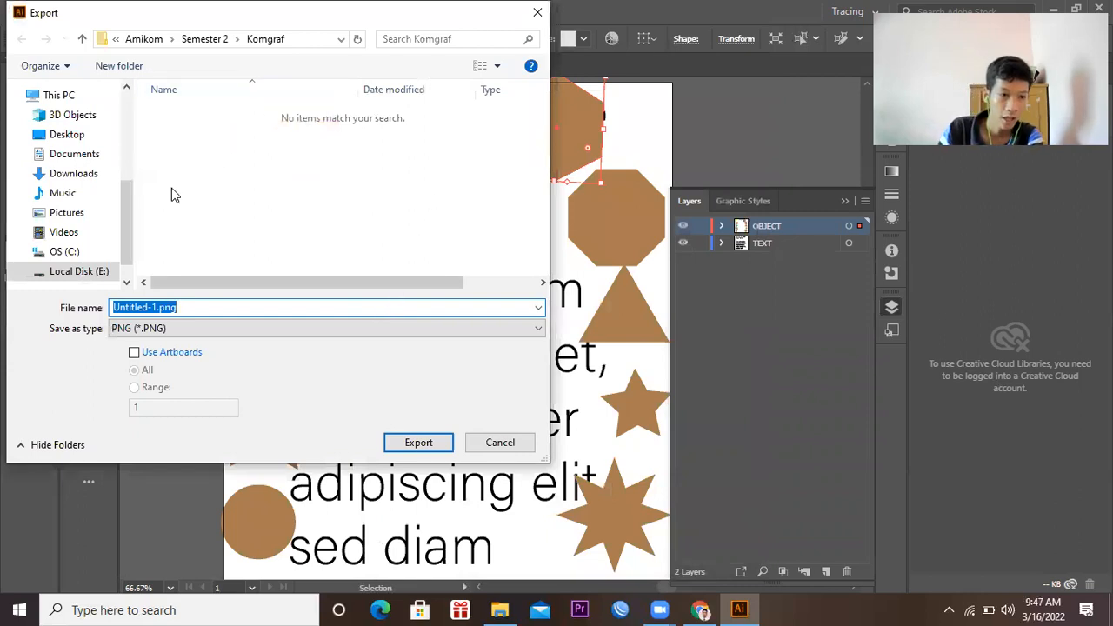
{"action": "scroll", "coordinate": [128, 196], "scroll_direction": "down", "scroll_amount": 1}
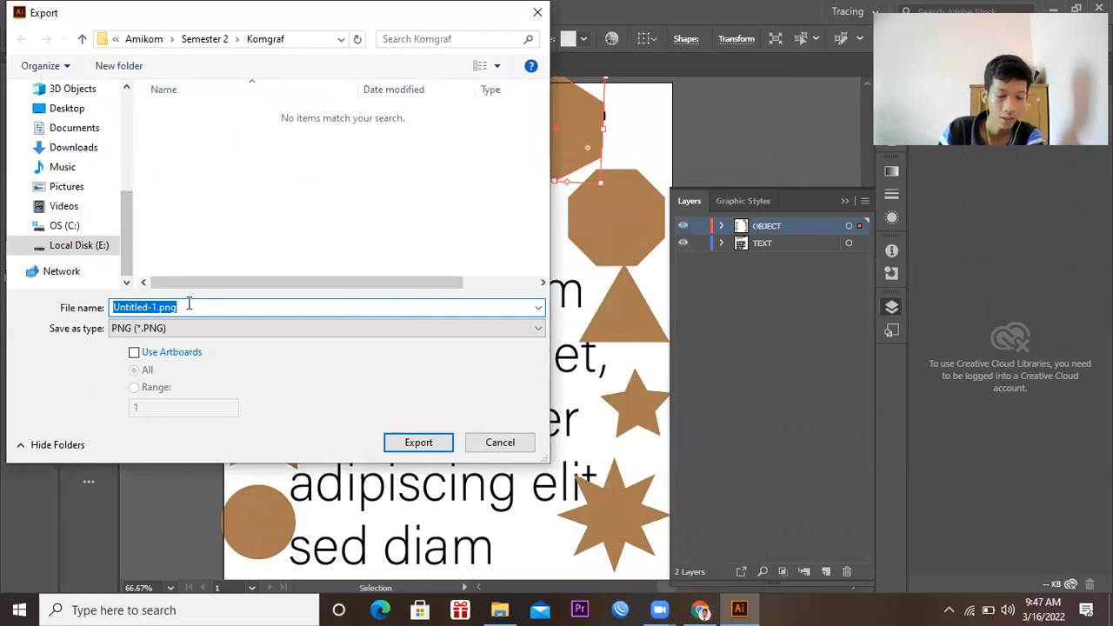
{"action": "type", "text": "Paktikum1"}
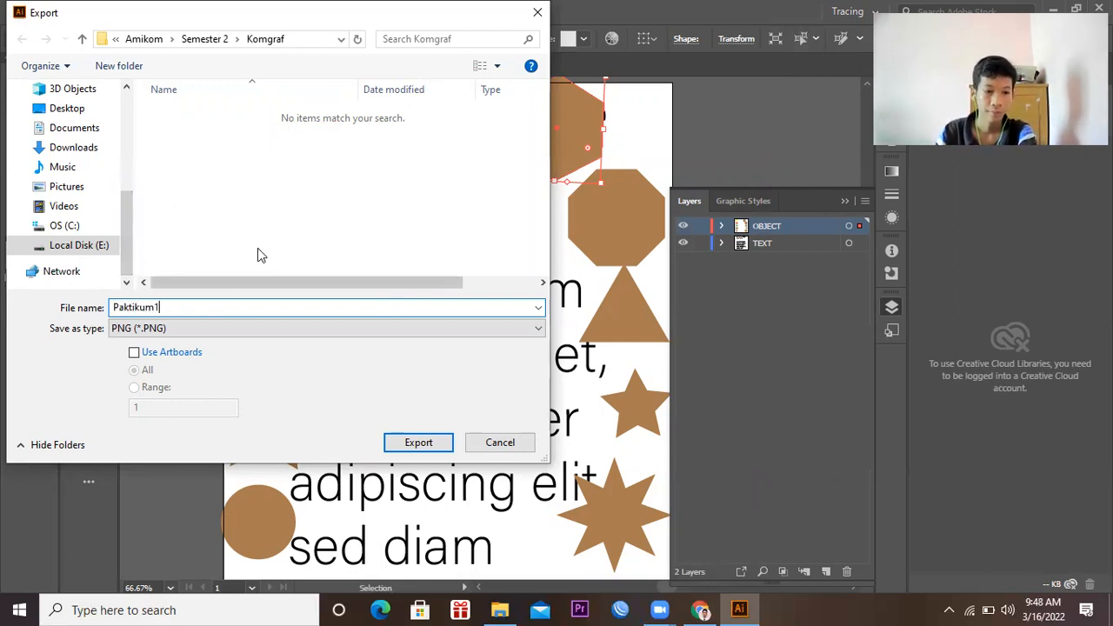
Step: Look through the available export formats, choose PNG (*.PNG) and proceed to its export options
{"action": "left_click", "coordinate": [236, 331]}
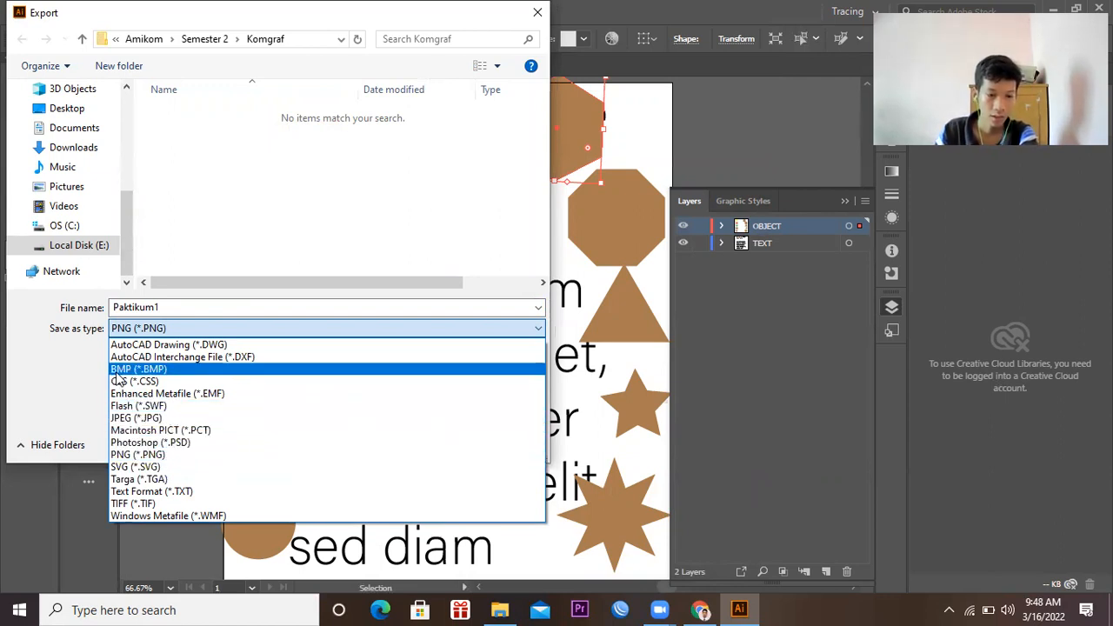
{"action": "left_click", "coordinate": [43, 350]}
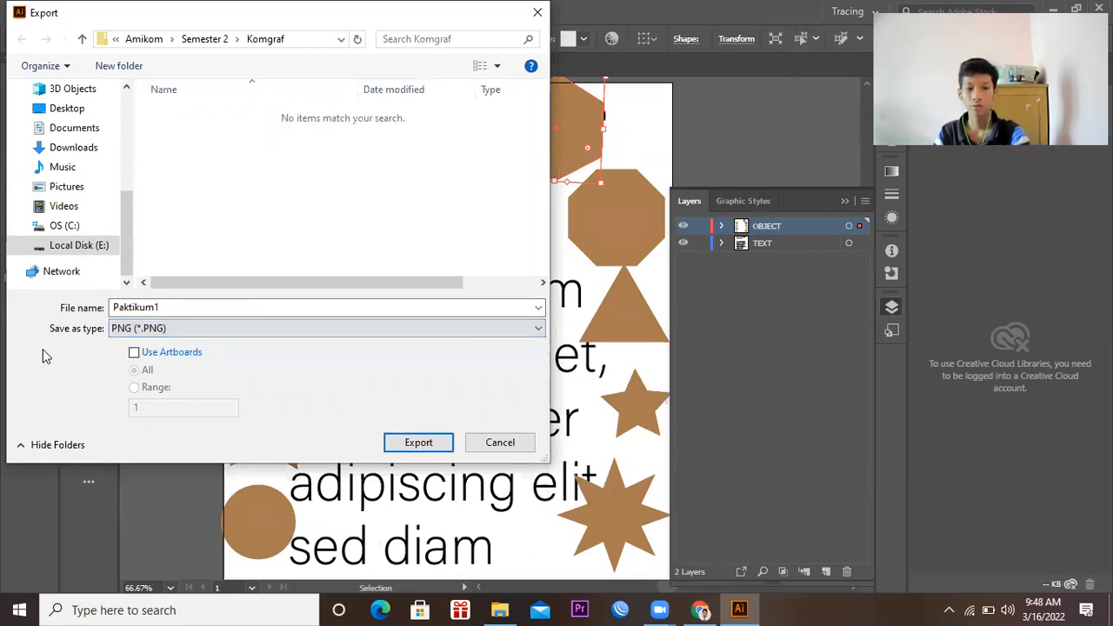
{"action": "left_click", "coordinate": [114, 328]}
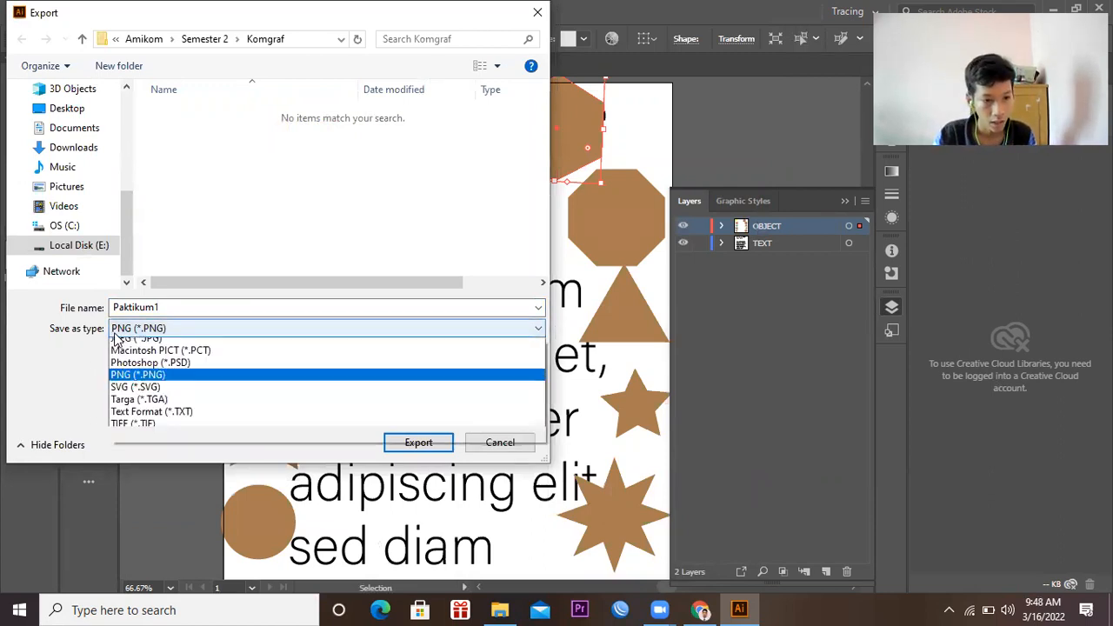
{"action": "key", "text": "Up"}
{"action": "key", "text": "Up"}
{"action": "key", "text": "Up"}
{"action": "key", "text": "Up"}
{"action": "key", "text": "Up"}
{"action": "key", "text": "Up"}
{"action": "key", "text": "Up"}
{"action": "key", "text": "Up"}
{"action": "key", "text": "Up"}
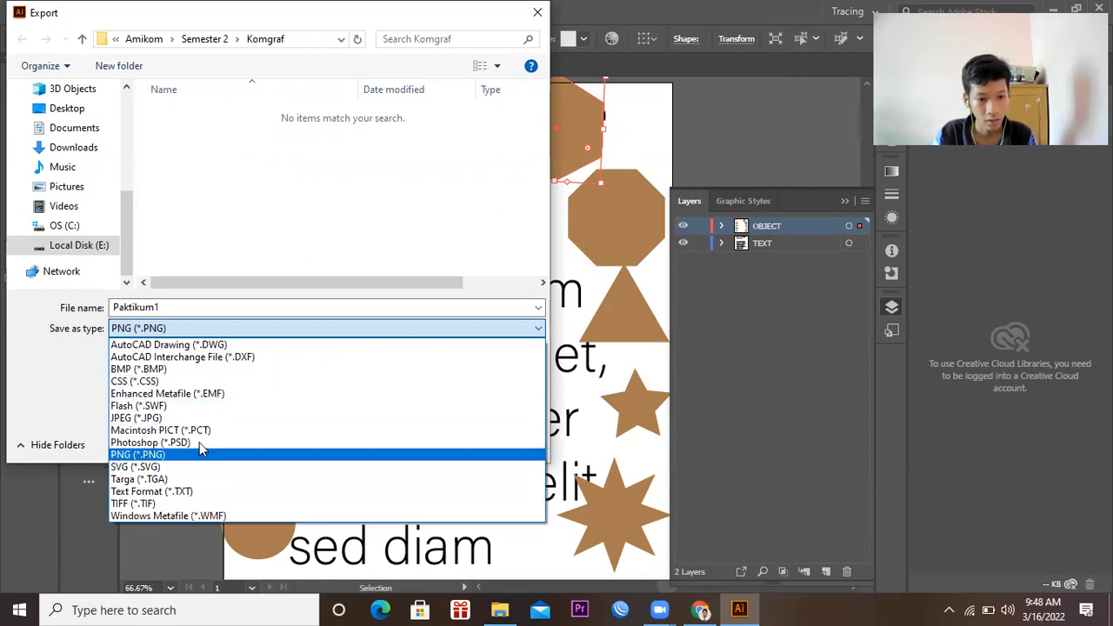
{"action": "left_click", "coordinate": [265, 455]}
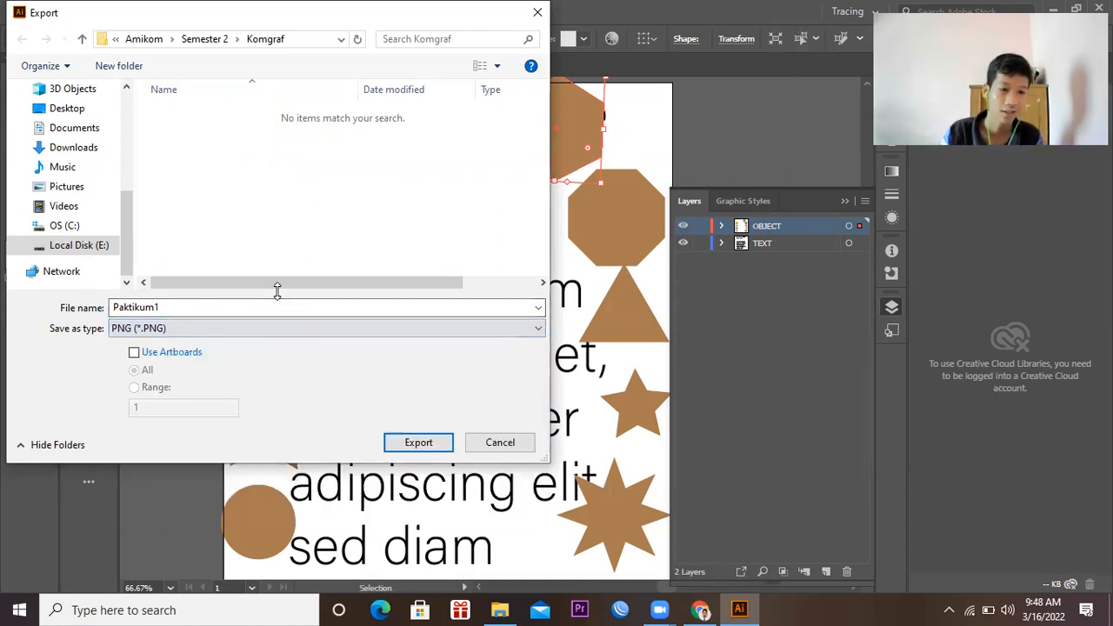
{"action": "left_click", "coordinate": [420, 443]}
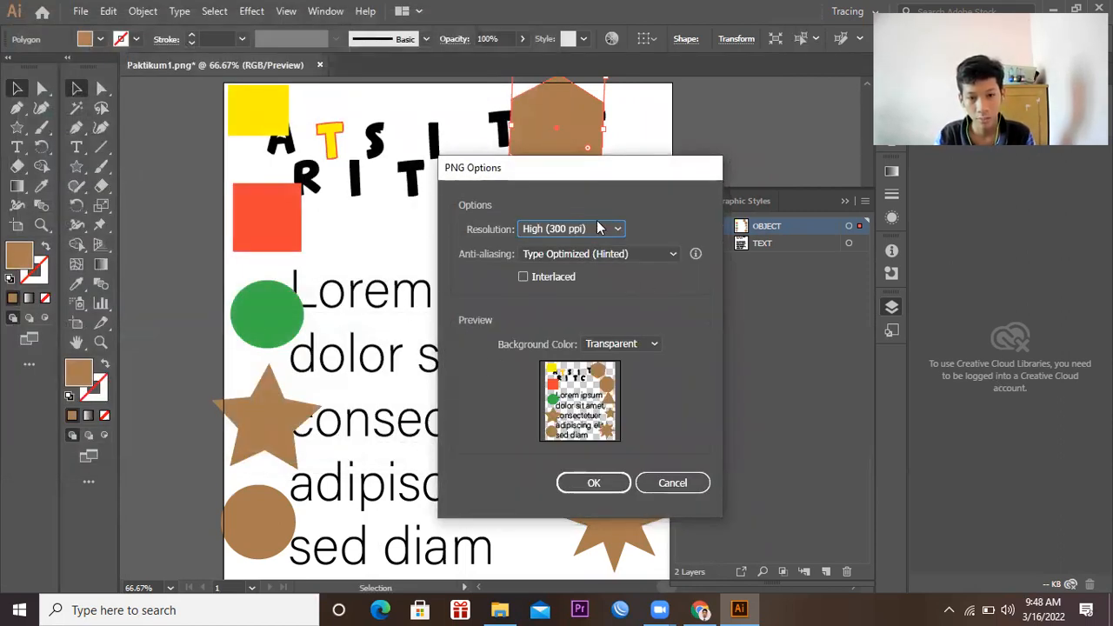
Step: Export the PNG at Medium (150 ppi) resolution with Type Optimized (Hinted) anti-aliasing and a White background
{"action": "left_click", "coordinate": [595, 229]}
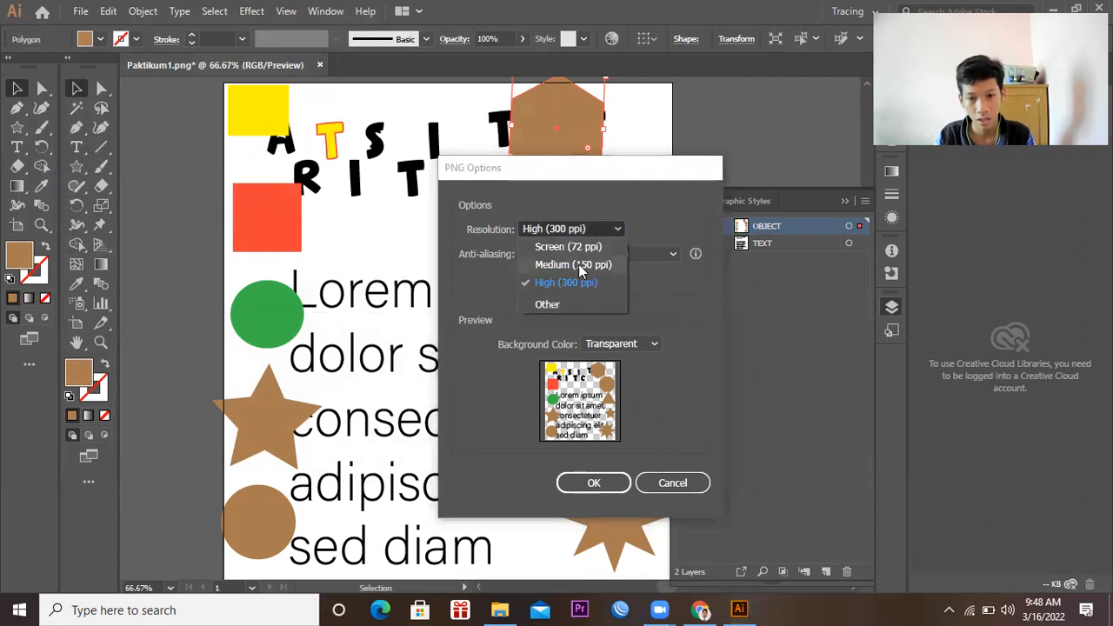
{"action": "left_click", "coordinate": [580, 269]}
{"action": "left_click", "coordinate": [578, 253]}
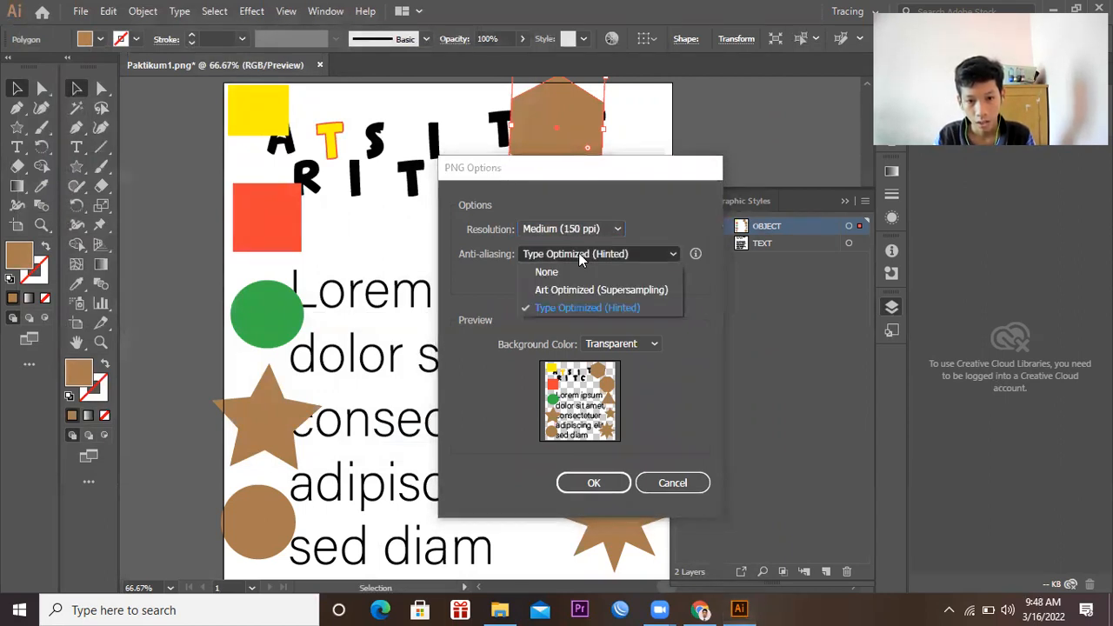
{"action": "left_click", "coordinate": [483, 292]}
{"action": "left_click", "coordinate": [635, 346]}
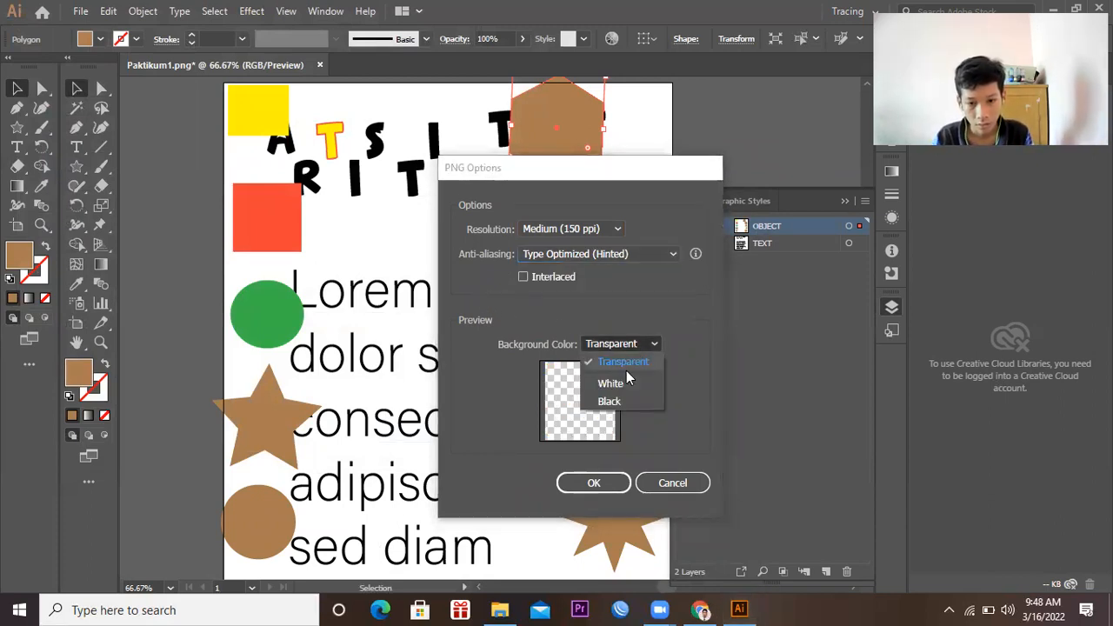
{"action": "left_click", "coordinate": [616, 382]}
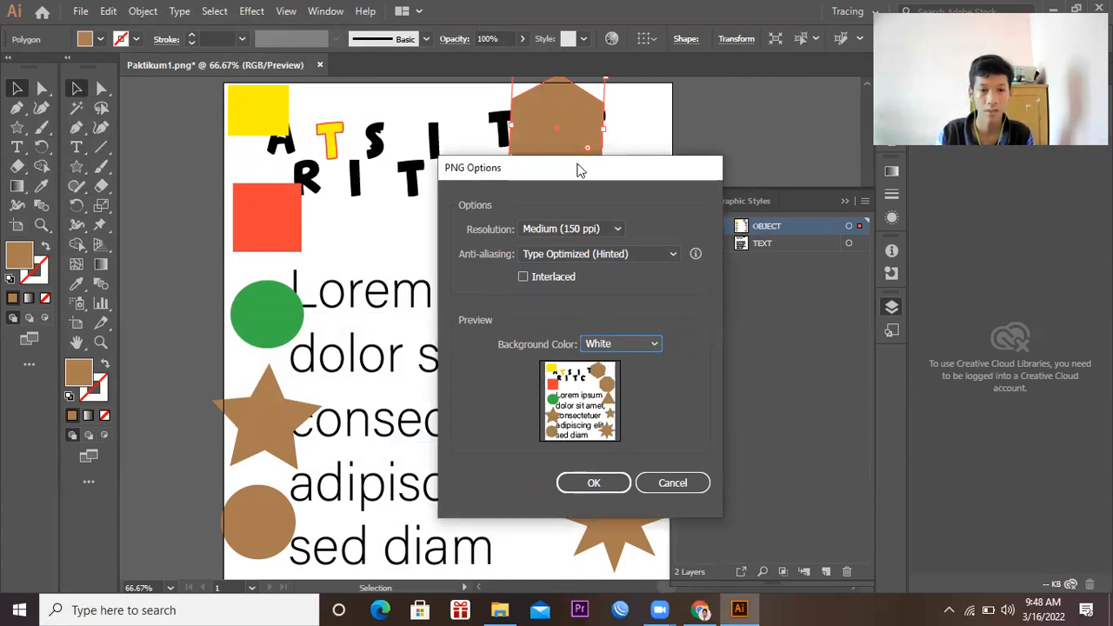
{"action": "left_click_drag", "start_coordinate": [573, 171], "coordinate": [503, 125]}
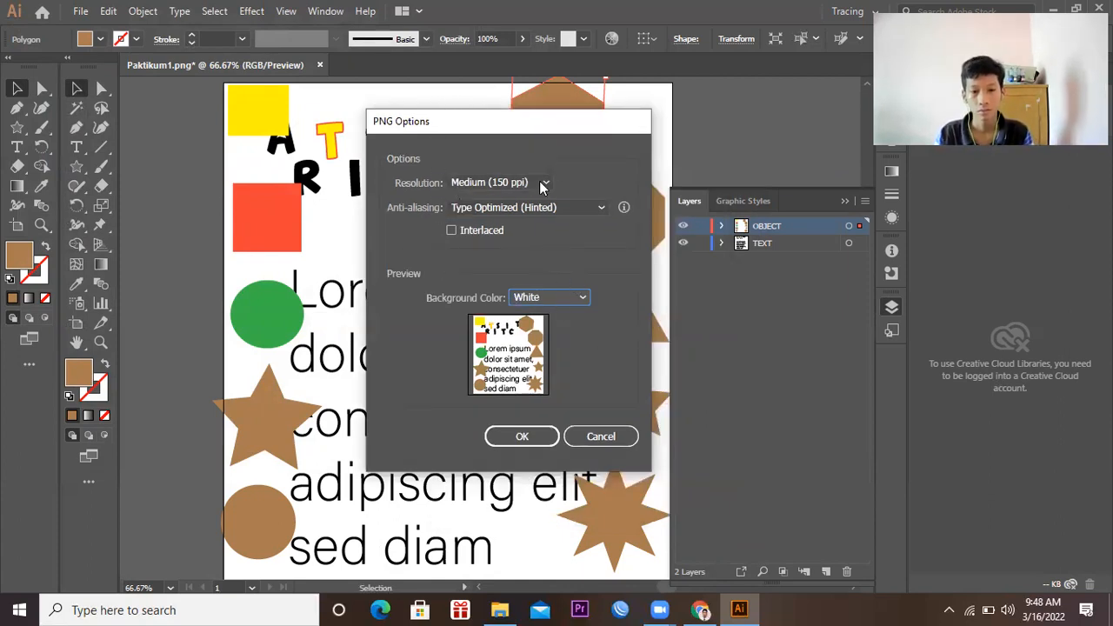
{"action": "left_click_drag", "start_coordinate": [489, 131], "coordinate": [495, 128]}
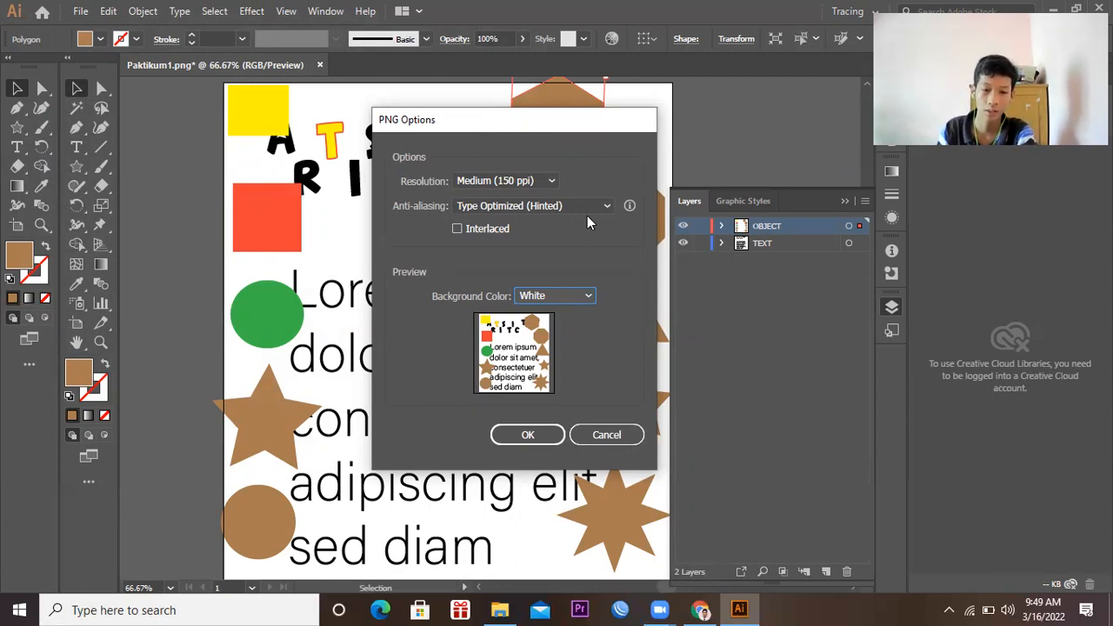
{"action": "left_click", "coordinate": [527, 440]}
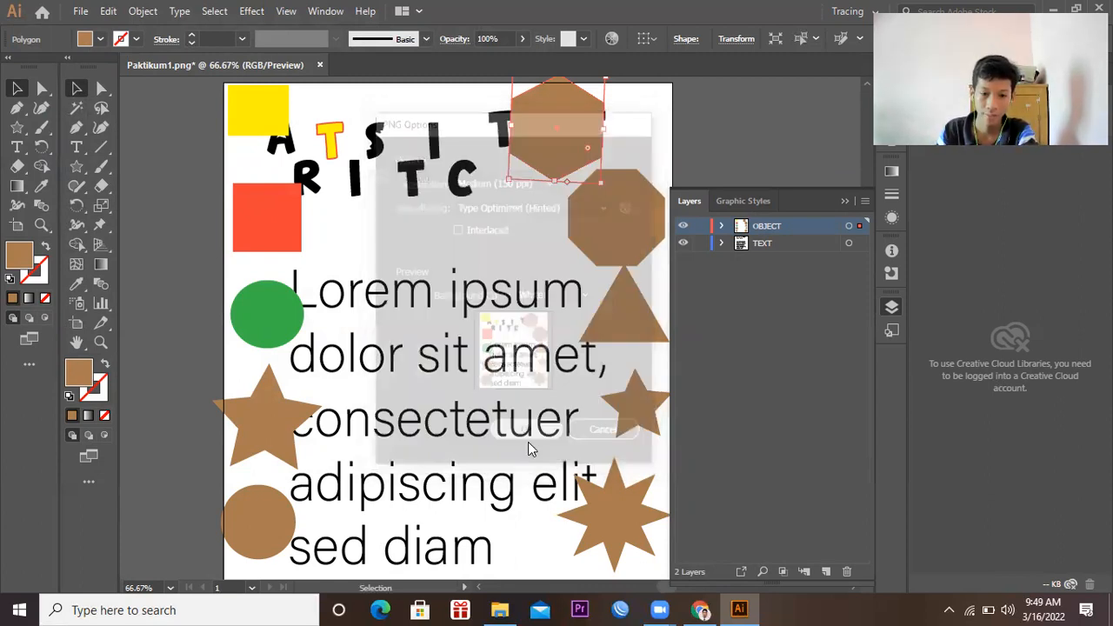
Step: Collapse the layer list, switch to File Explorer and open the Komgraf folder under Local Disk (E:) > Amikom > Semester 2
{"action": "left_click", "coordinate": [844, 201]}
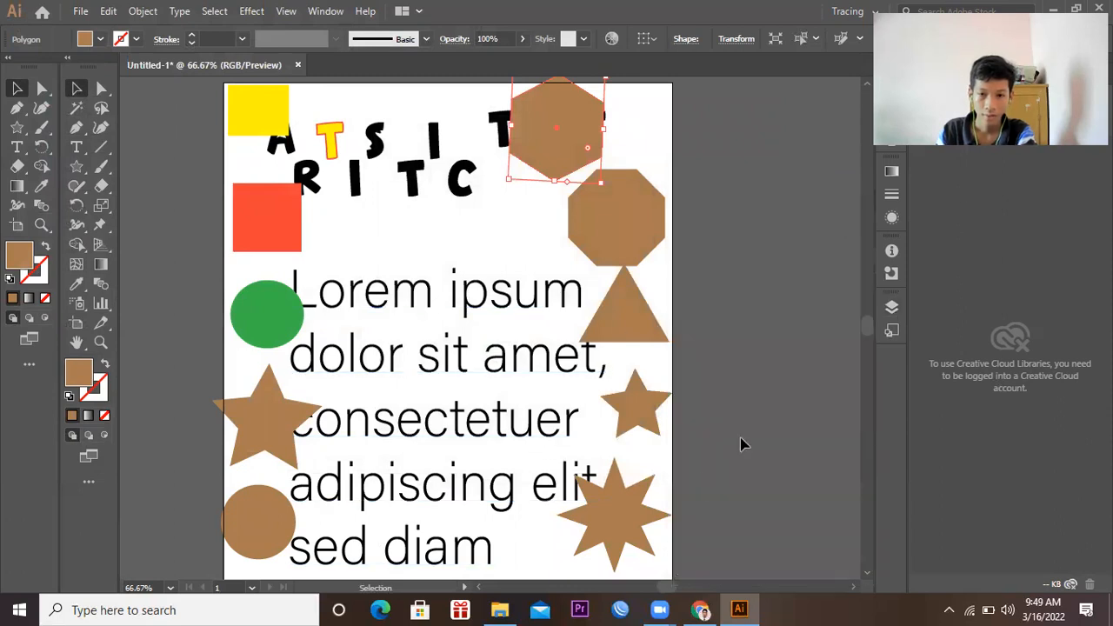
{"action": "left_click", "coordinate": [502, 609]}
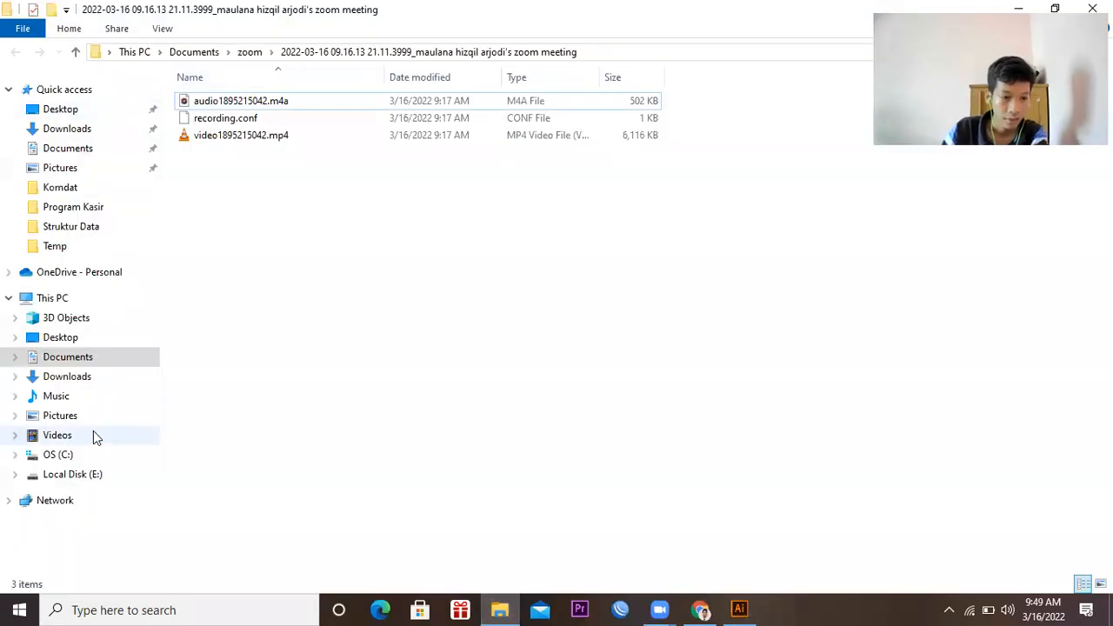
{"action": "left_click", "coordinate": [83, 478]}
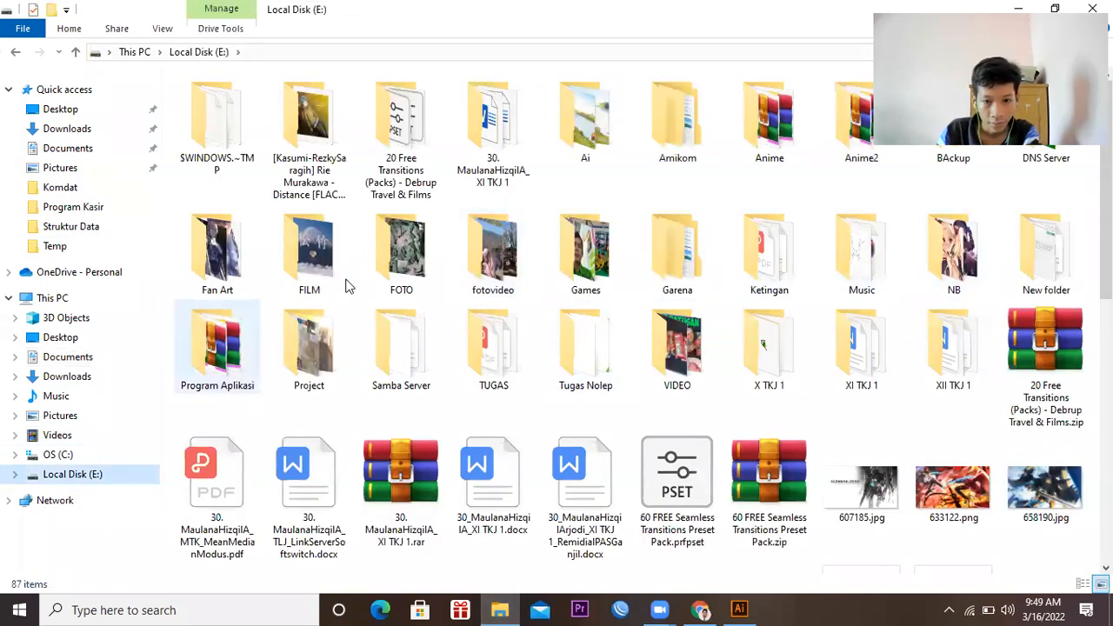
{"action": "double_click", "coordinate": [671, 101]}
{"action": "double_click", "coordinate": [198, 137]}
{"action": "left_click", "coordinate": [243, 119]}
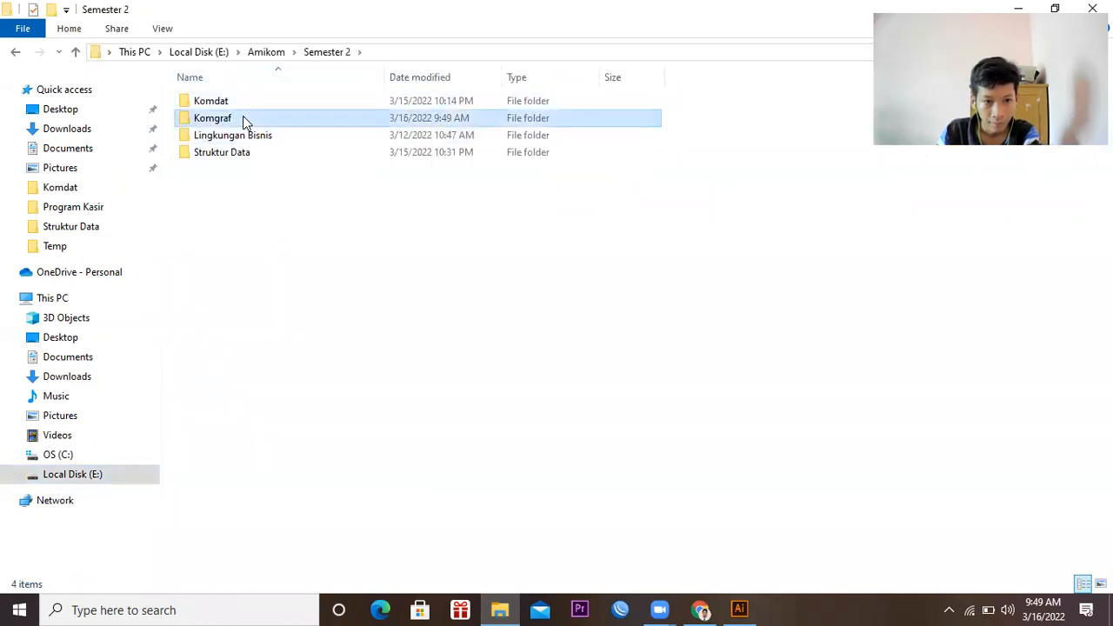
{"action": "double_click", "coordinate": [243, 117]}
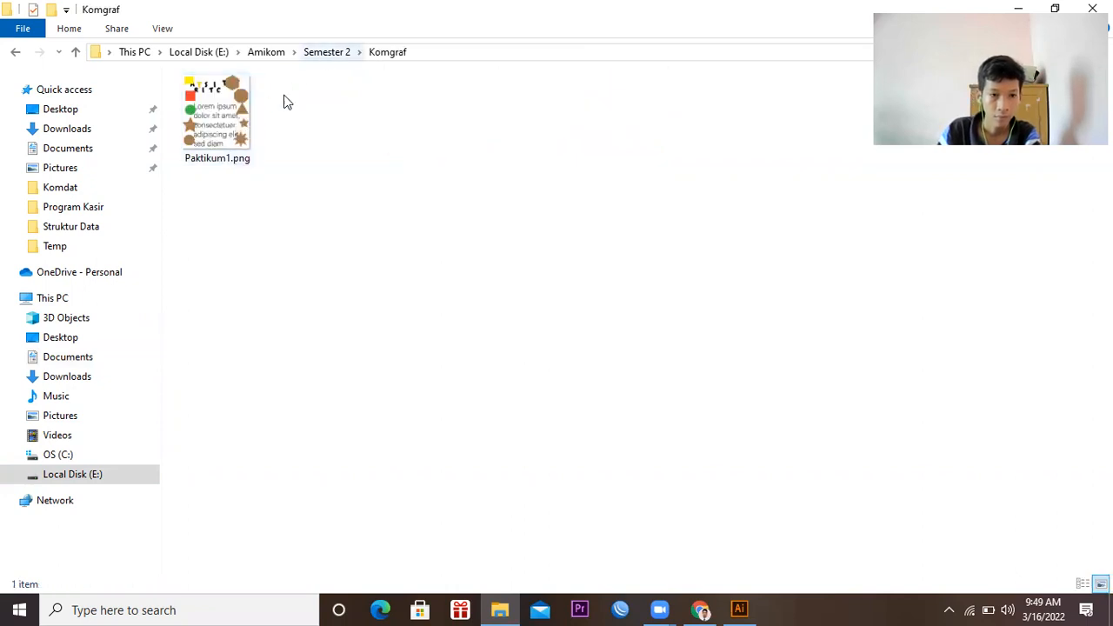
{"action": "left_click", "coordinate": [328, 52]}
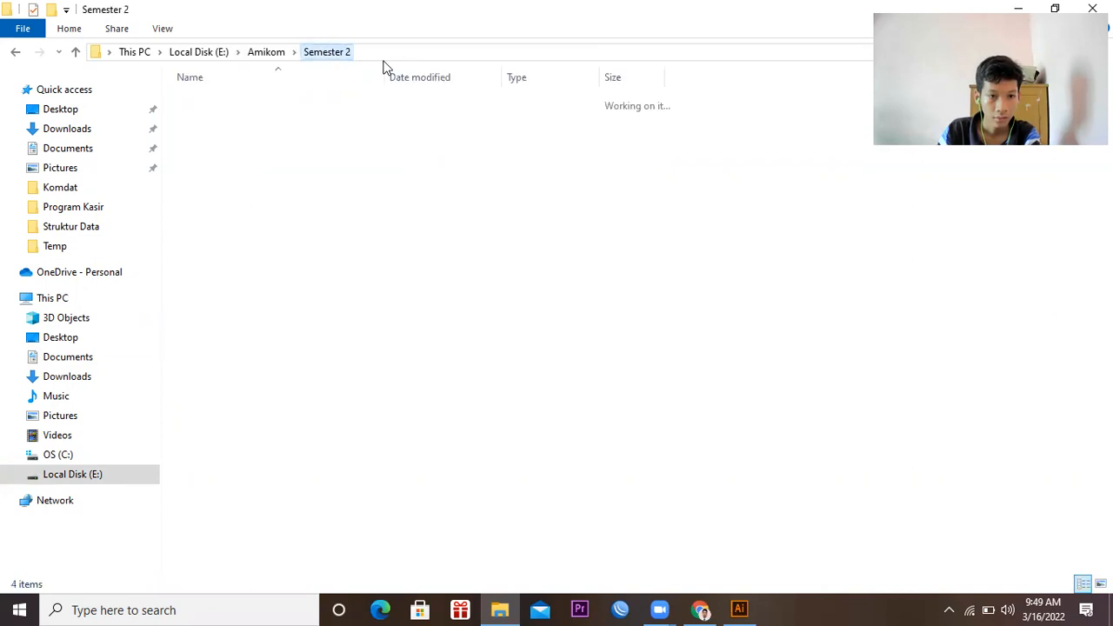
{"action": "double_click", "coordinate": [274, 121]}
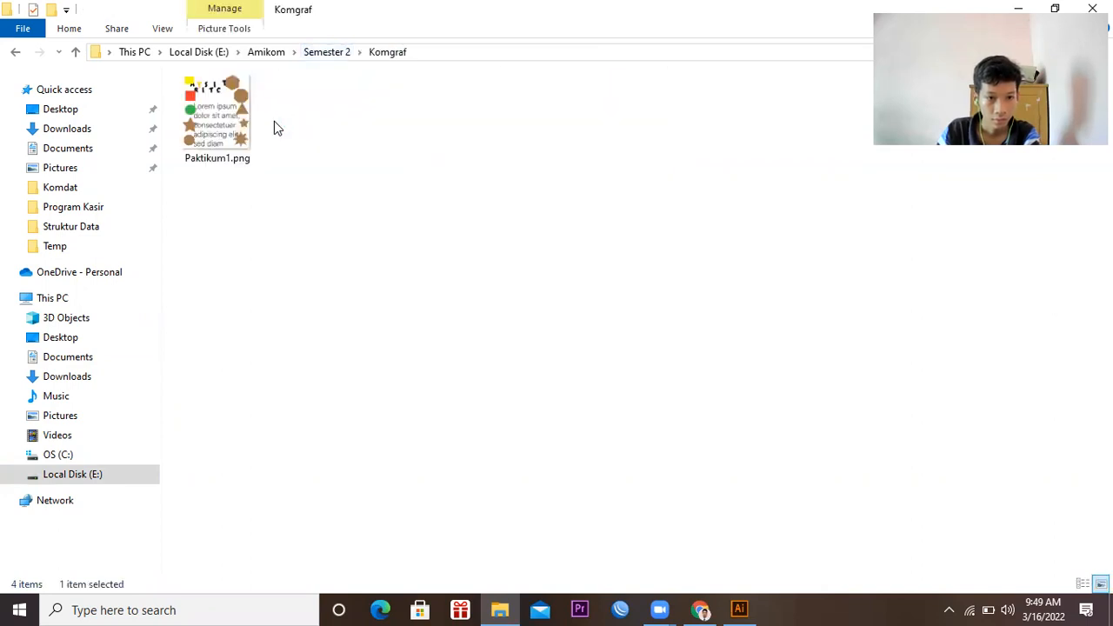
Step: Open the exported Paktikum1.png with the Photos app
{"action": "left_click", "coordinate": [220, 138]}
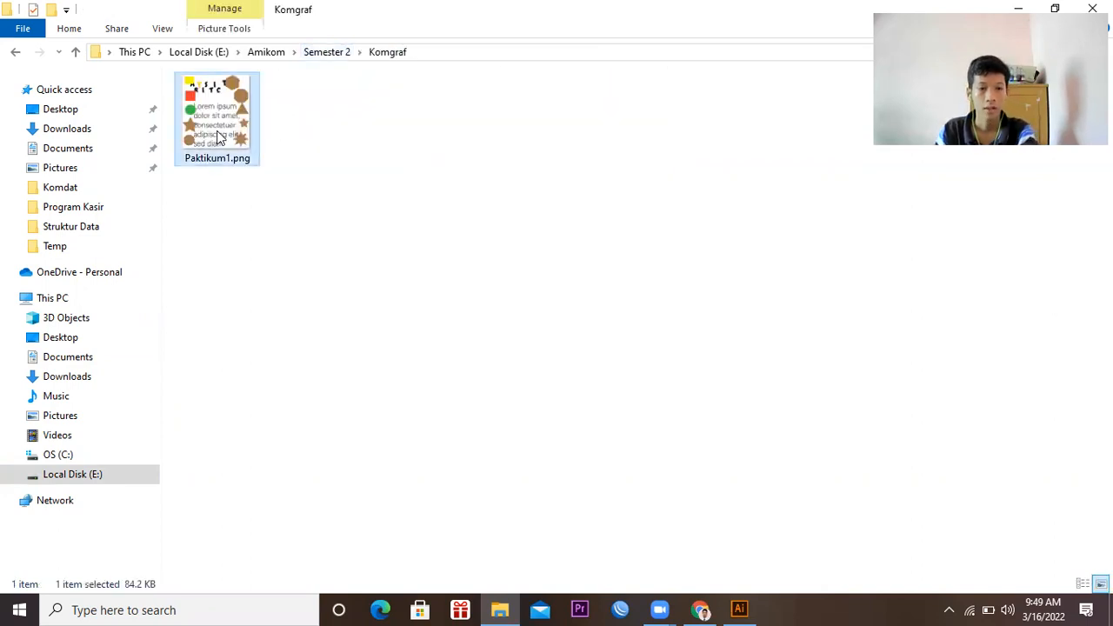
{"action": "double_click", "coordinate": [217, 131]}
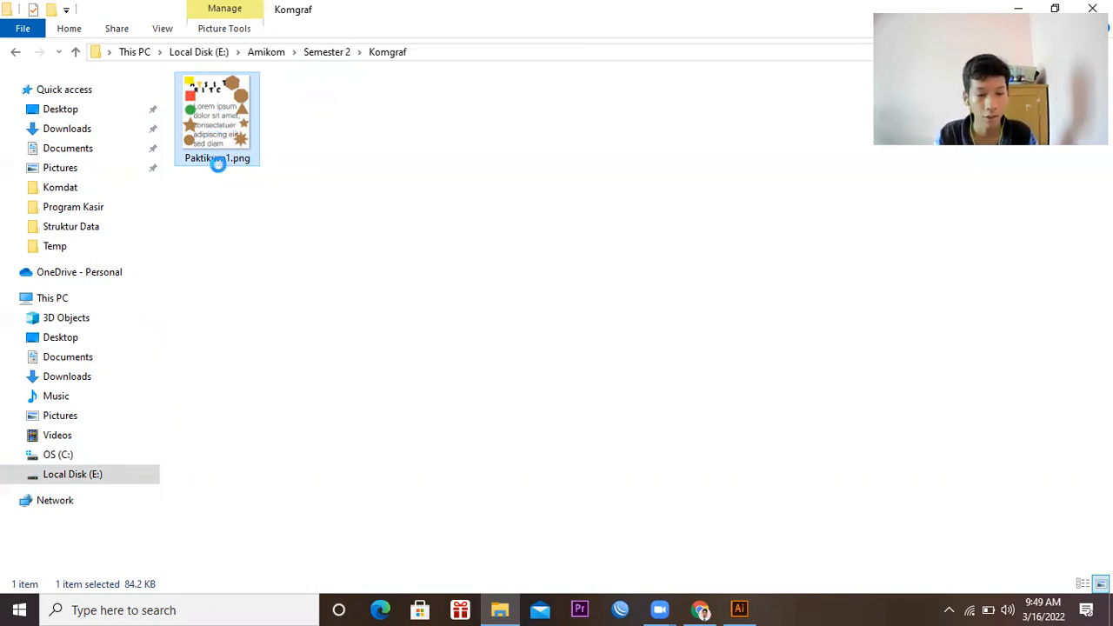
{"action": "right_click", "coordinate": [252, 171]}
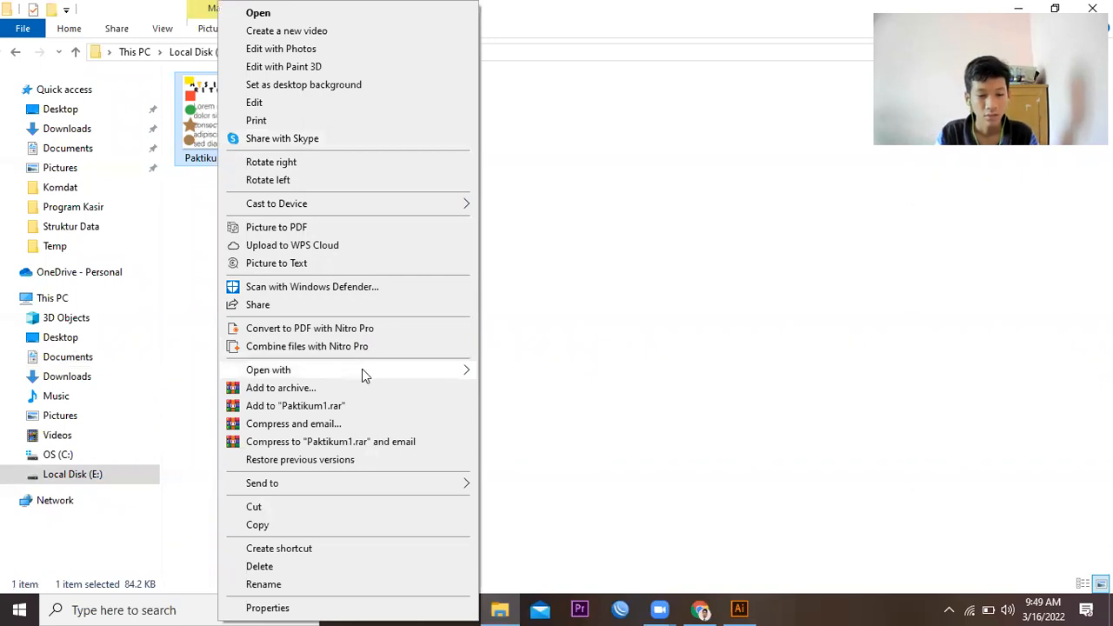
{"action": "mouse_move", "coordinate": [380, 368]}
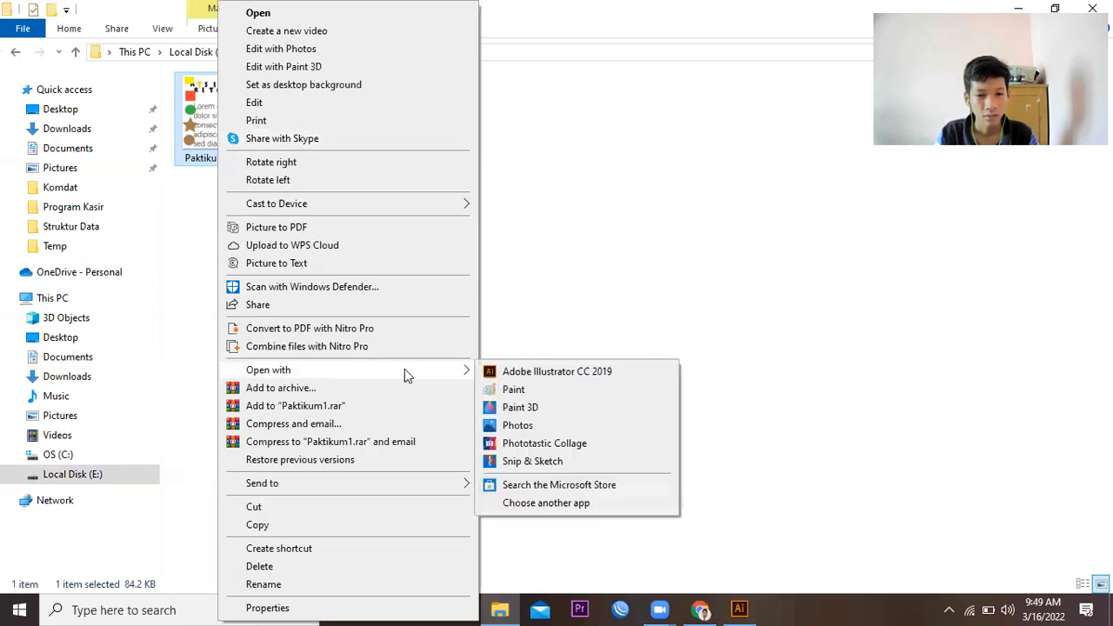
{"action": "left_click", "coordinate": [526, 426]}
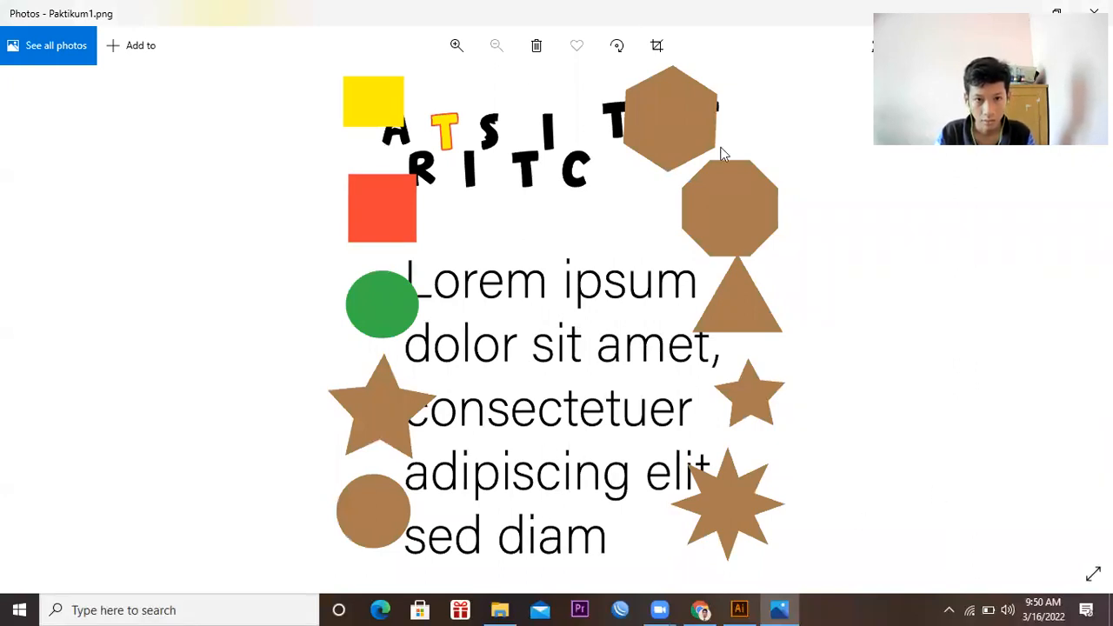
Step: Examine the exported image's edge quality at high magnification, then return to the full-picture view
{"action": "left_click", "coordinate": [457, 46]}
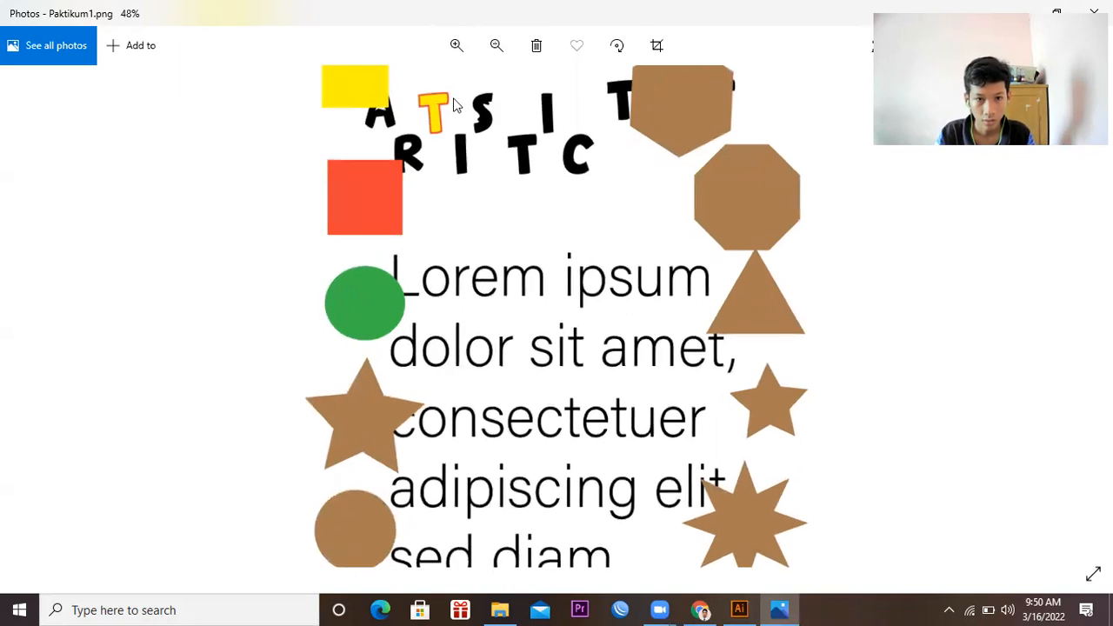
{"action": "left_click", "coordinate": [457, 46]}
{"action": "left_click", "coordinate": [457, 46]}
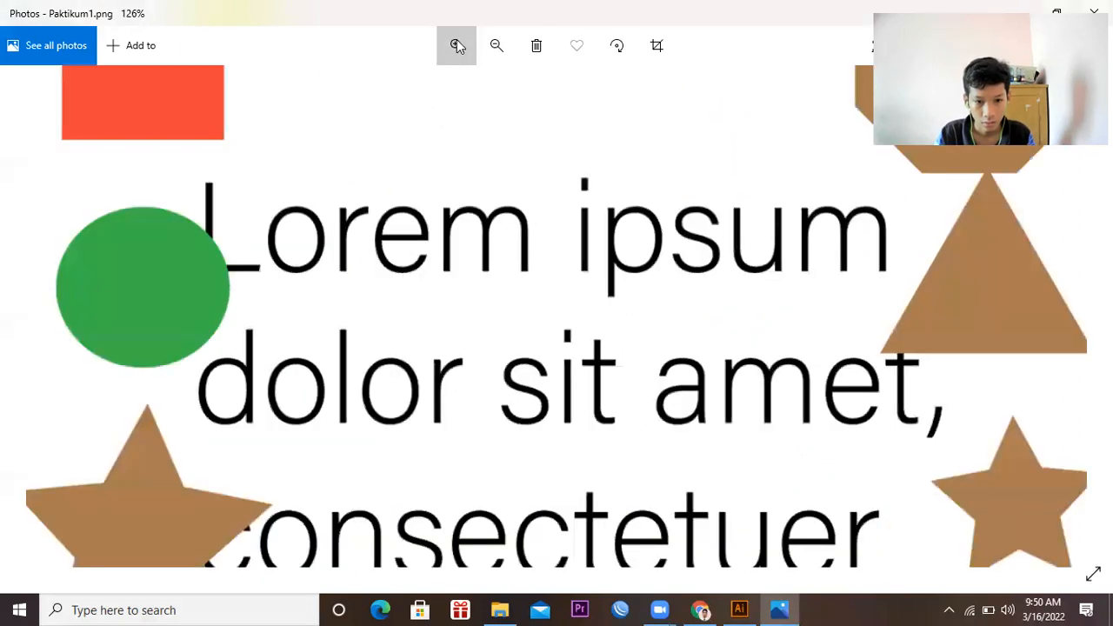
{"action": "left_click", "coordinate": [458, 46]}
{"action": "left_click", "coordinate": [458, 45]}
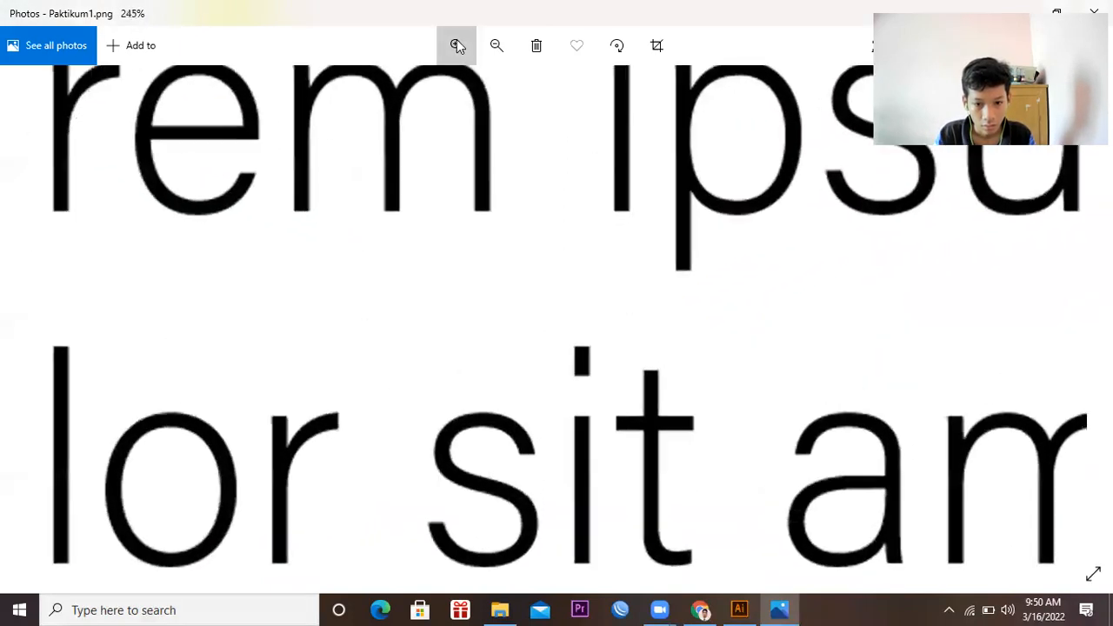
{"action": "left_click", "coordinate": [457, 45]}
{"action": "left_click", "coordinate": [499, 46]}
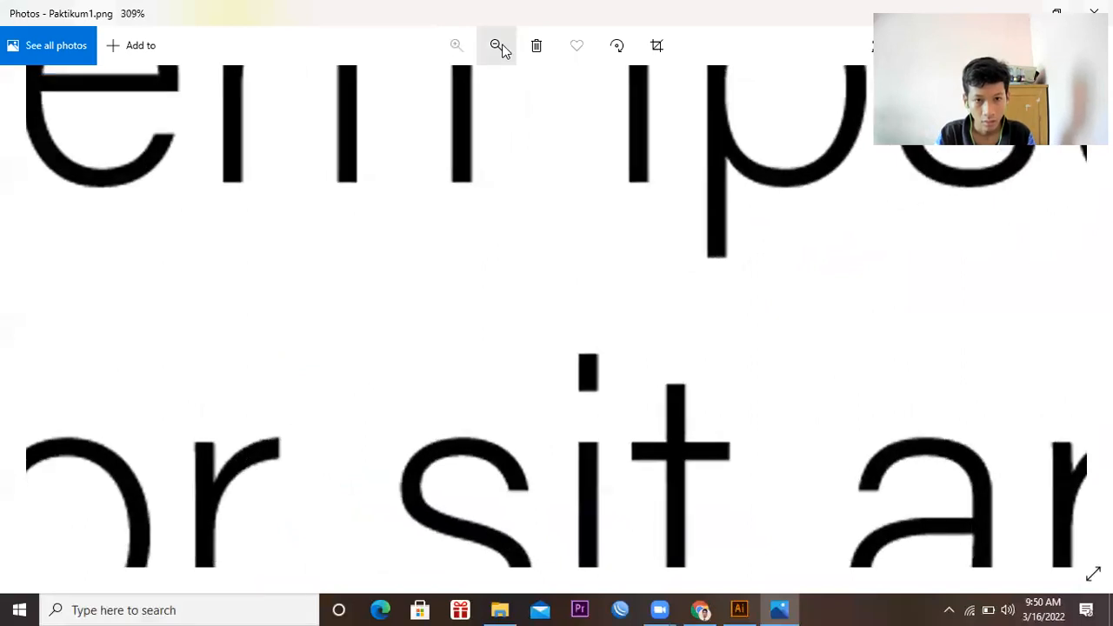
{"action": "left_click", "coordinate": [497, 46]}
{"action": "left_click", "coordinate": [496, 46]}
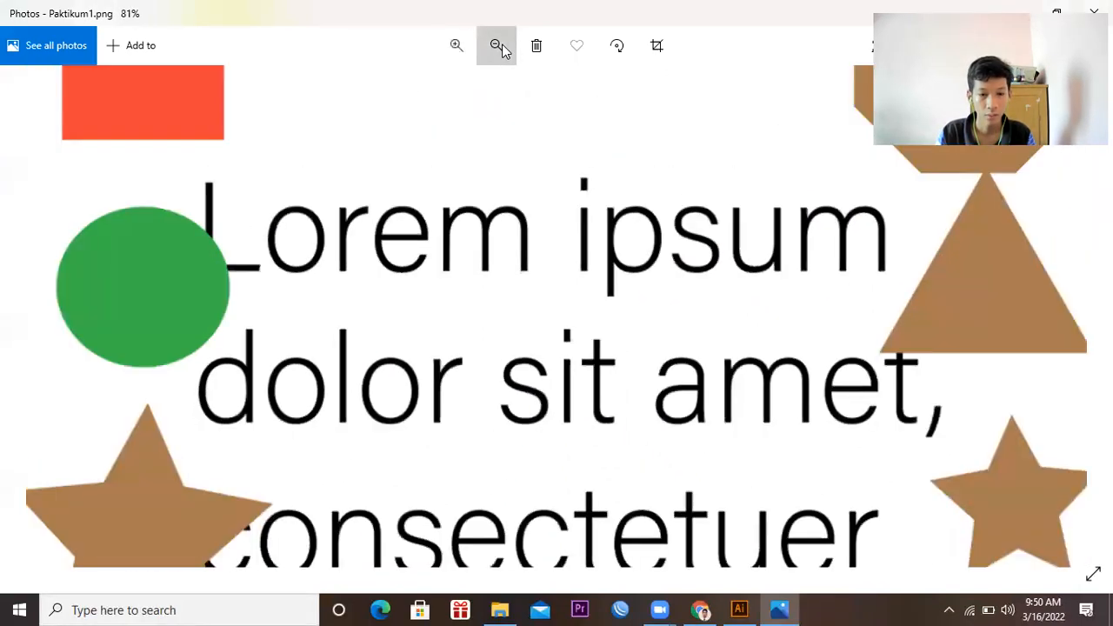
{"action": "left_click", "coordinate": [497, 46]}
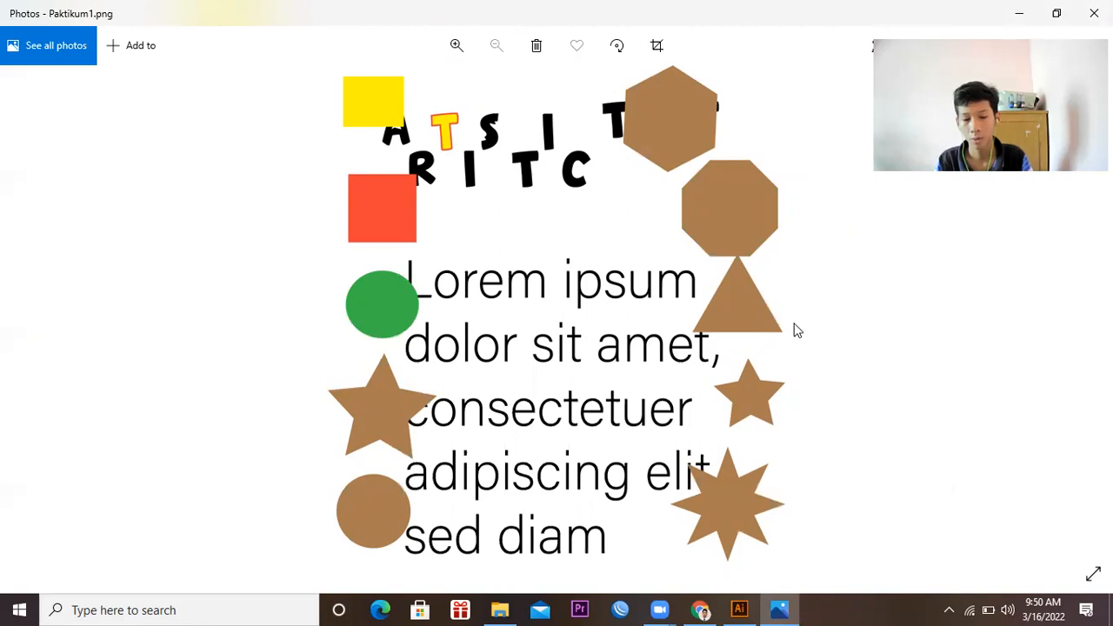
Step: Switch back to Illustrator and close the document, saving it in the Komgraf folder as Praktikum1 in Adobe Illustrator (*.AI) format
{"action": "left_click", "coordinate": [740, 608]}
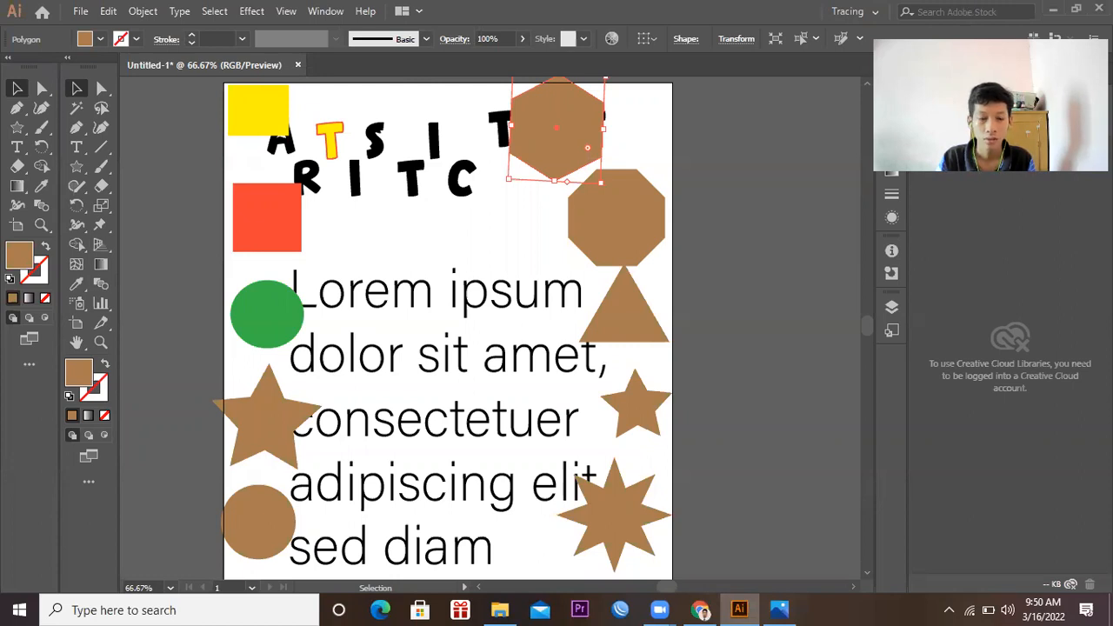
{"action": "key", "text": "ctrl+w"}
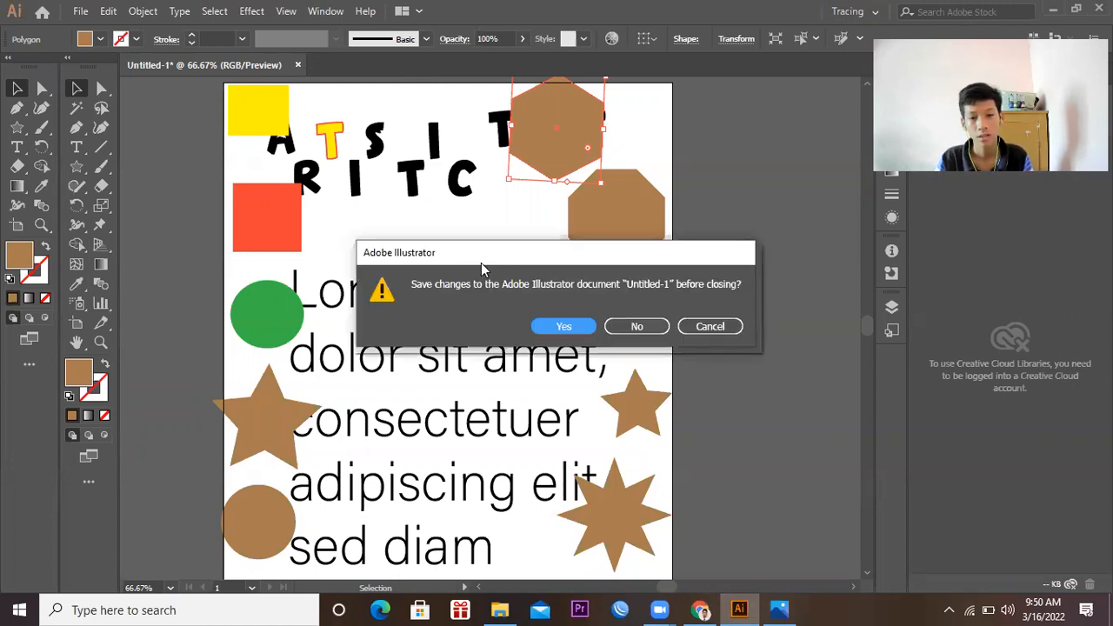
{"action": "left_click", "coordinate": [557, 326]}
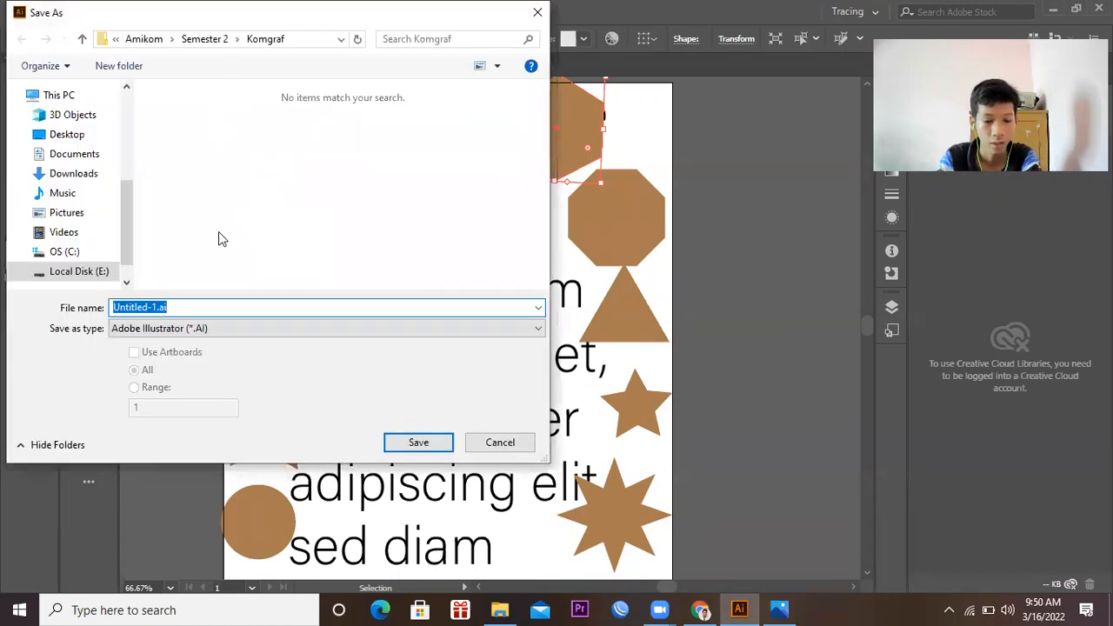
{"action": "type", "text": "Pra"}
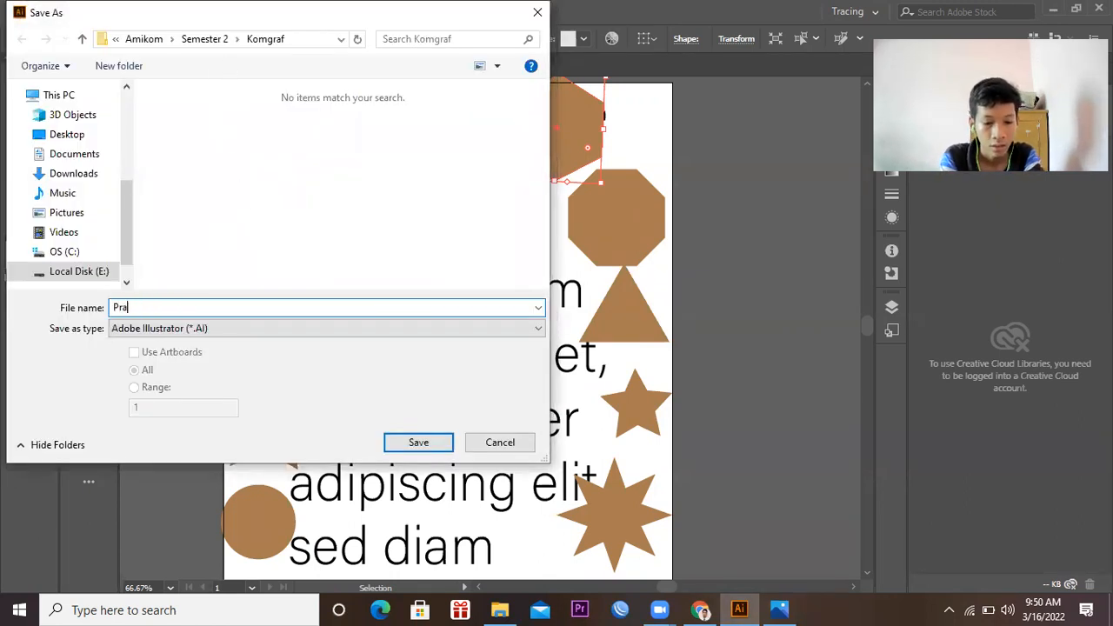
{"action": "type", "text": "ktikum"}
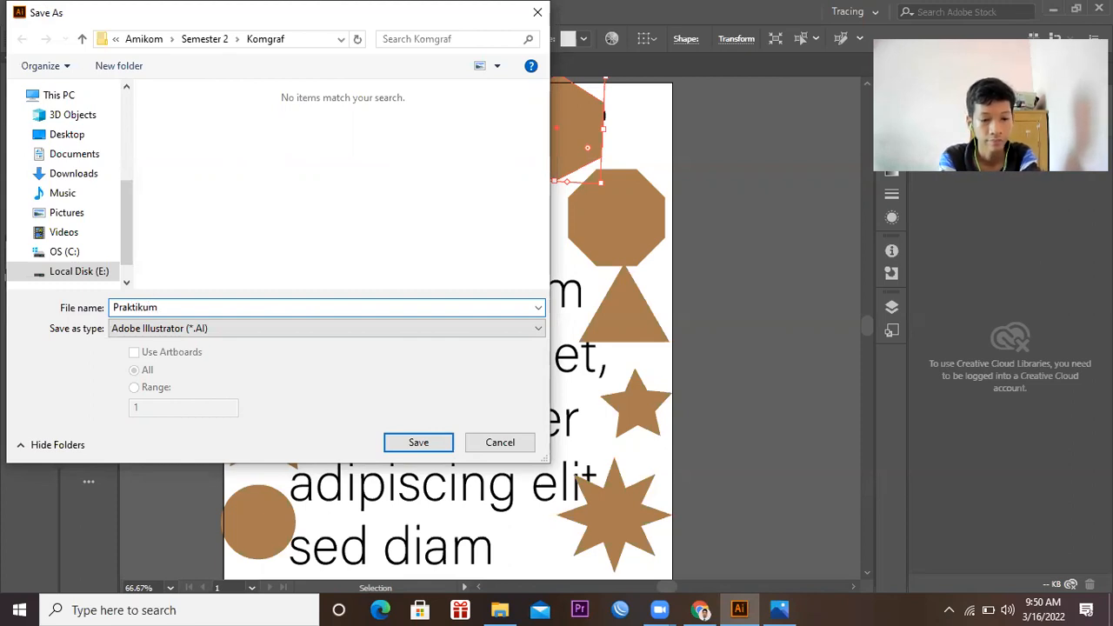
{"action": "type", "text": "1"}
{"action": "left_click", "coordinate": [413, 451]}
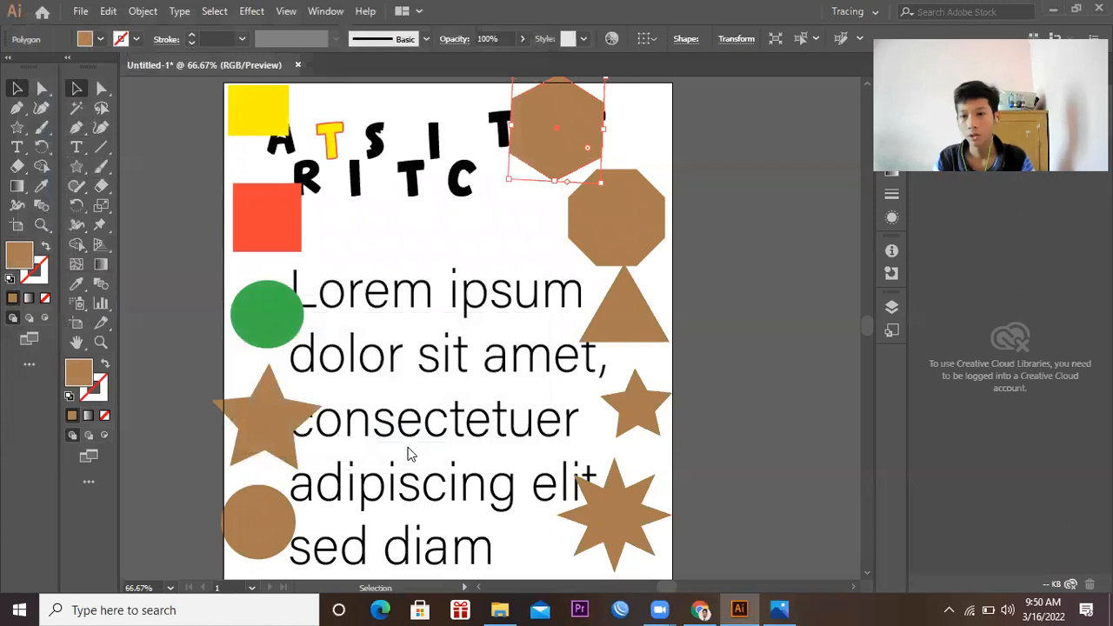